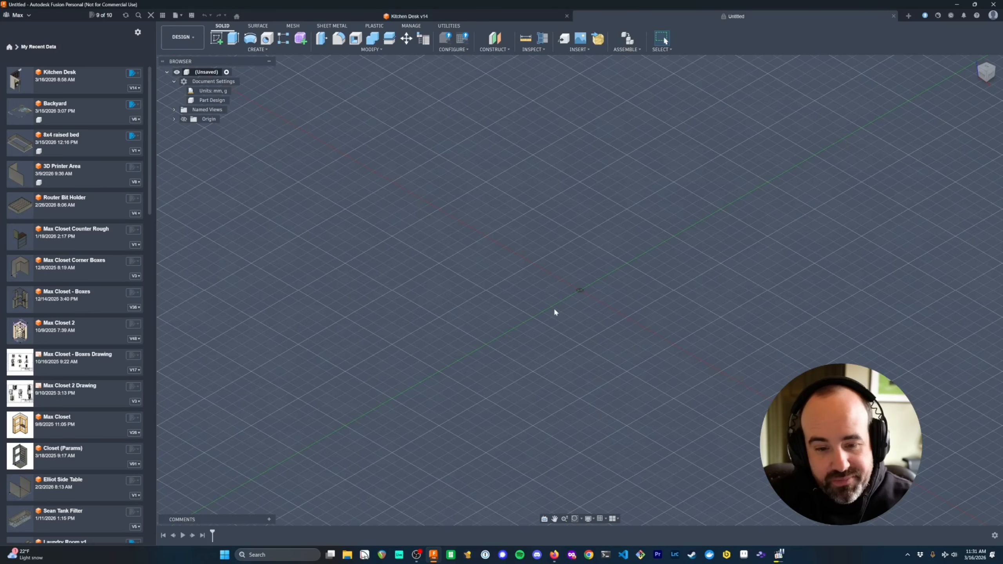
- Examine the Kitchen Desk v14 model in the Render workspace and return it to the Design workspace
click(435, 15)
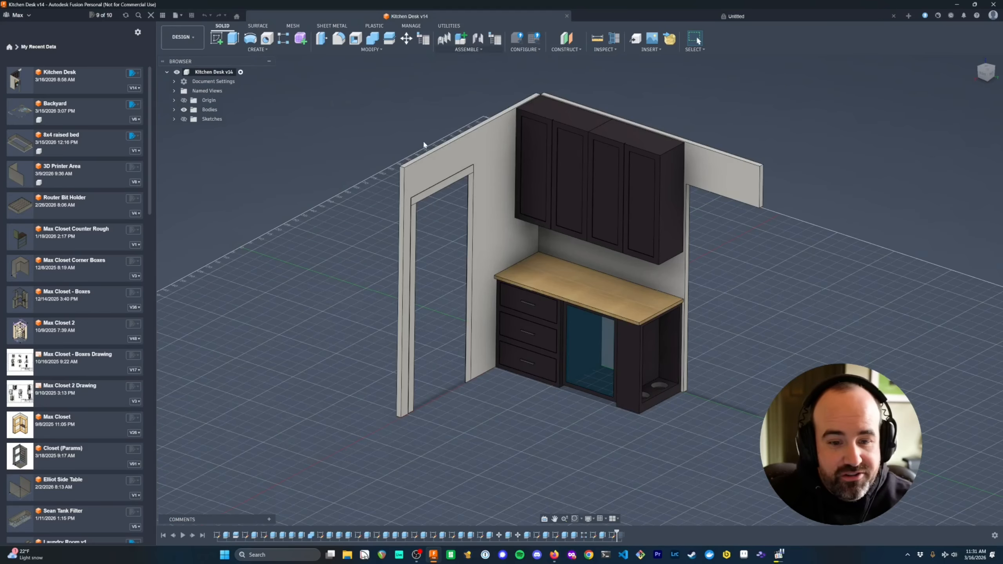
scroll(350, 288, up, 3)
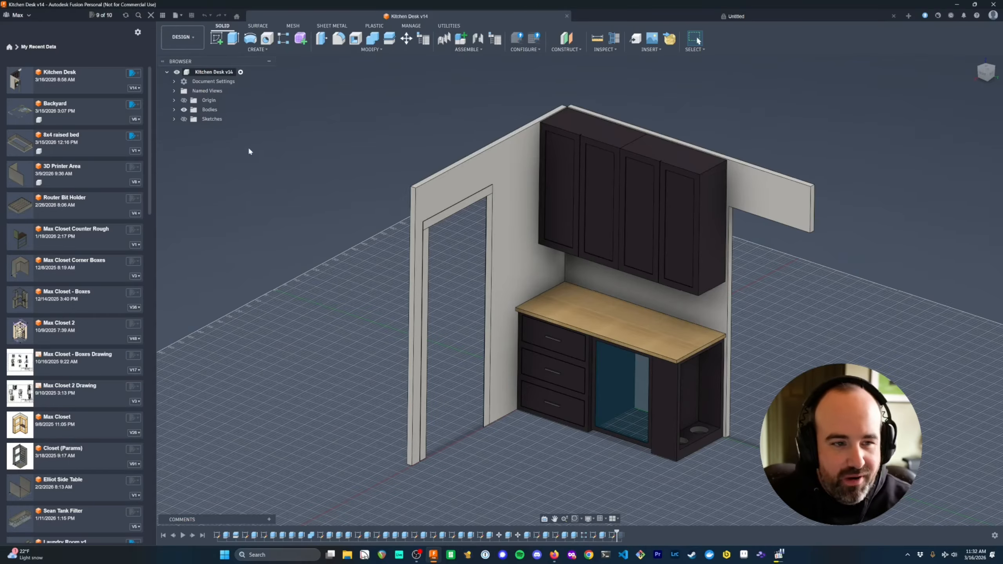
click(183, 37)
click(175, 84)
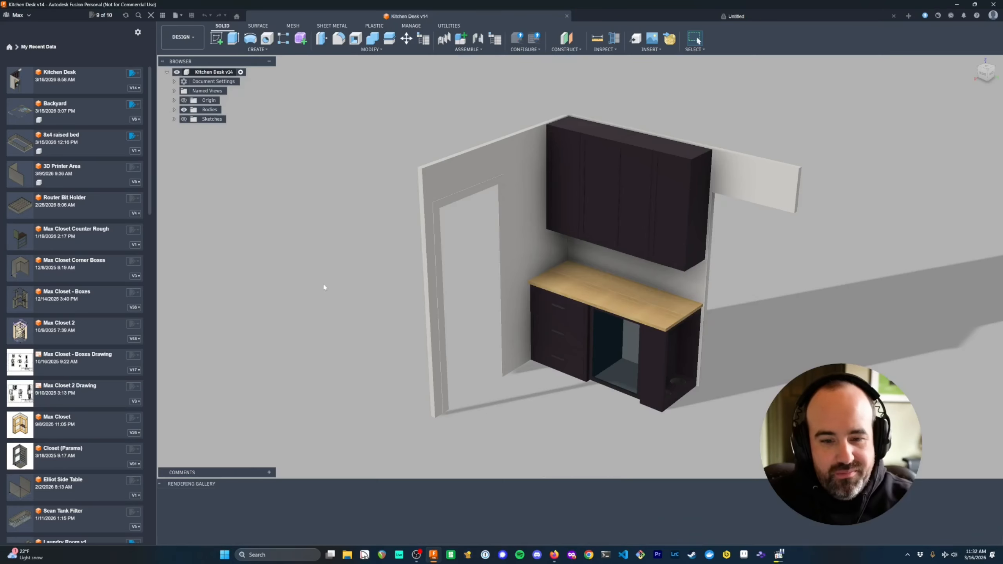
shift+middle_drag(541, 347, 352, 330)
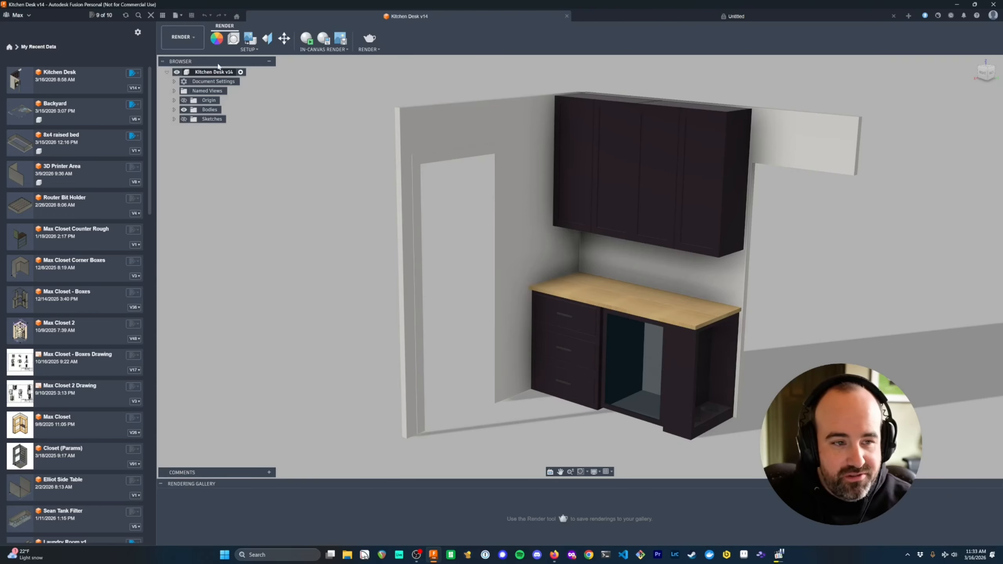
click(183, 37)
click(192, 60)
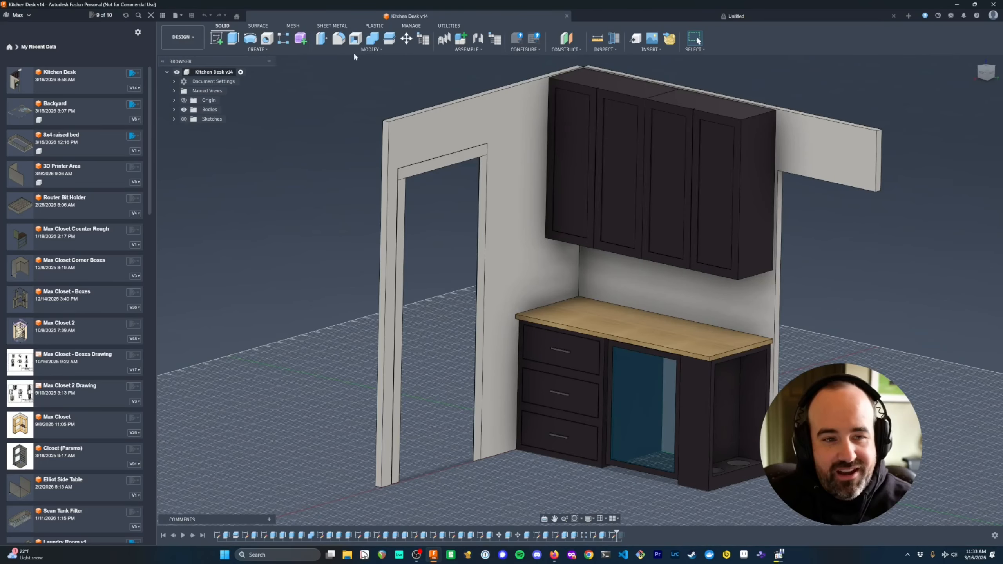
- Review the full list of user parameters and their expressions in the Kitchen Desk v14 design
click(356, 49)
click(357, 225)
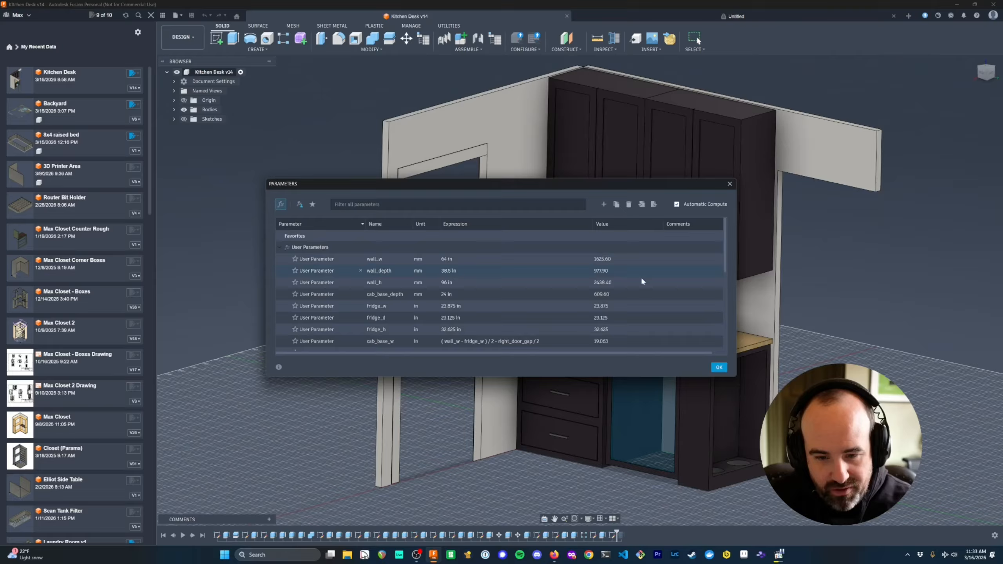
drag(735, 378, 786, 460)
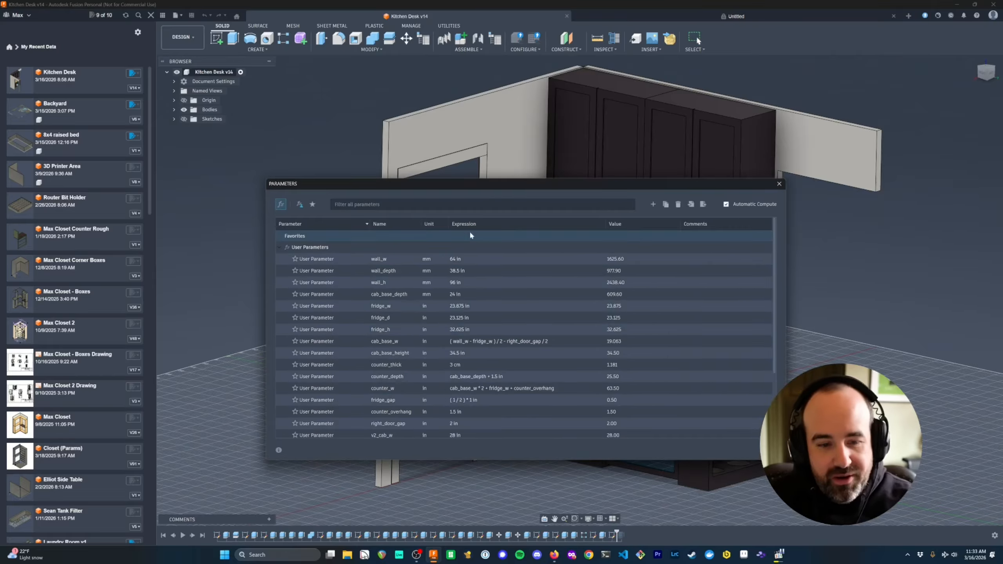
drag(512, 185, 713, 233)
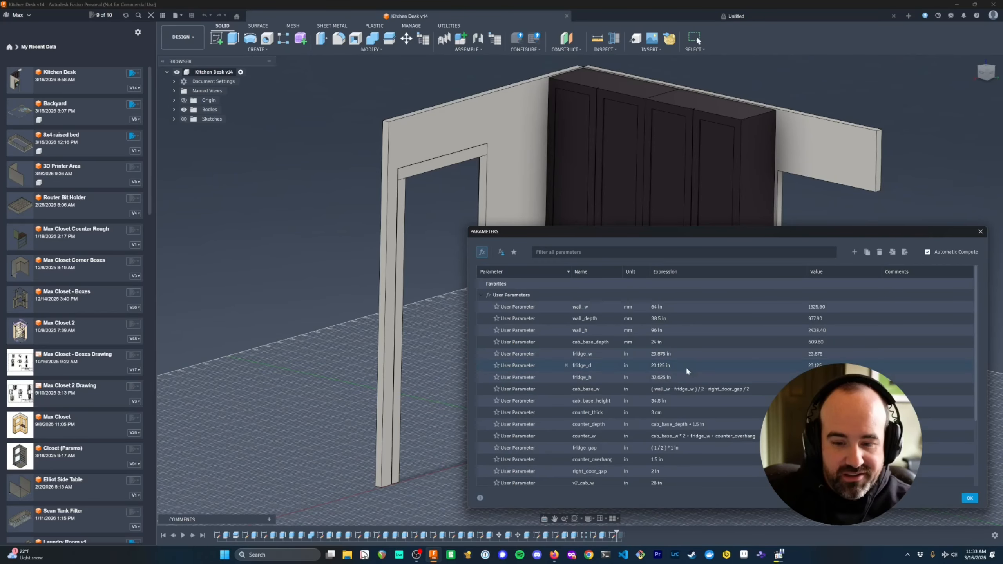
scroll(699, 374, down, 3)
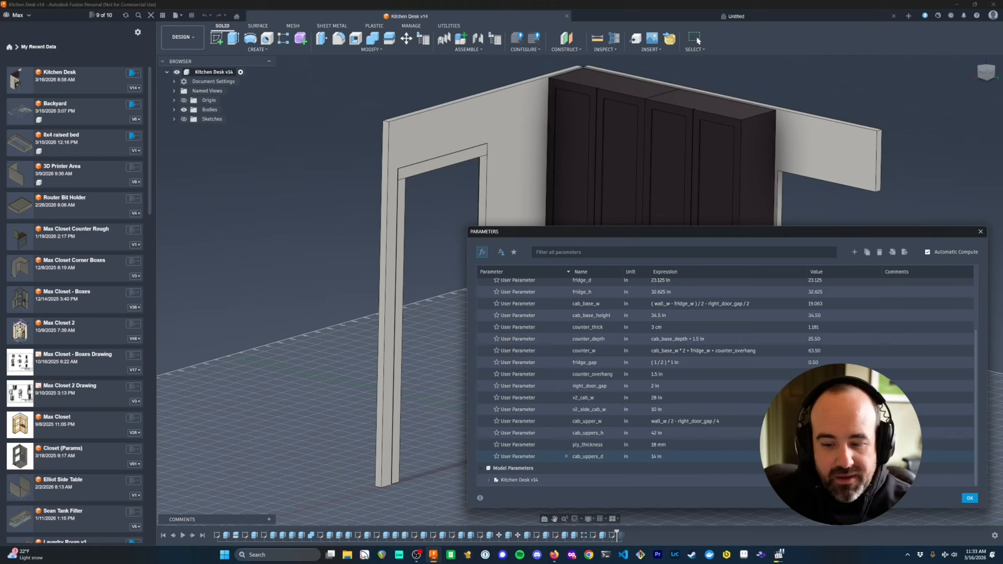
click(969, 499)
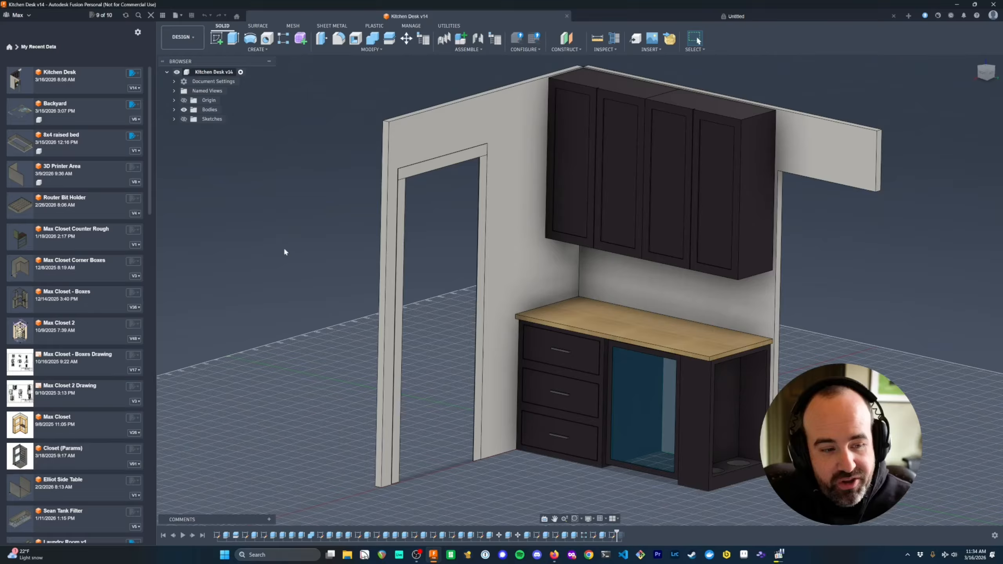
drag(155, 153, 159, 82)
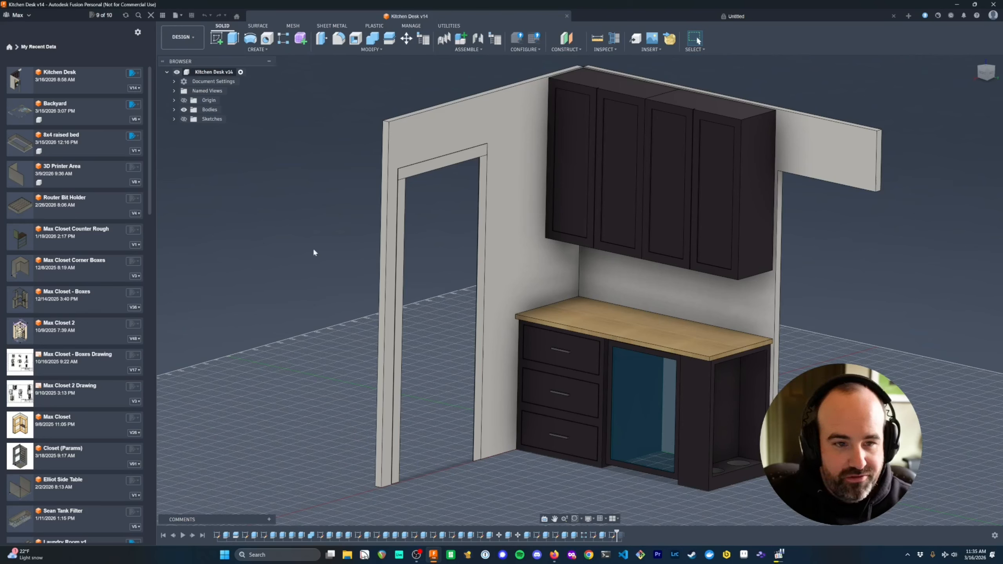
- Switch to the Untitled design and bring up its Change Parameters dialog, placed centrally over the canvas
click(688, 15)
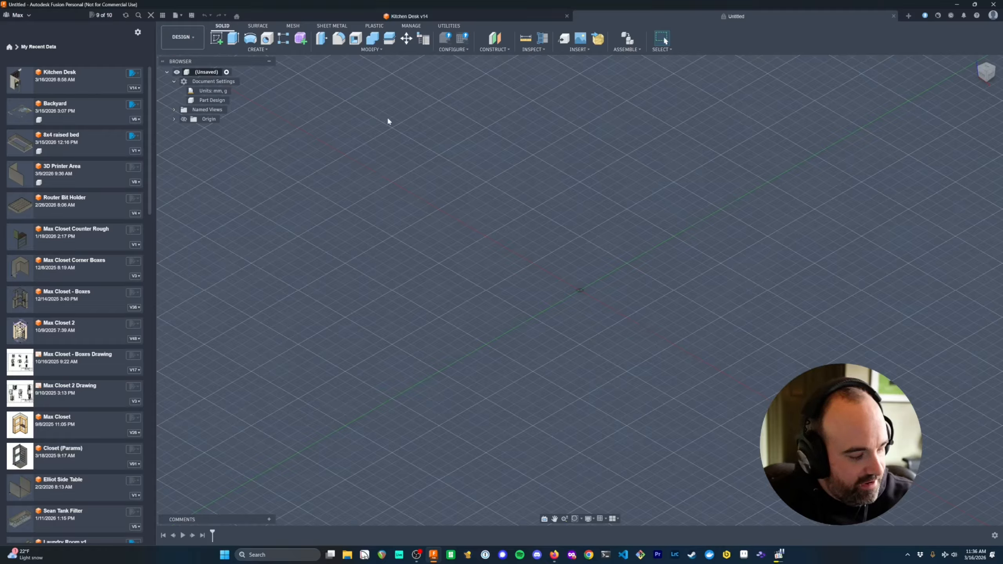
click(373, 47)
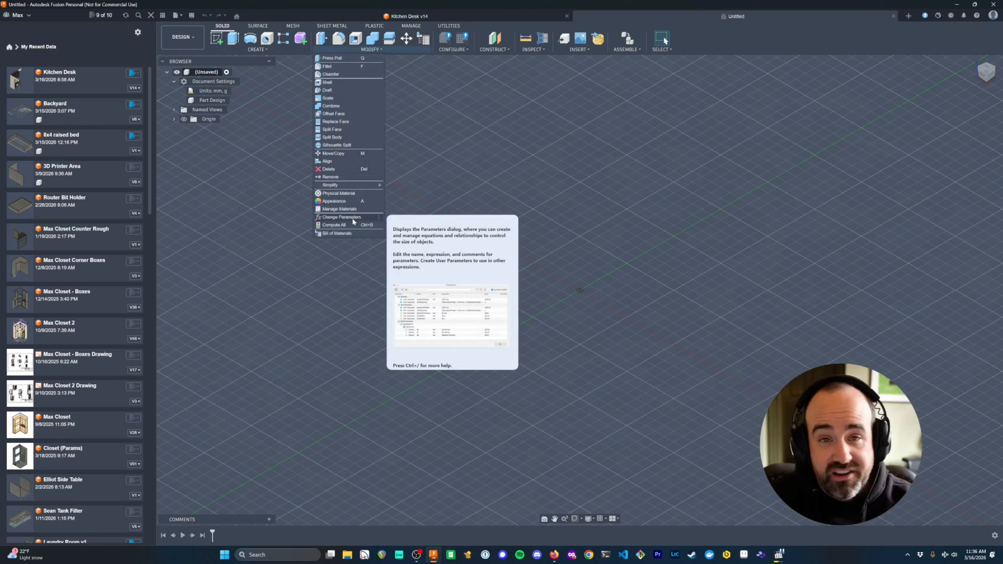
click(369, 49)
click(370, 49)
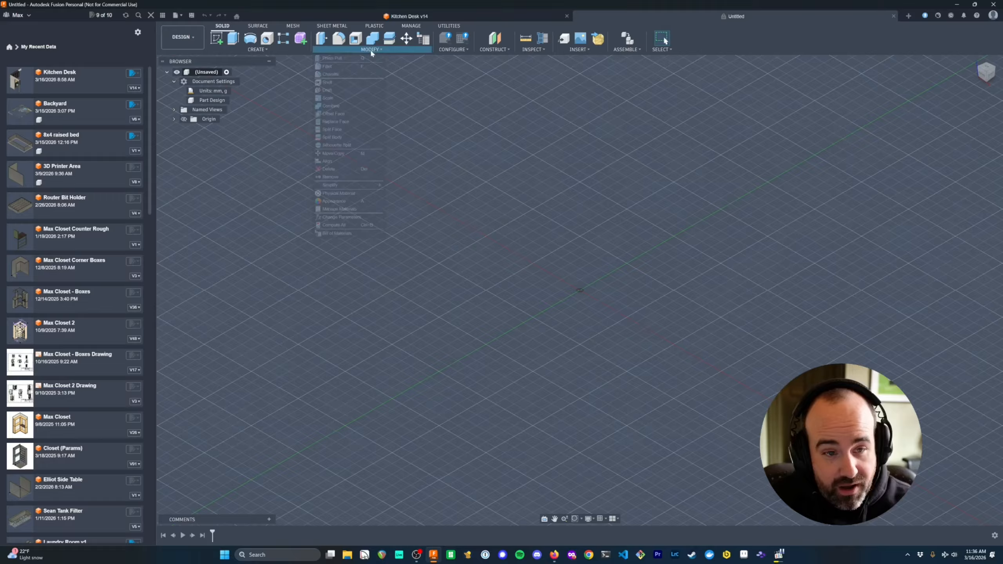
click(347, 218)
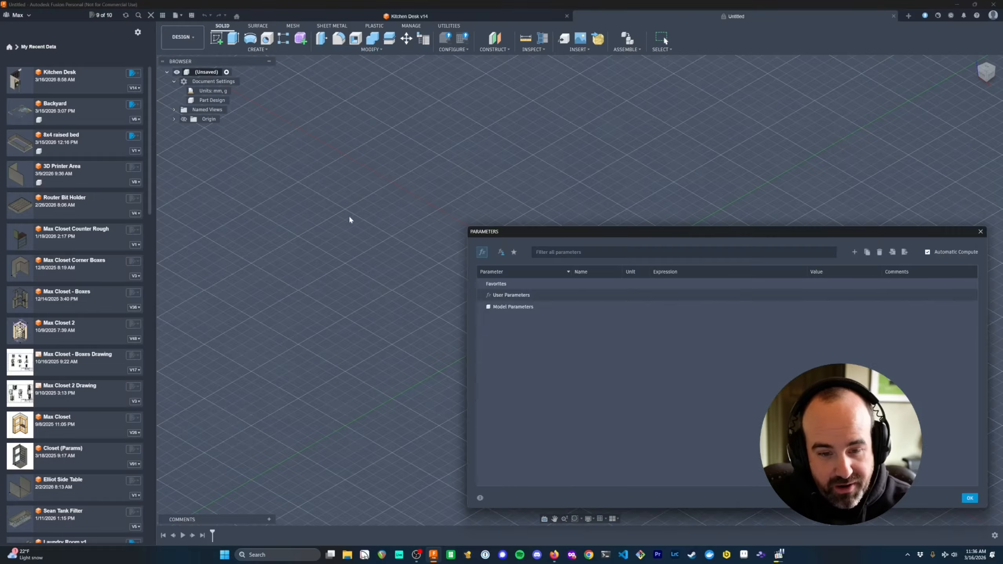
drag(553, 232, 446, 163)
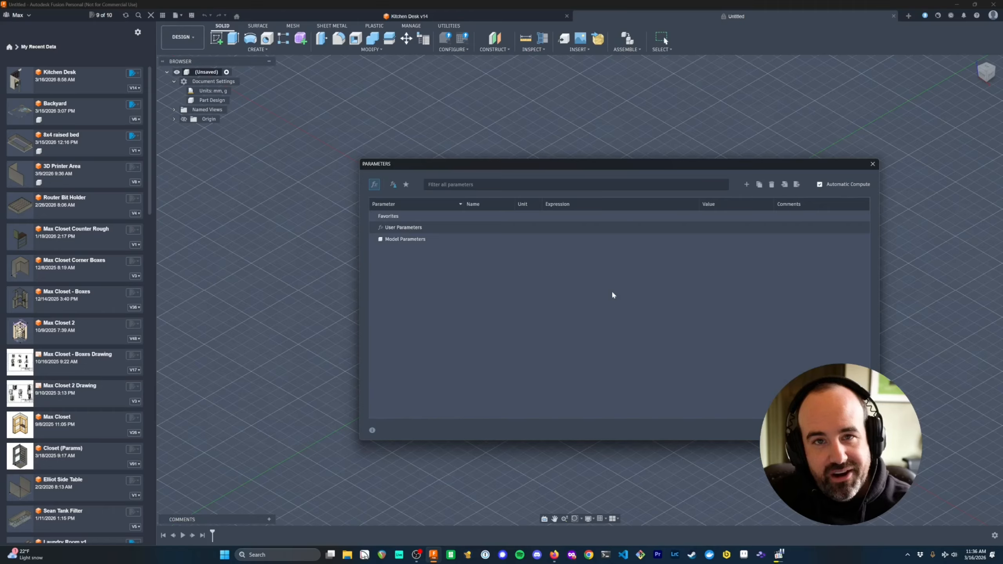
click(747, 184)
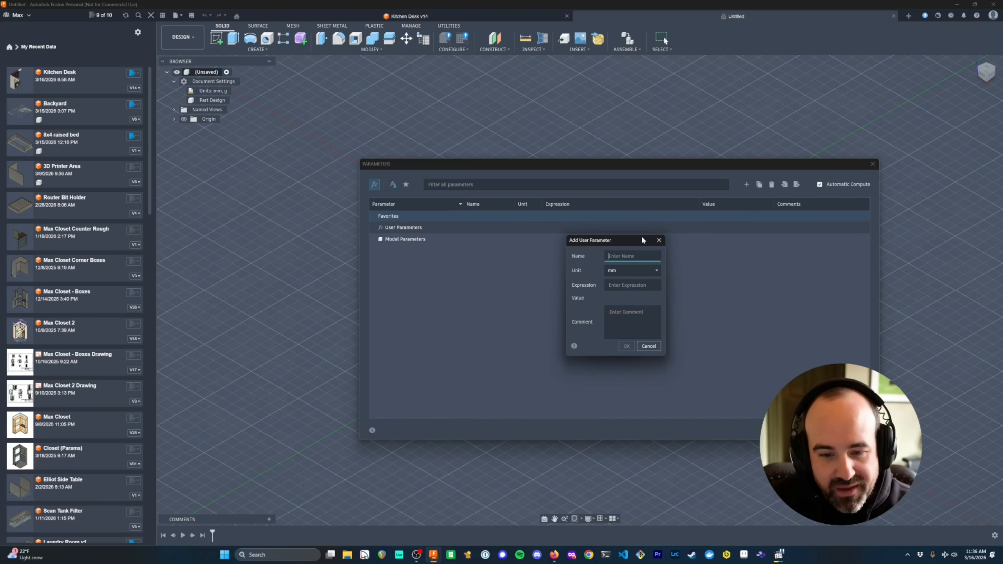
click(658, 240)
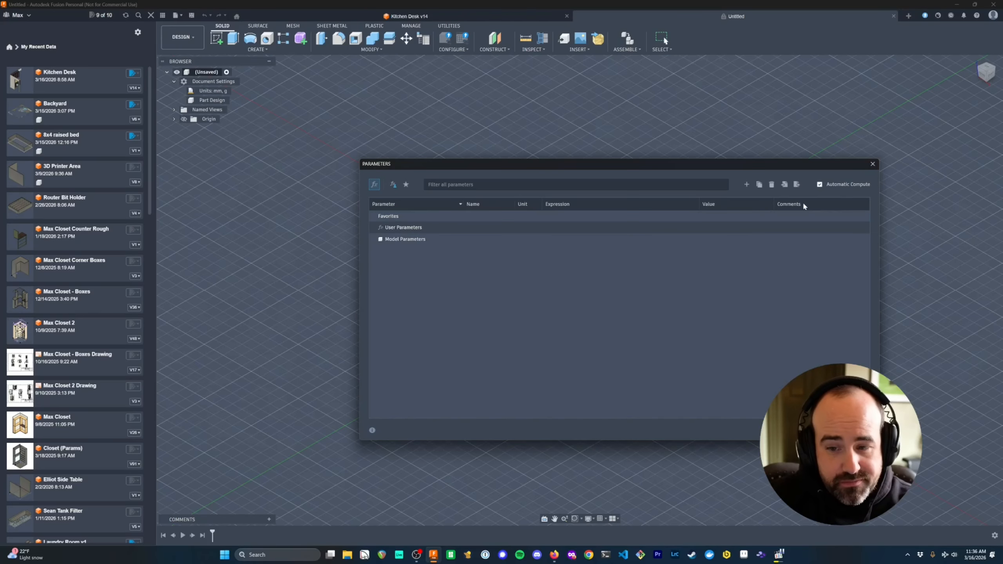
click(872, 165)
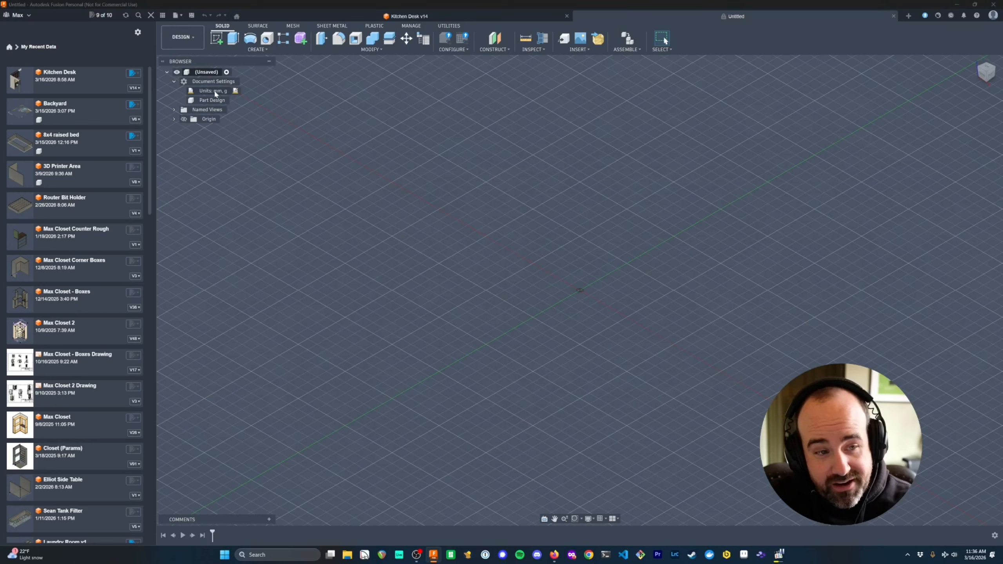
- Review the unit systems available for the document's active units, leaving millimeter and gram selected
click(236, 90)
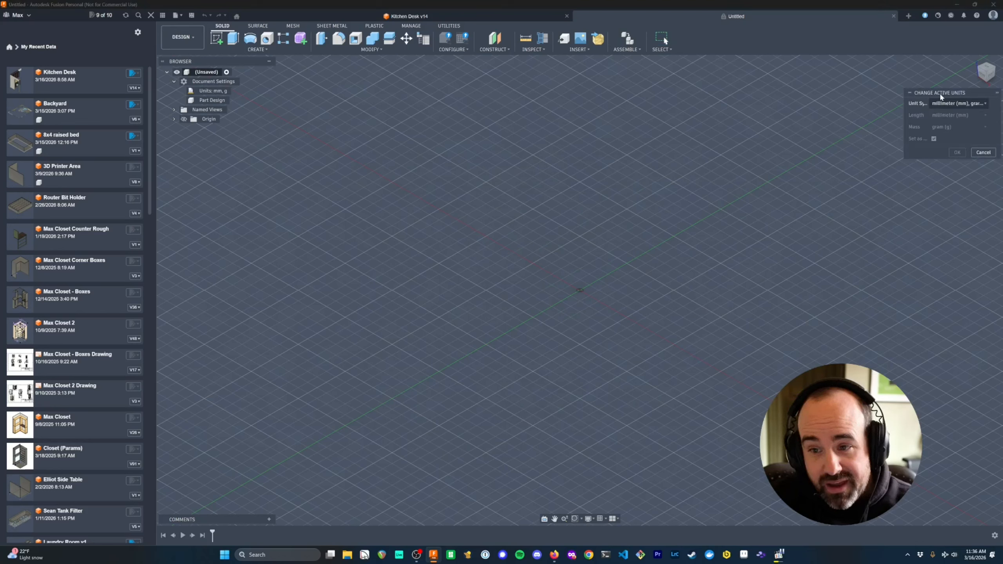
click(950, 104)
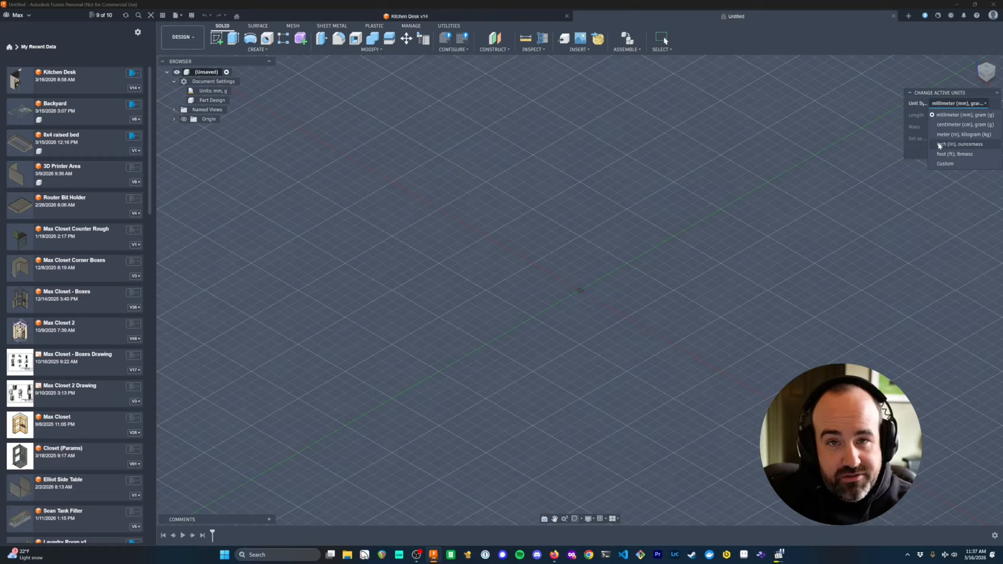
click(949, 112)
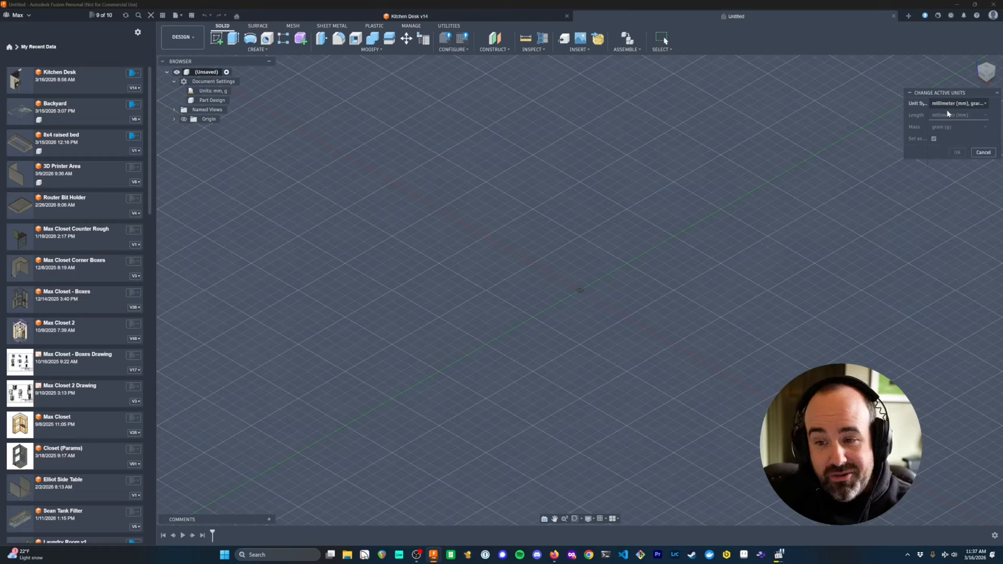
click(950, 103)
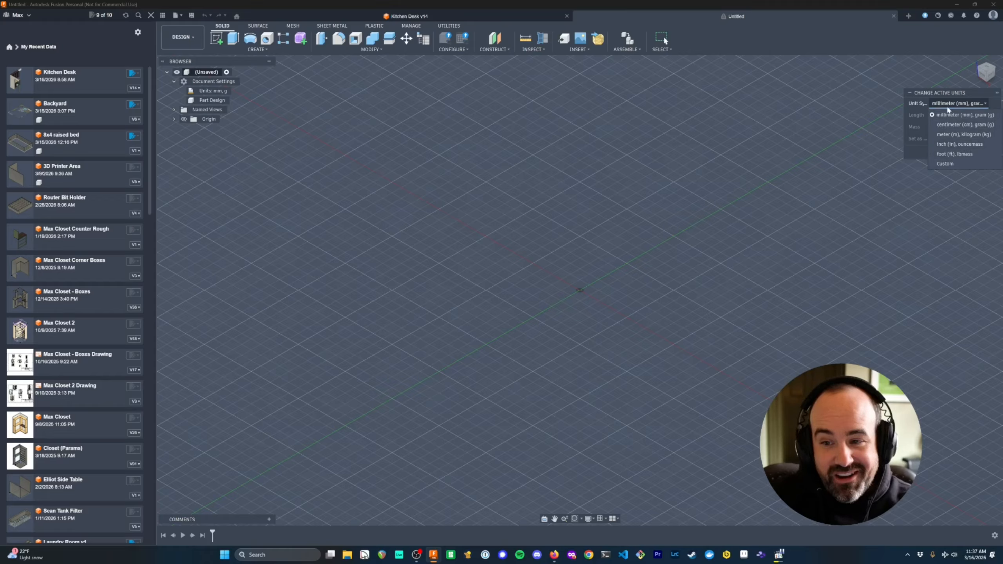
click(941, 96)
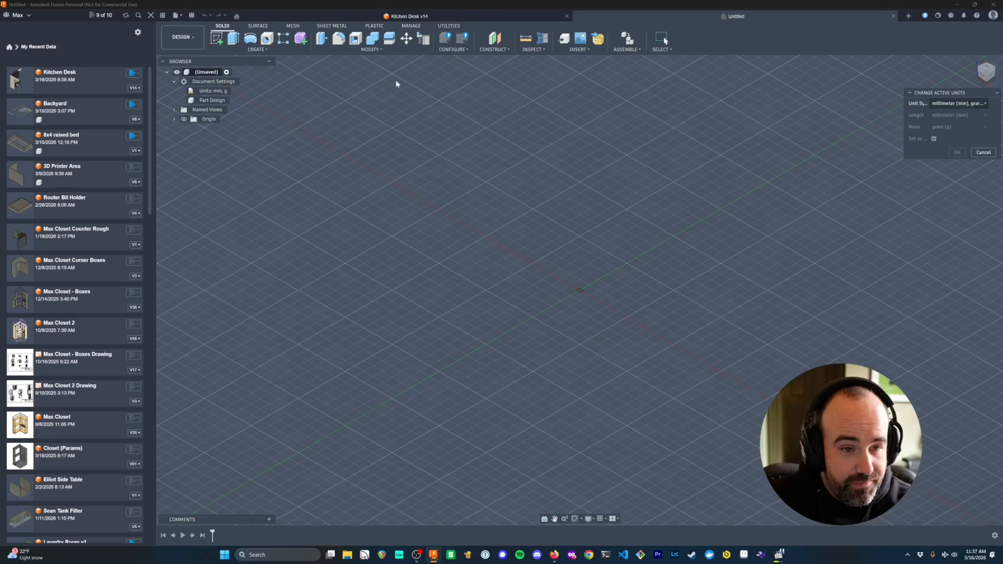
click(372, 39)
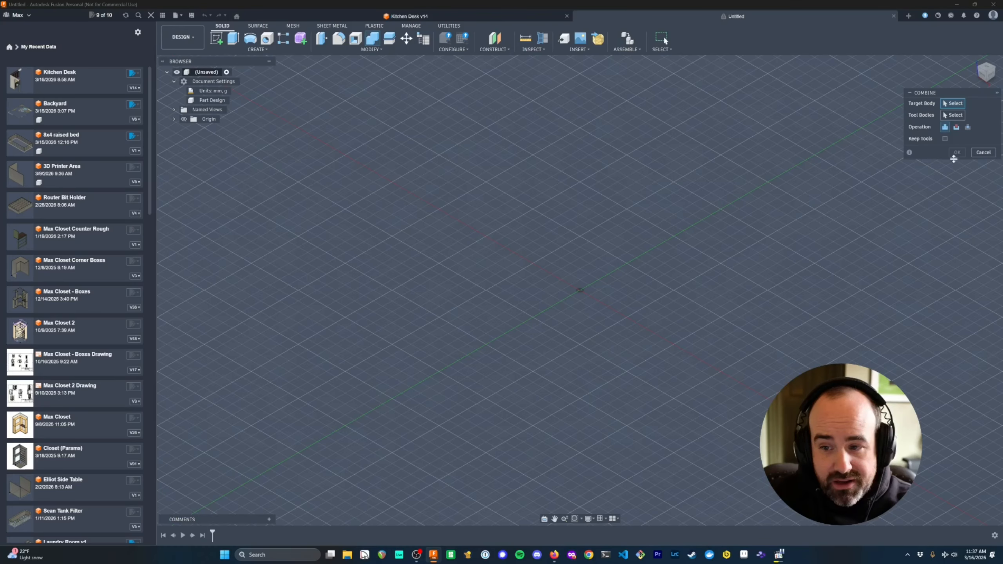
key(Escape)
- Add a user parameter named wall_h in mm with the expression 96 in
click(369, 49)
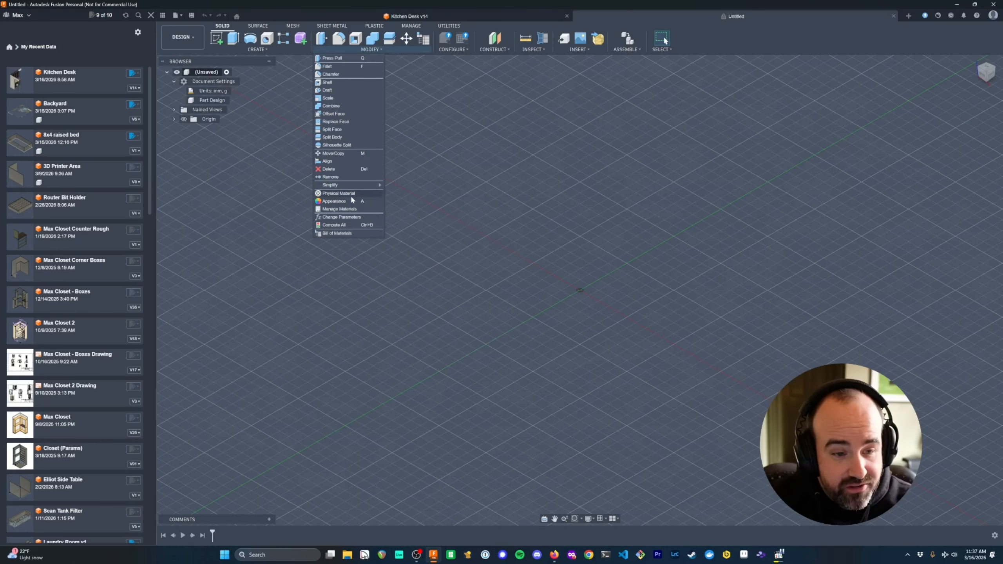
click(352, 217)
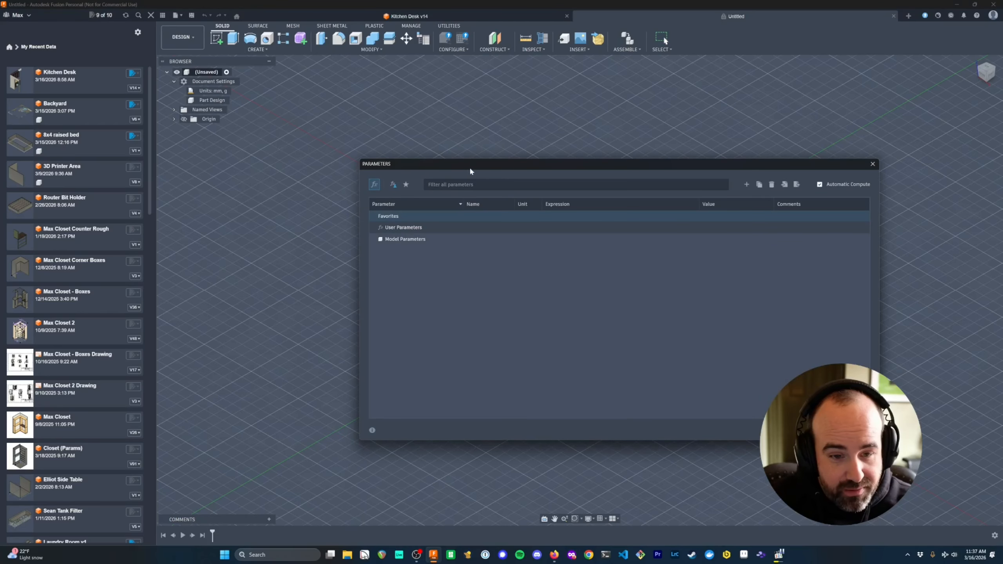
click(746, 185)
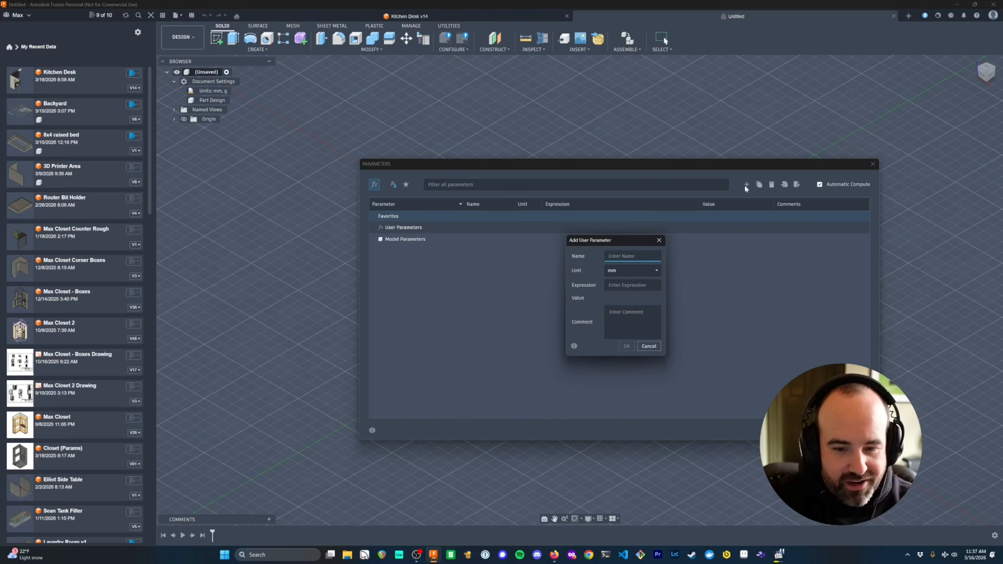
text(wall_h)
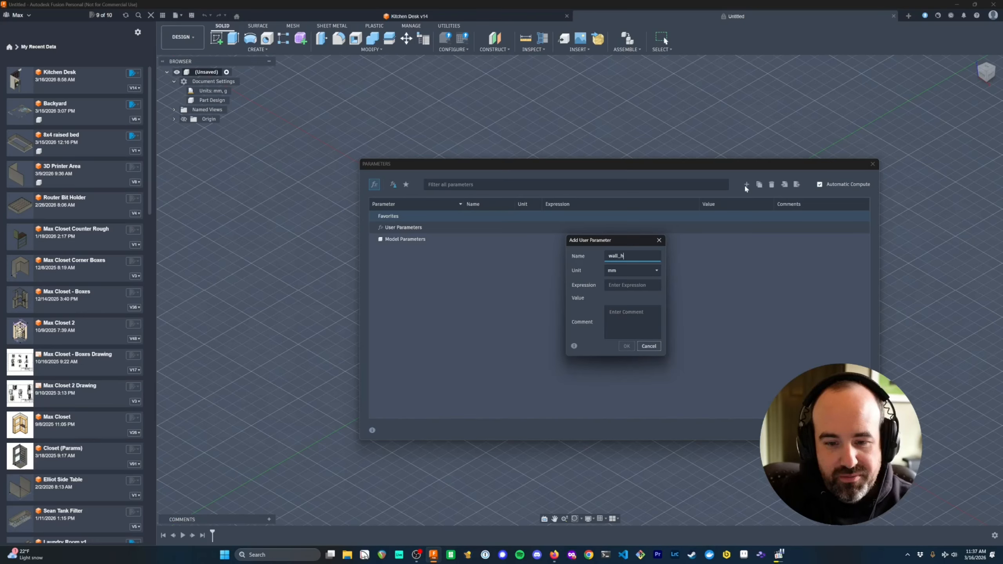
key(Tab)
click(630, 273)
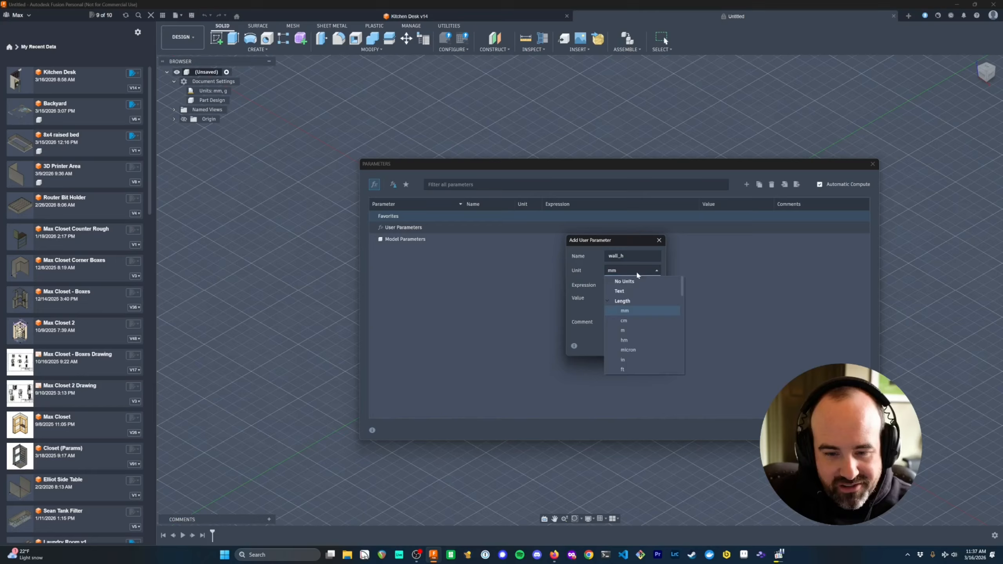
key(Tab)
text(96 in)
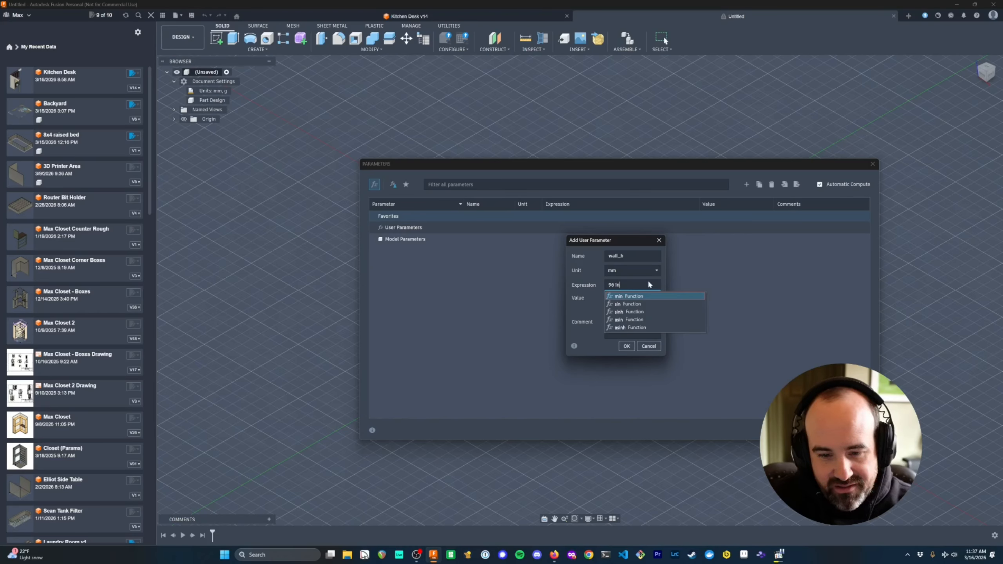
key(Escape)
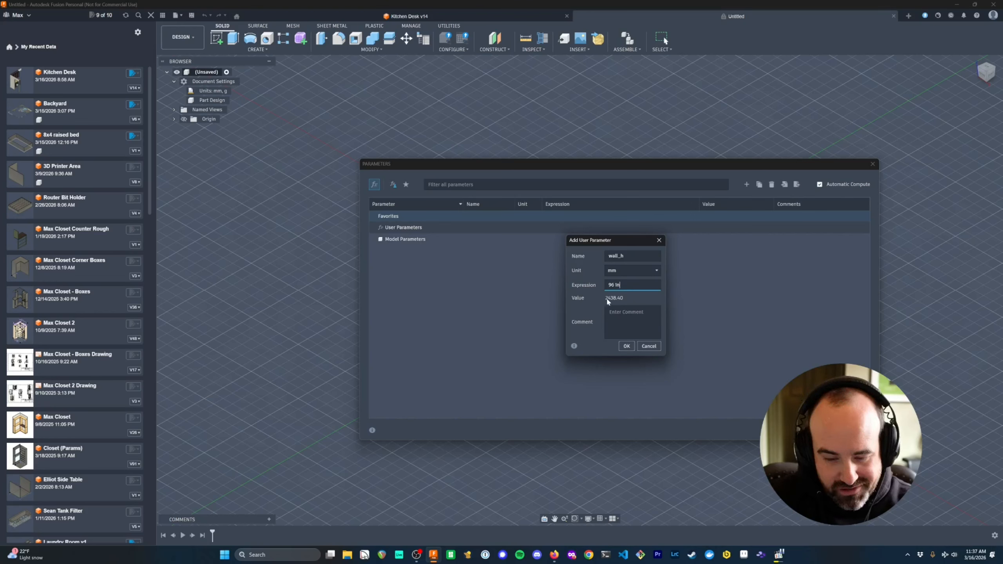
click(627, 343)
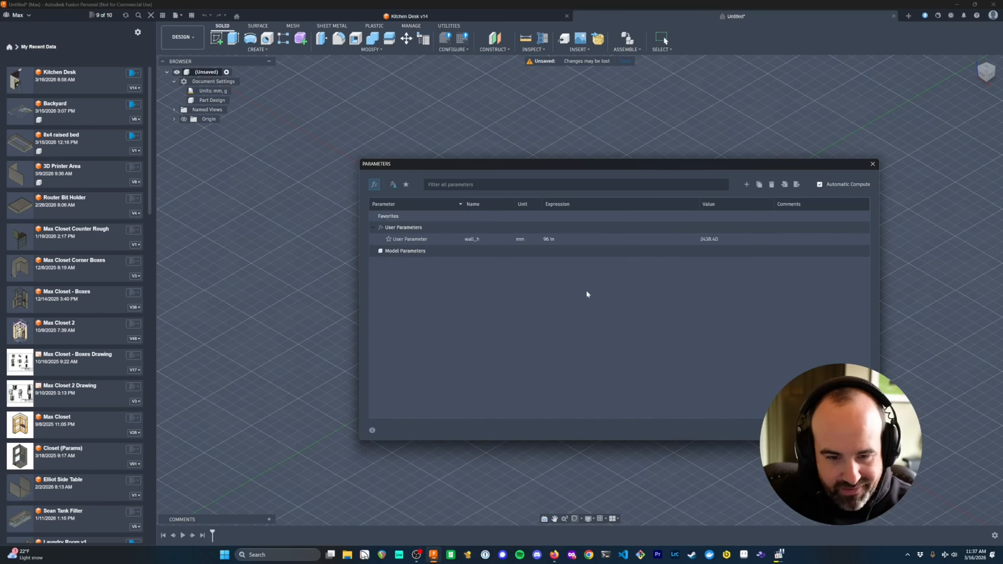
- Add a user parameter named wall_w in mm with the expression 8ft
click(747, 184)
text(wall_w)
key(Tab)
key(Tab)
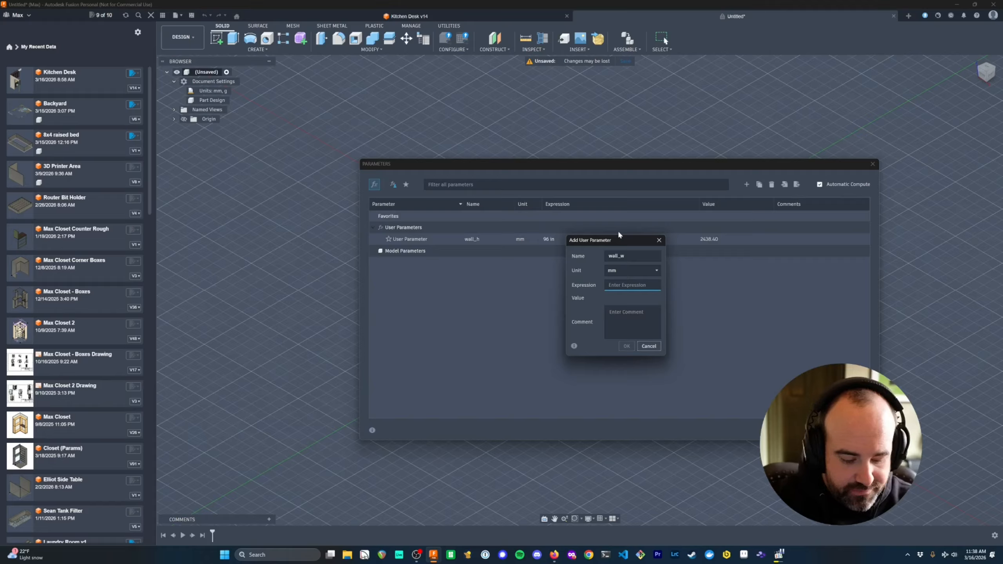
text(8ft)
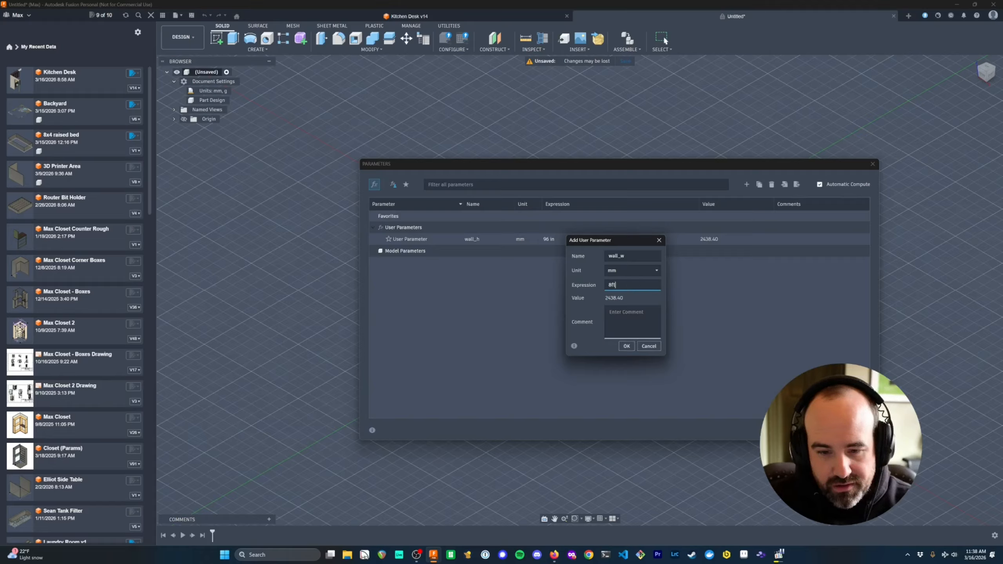
click(625, 347)
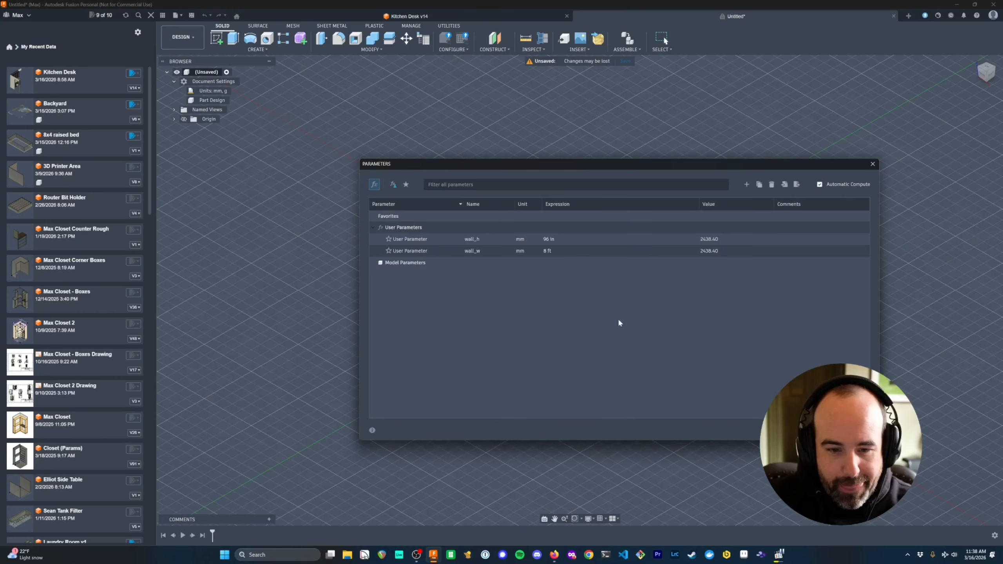
click(750, 184)
drag(614, 238, 646, 270)
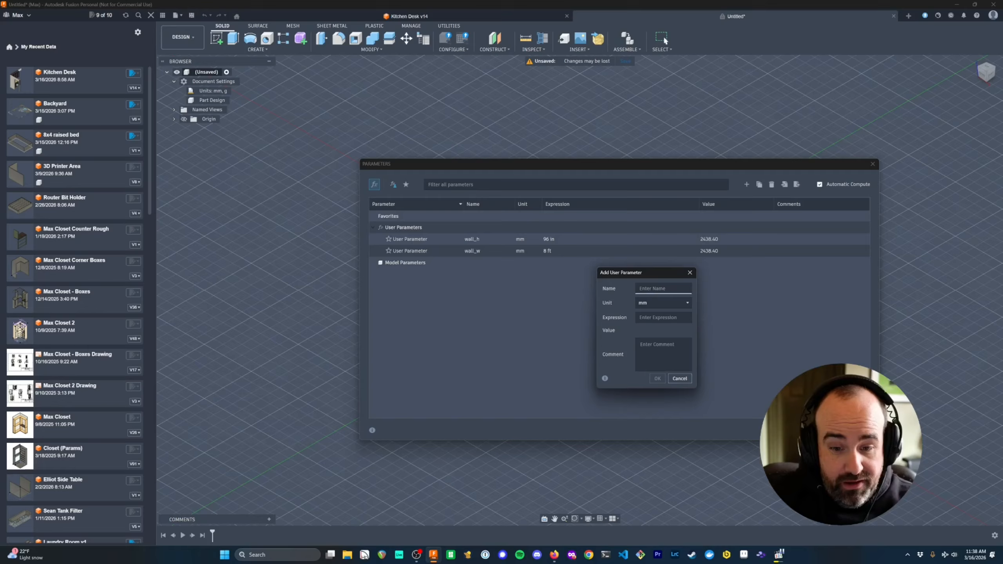
click(679, 379)
- Close the Parameters dialog and start a new sketch on the vertical YZ origin plane
key(Escape)
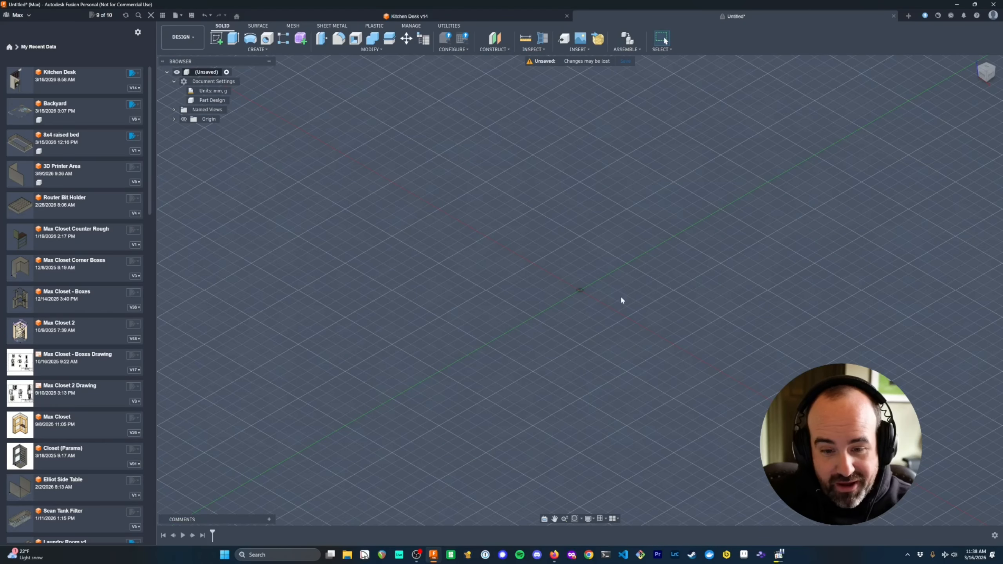
click(216, 38)
click(606, 255)
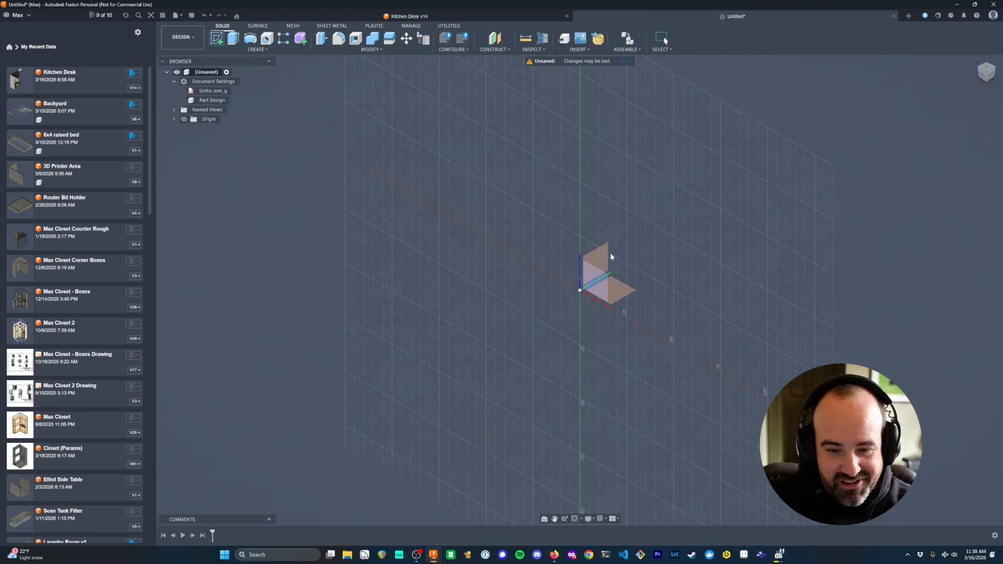
key(r)
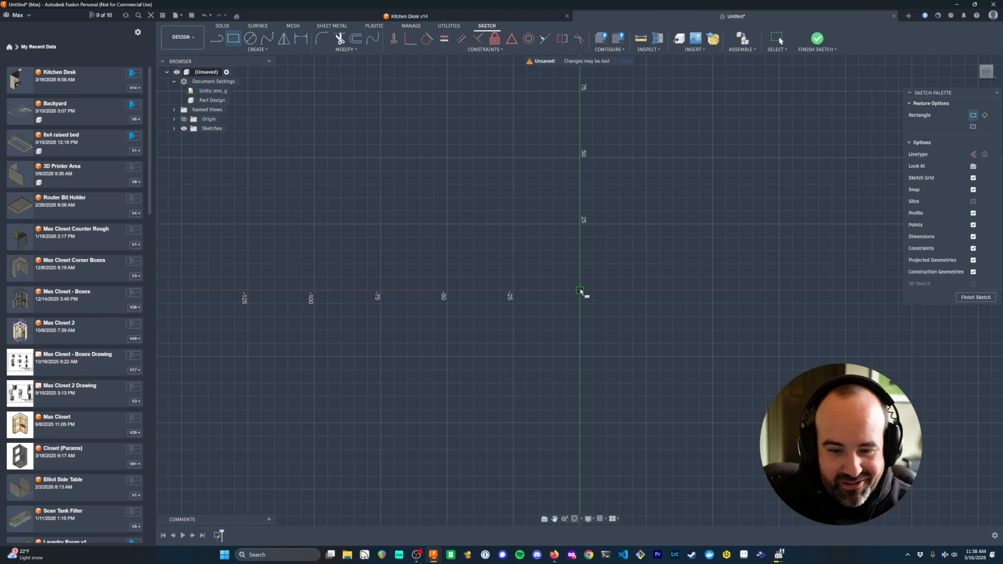
key(Escape)
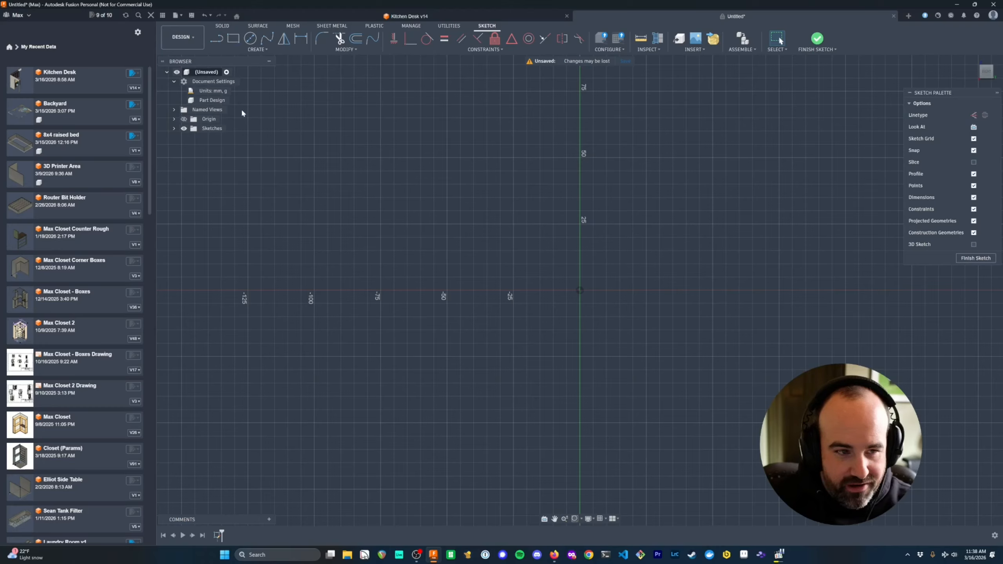
- Sketch a rectangle from the origin with height wall_h and width wall_w, and finish the sketch
key(r)
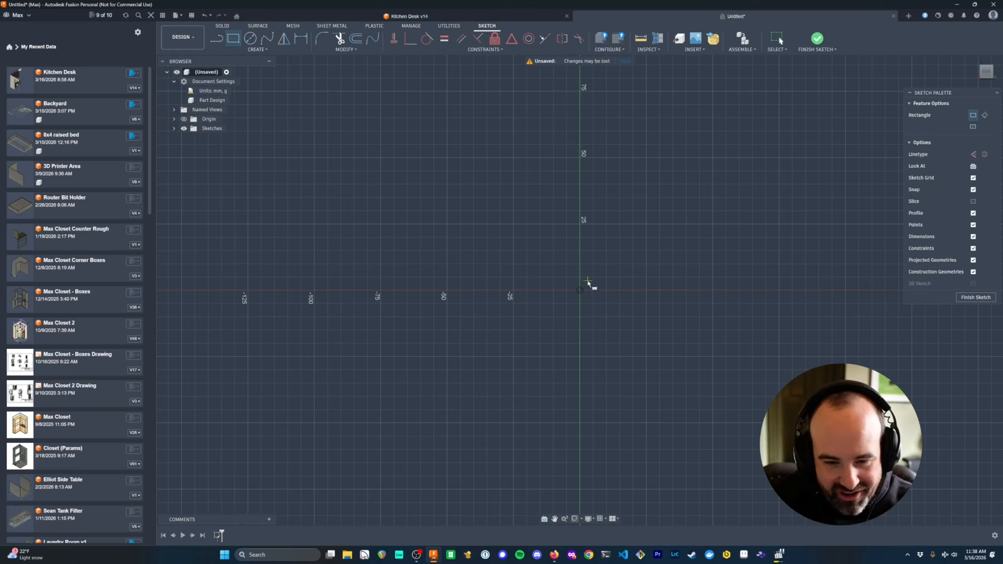
click(580, 290)
middle_drag(754, 171, 624, 222)
scroll(635, 211, down, 2)
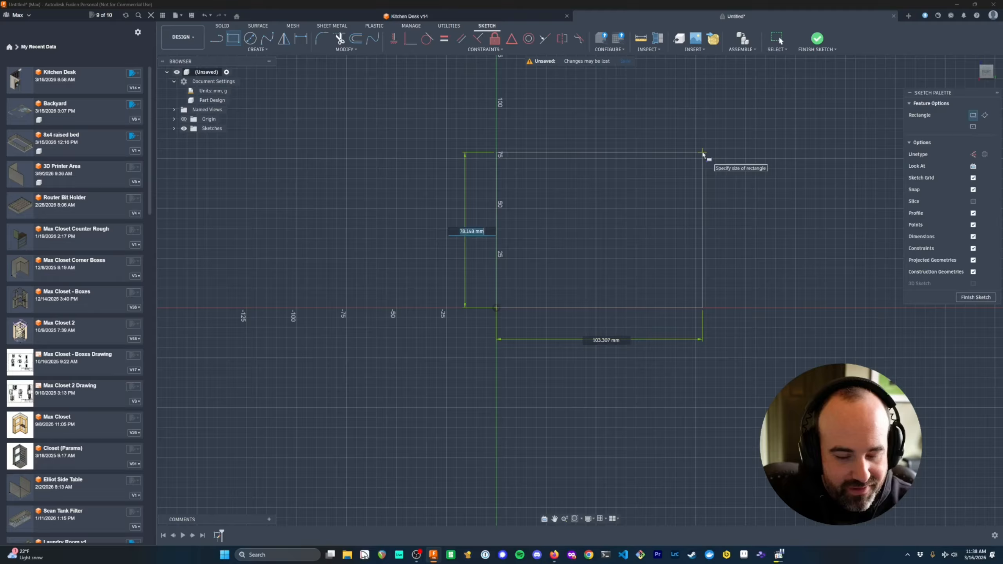
text(wall_h)
key(Tab)
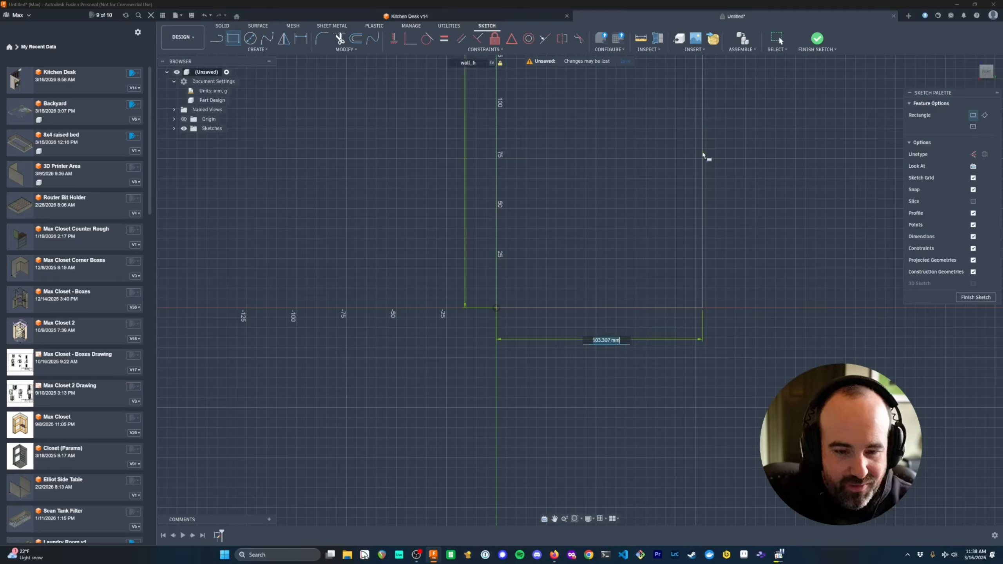
text(wall_w)
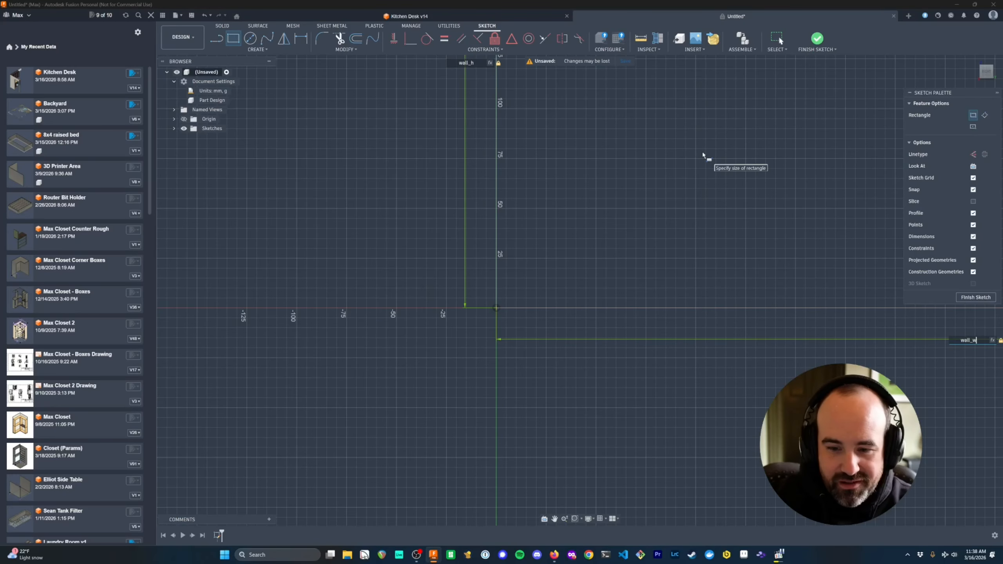
scroll(694, 162, down, 7)
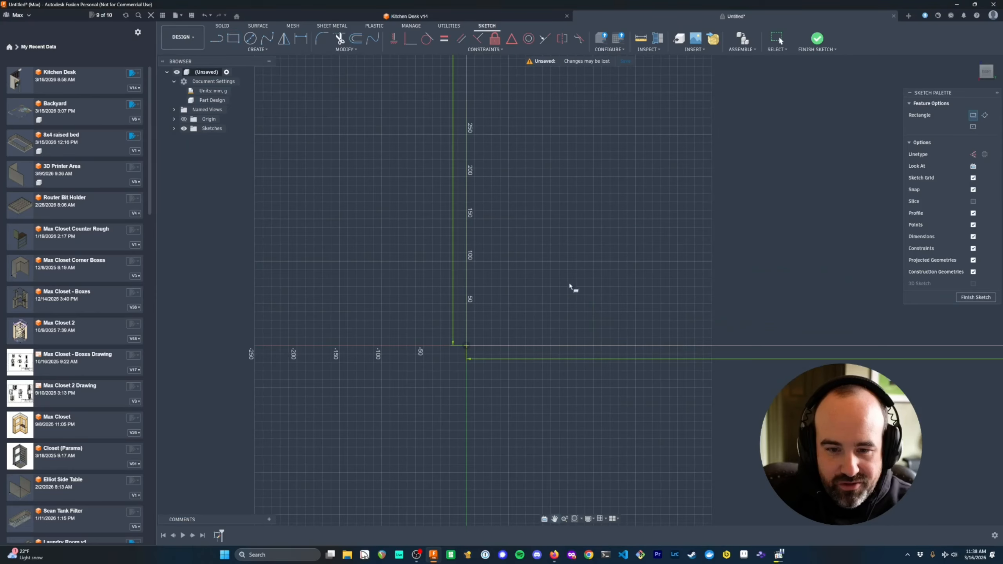
middle_drag(641, 225, 518, 332)
scroll(518, 331, down, 6)
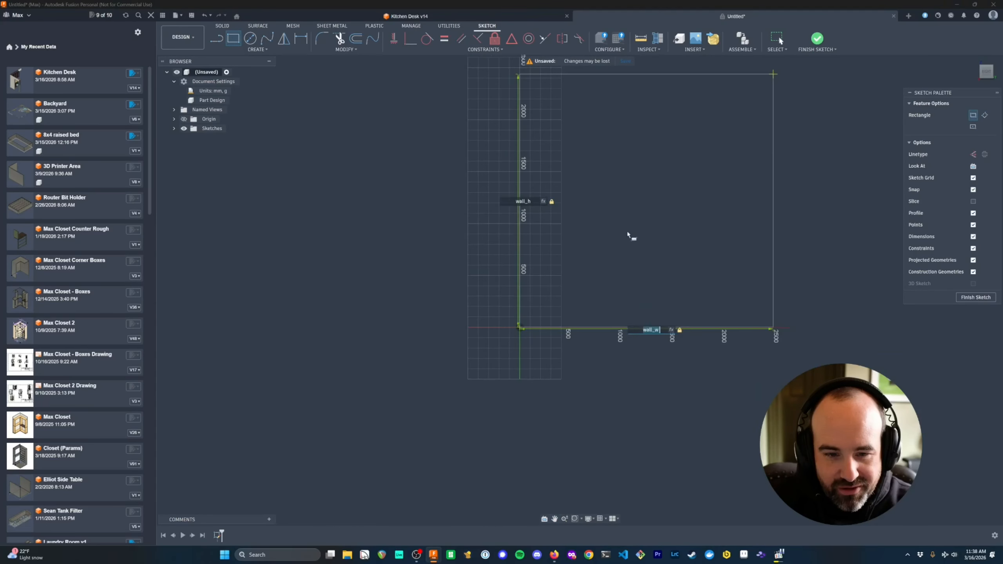
middle_drag(632, 235, 531, 292)
scroll(513, 319, up, 2)
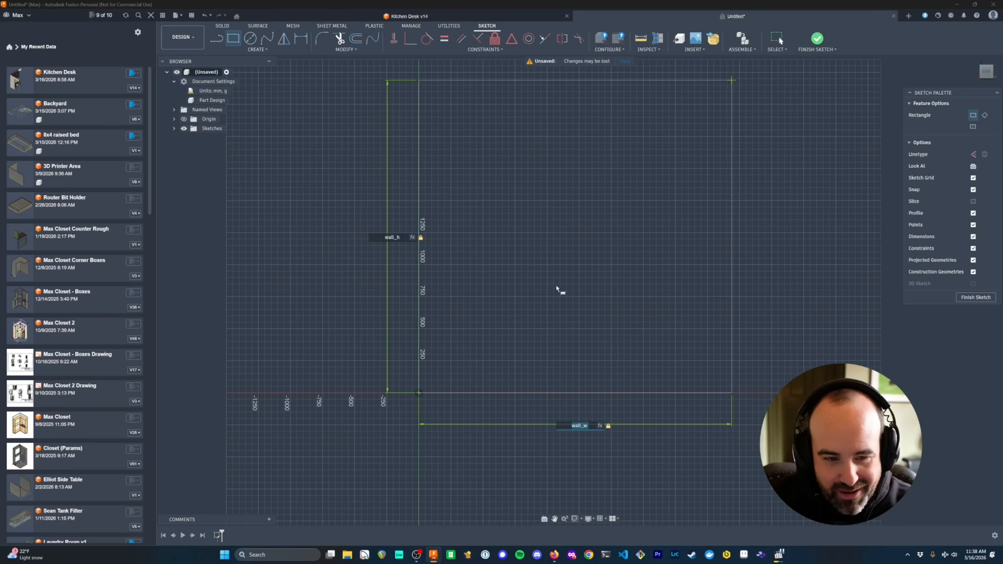
key(Return)
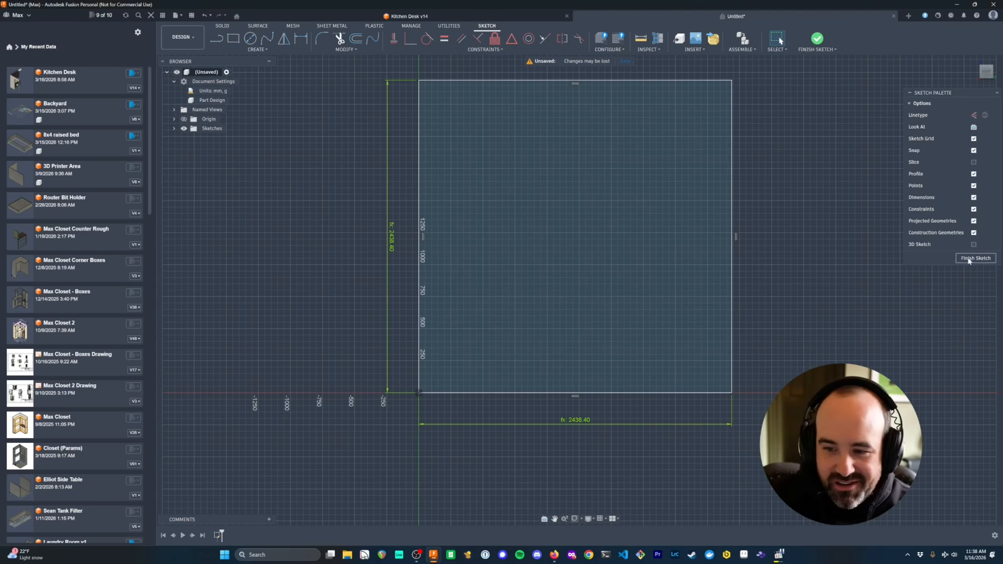
click(970, 259)
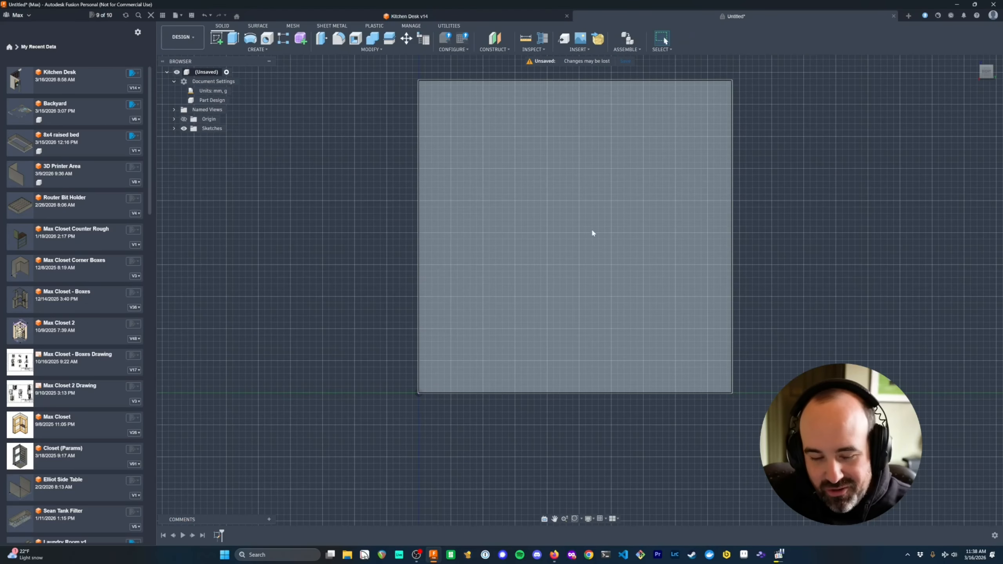
- Extrude the wall rectangle by -2 in as a new body
click(592, 226)
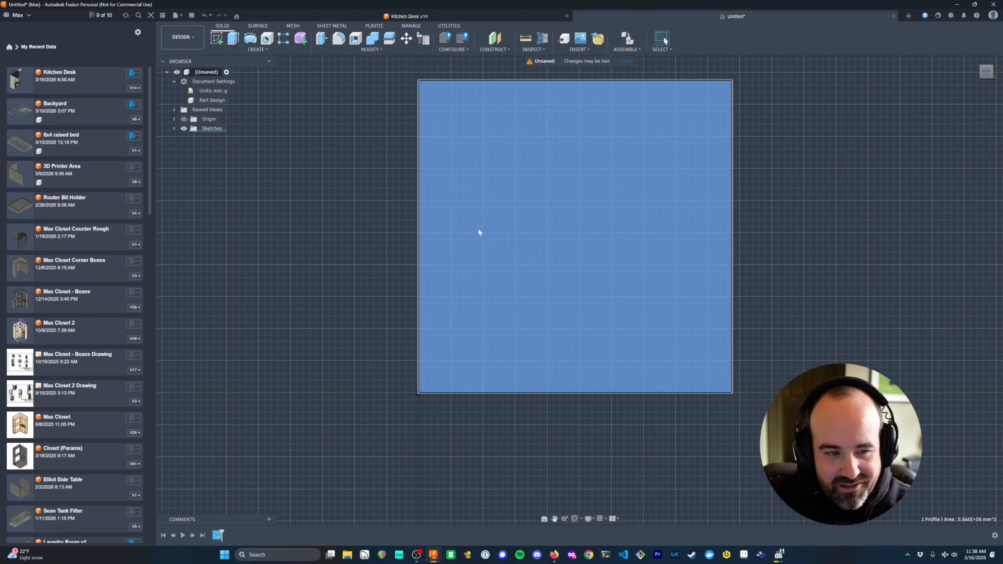
key(e)
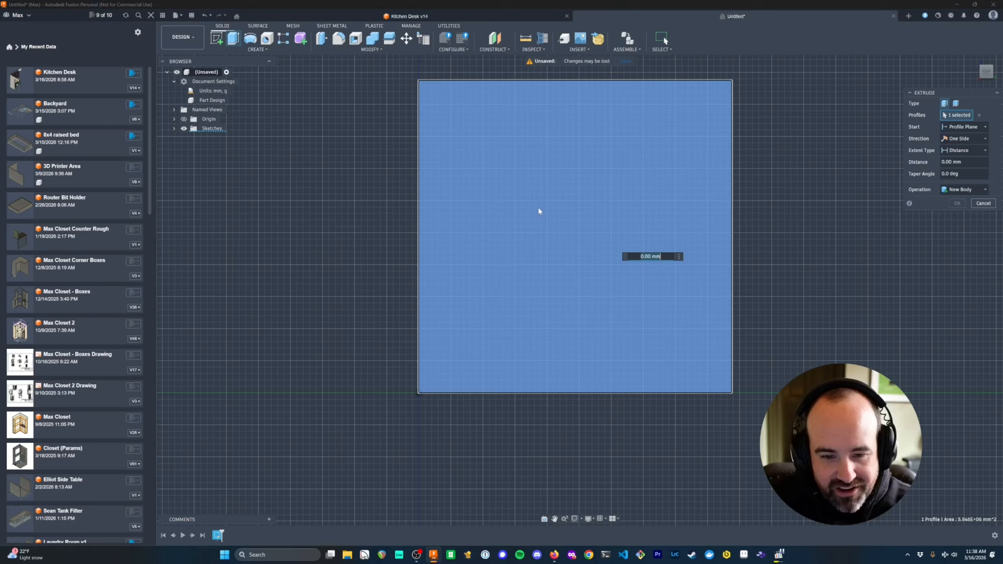
text(-2 in)
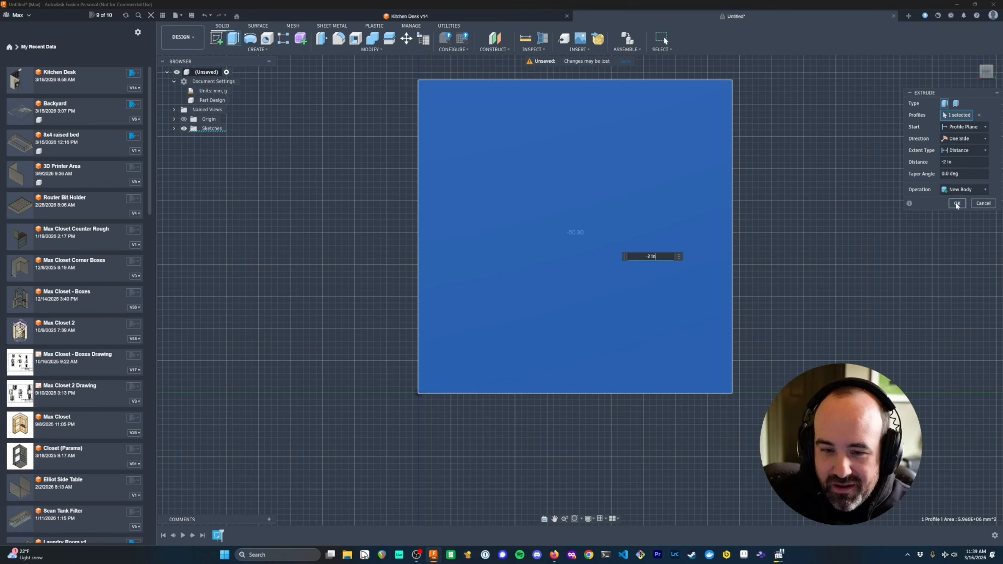
click(957, 203)
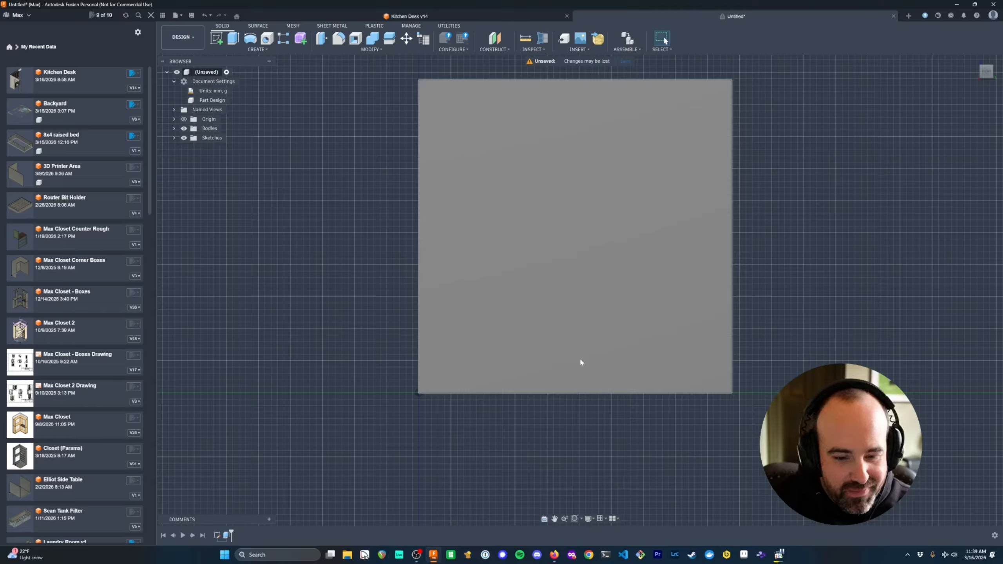
- Add a user parameter named ply_thick in mm with the expression 18, and close the Parameters dialog
click(218, 39)
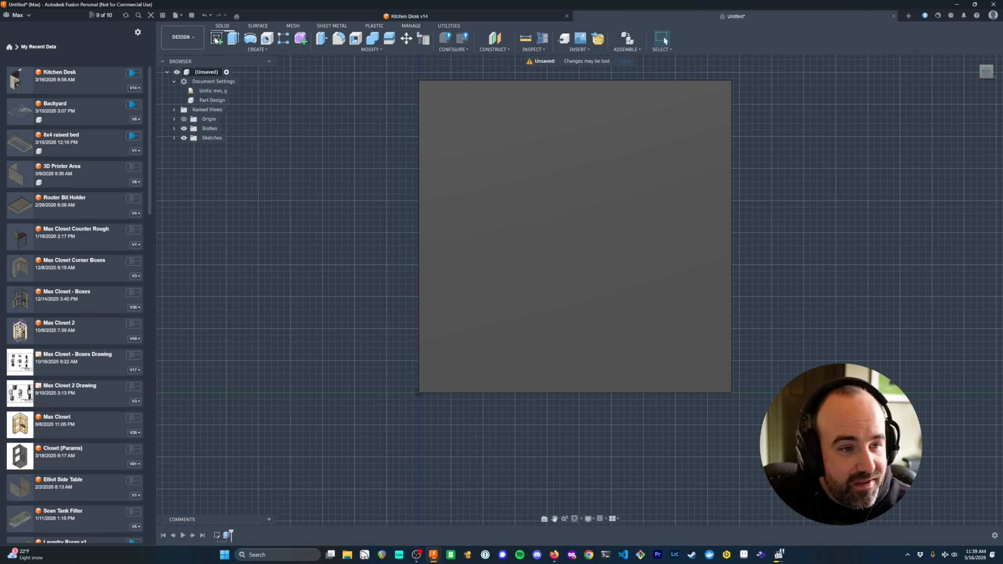
click(362, 50)
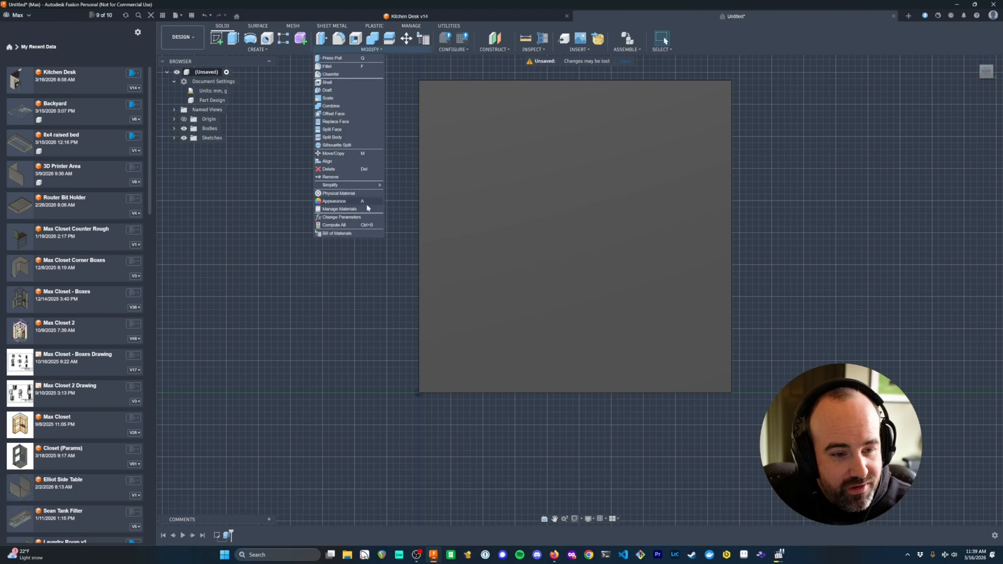
click(354, 216)
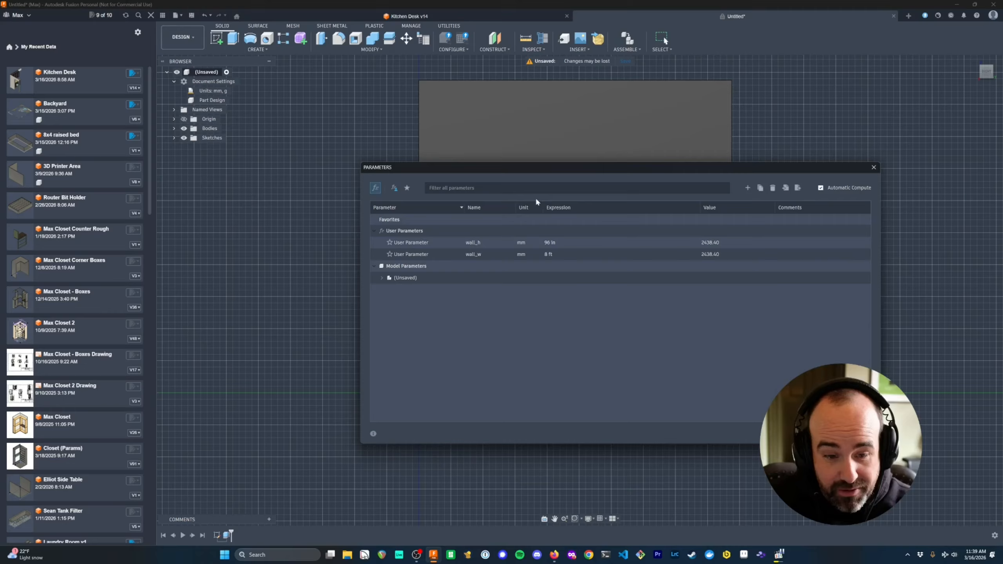
drag(728, 167, 722, 179)
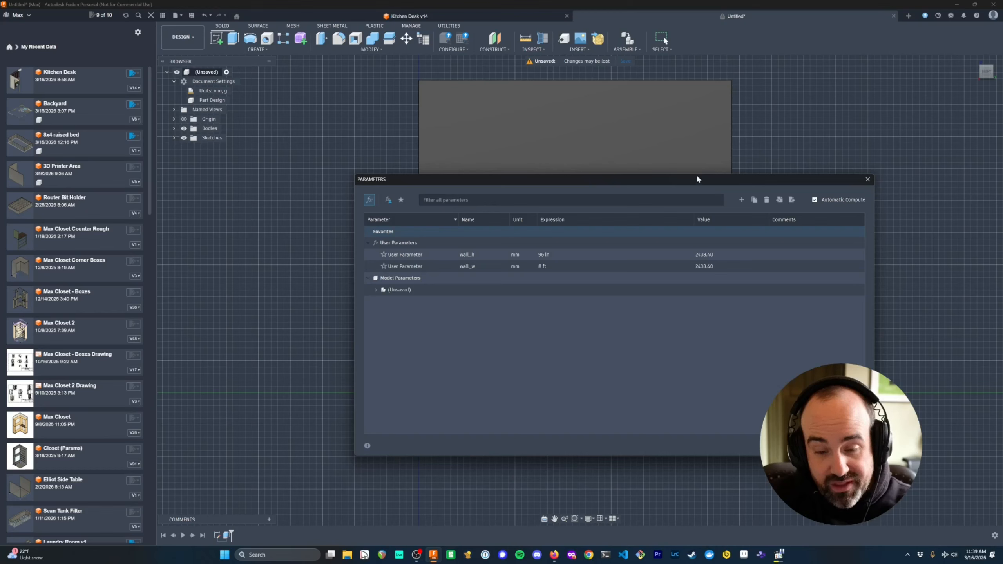
click(741, 200)
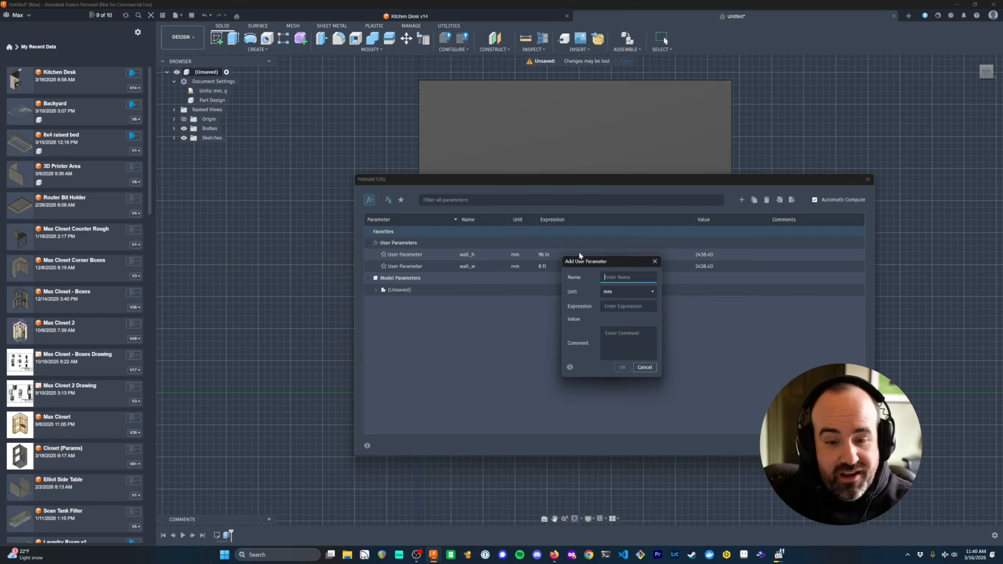
key(Tab)
key(Tab)
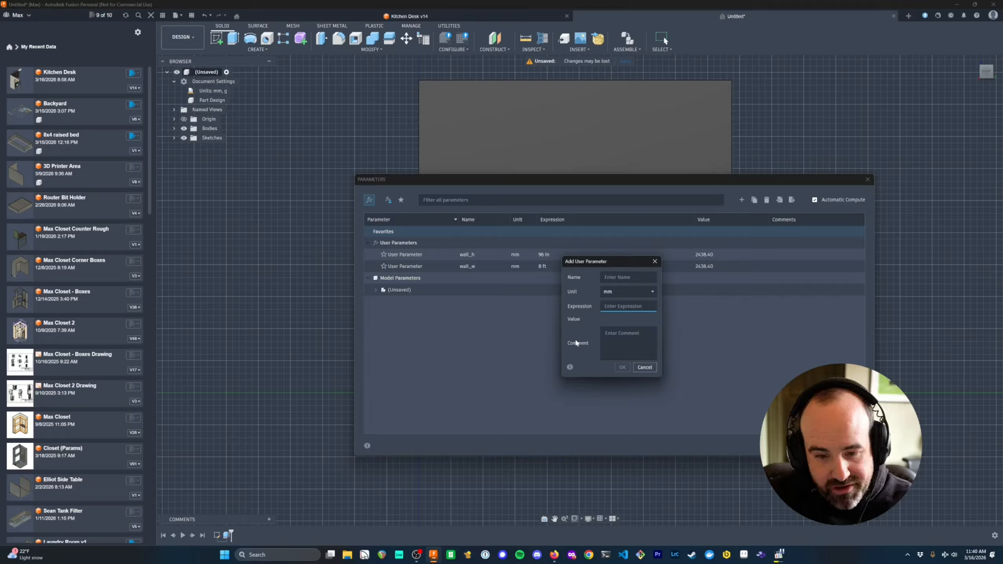
text(18)
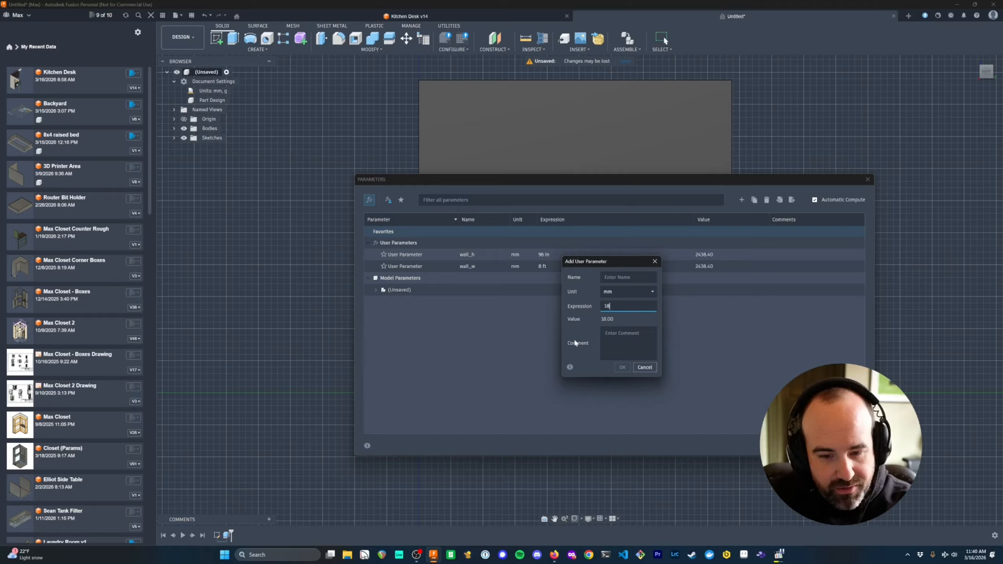
key(shift+Tab)
text(ply_)
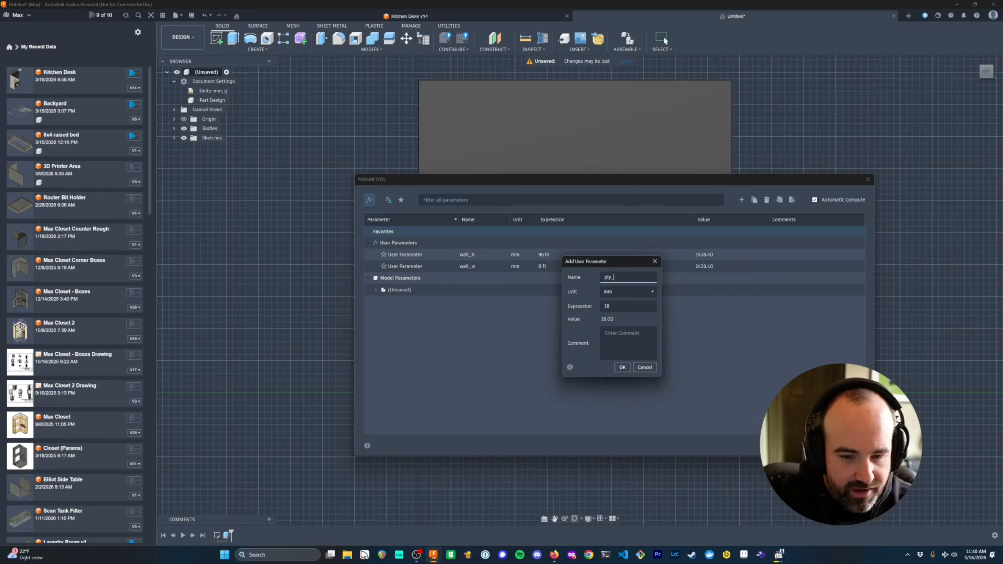
text(thick)
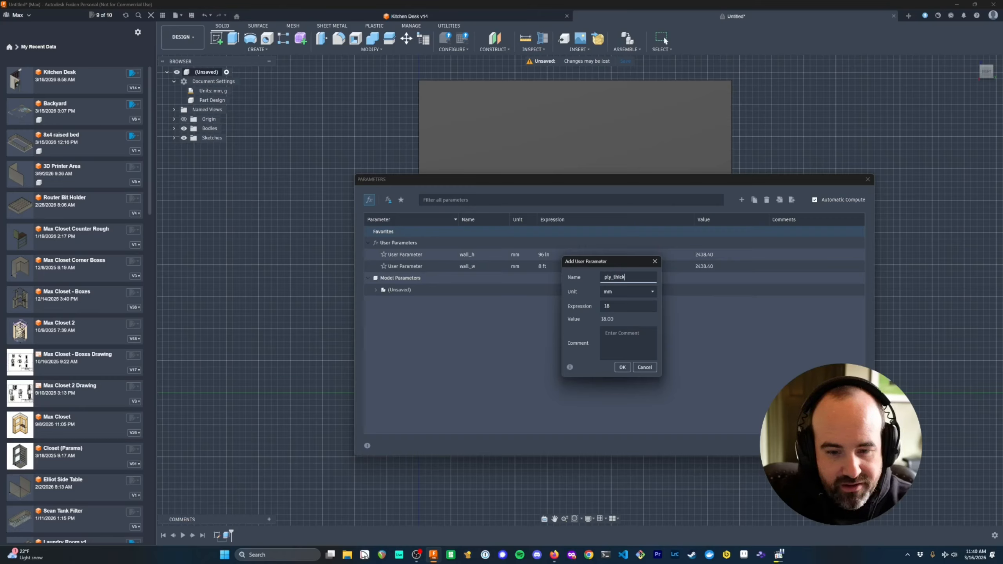
click(622, 367)
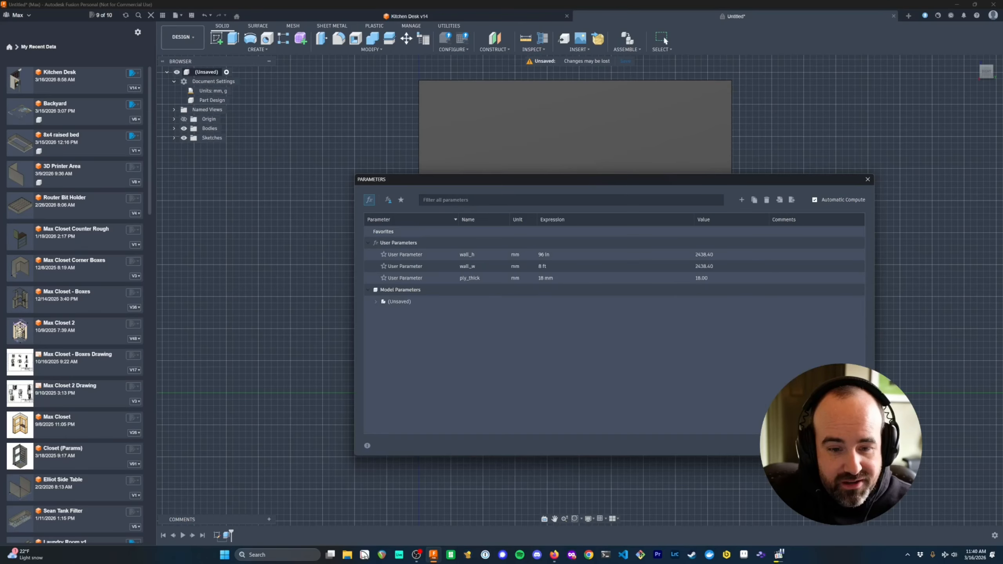
key(Escape)
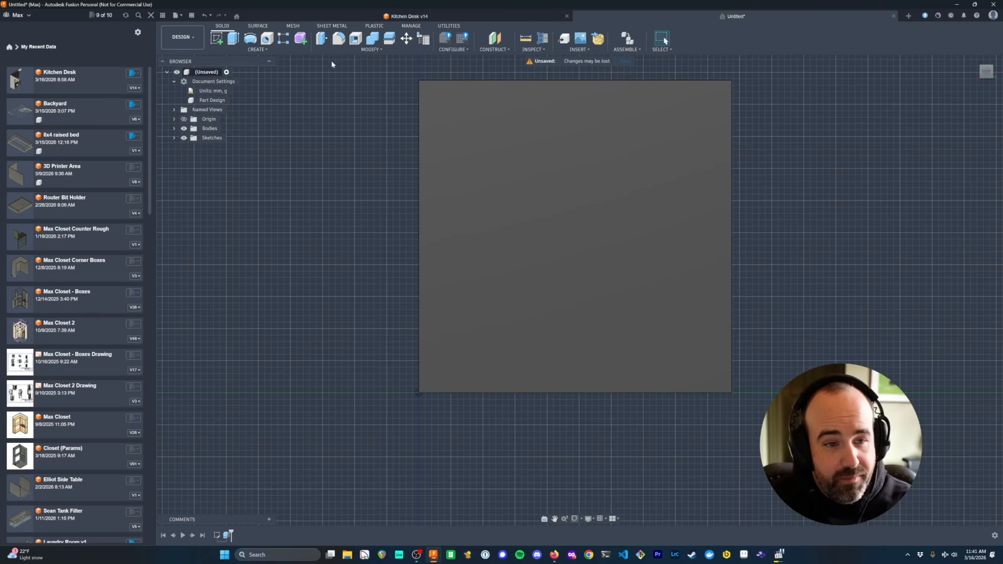
- Open the Parameters dialog and add a user parameter named counter_h in mm with the expression 36 in
click(371, 49)
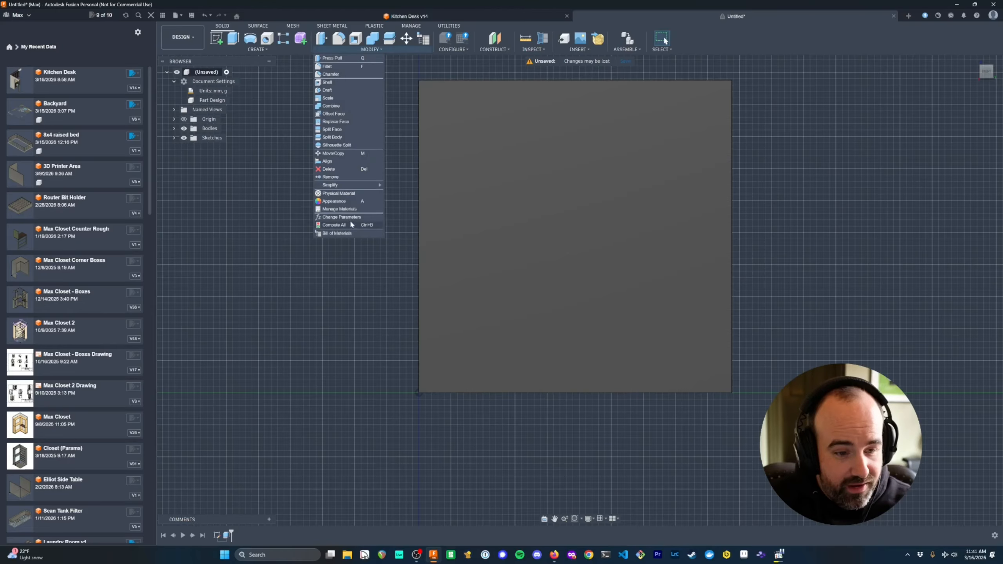
click(343, 217)
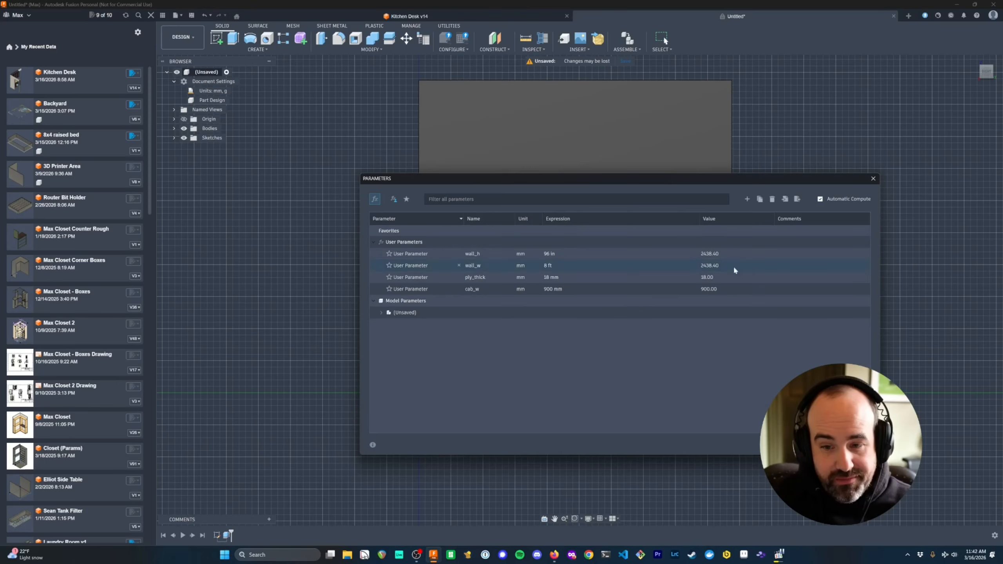
click(747, 199)
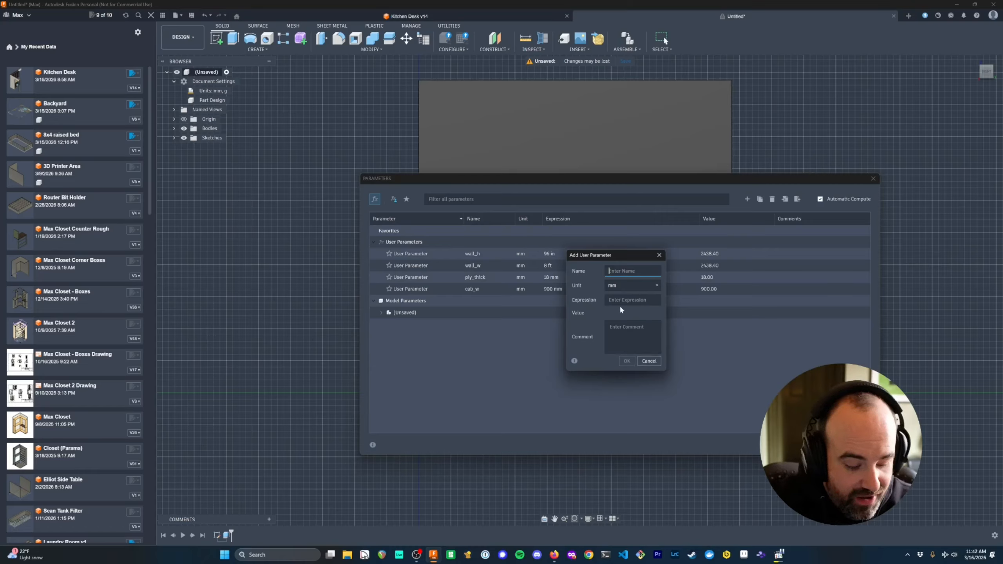
key(Escape)
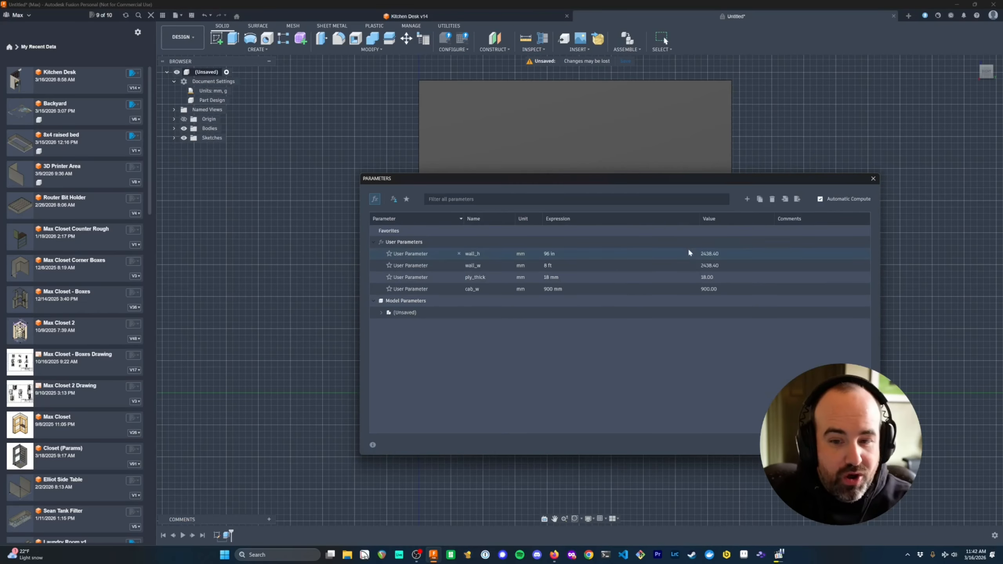
click(747, 199)
text(counter_h)
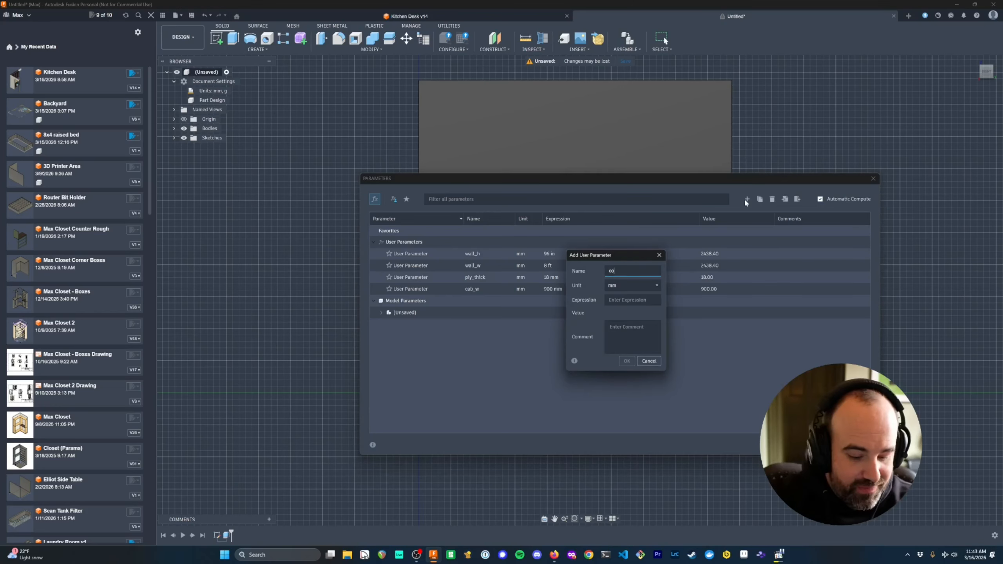
key(Tab)
key(Tab)
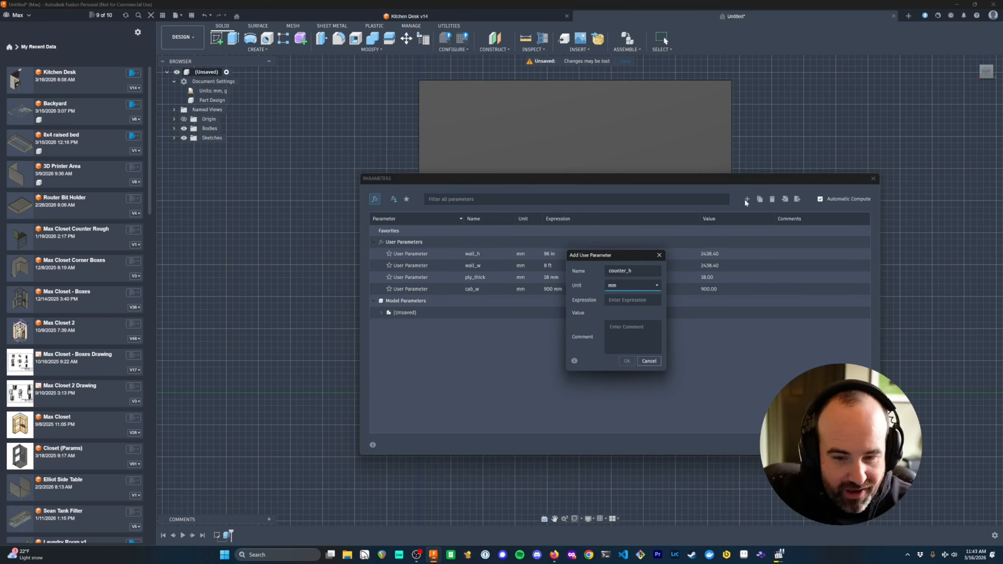
text(36)
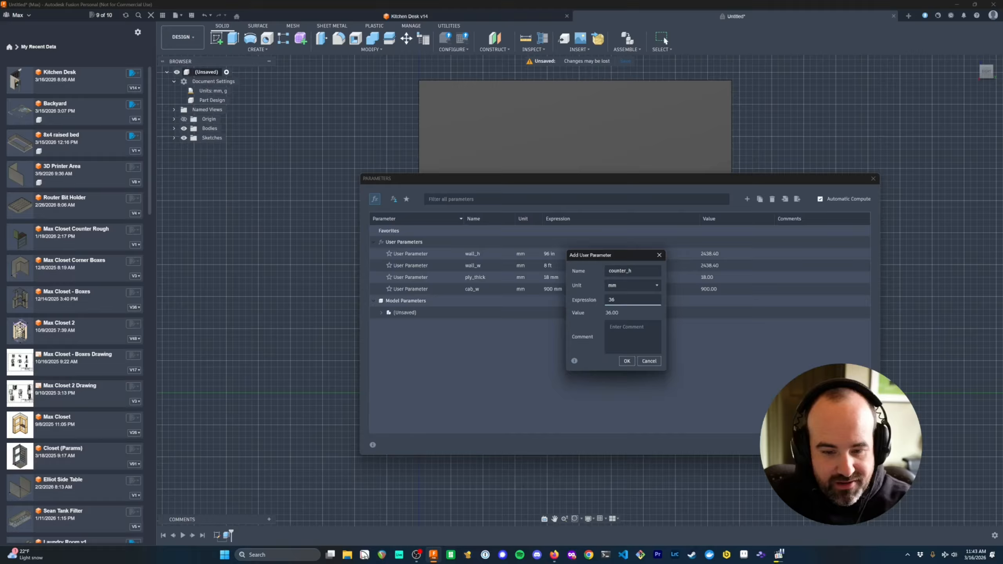
text( in)
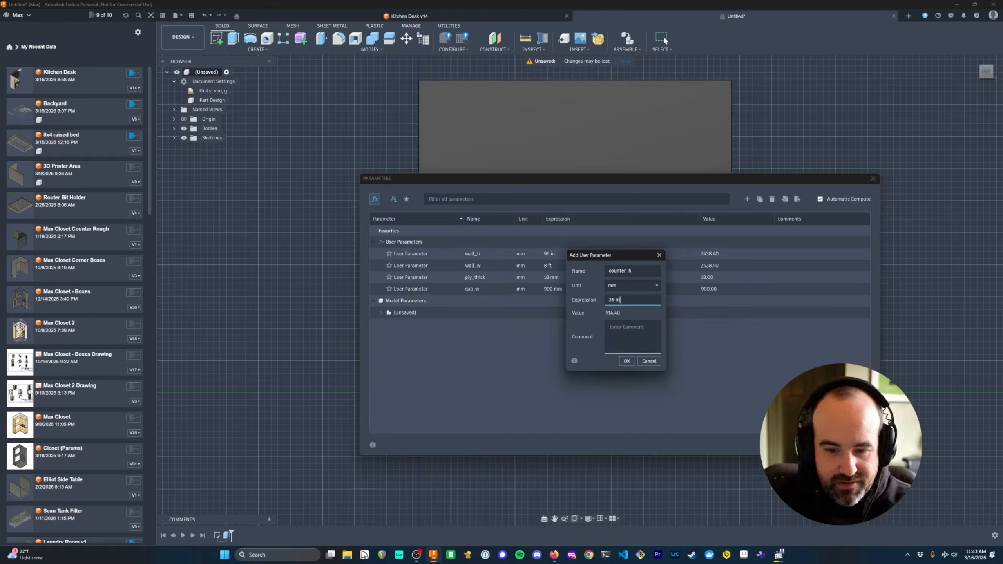
click(628, 362)
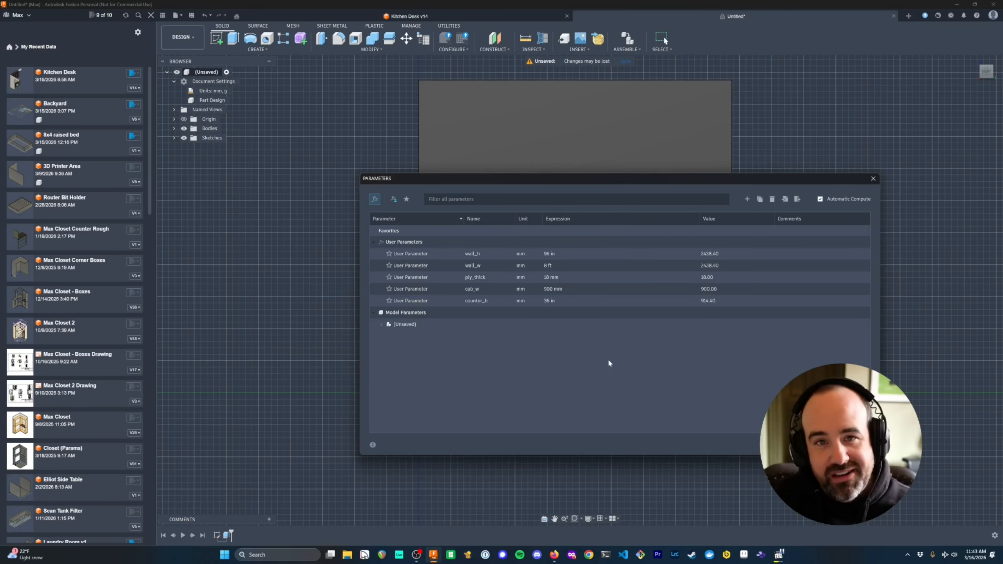
- Add a user parameter named counter_thick in mm with the expression 3cm
click(746, 199)
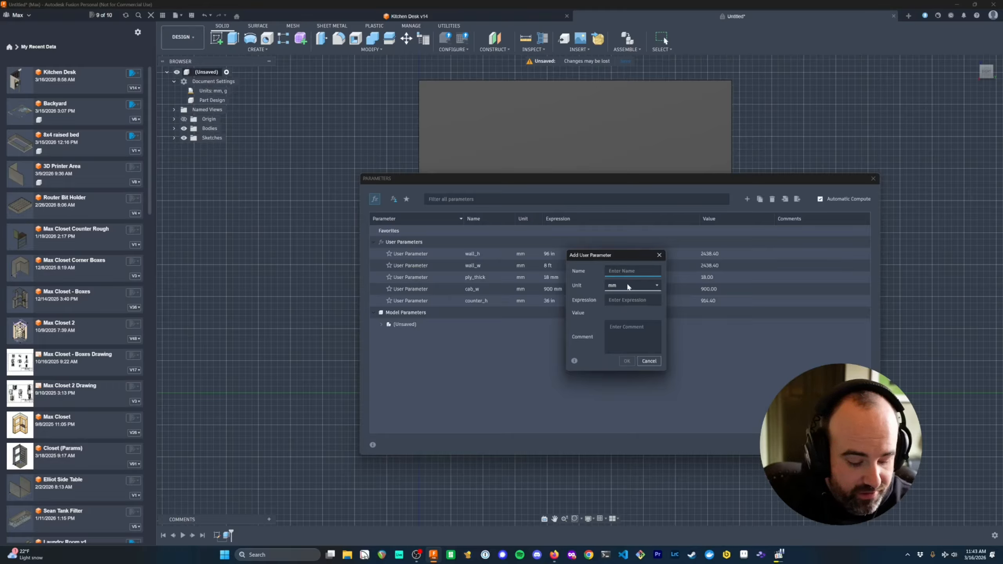
text(counter_thi)
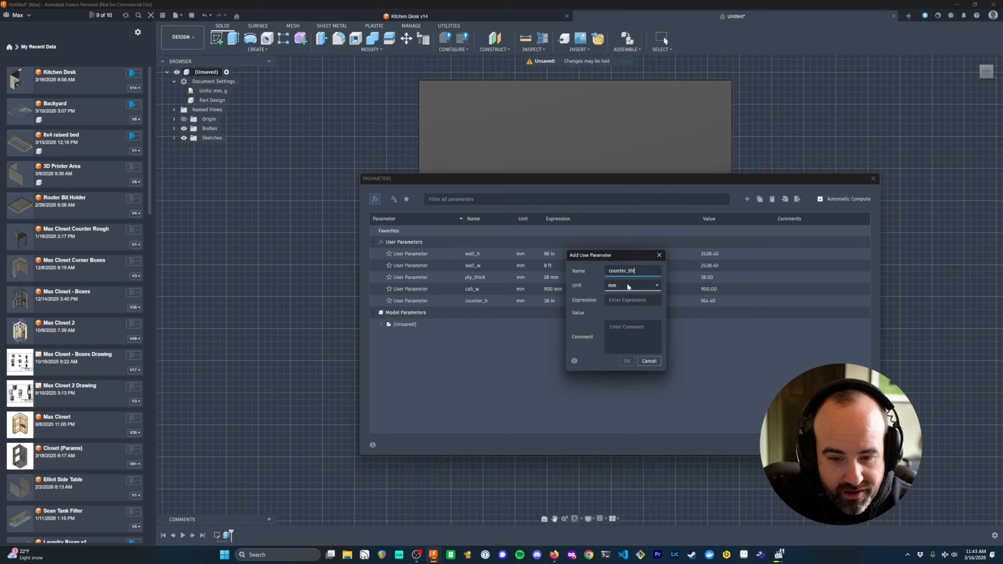
text(ck)
key(Tab)
key(Tab)
text(3cm)
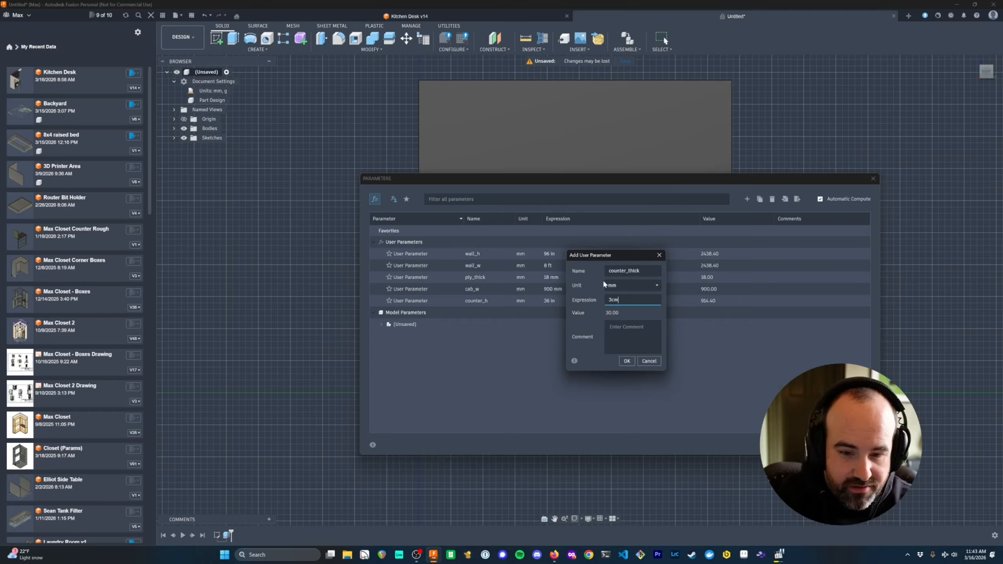
click(627, 361)
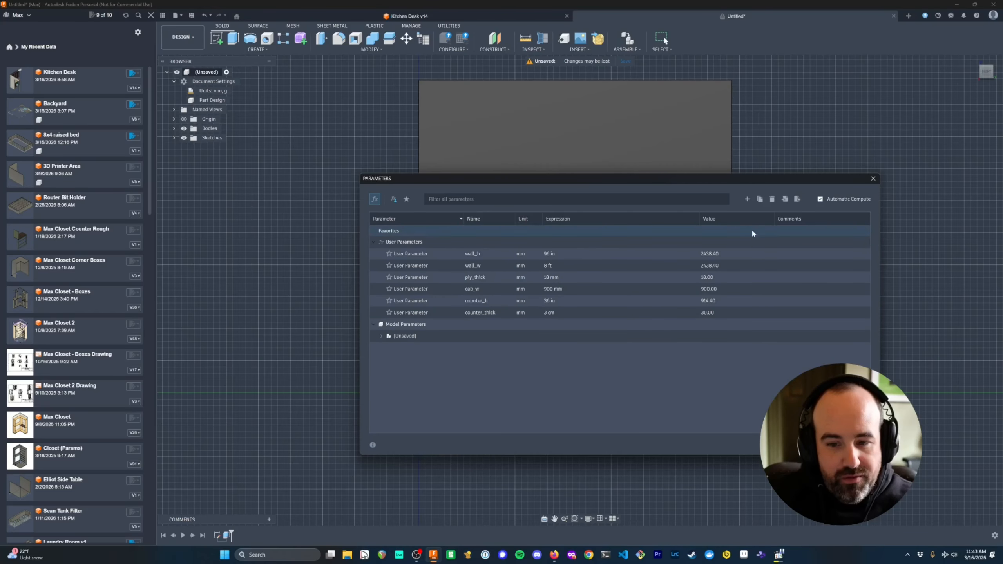
- Add a user parameter named toe_h in mm with the expression 100
click(748, 200)
text(t)
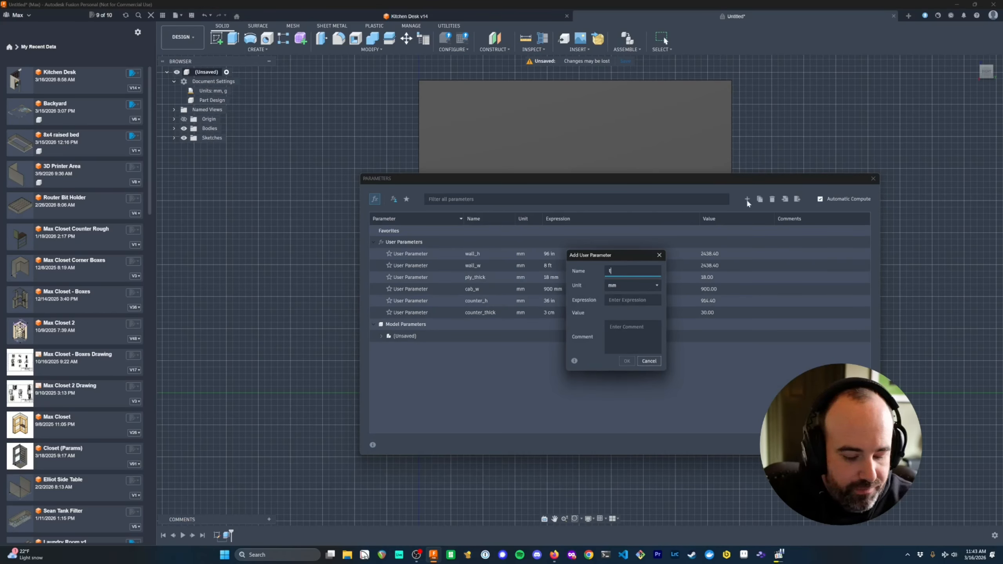
text(oe_h)
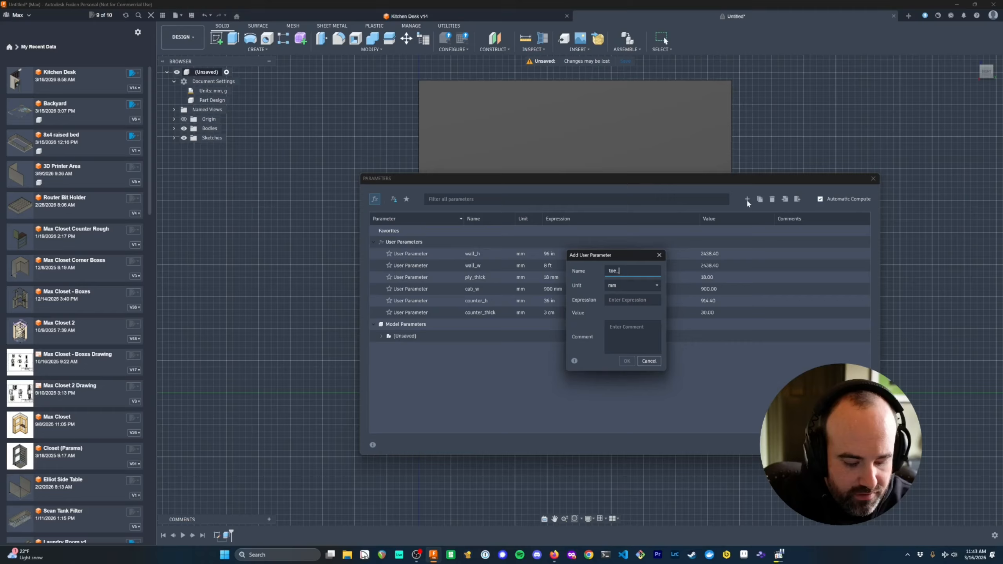
key(Tab)
key(Tab)
text(100)
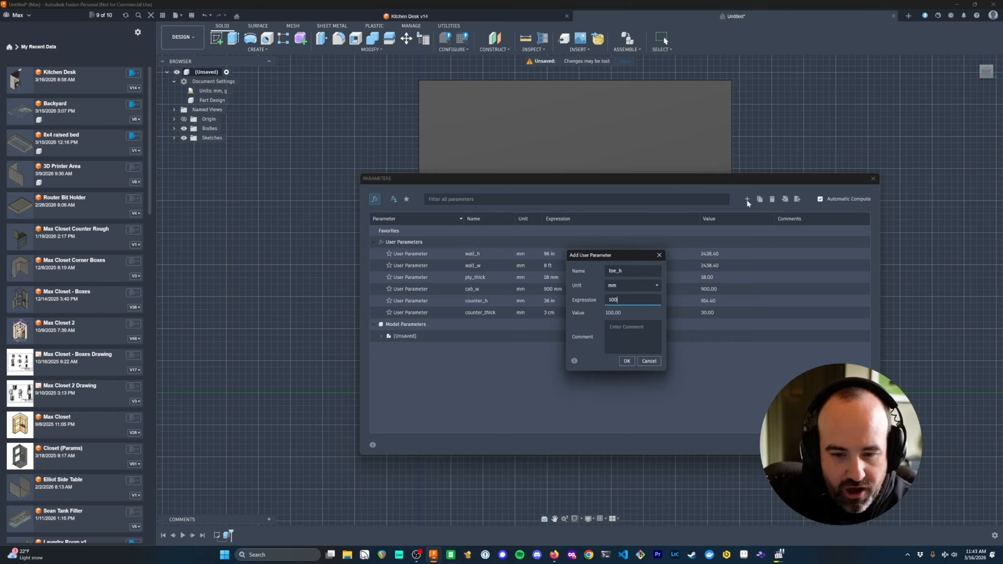
key(BackSpace)
key(BackSpace)
key(BackSpace)
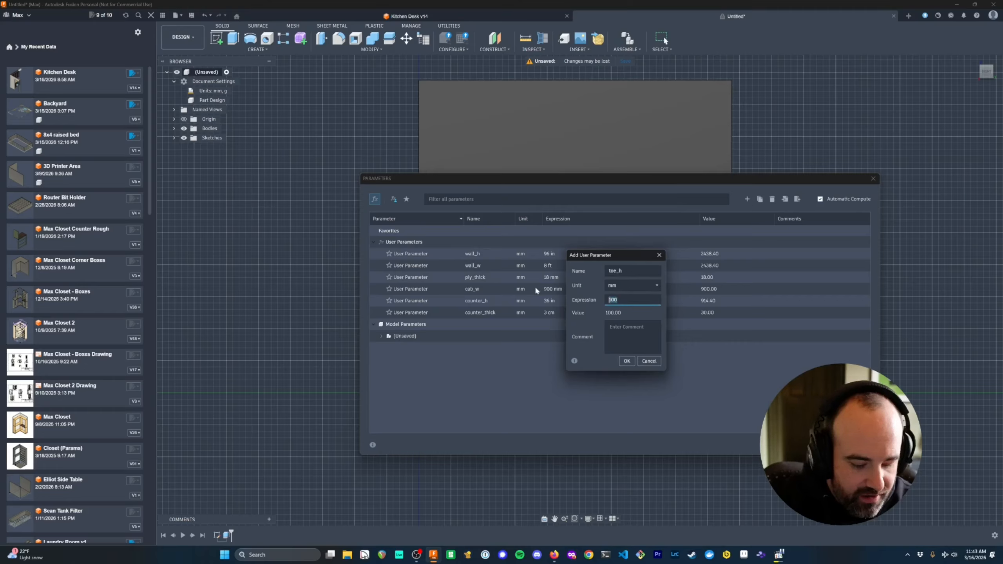
text(4 in)
click(627, 283)
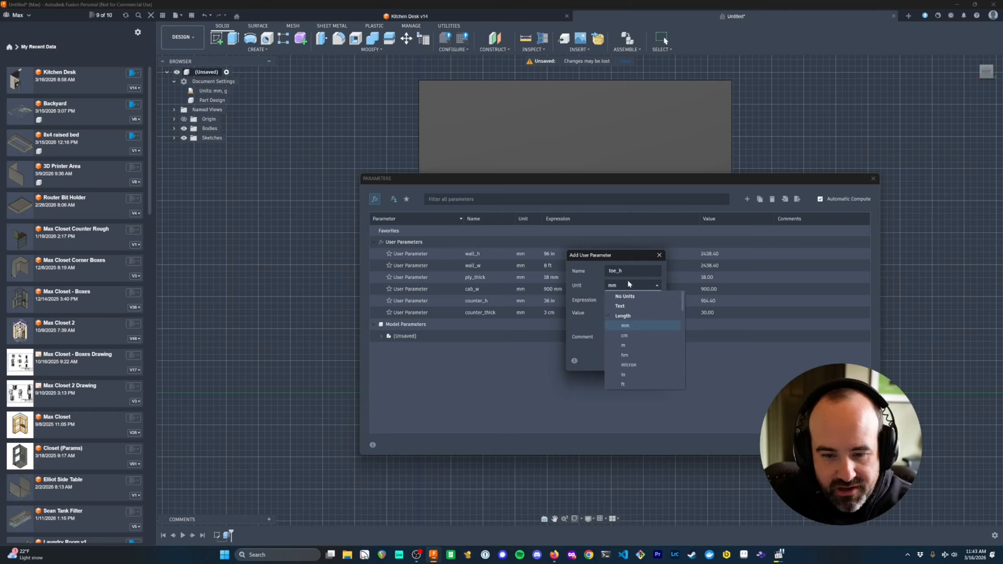
click(628, 283)
key(Tab)
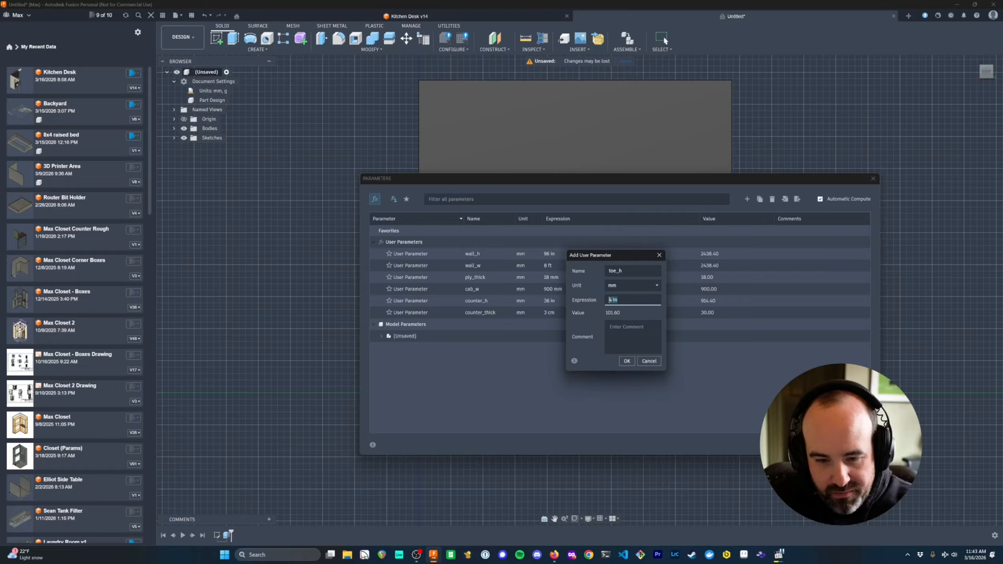
text(100)
click(627, 361)
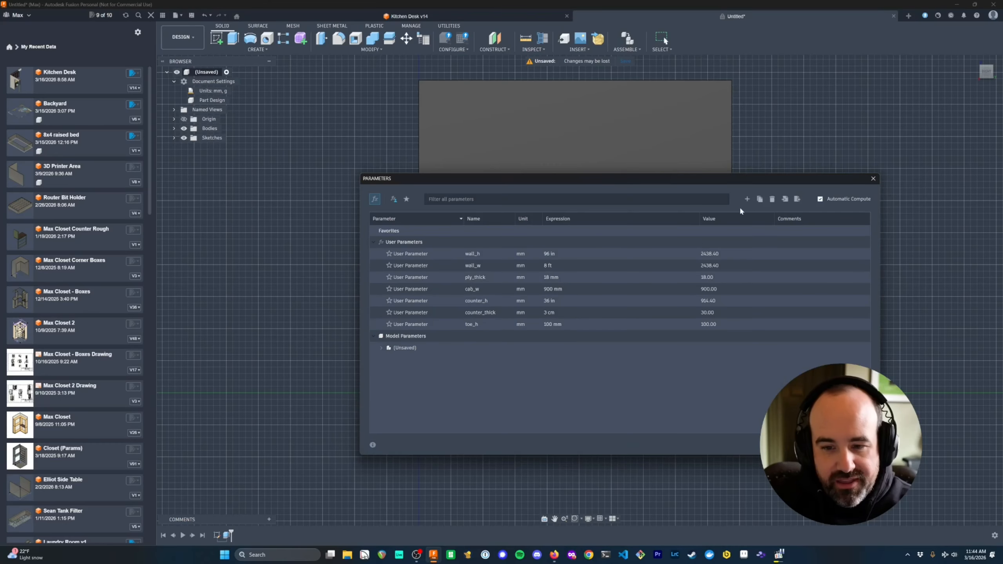
- Add a user parameter named cab_h in mm with the expression counter_h - toe_h - counter_thick, and close the Parameters dialog
click(747, 198)
text(cab_h)
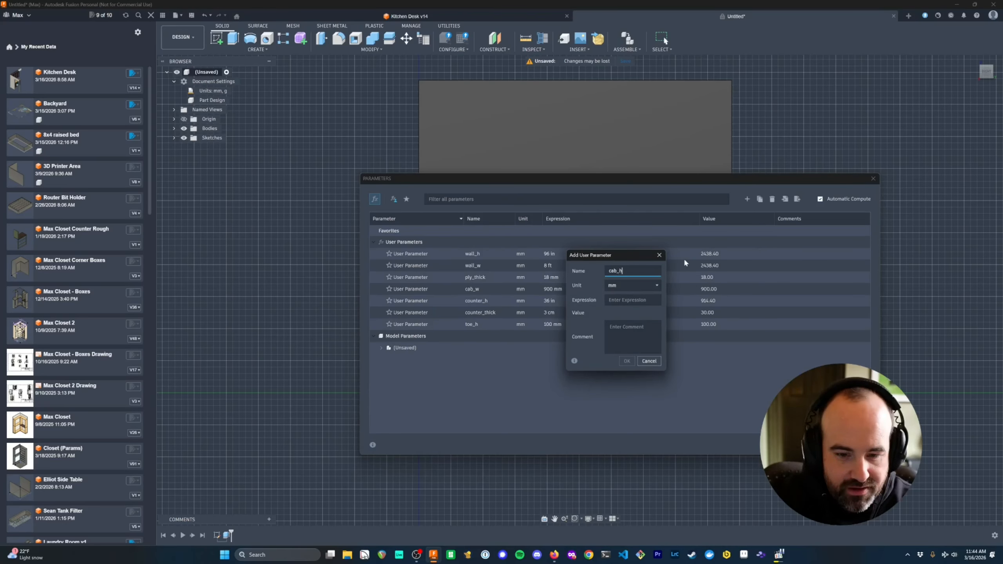
key(Tab)
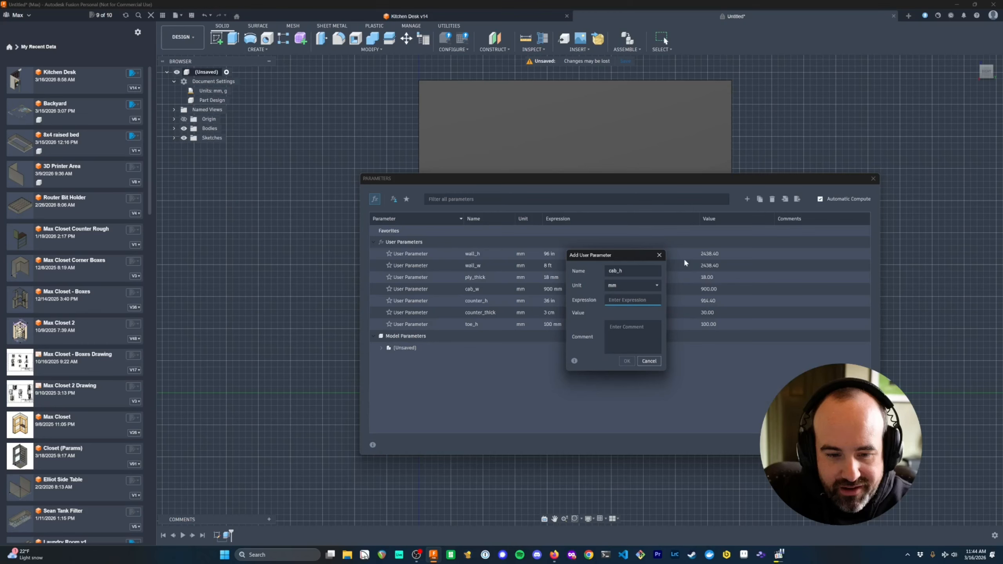
text(counter_h)
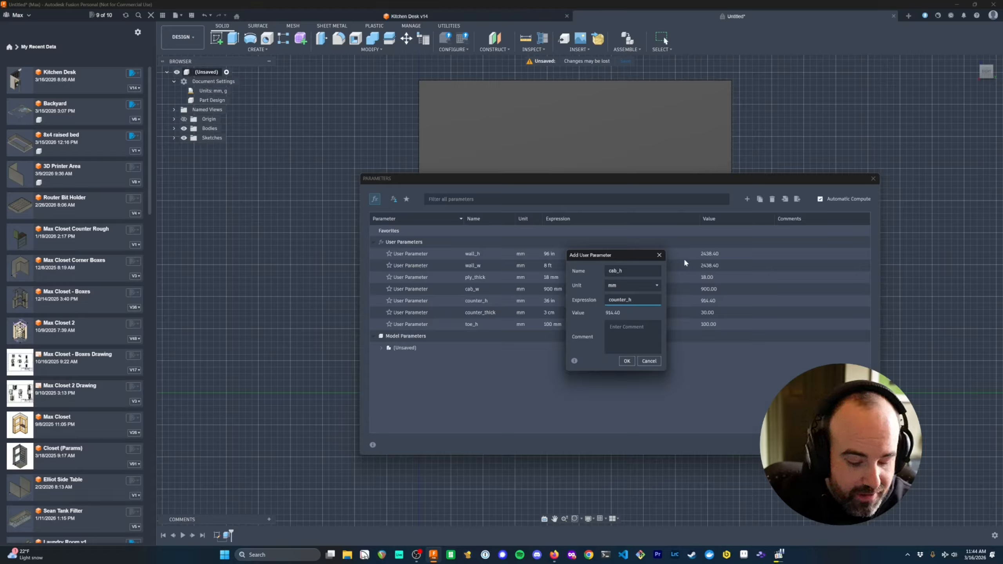
text(-)
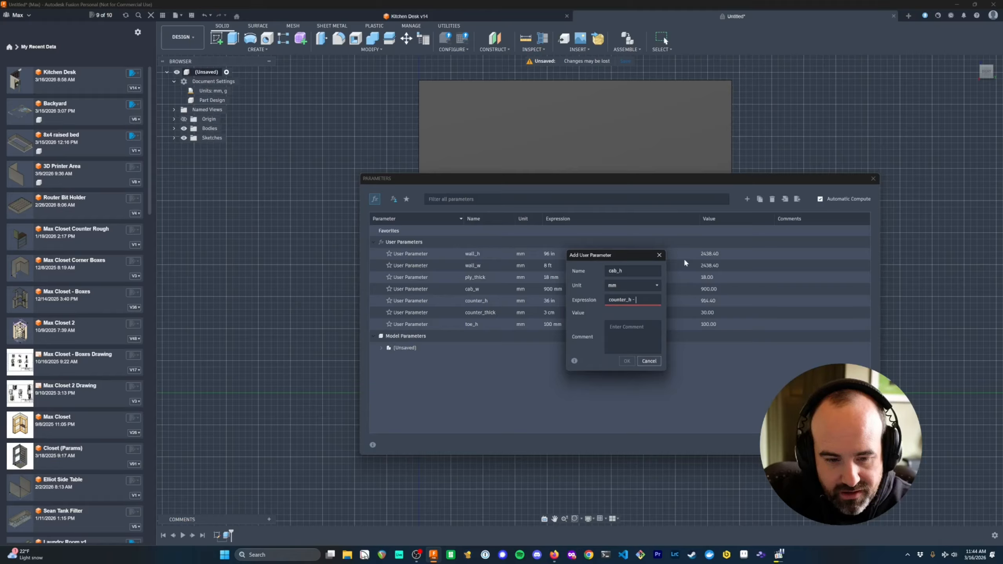
text( toe_h )
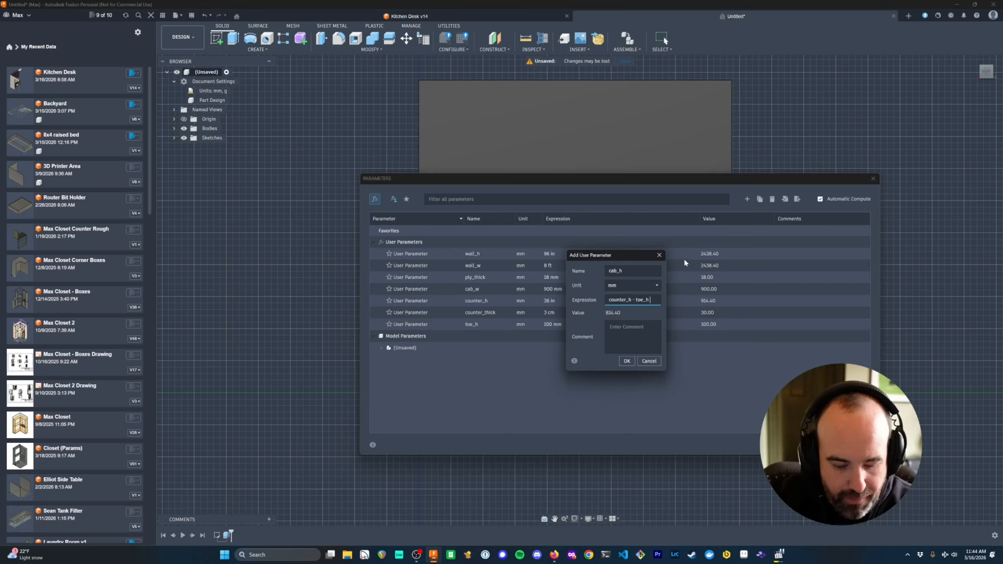
text(- counter)
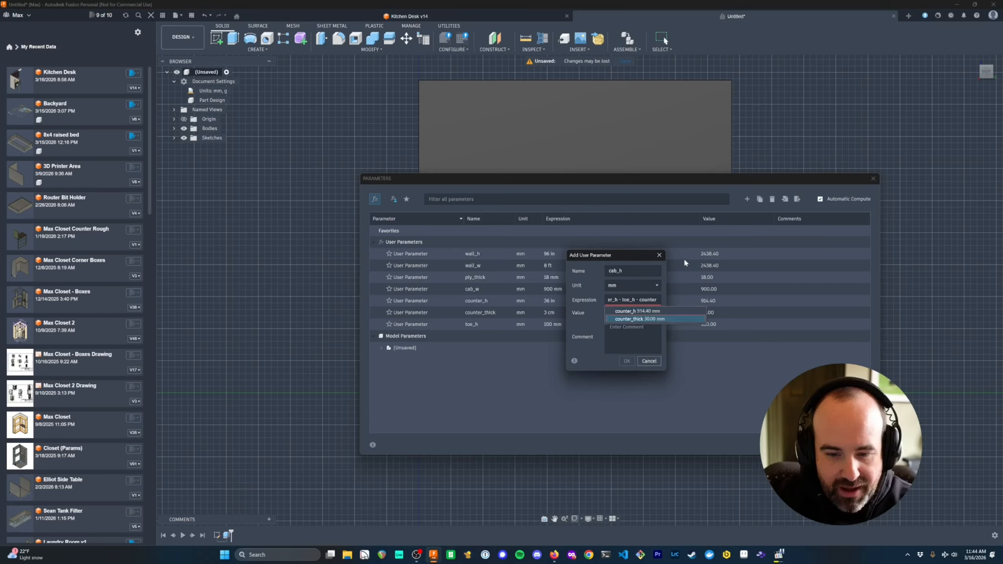
key(Return)
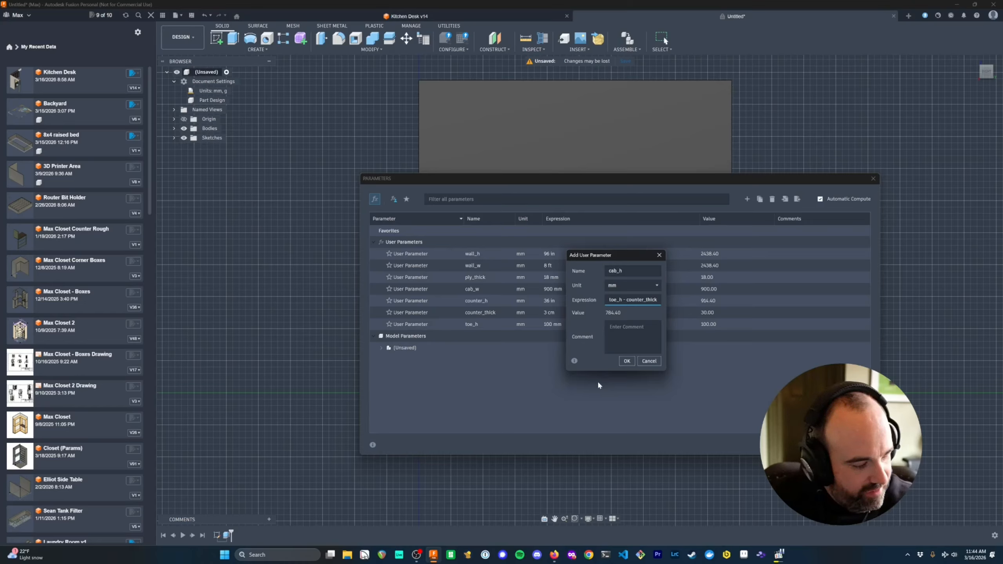
click(624, 361)
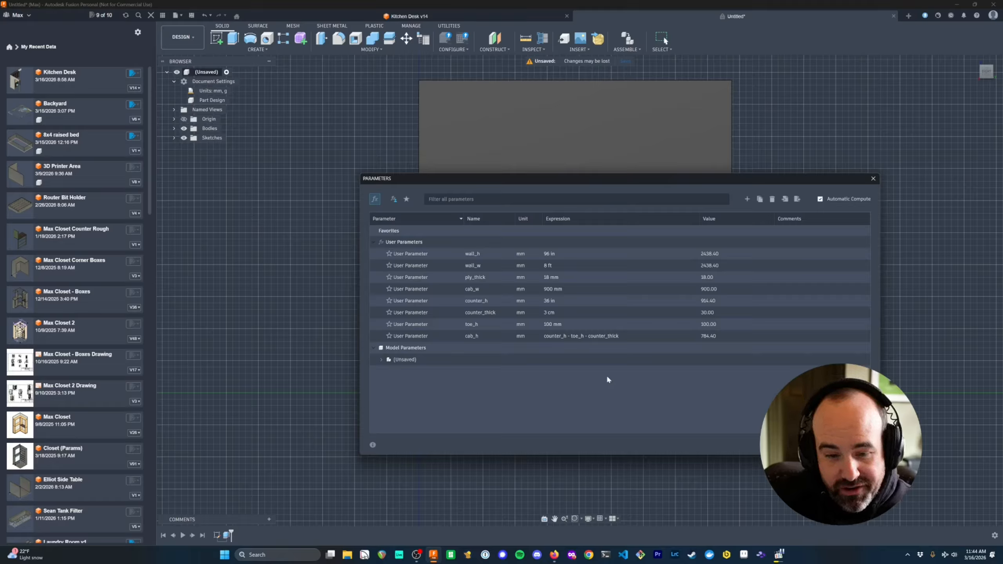
click(855, 445)
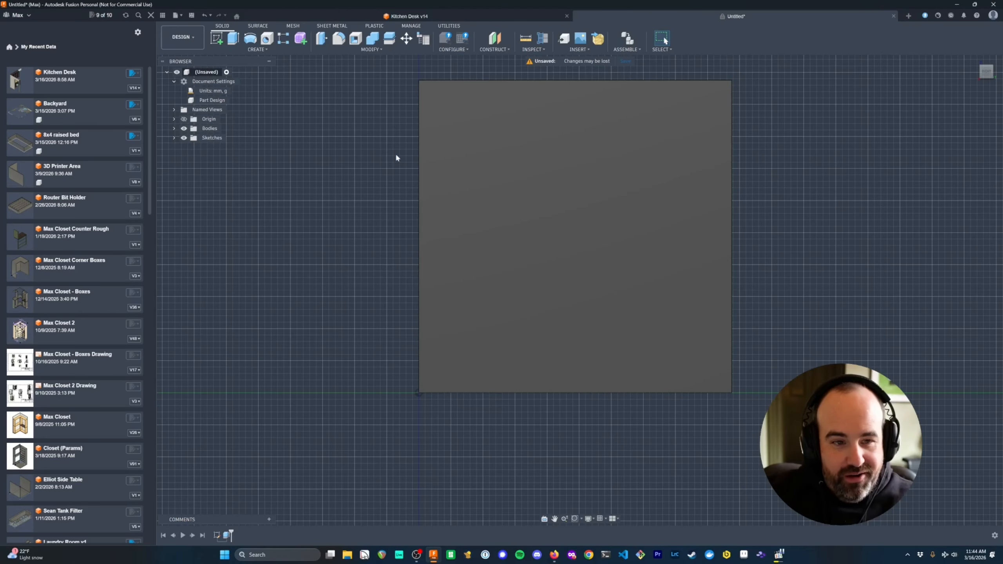
- Set the expression of the cab_w user parameter to 1000 mm and close the Parameters dialog
click(373, 49)
click(342, 217)
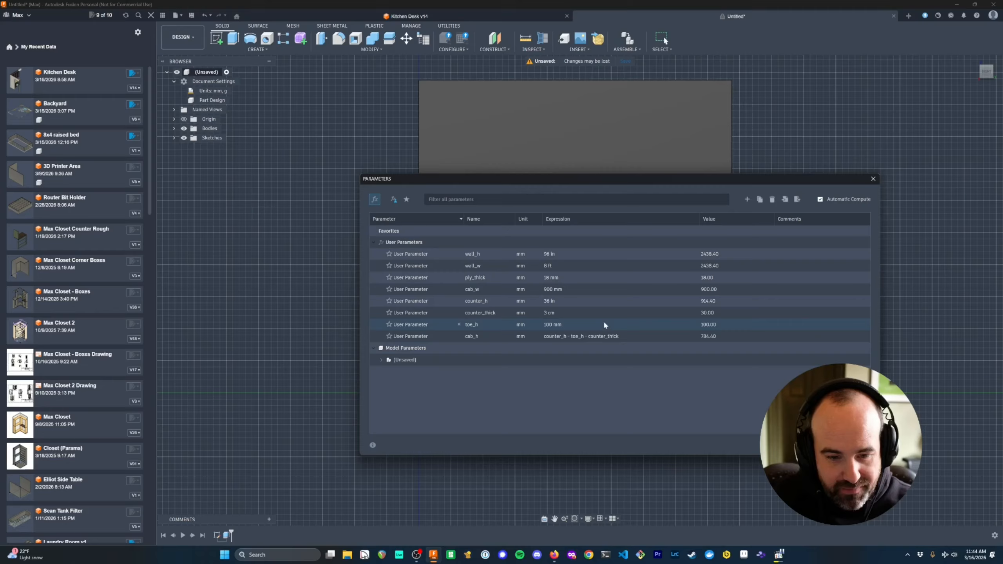
double_click(600, 288)
click(566, 289)
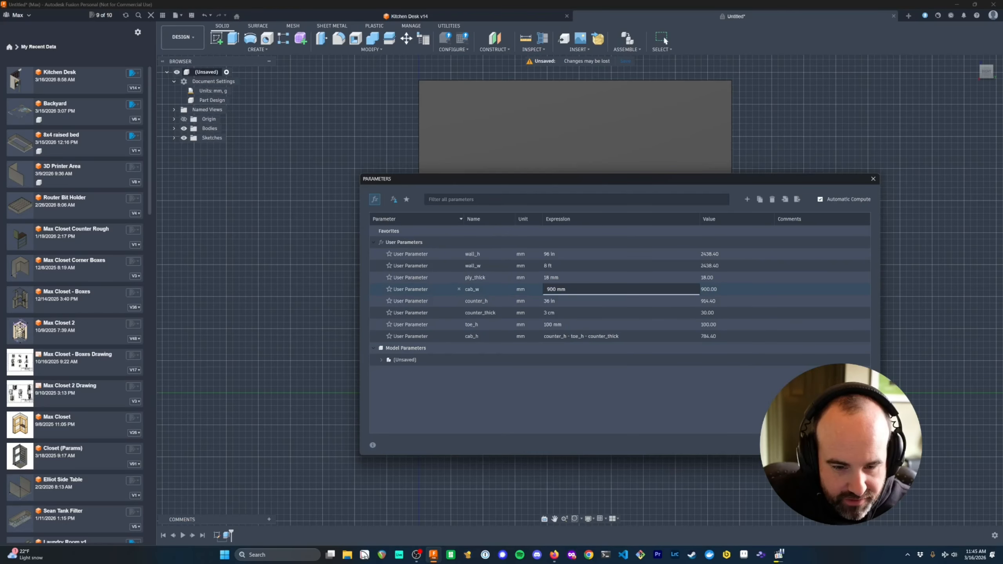
key(BackSpace)
key(BackSpace)
key(BackSpace)
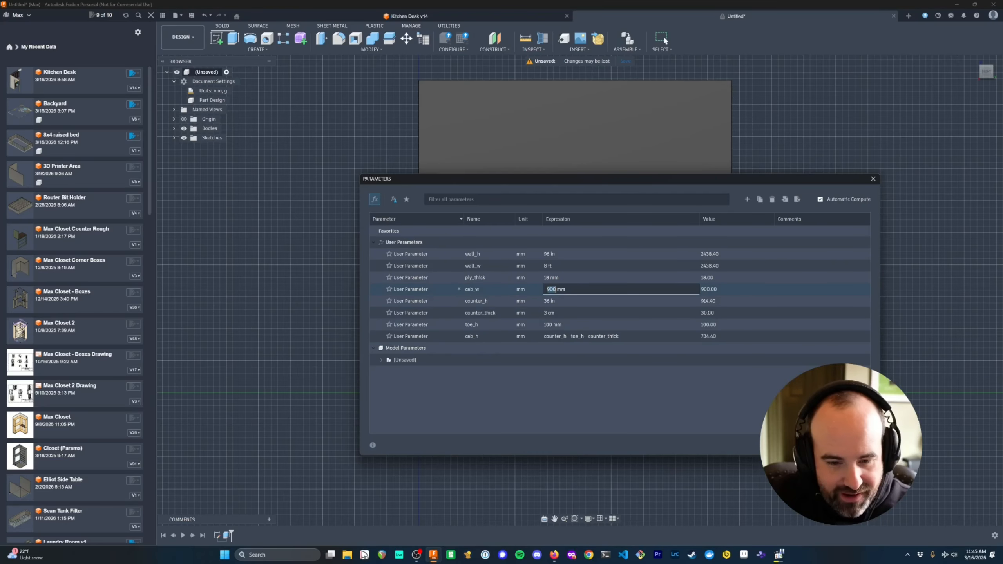
text(1000)
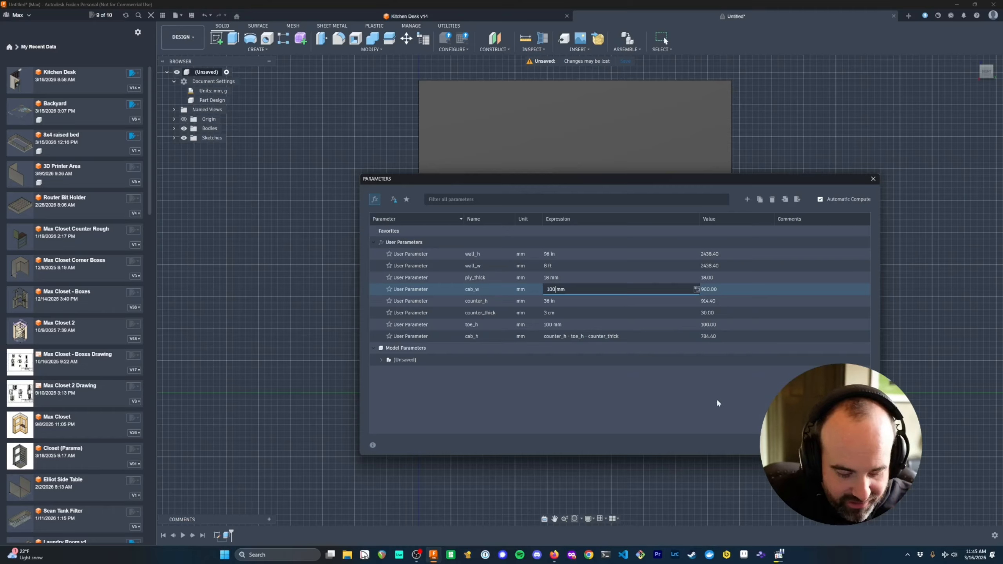
key(Return)
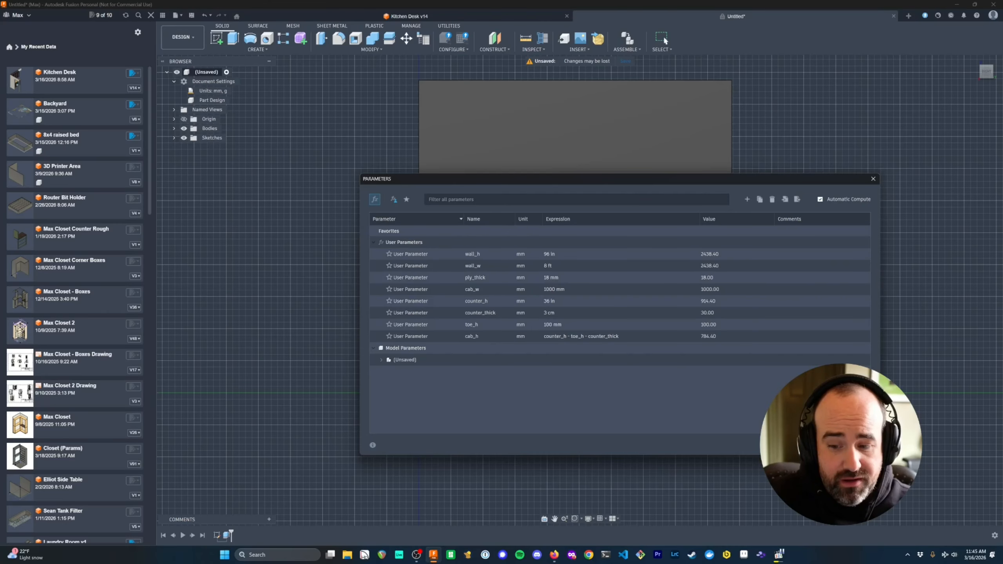
click(855, 445)
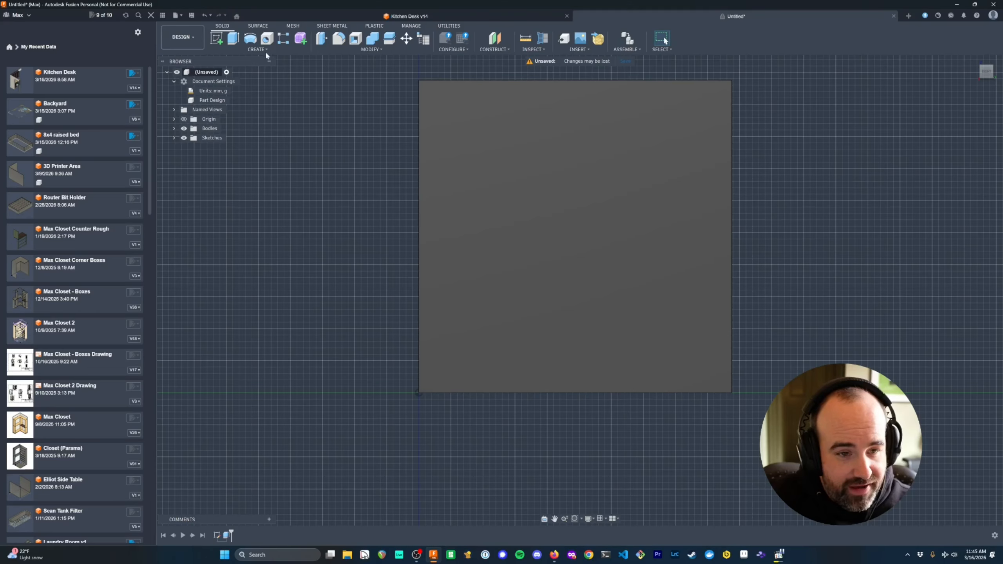
- Start a sketch on the wall's front face and draw a toe-kick rectangle from the origin corner, toe_h high and cab_w wide
click(217, 40)
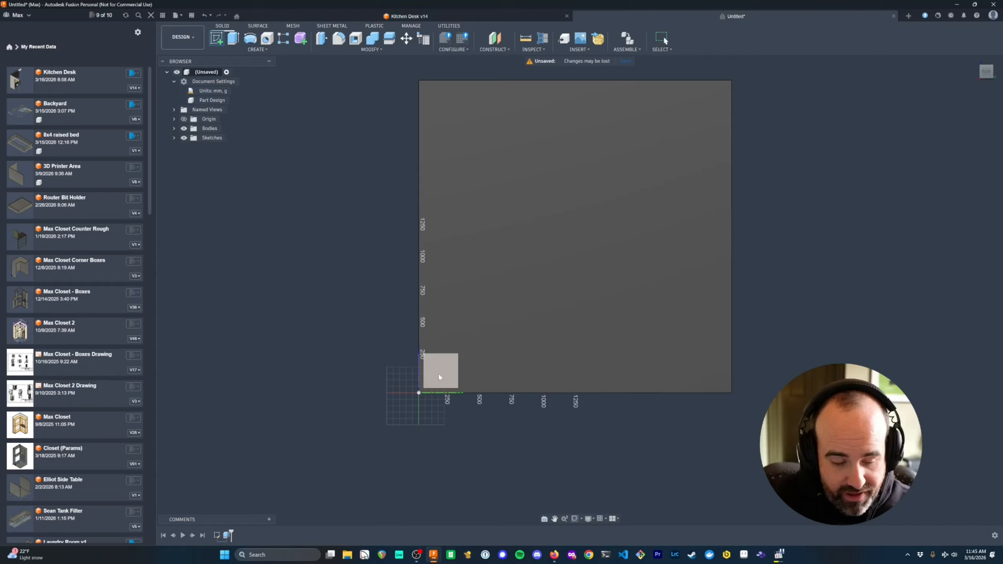
click(445, 371)
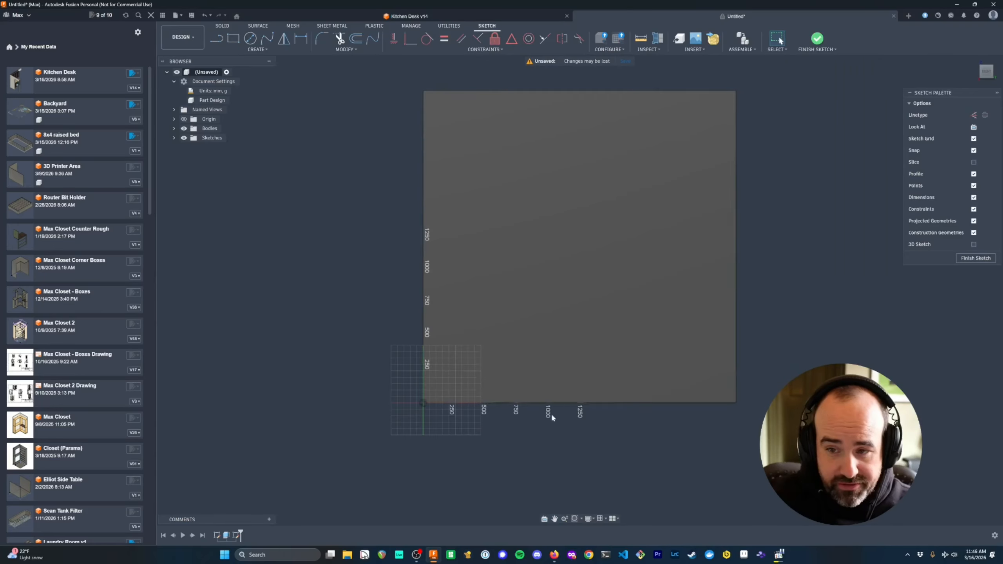
scroll(505, 419, up, 4)
key(r)
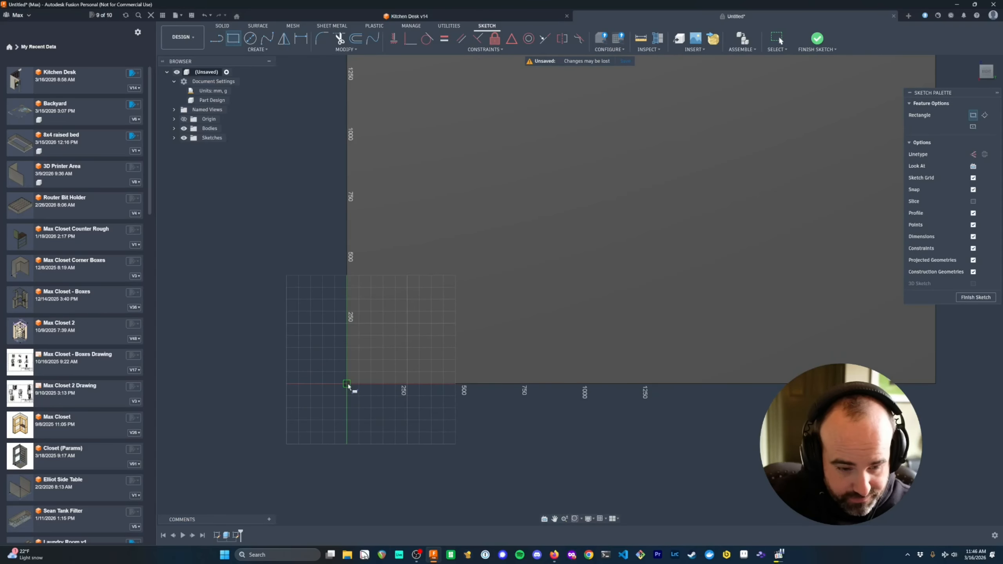
click(348, 384)
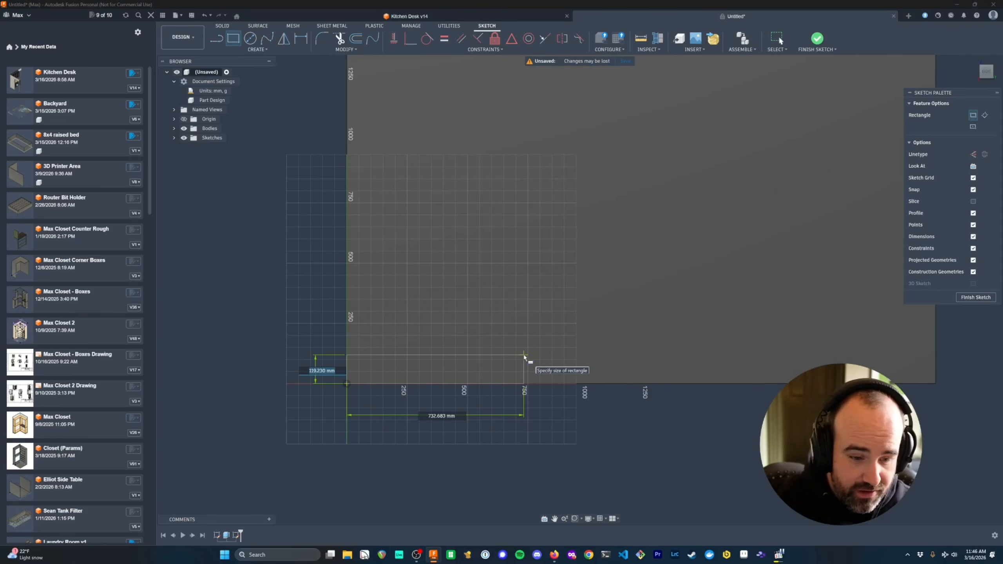
text(toe_h)
key(Tab)
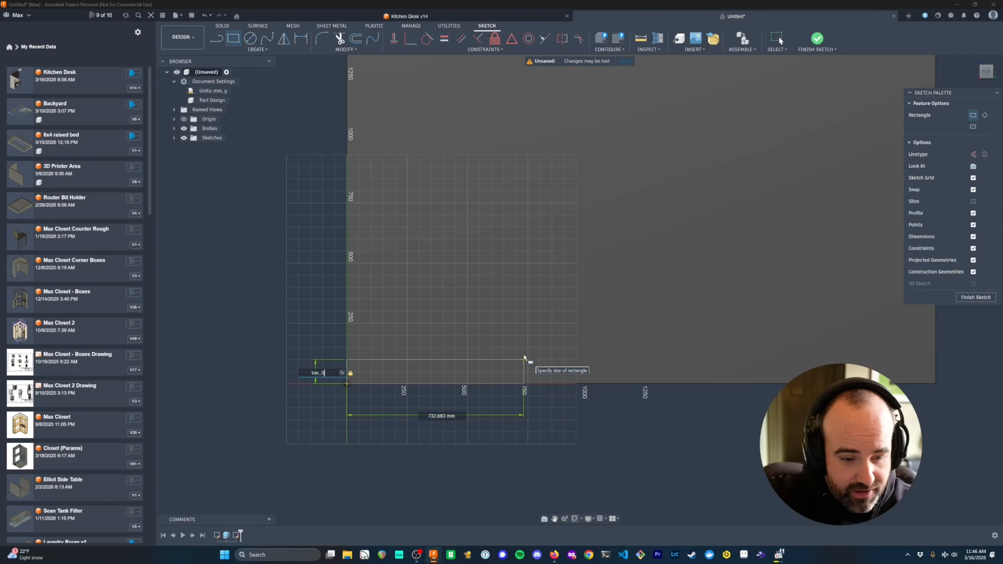
text(cab_w)
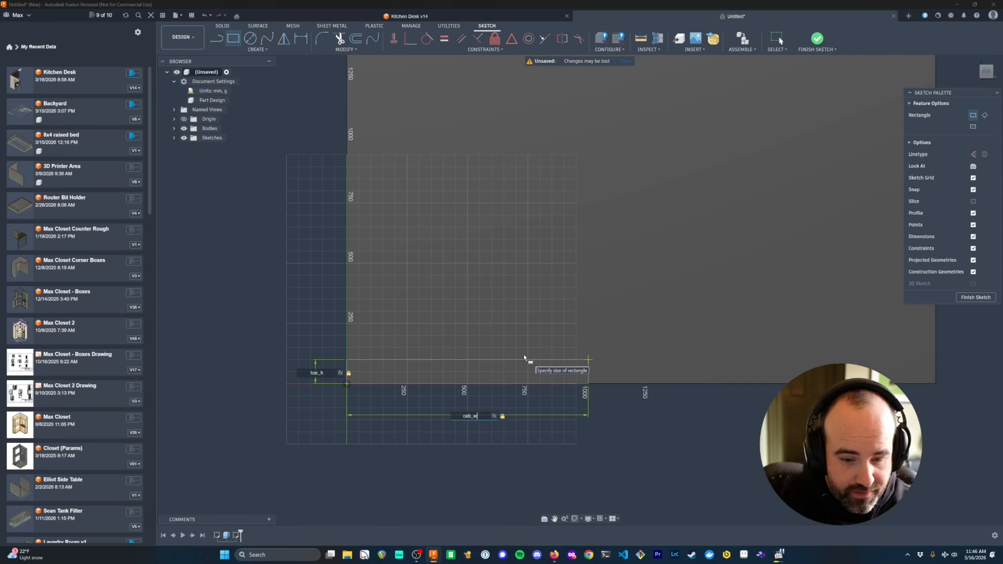
key(Return)
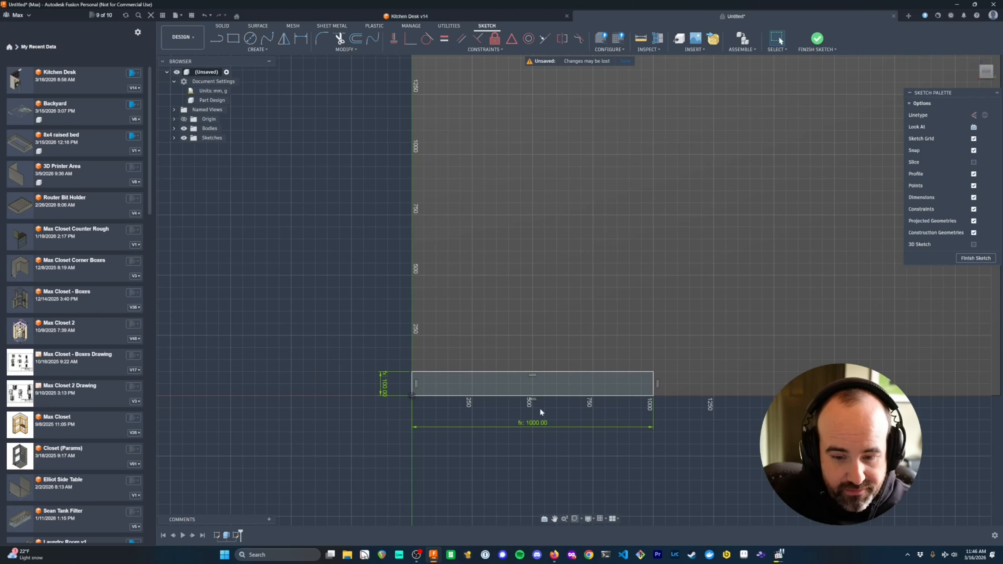
- Draw the left side panel rectangle upward from the toe kick's upper-left corner, cab_h high and ply_thick wide
key(r)
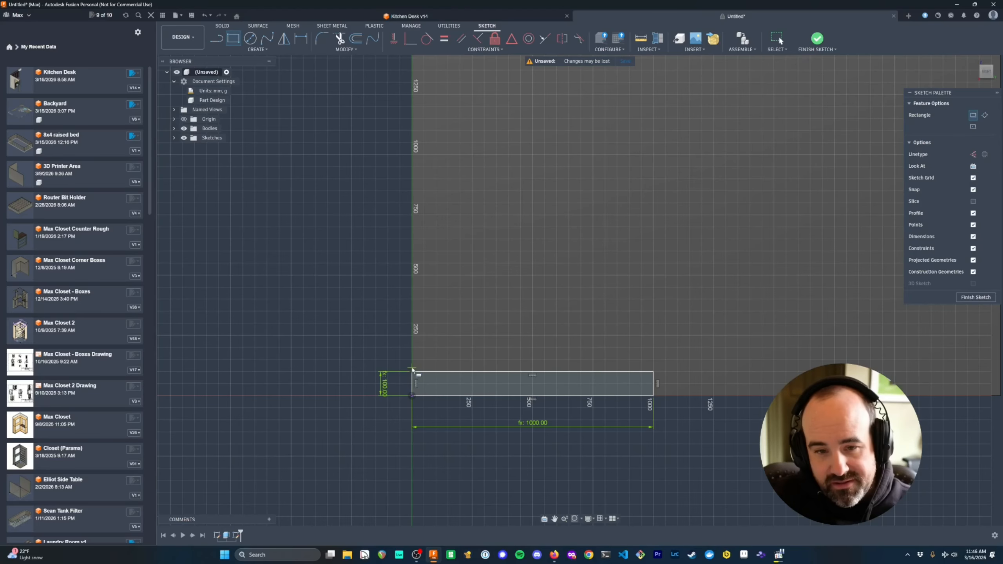
middle_drag(413, 374, 433, 403)
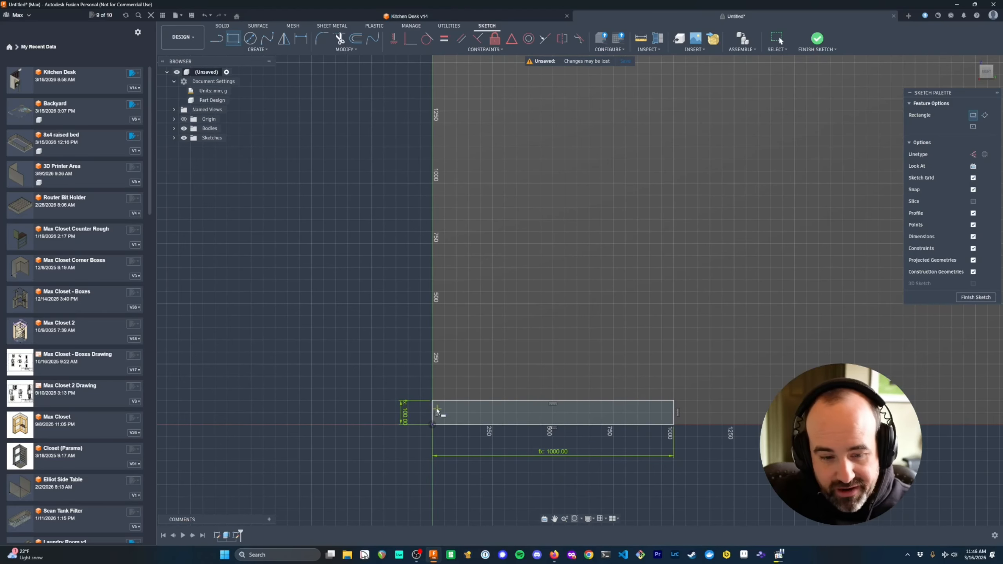
click(434, 402)
text(cab)
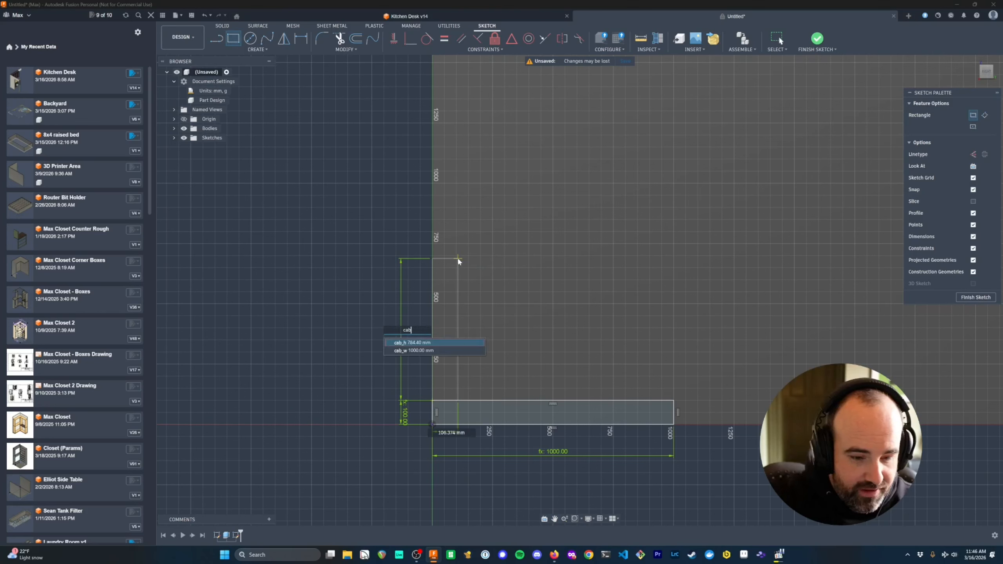
key(Return)
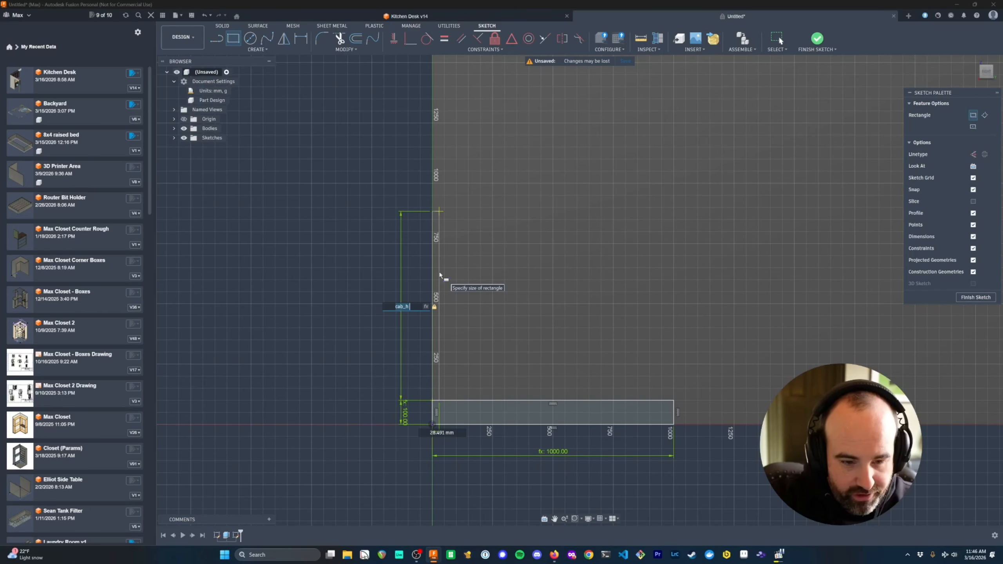
key(Tab)
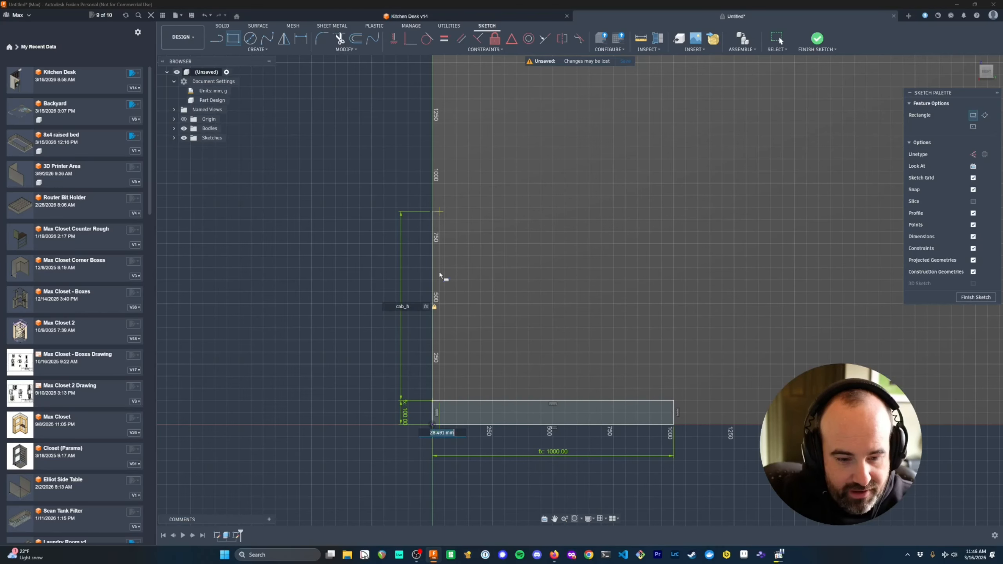
text(18)
key(Return)
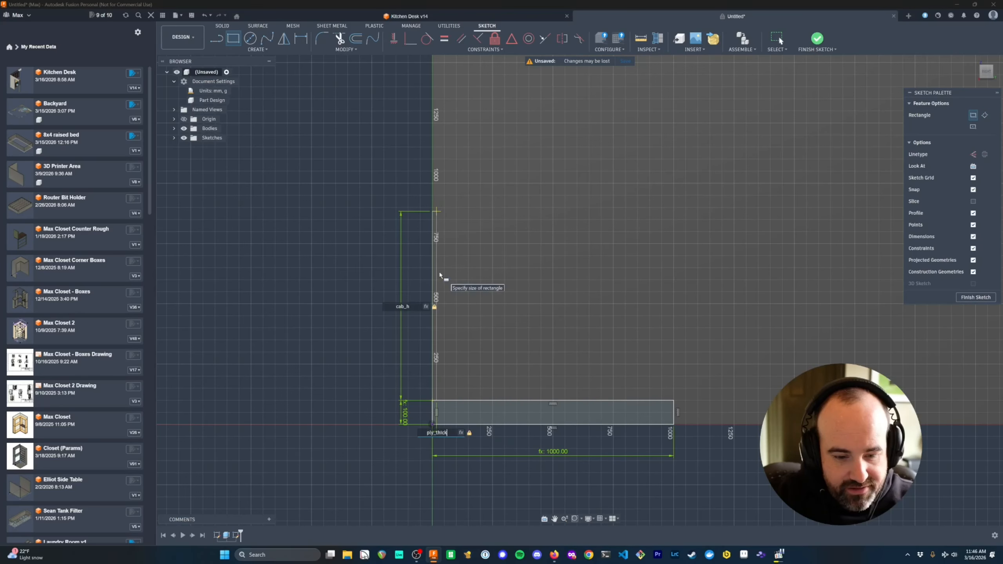
key(Escape)
- Draw the right side panel rectangle inward from the toe kick's upper-right corner, cab_h high and ply_thick wide
key(r)
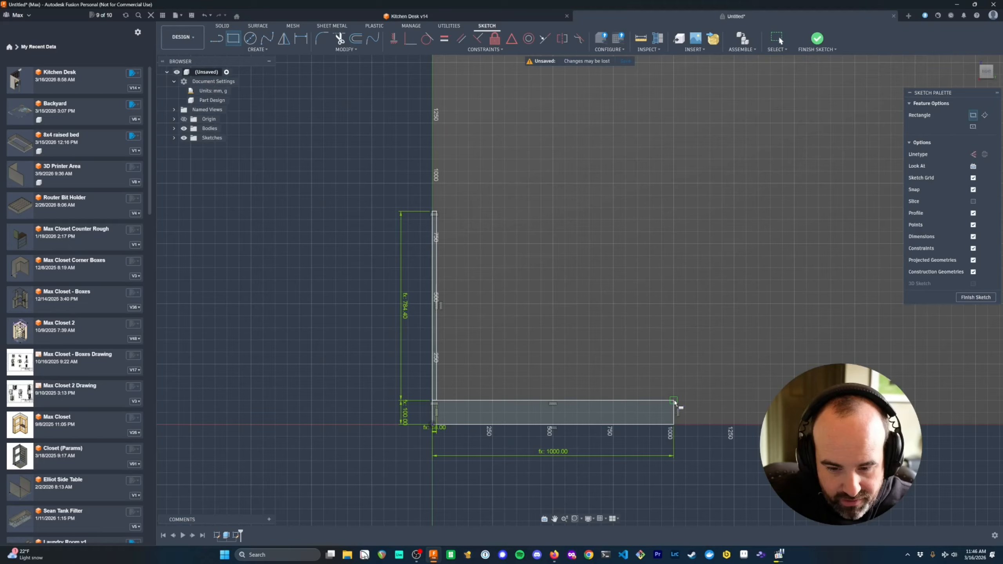
click(674, 402)
text(cab_h)
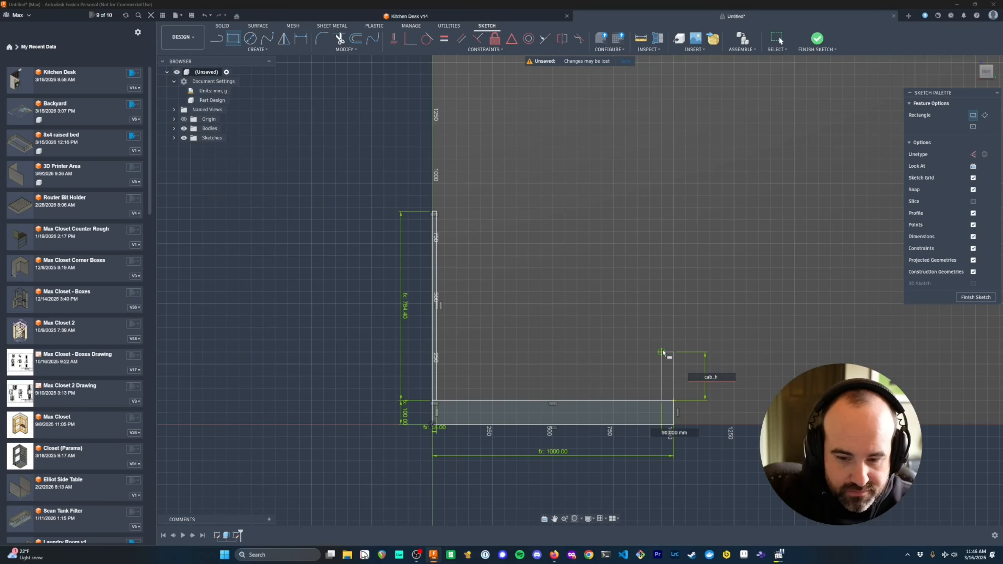
key(Tab)
text(ply_thick)
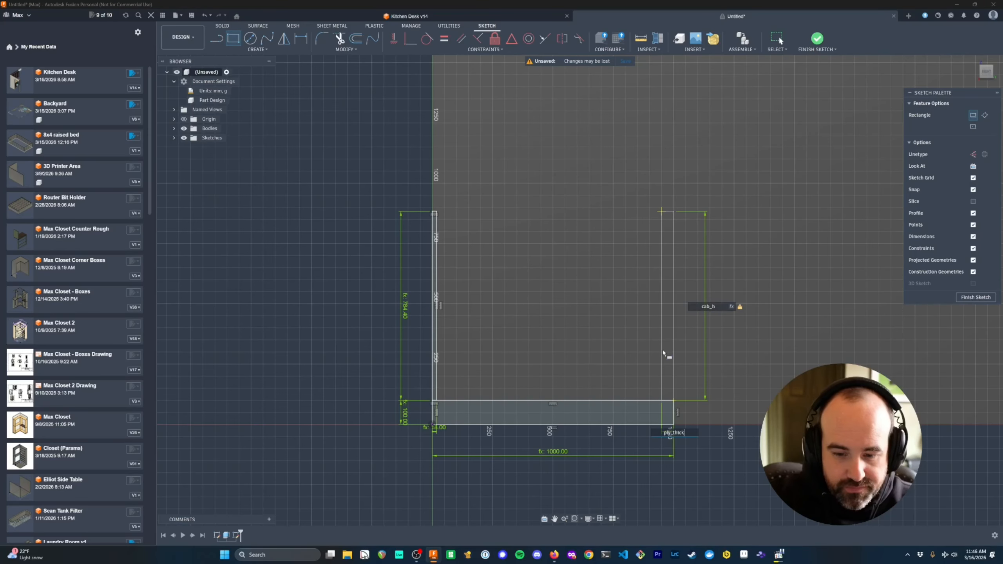
key(Tab)
key(Return)
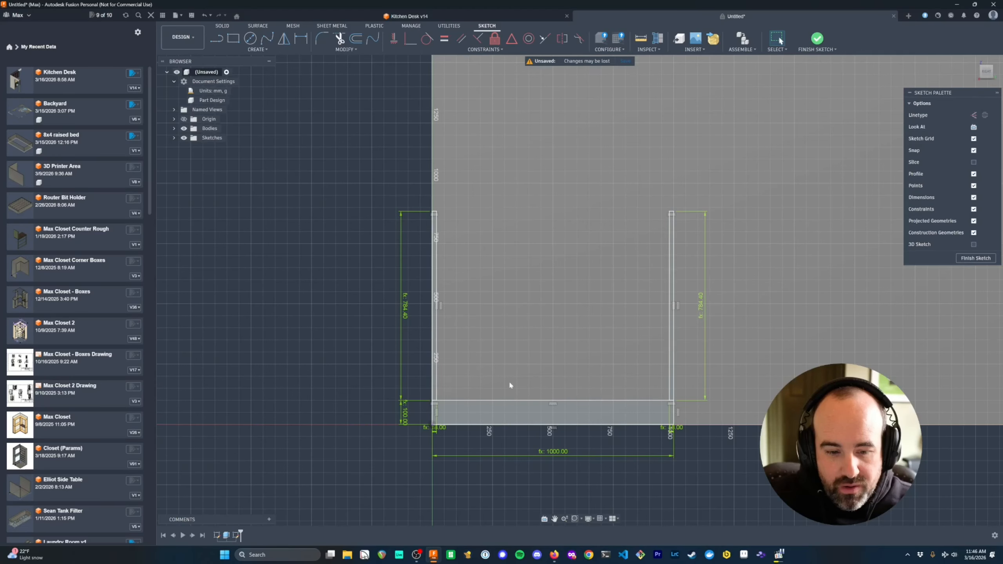
- Draw the cabinet's bottom panel rectangle between the two side panels on top of the toe kick, ply_thick high
key(r)
scroll(443, 404, up, 5)
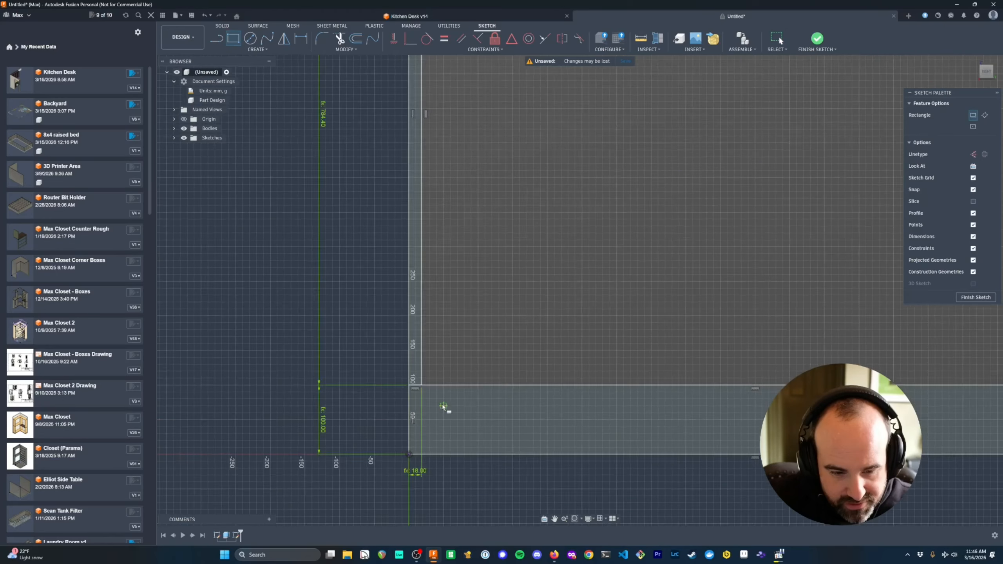
click(419, 385)
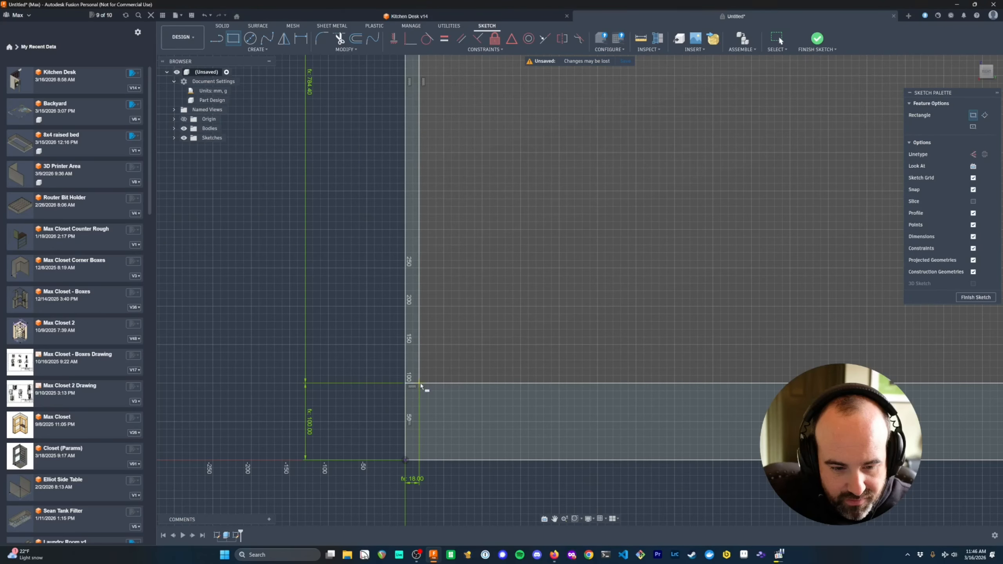
scroll(629, 363, down, 3)
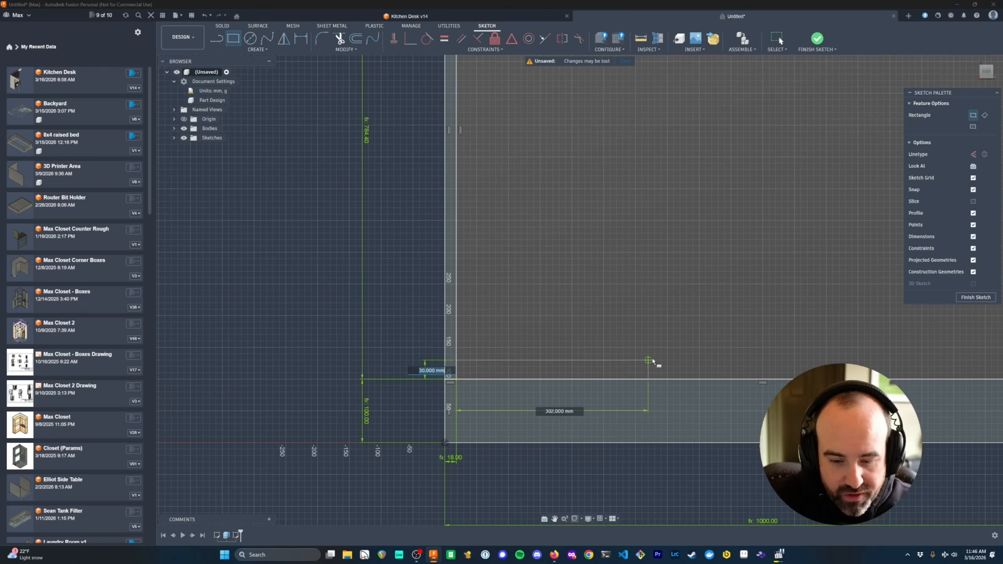
text(p)
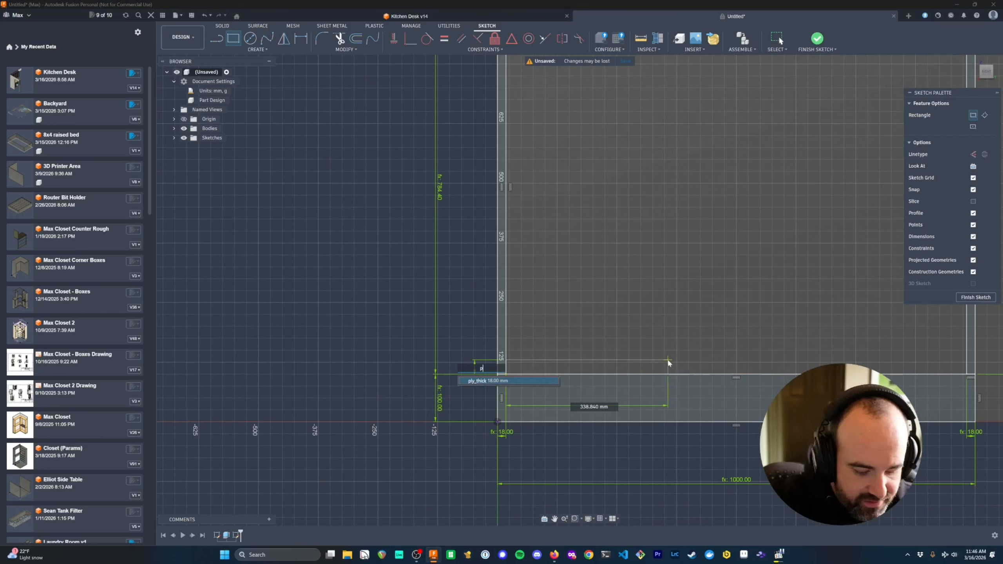
text(ly)
key(Return)
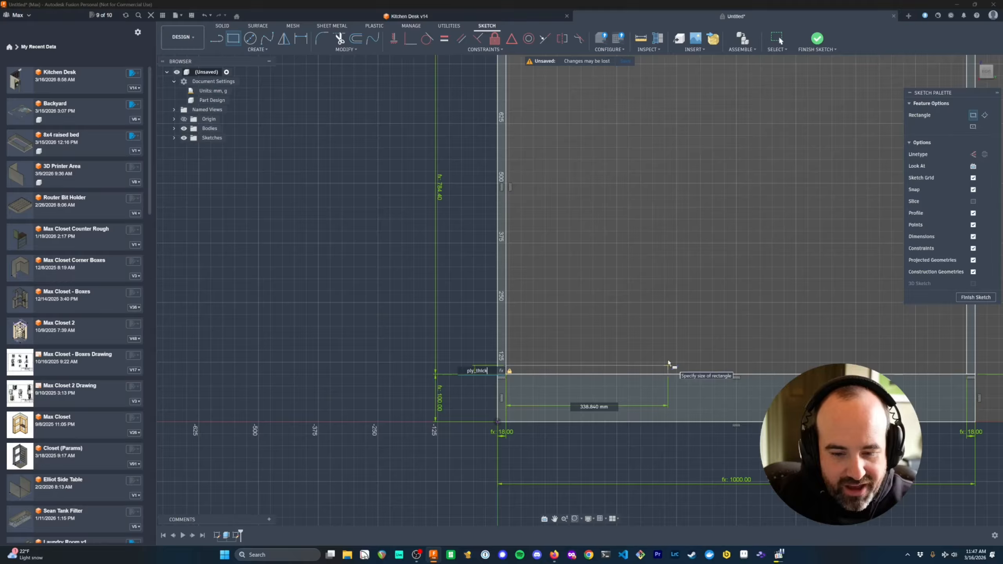
click(968, 369)
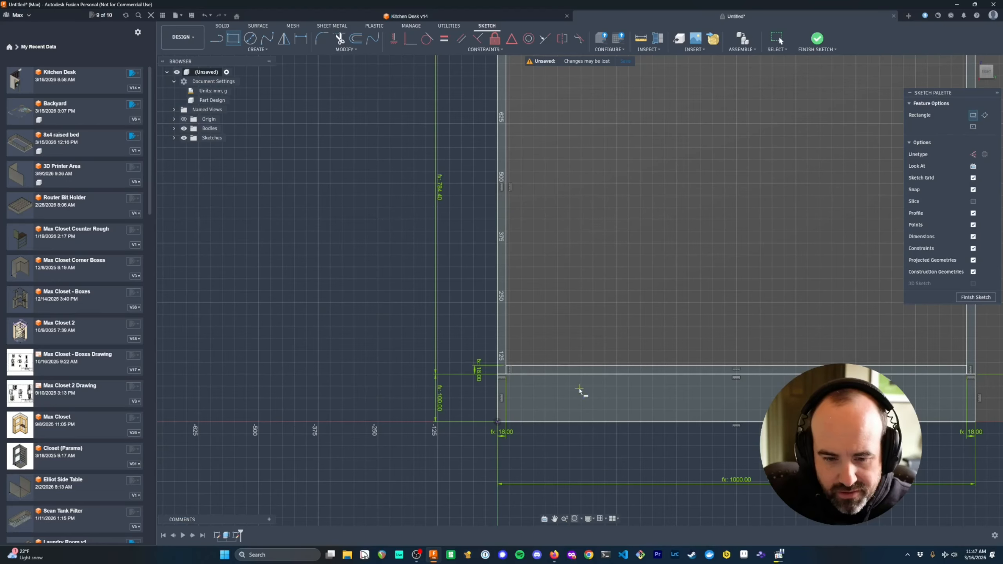
- Draw a ply_thick high rectangle between the upper inner corners of the side panels and finish the sketch
scroll(951, 374, up, 5)
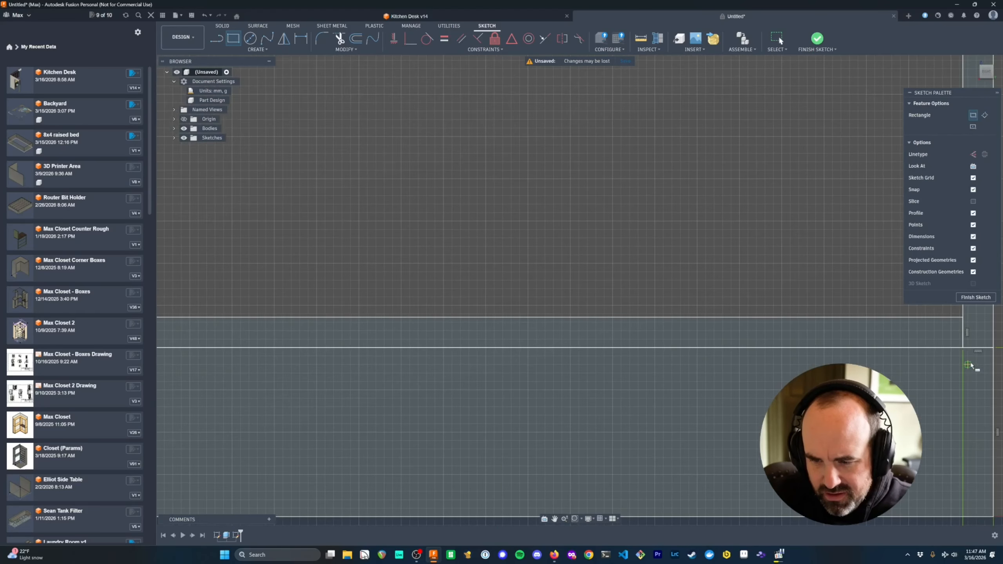
scroll(782, 494, down, 5)
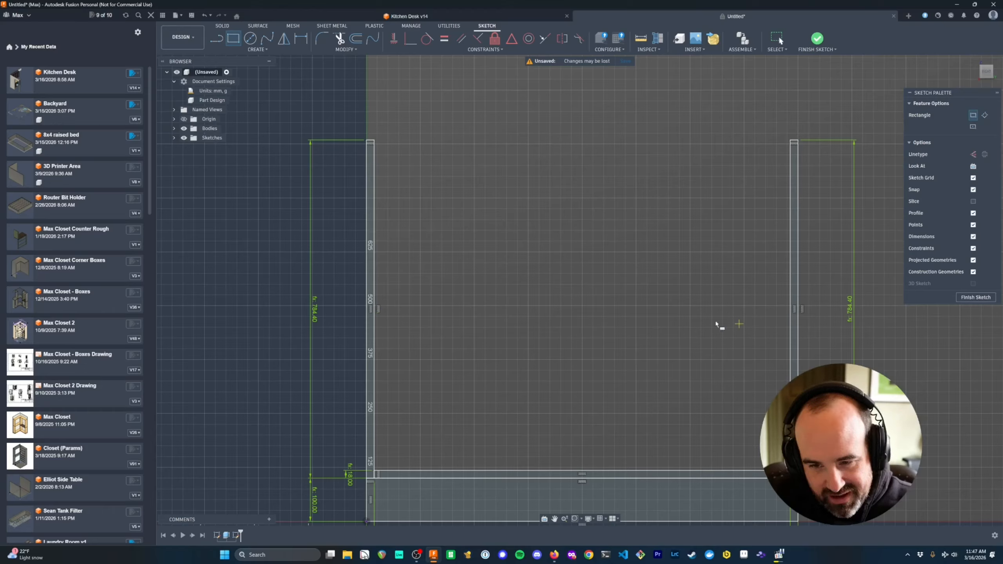
click(374, 141)
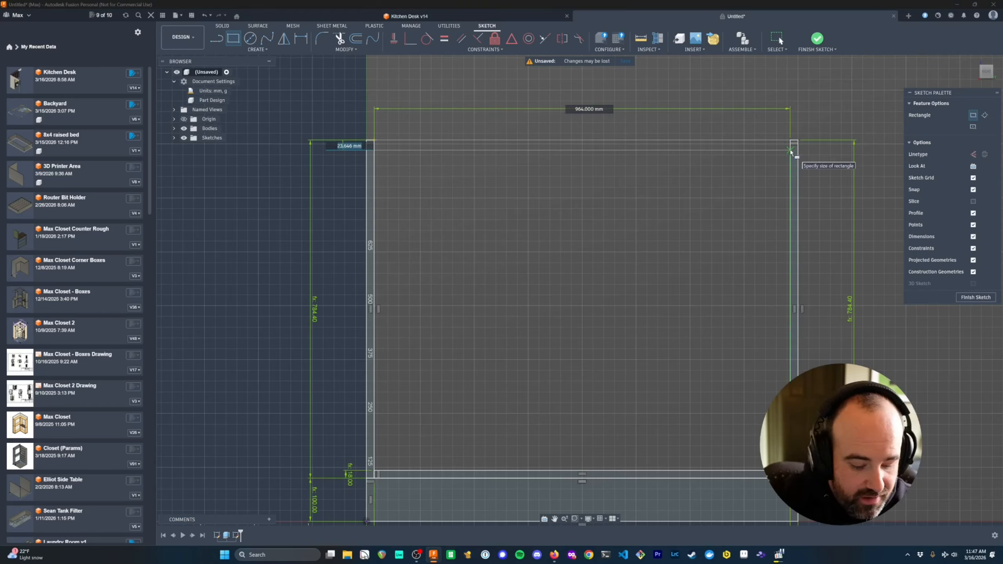
text(ply_thick)
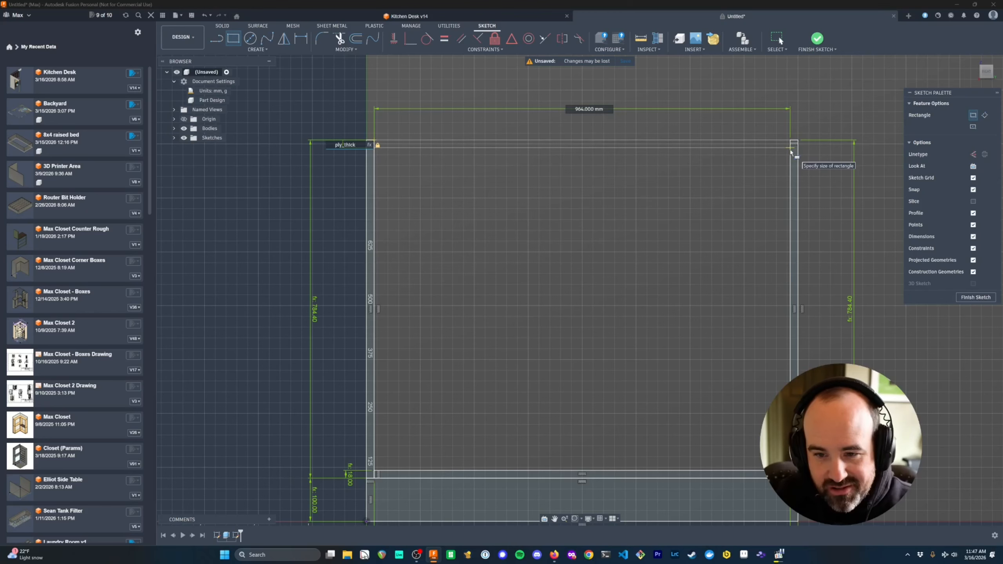
key(Tab)
key(Return)
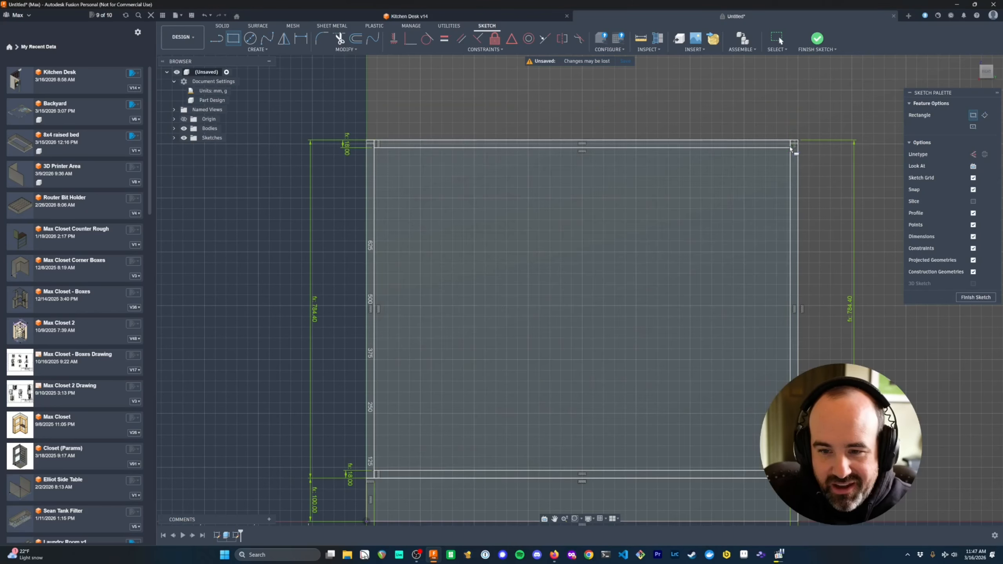
click(976, 297)
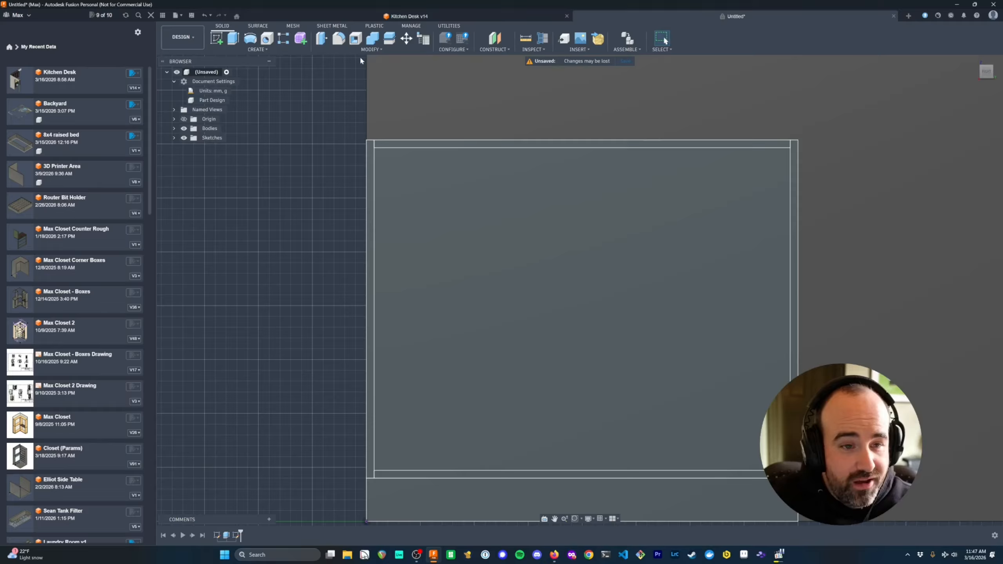
- Add a user parameter named stretcher_w in mm with the expression 100, and close the Parameters dialog
click(369, 49)
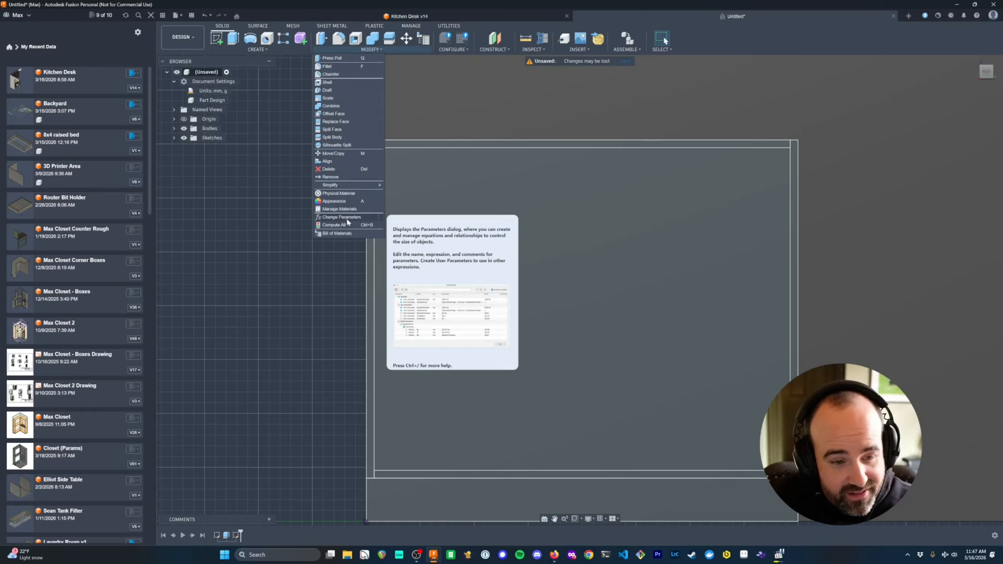
click(346, 217)
click(747, 199)
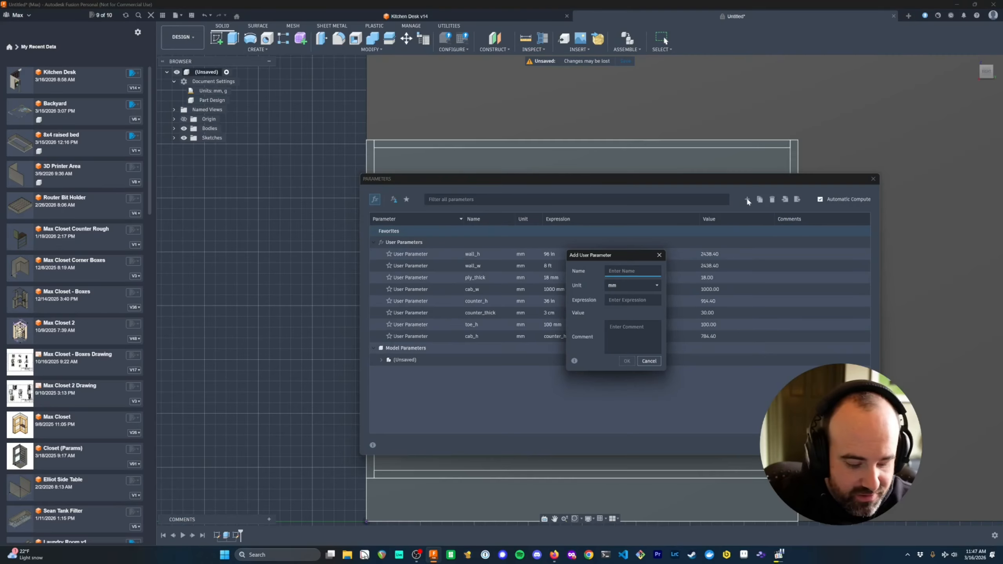
text(stretche)
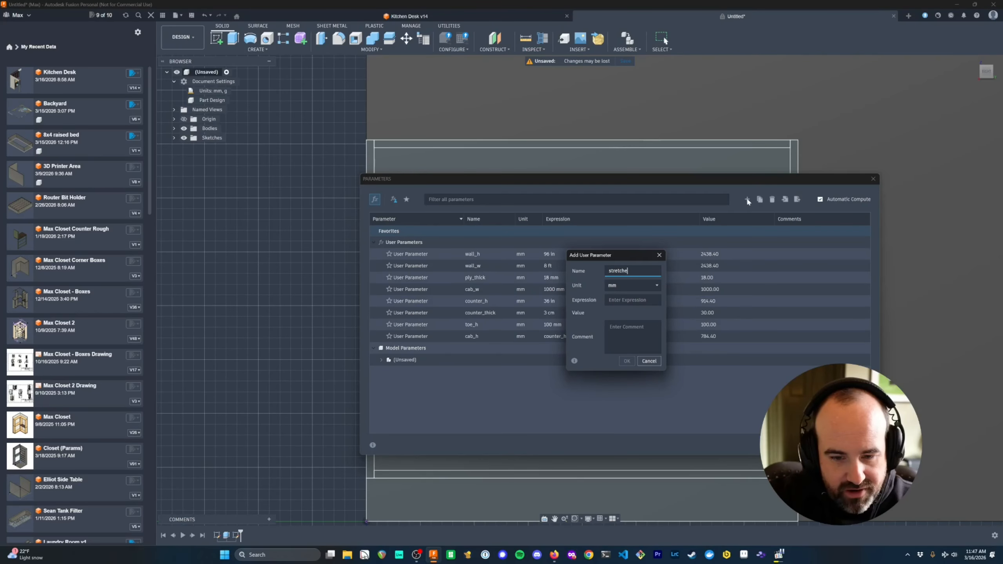
text(r_w)
key(Tab)
key(Tab)
text(100)
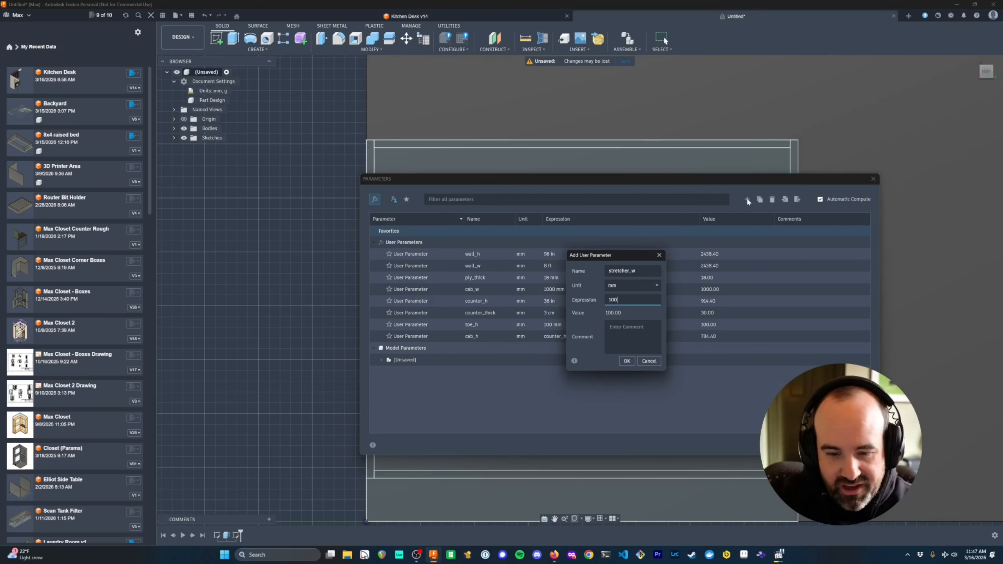
click(627, 361)
key(Return)
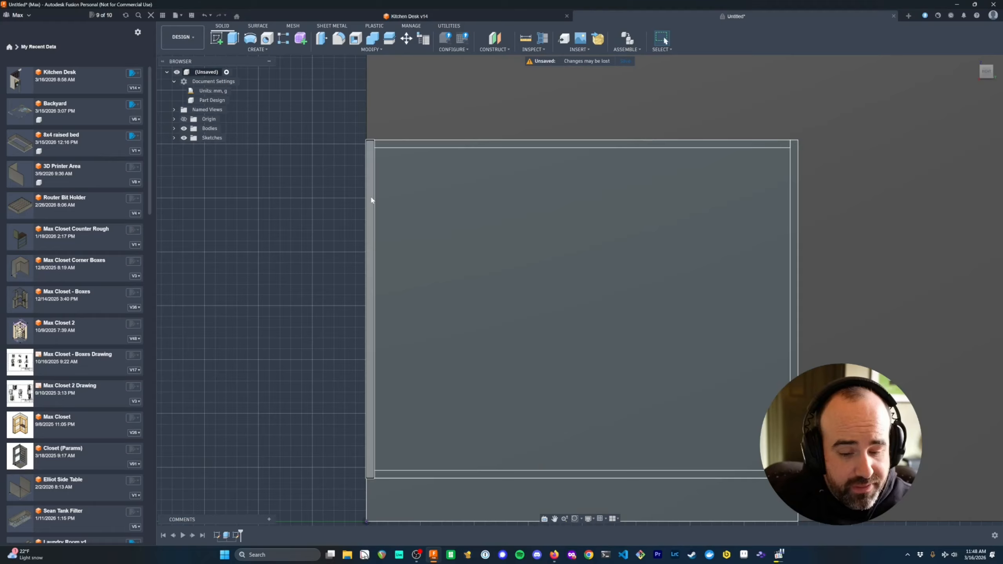
click(371, 200)
mouse_move(487, 263)
shift+middle_down()
mouse_move(480, 313)
mouse_move(466, 327)
mouse_move(481, 266)
shift+middle_up()
shift+middle_drag(588, 298, 470, 235)
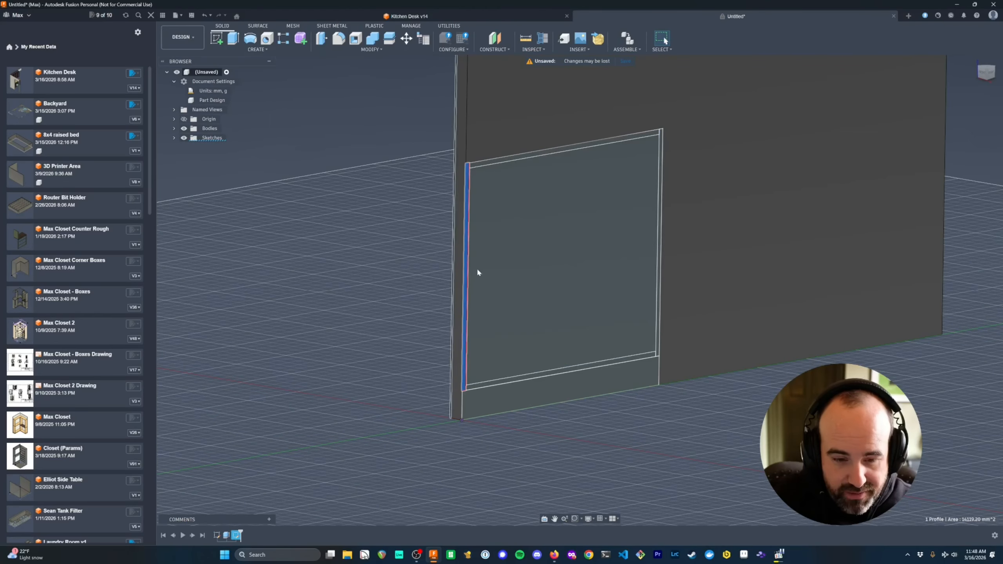
scroll(449, 240, up, 2)
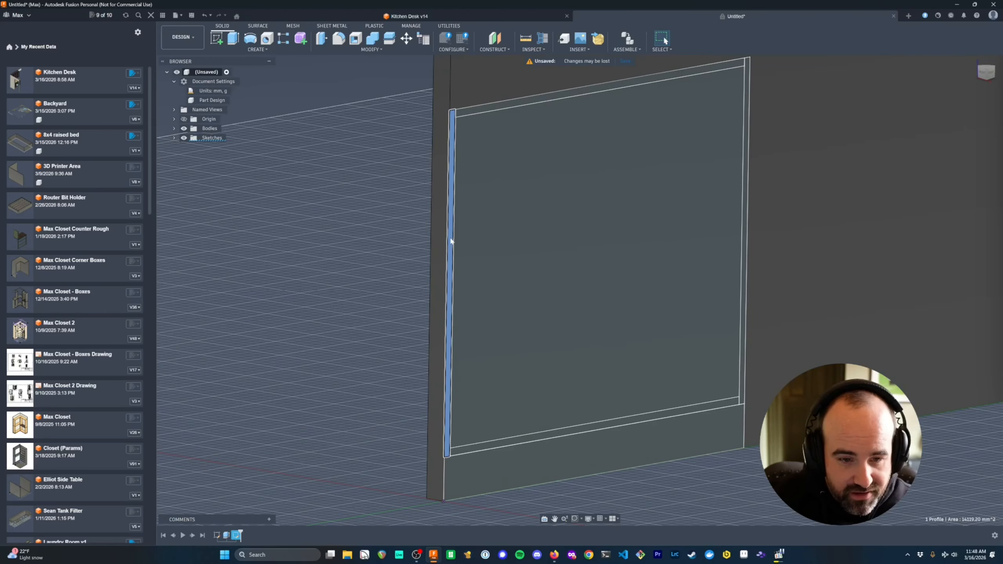
key(e)
key(Escape)
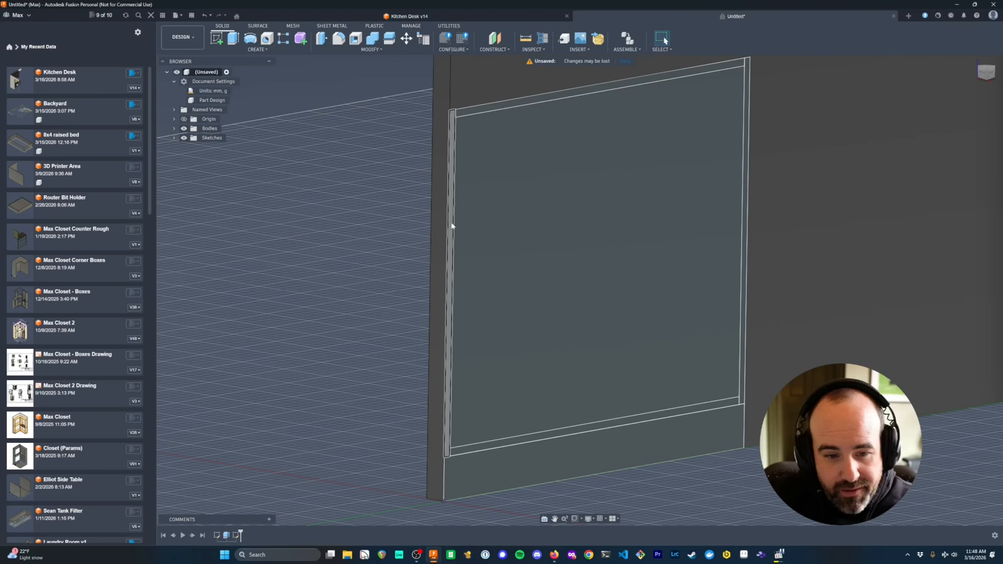
click(452, 225)
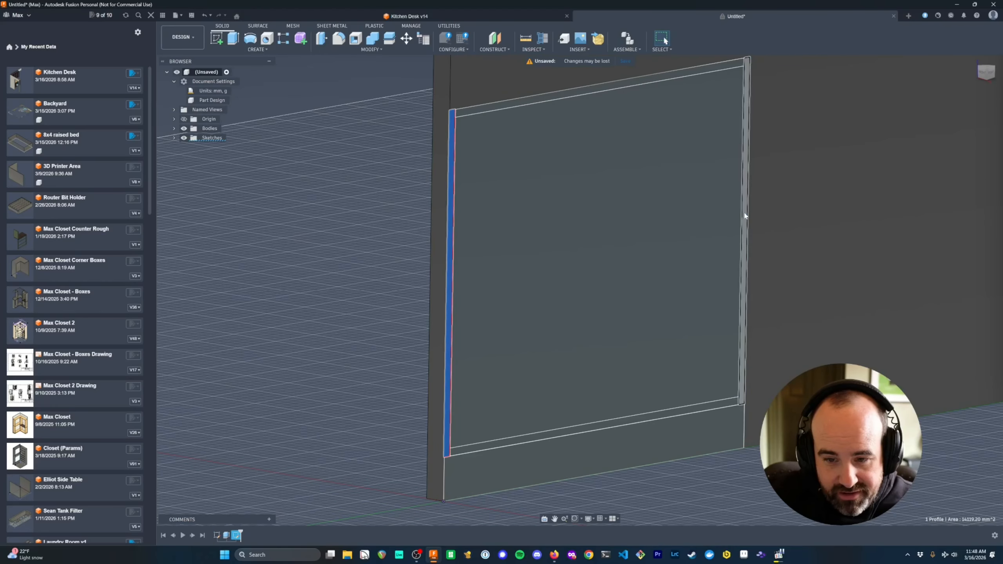
shift+click(745, 216)
text(eca)
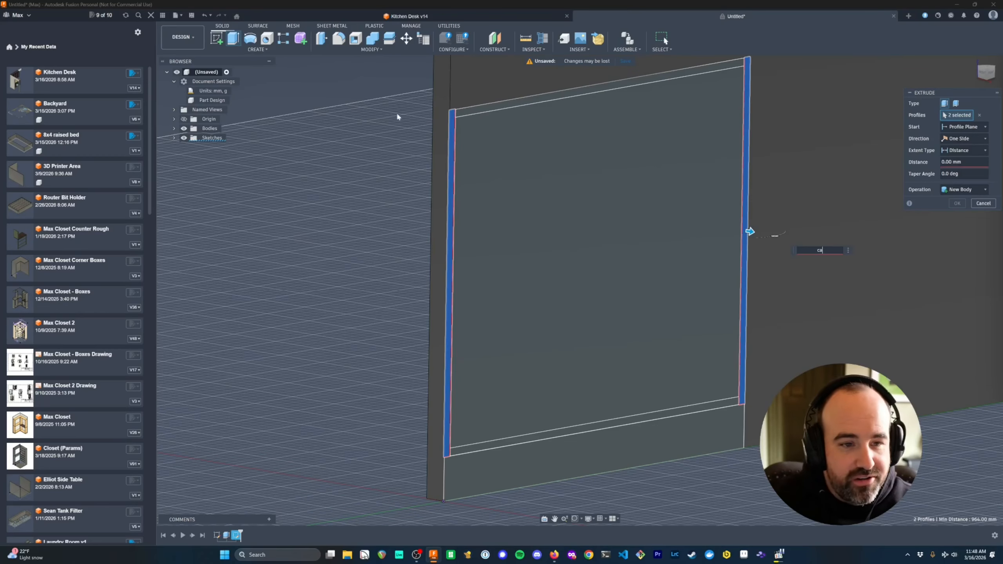
- Add a user parameter named cab_d in mm with the expression 600, and close the Parameters dialog
click(360, 48)
click(342, 217)
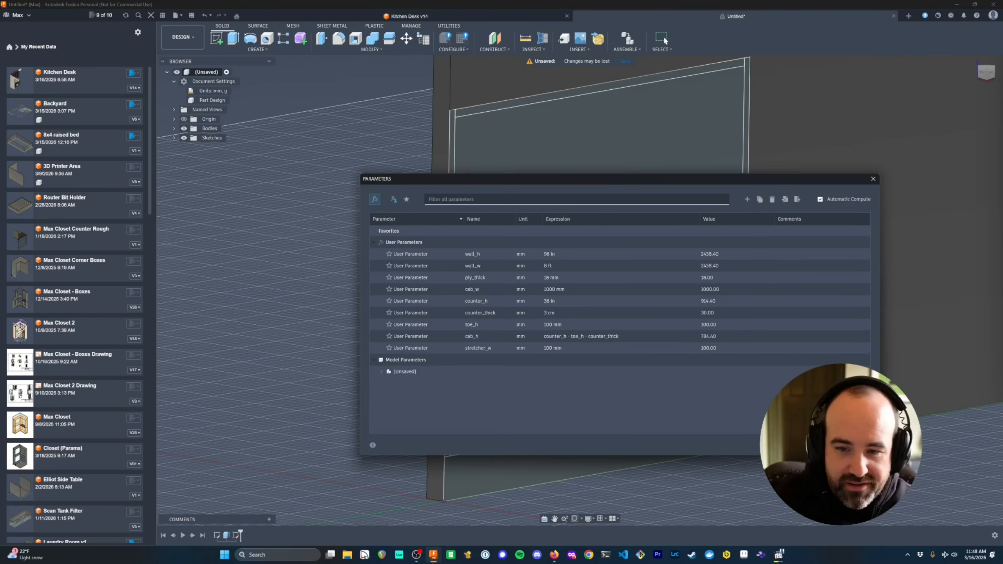
click(751, 199)
text(cab_)
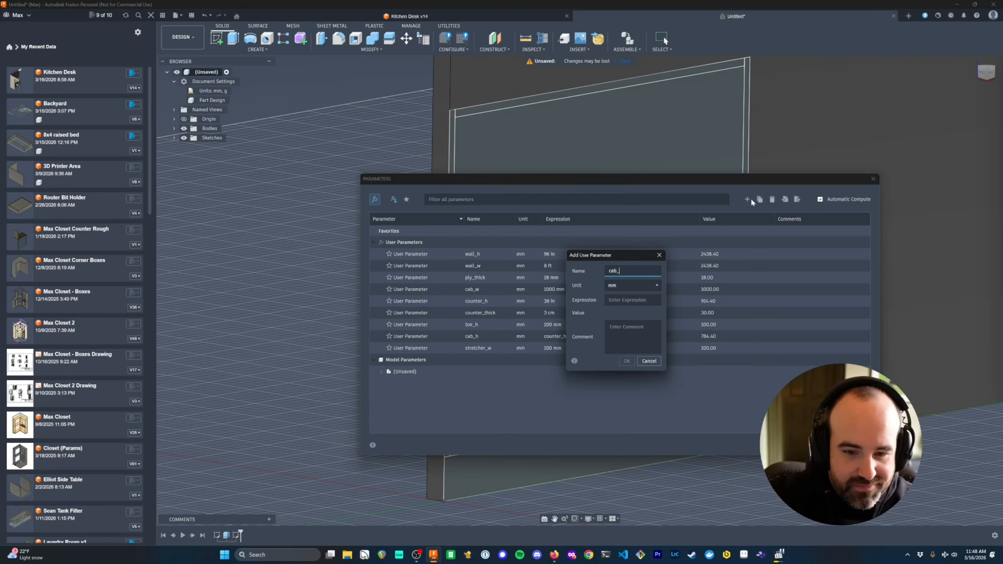
text(d)
key(Tab)
key(Tab)
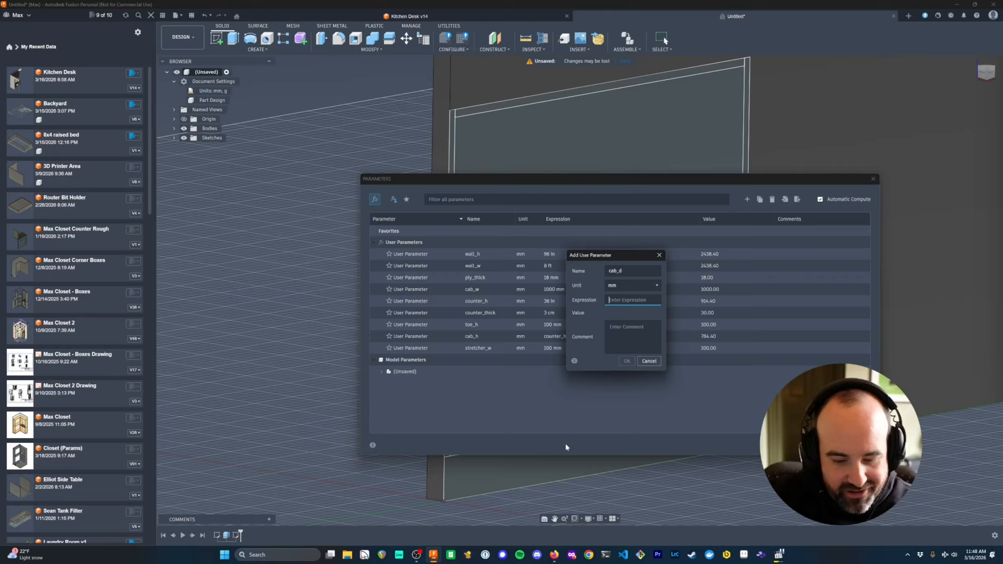
text(600)
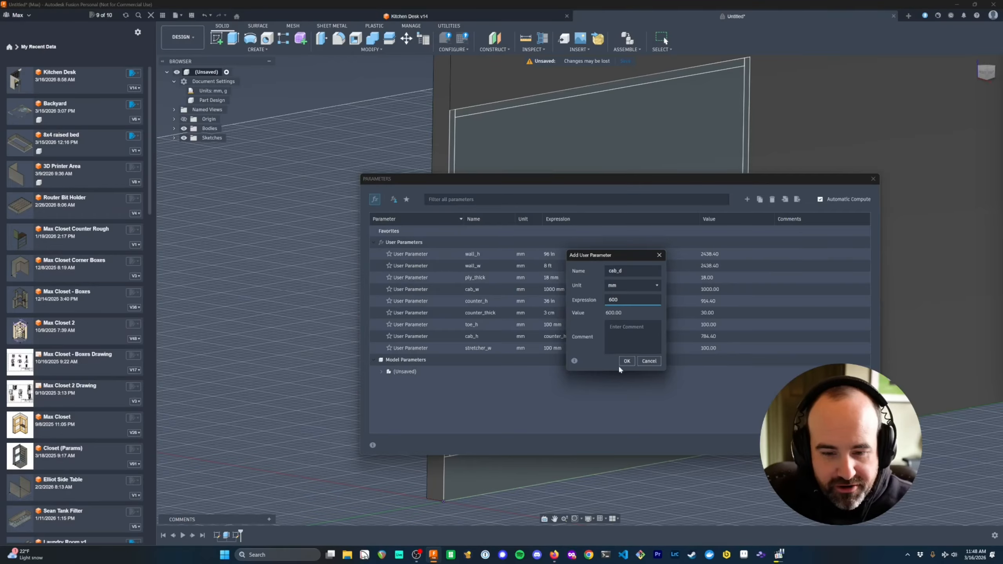
click(624, 362)
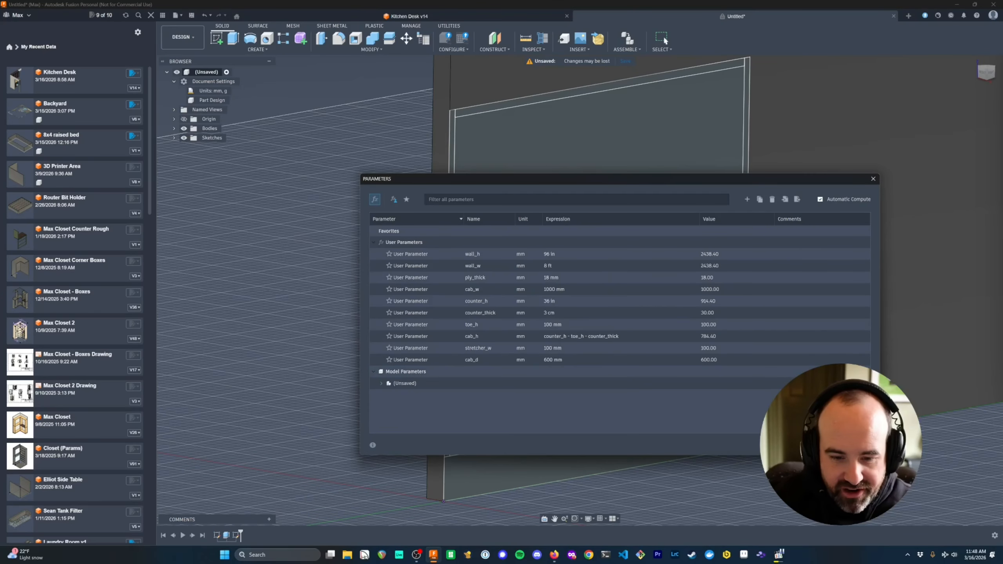
click(853, 444)
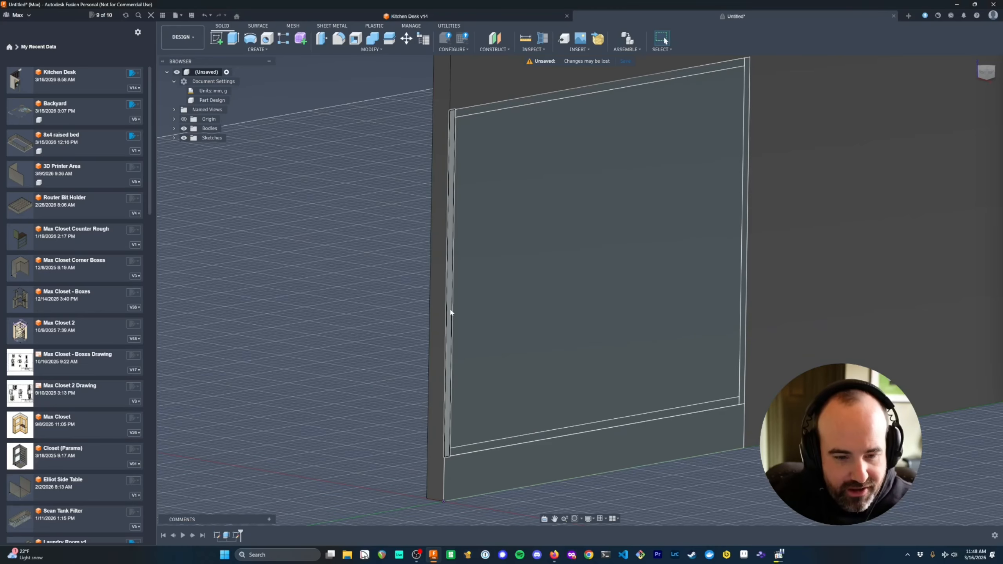
- Extrude the left and right side panel profiles together by cab_d as new bodies
click(450, 313)
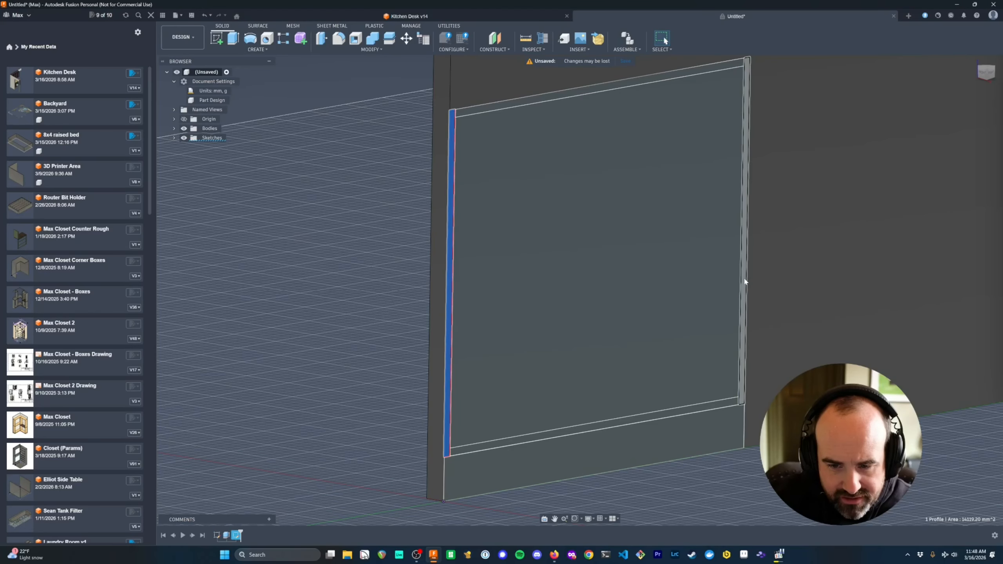
click(745, 282)
text(ecab)
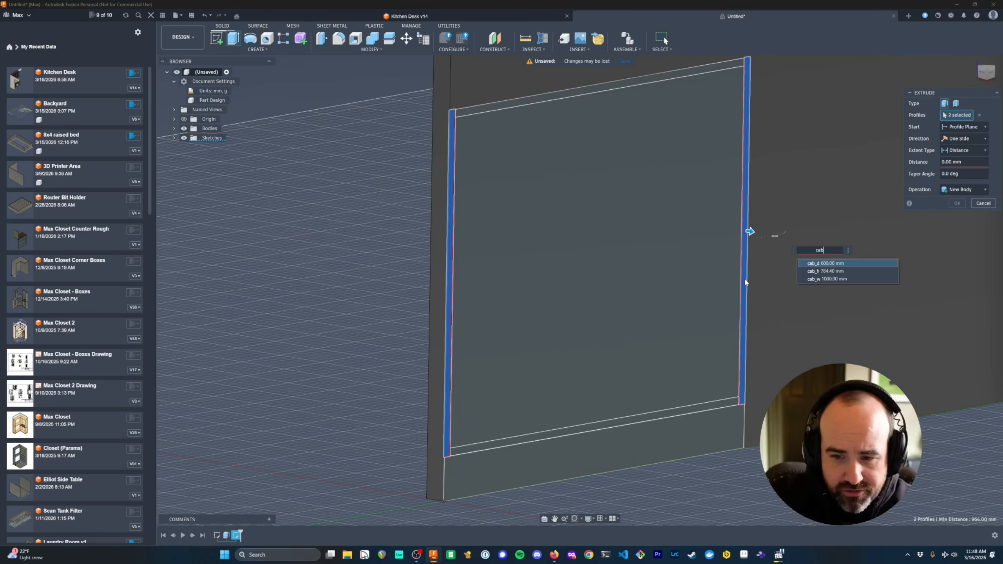
key(Return)
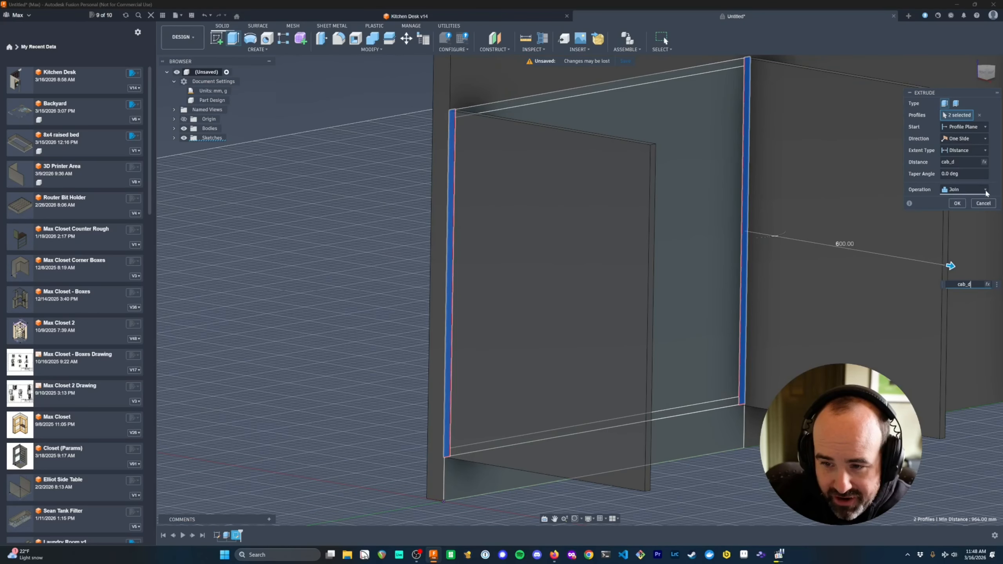
click(973, 190)
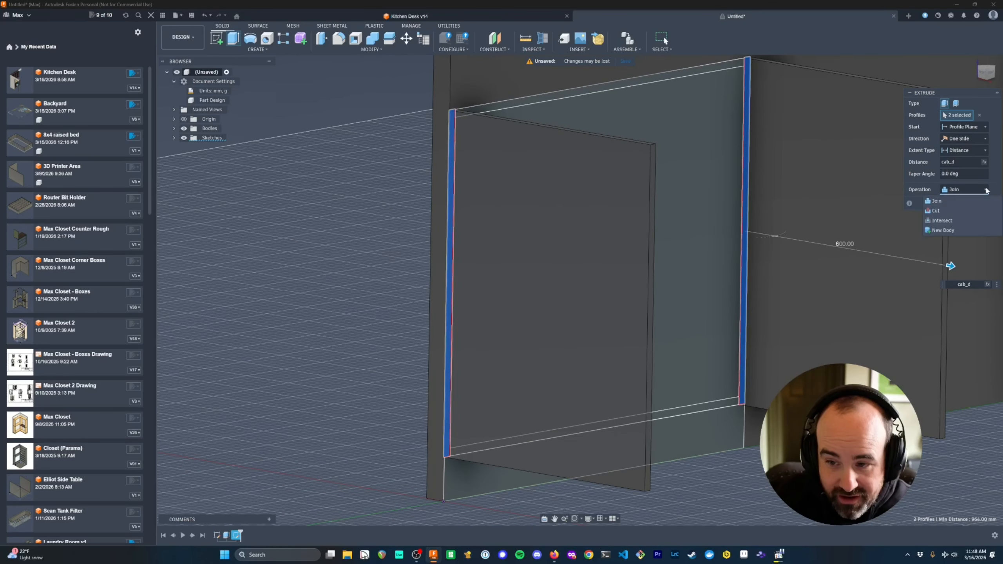
click(986, 191)
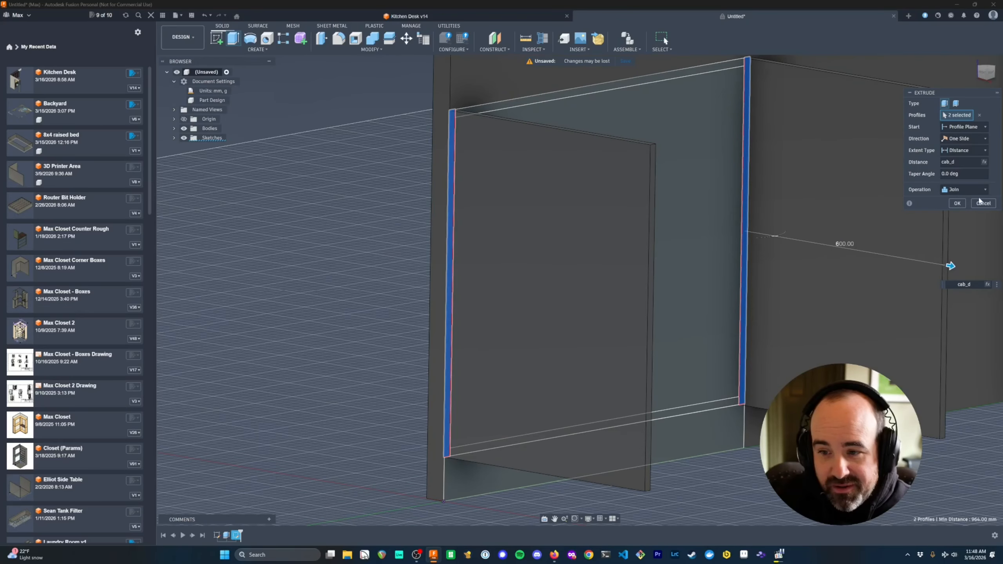
click(987, 190)
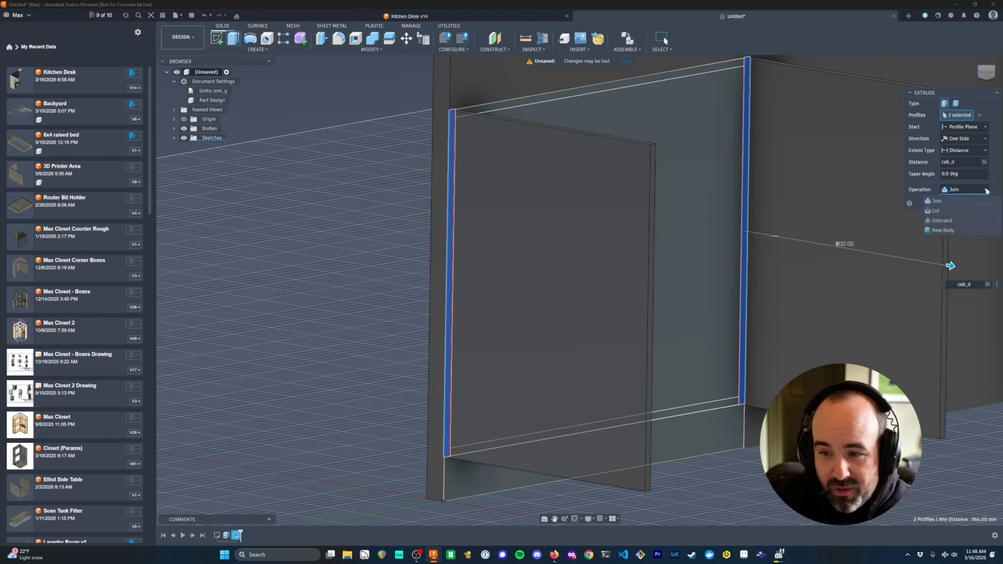
click(945, 231)
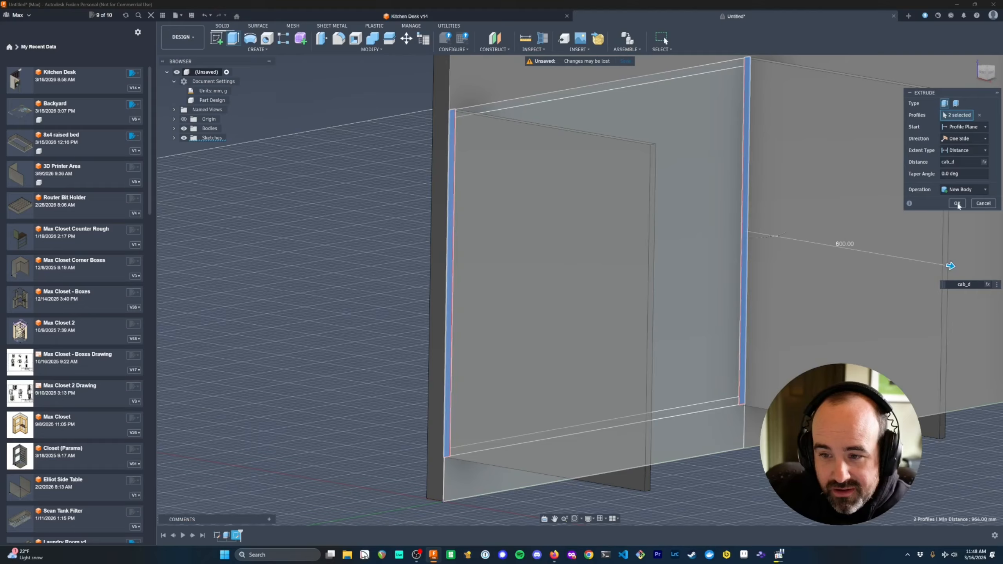
click(958, 203)
- Make the cabinet profile sketch, Sketch2, visible again
shift+middle_drag(907, 228, 759, 304)
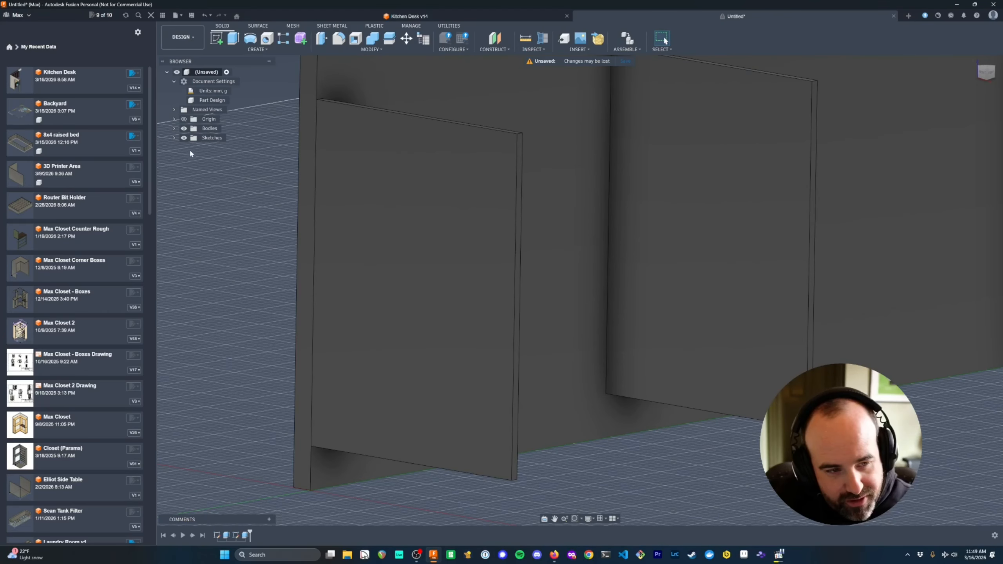
click(174, 138)
click(191, 157)
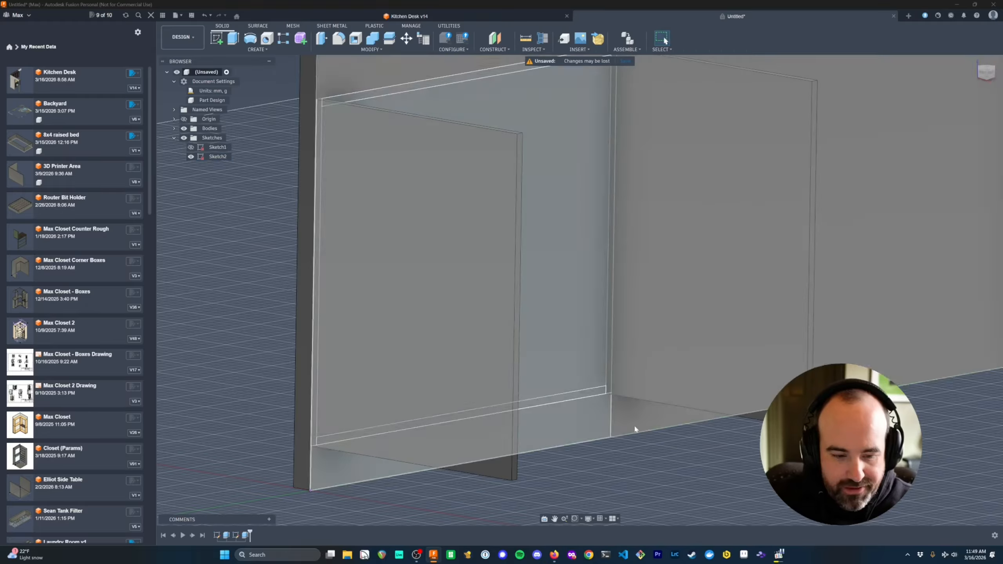
- Extrude the cabinet's bottom panel profile by cab_d as a new body
shift+middle_drag(637, 428, 567, 455)
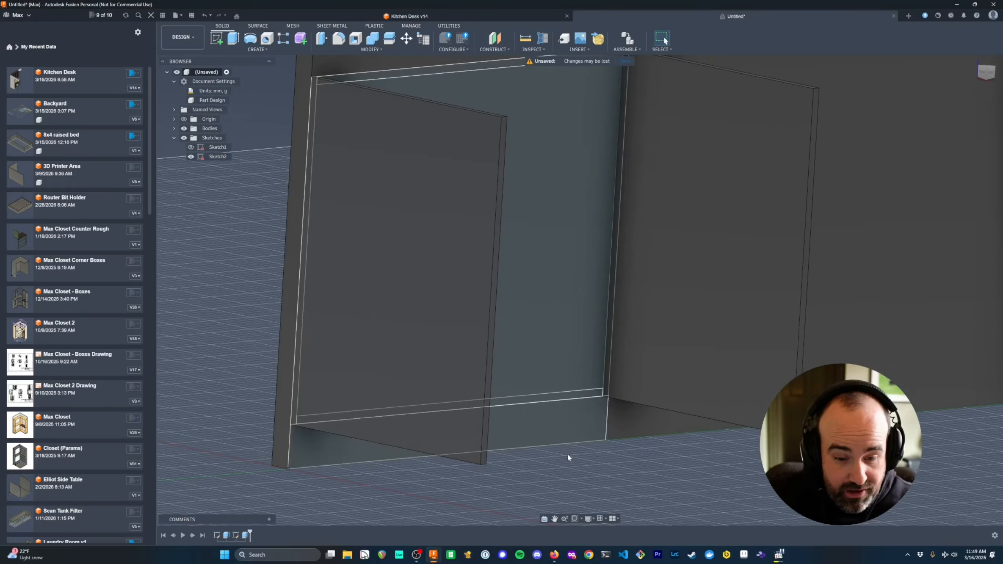
click(519, 398)
text(e)
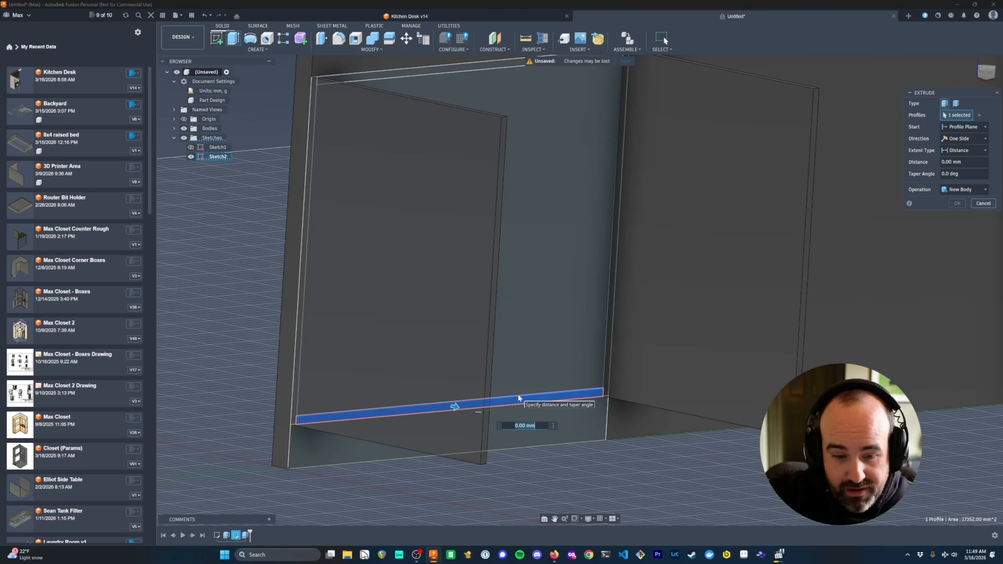
text(cab)
key(Return)
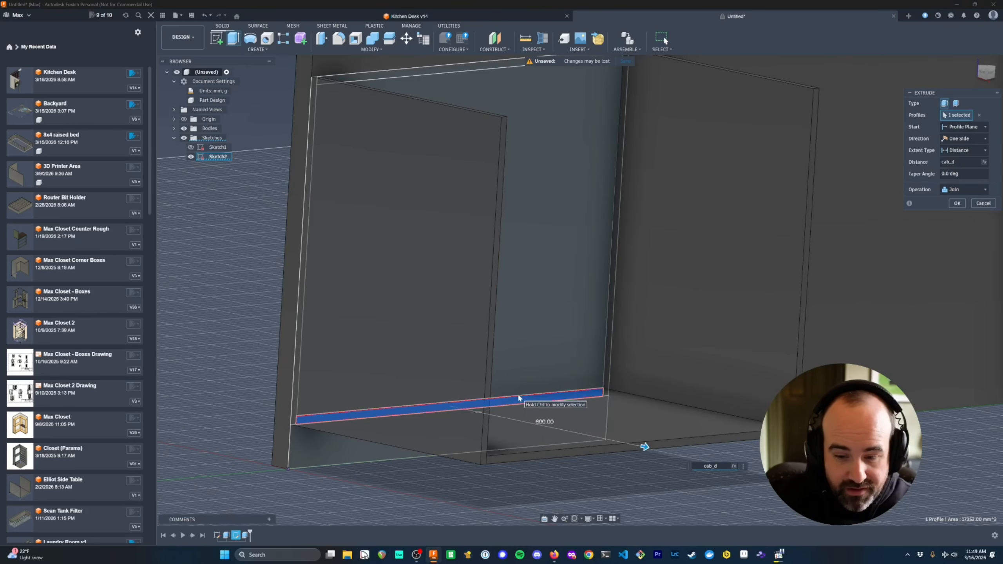
click(986, 191)
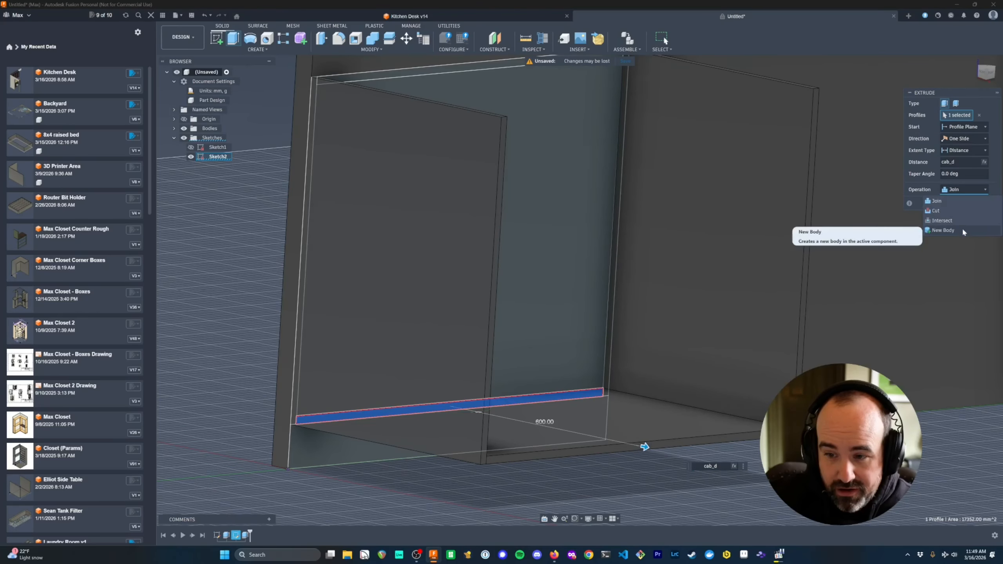
click(962, 227)
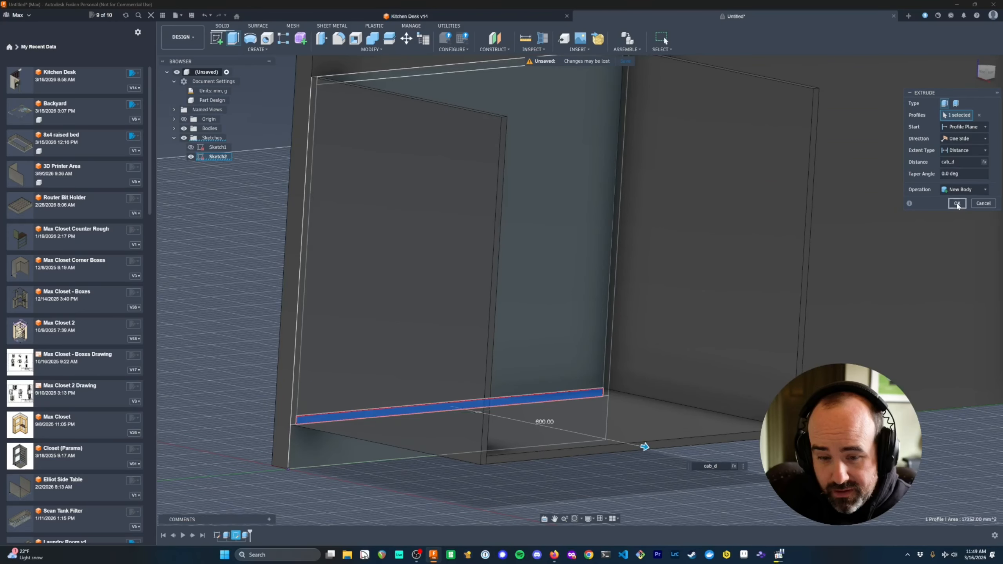
click(957, 203)
- Extrude the top stretcher profile between the side panels by stretcher_w as a new body
scroll(753, 279, down, 4)
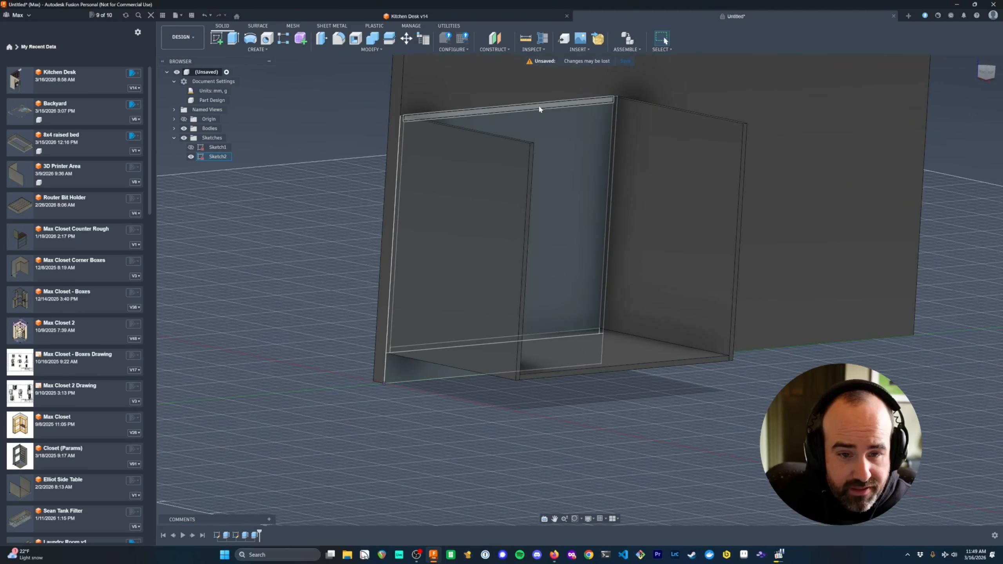
click(540, 109)
text(e)
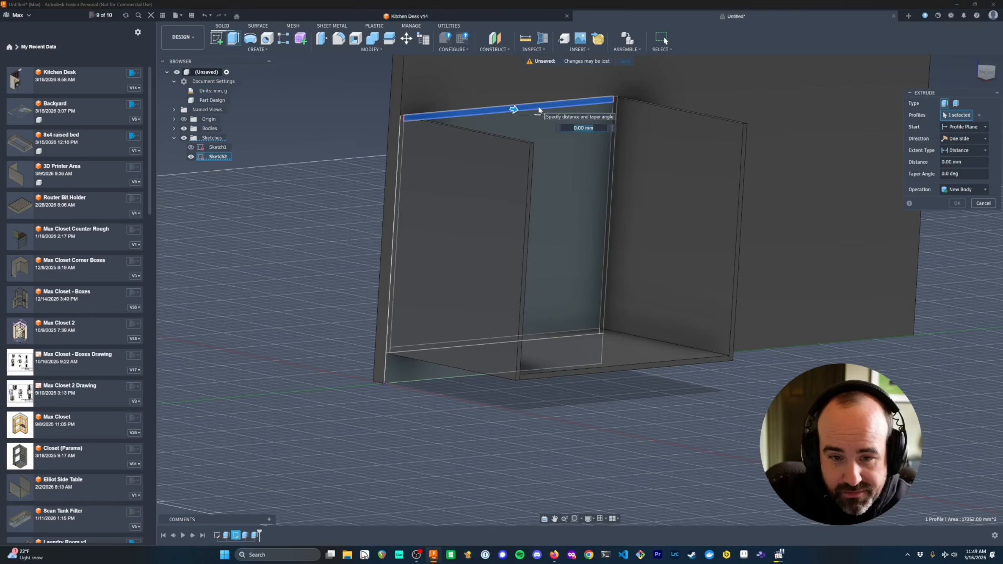
text(stretcher_w)
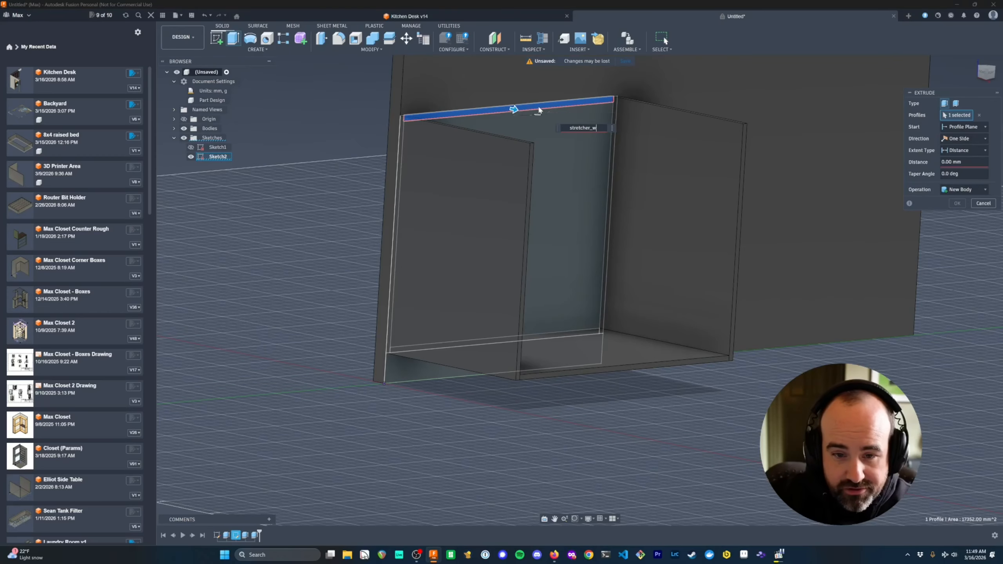
key(Return)
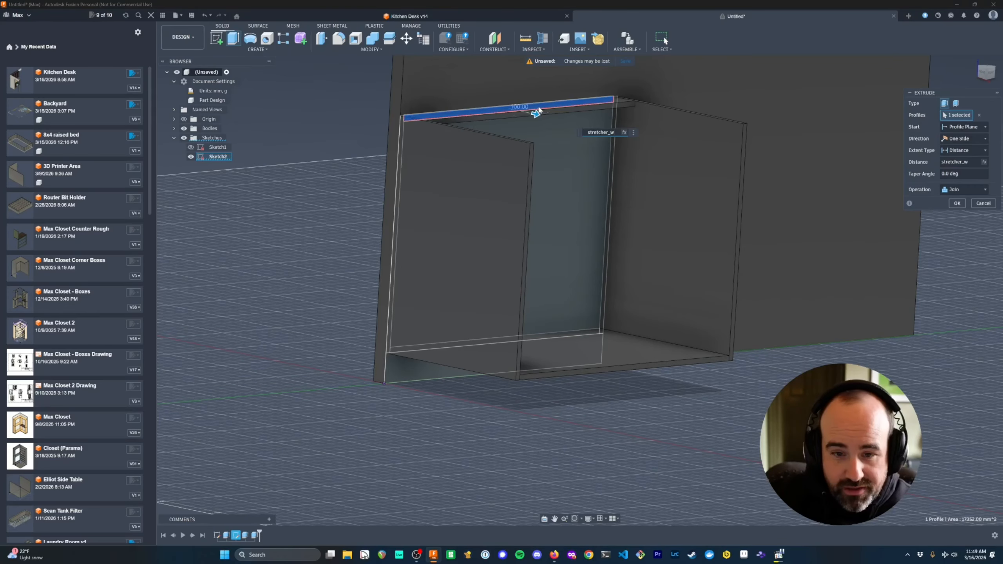
click(953, 225)
click(956, 203)
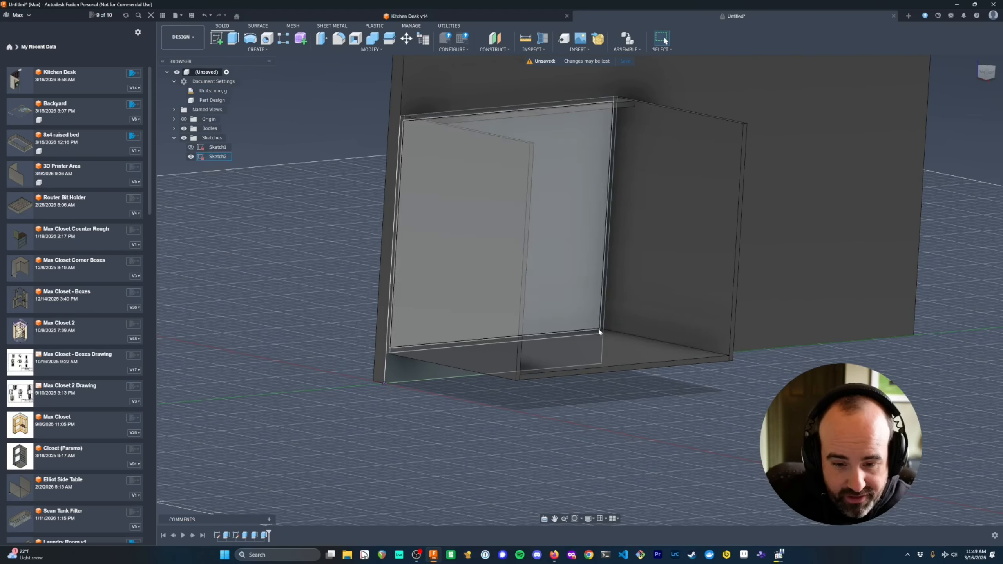
- Open the cabinet profile sketch, Sketch2, for editing
scroll(685, 394, down, 3)
shift+middle_drag(683, 390, 428, 323)
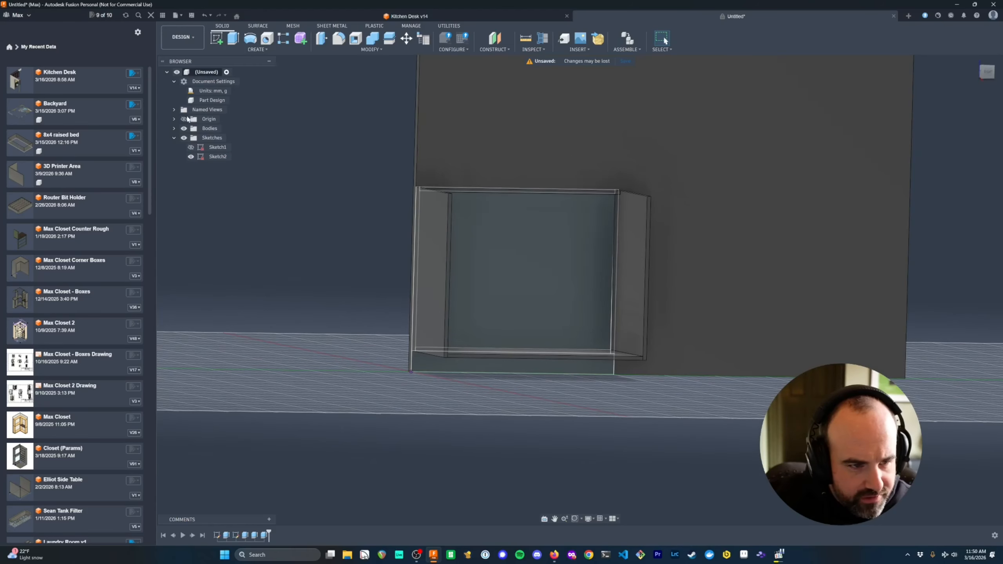
click(201, 158)
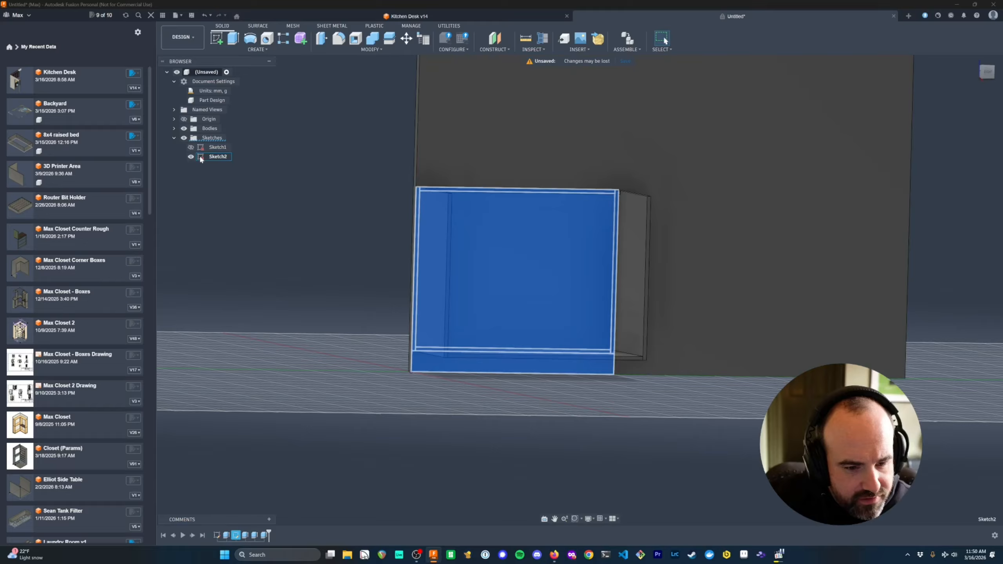
key(Escape)
double_click(200, 158)
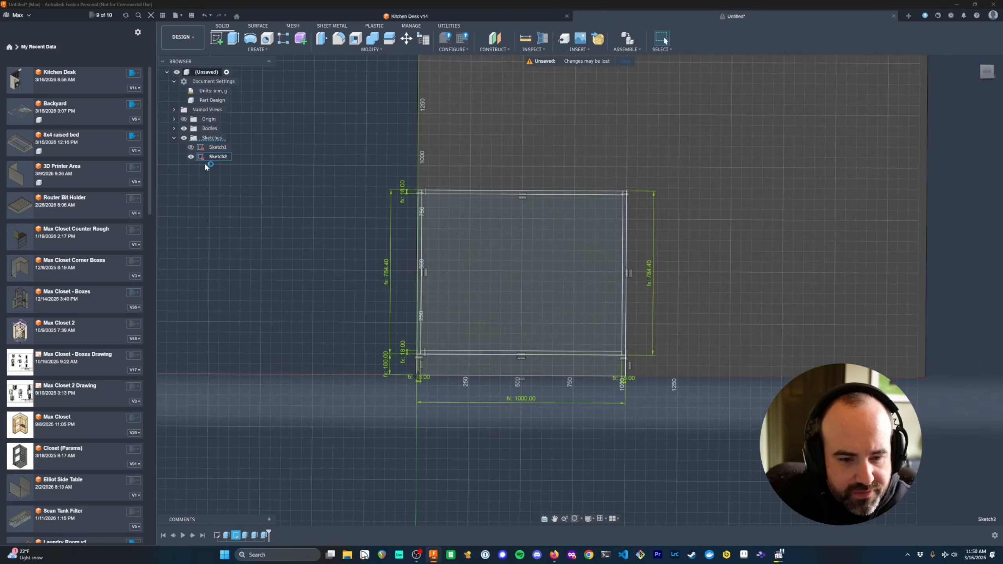
scroll(436, 359, up, 5)
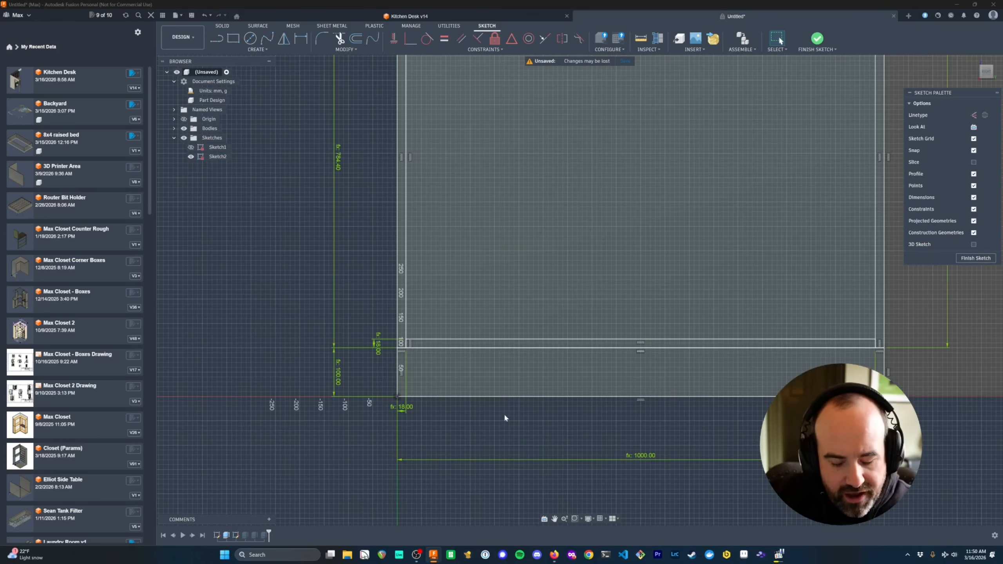
- Sketch a rectangle toe_h high and ply_thick wide directly below the cabinet's left side panel
key(r)
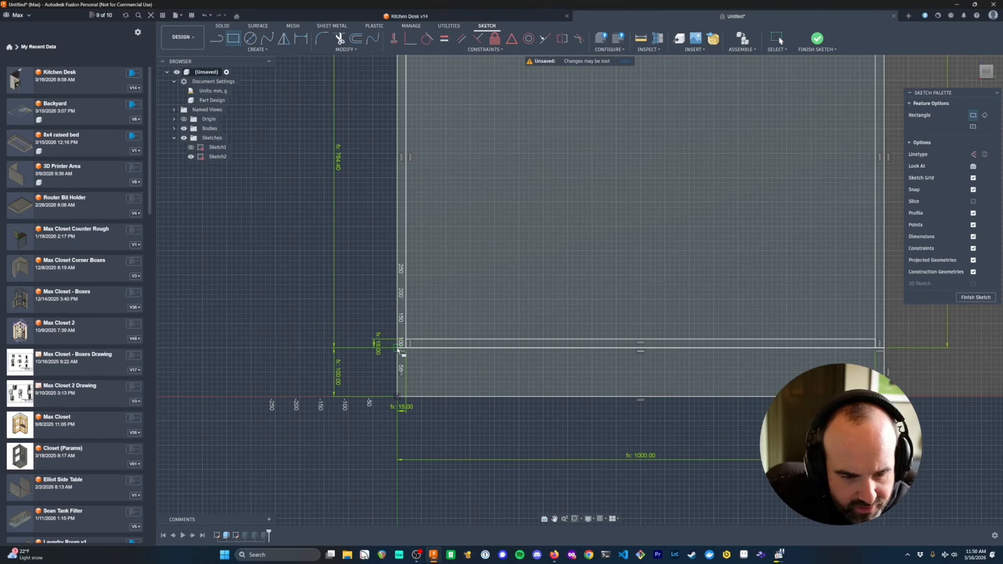
click(398, 348)
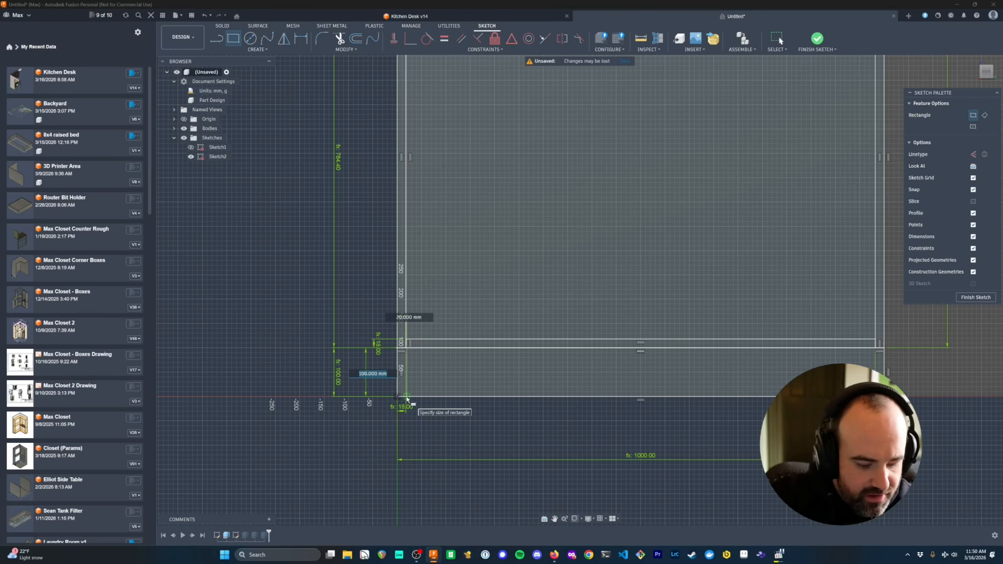
text(pl)
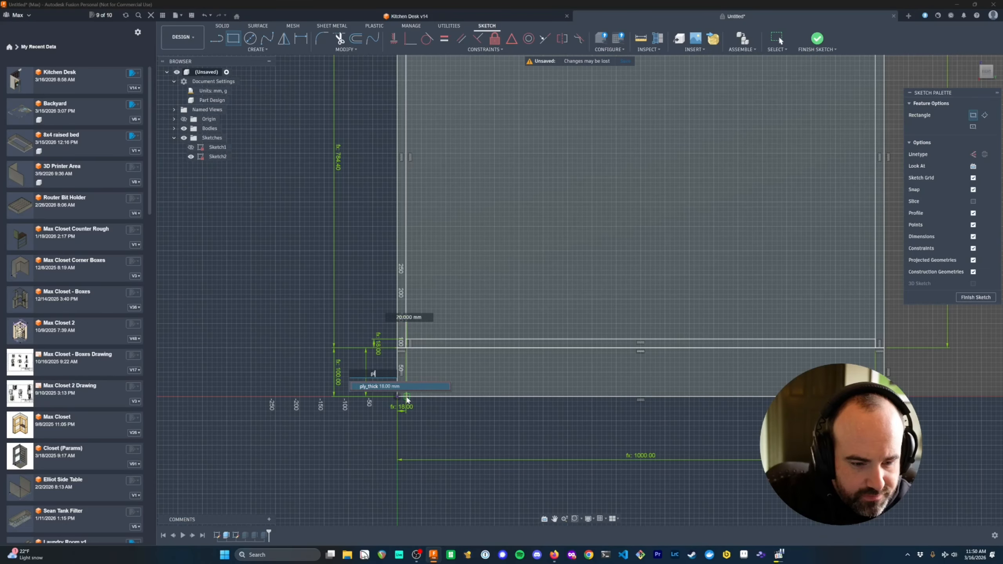
key(BackSpace)
key(BackSpace)
text(toe_h)
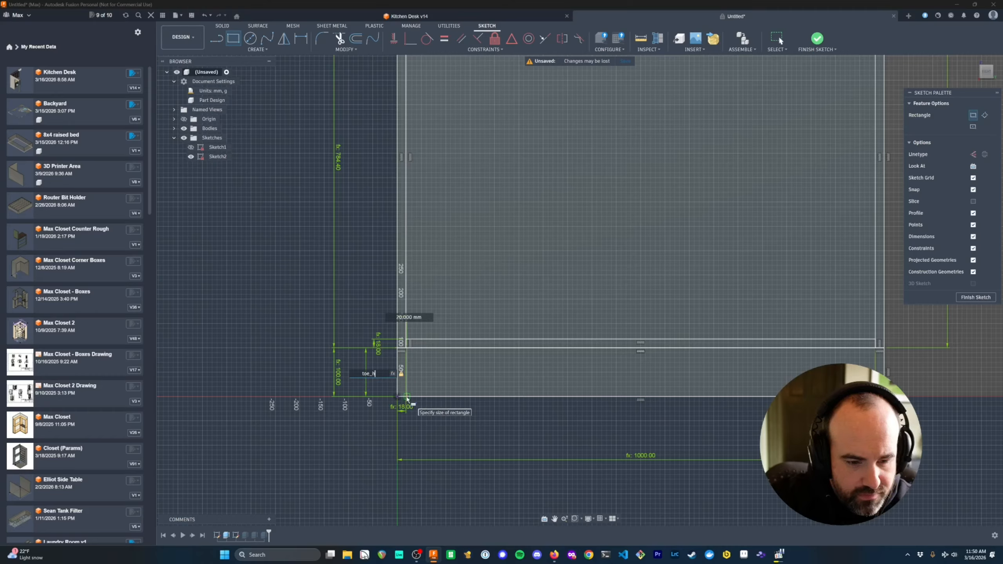
key(Tab)
text(pl)
key(Return)
key(Return)
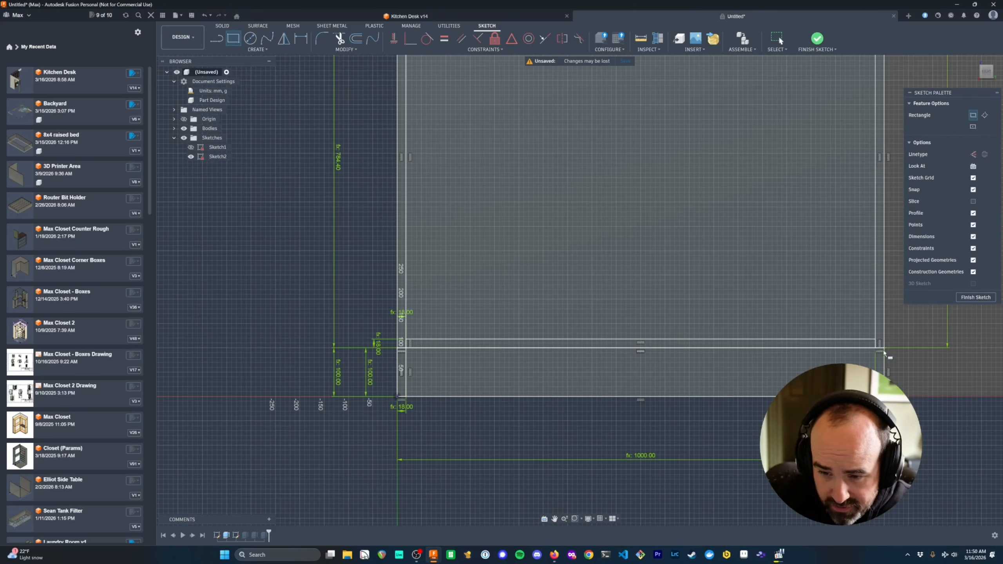
- Sketch a matching toe_h by ply_thick rectangle below the right side panel and finish the sketch
click(885, 352)
text(toe_h)
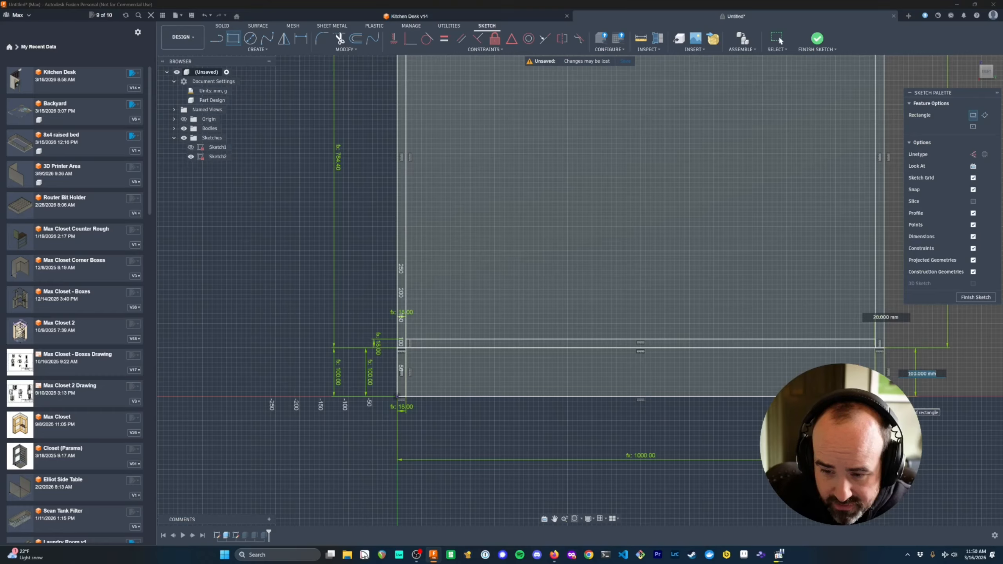
key(Tab)
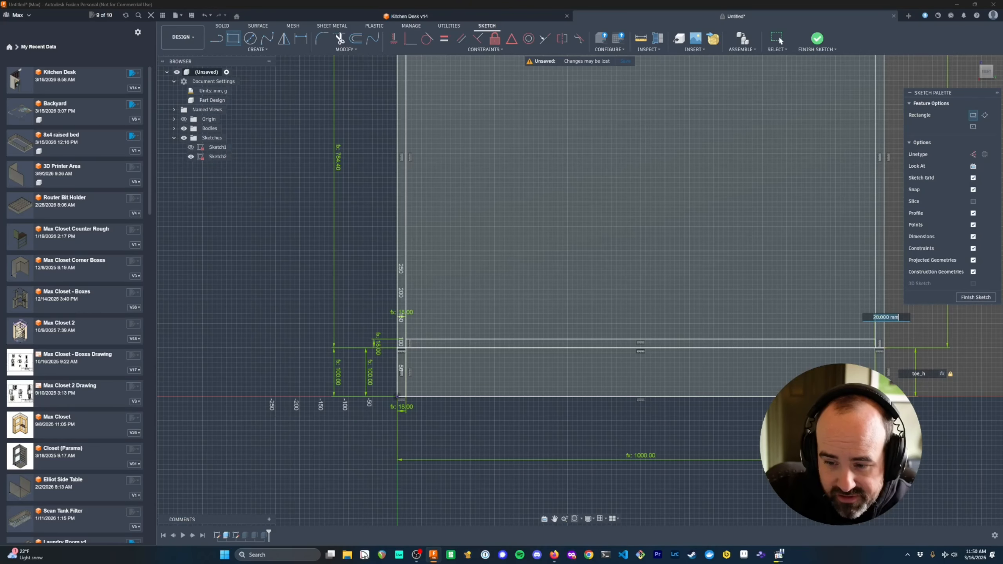
text(pl)
key(Return)
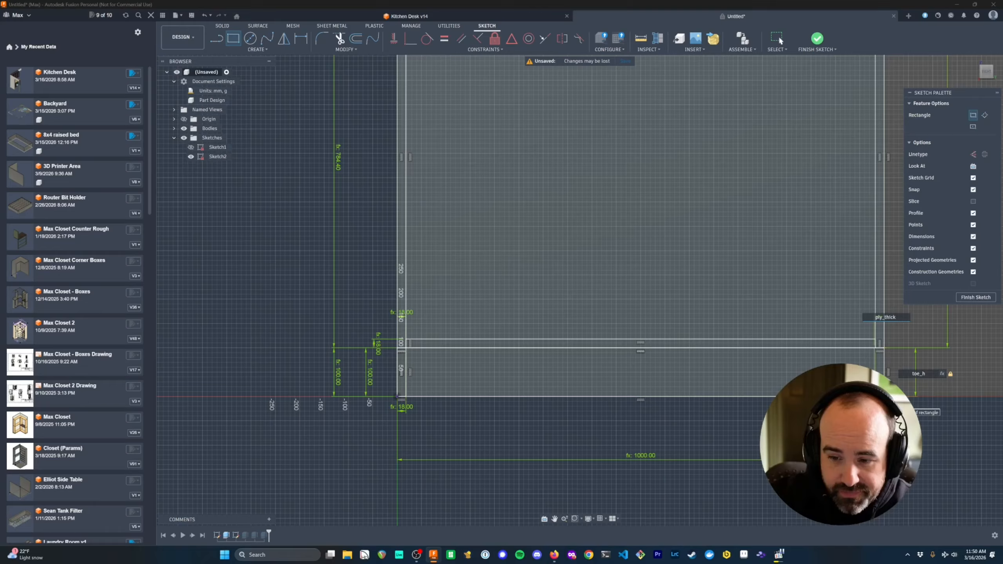
key(Return)
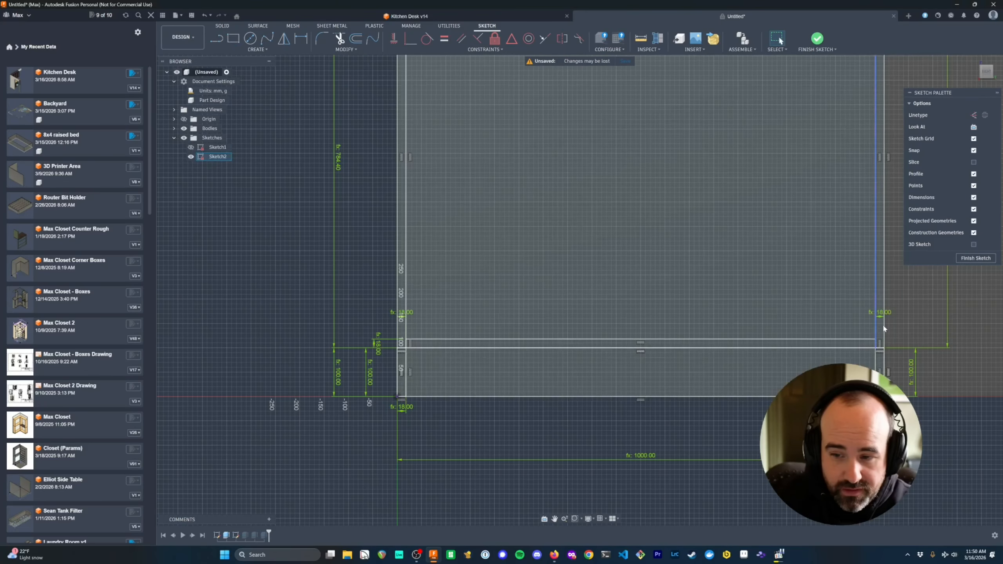
click(975, 257)
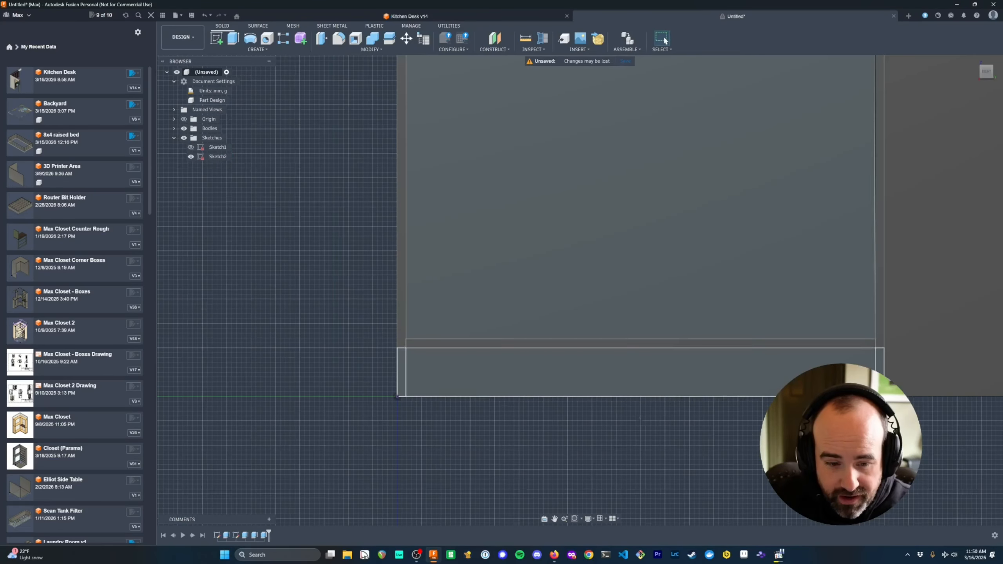
- Add a user parameter named toe_inset in mm with the expression 75 mm
mouse_move(836, 346)
shift+middle_down()
mouse_move(698, 425)
mouse_move(496, 302)
mouse_move(519, 285)
shift+middle_up()
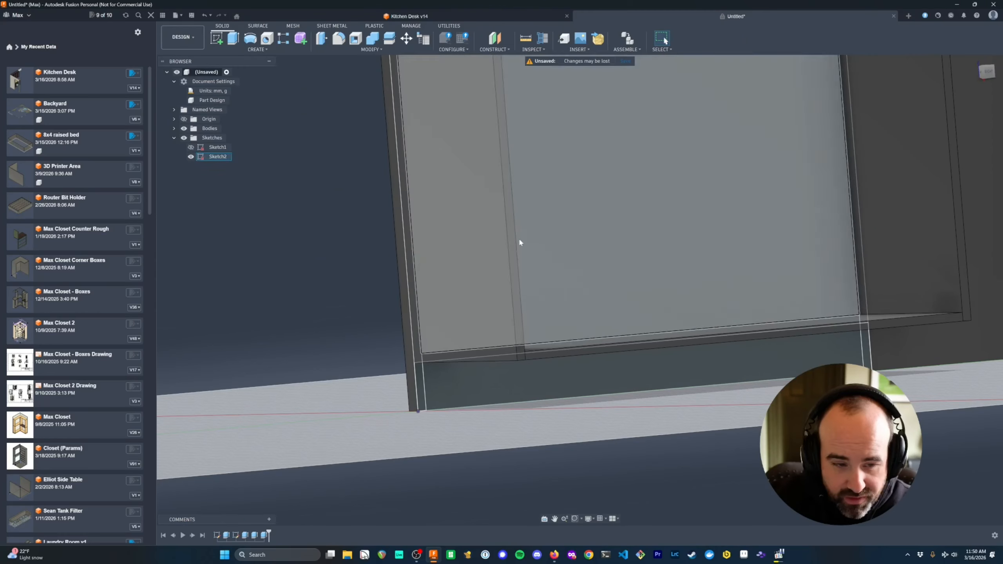
click(373, 50)
click(356, 217)
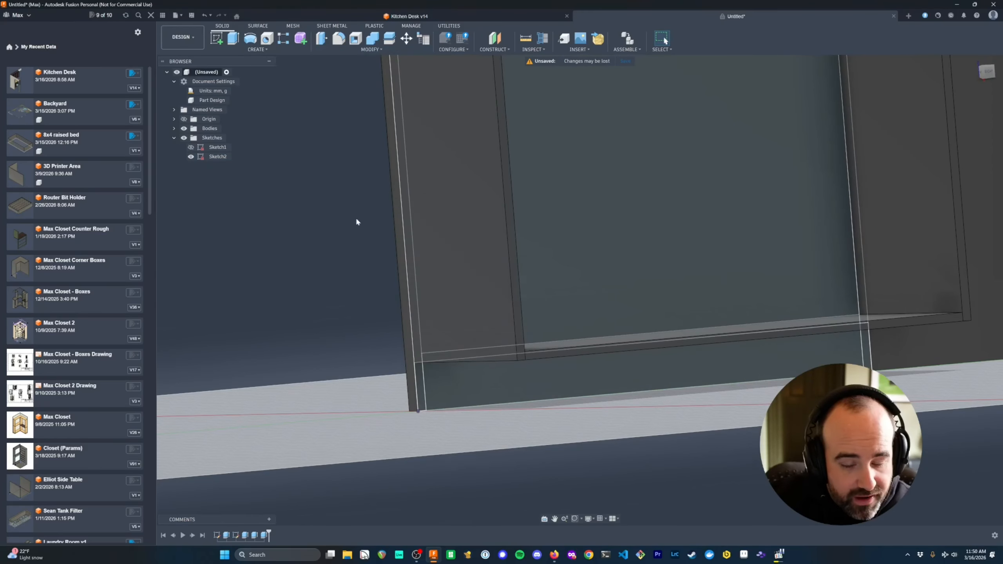
click(746, 199)
text(to)
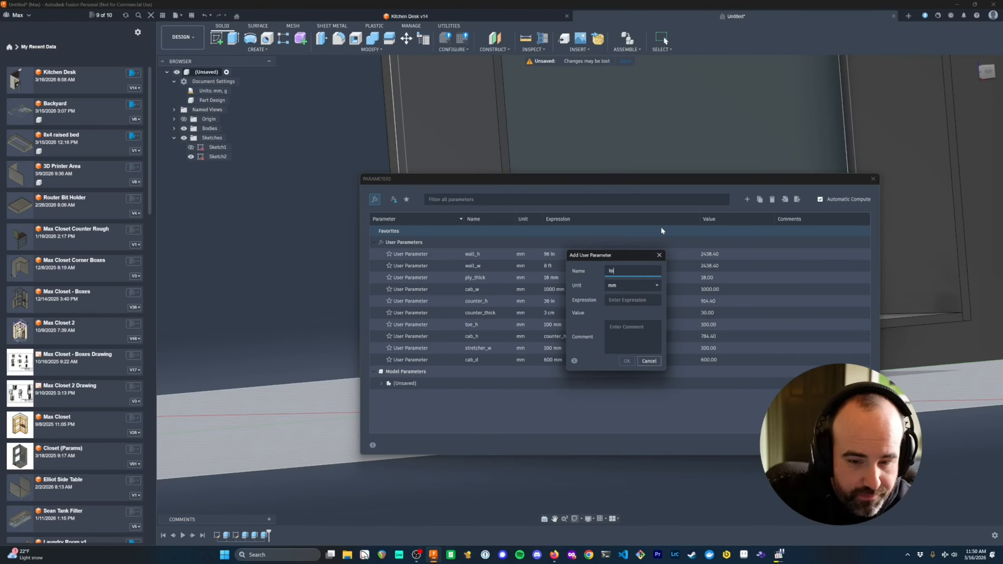
text(e_)
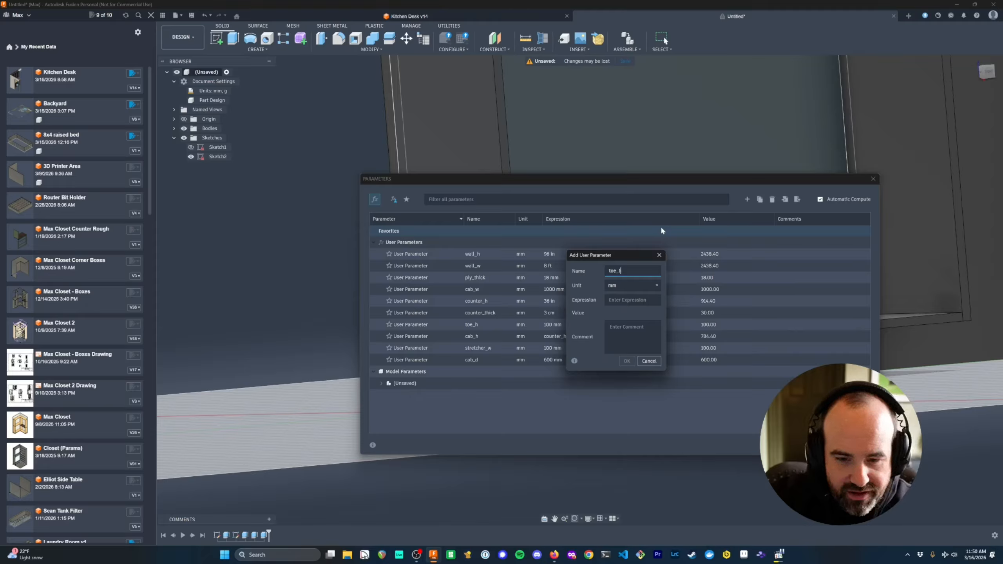
text(Inset)
key(Tab)
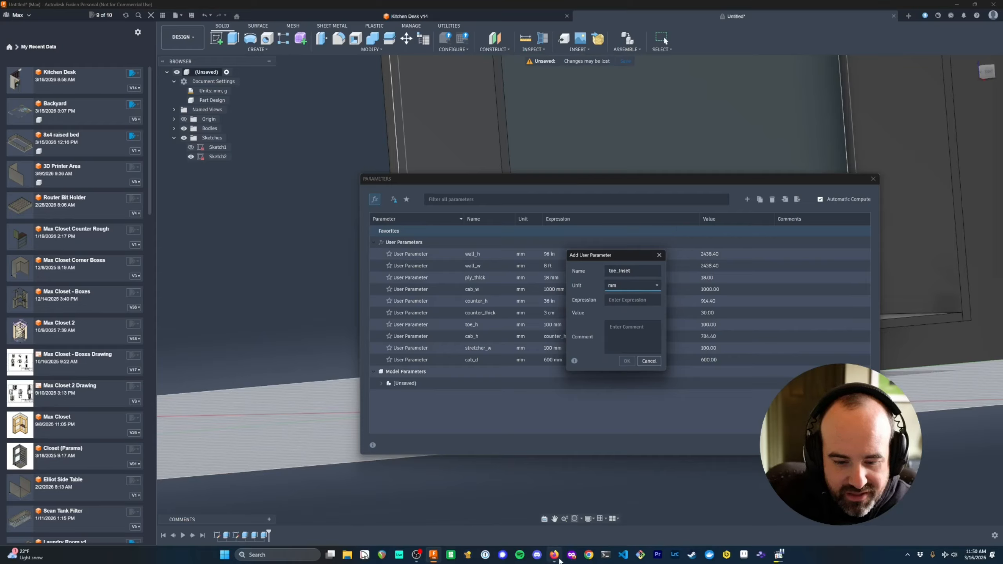
key(Tab)
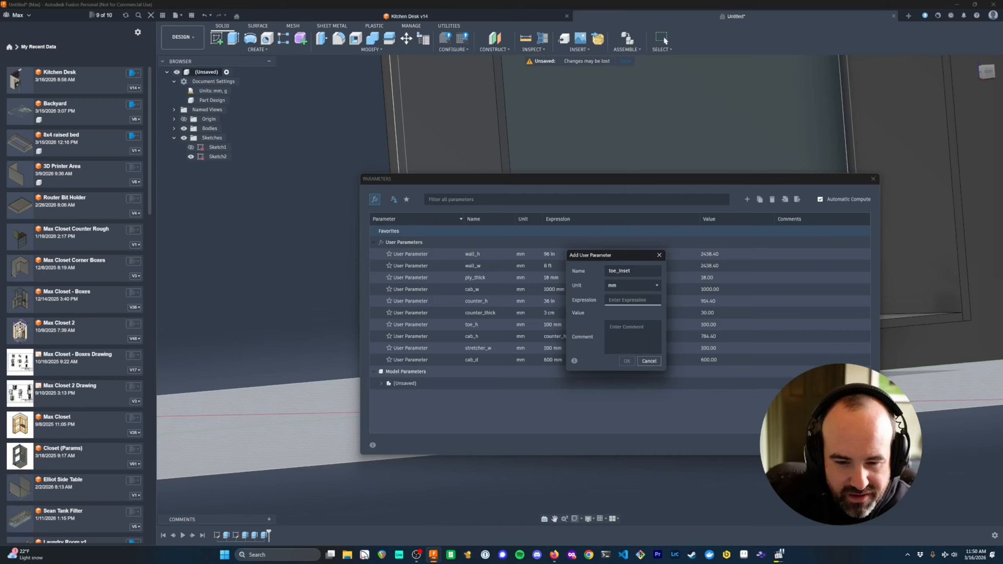
click(622, 285)
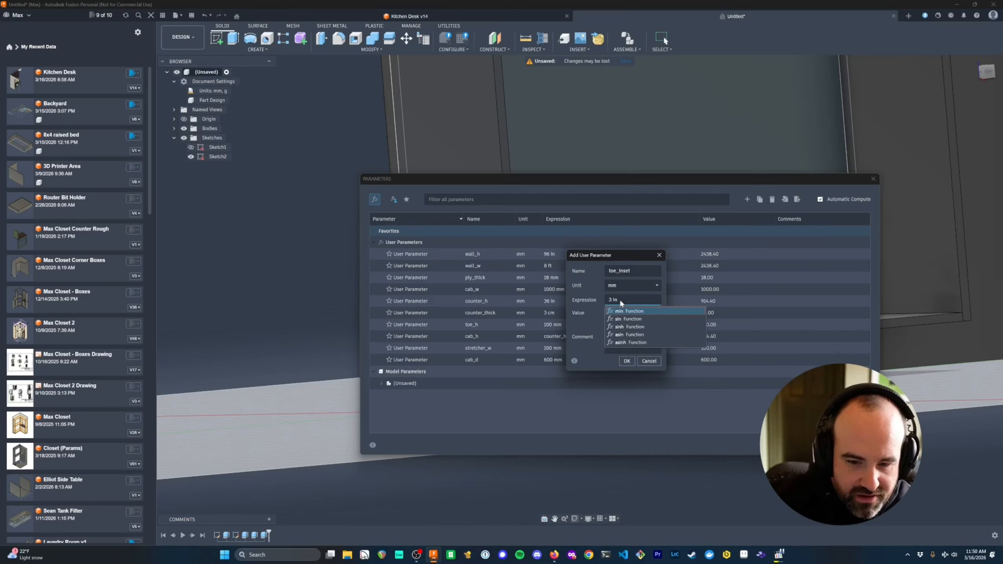
click(629, 290)
drag(628, 300, 610, 299)
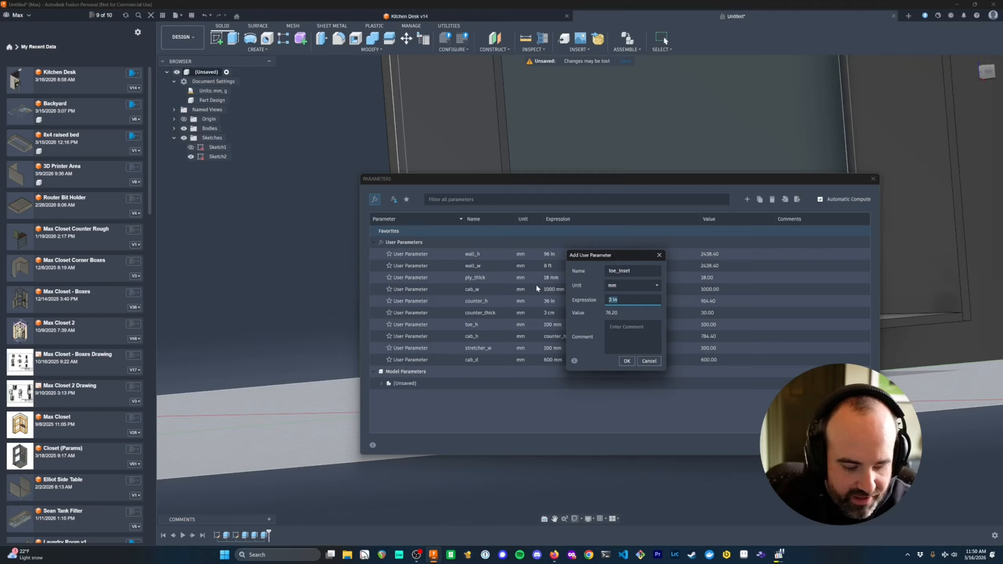
text(75 mm)
key(Return)
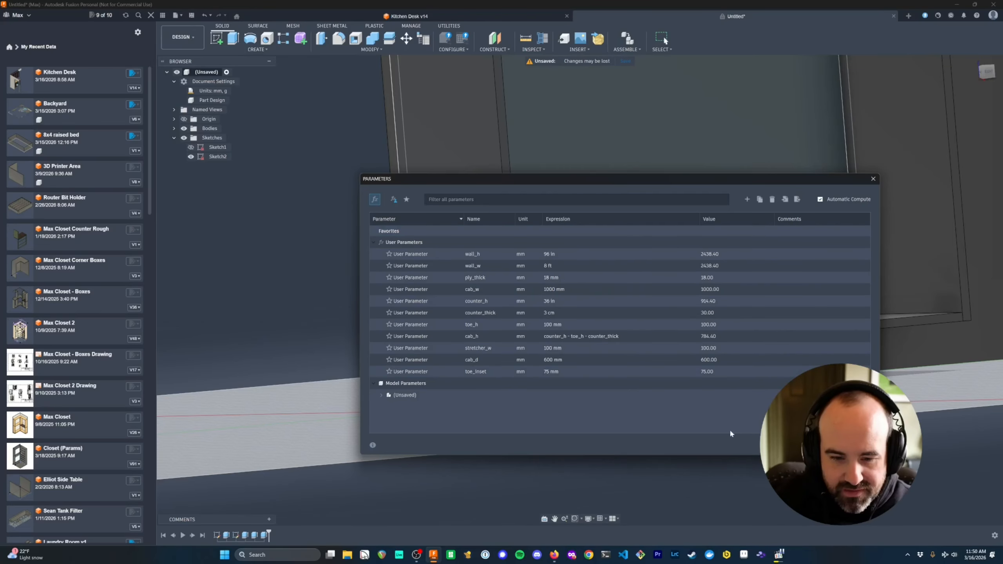
click(855, 445)
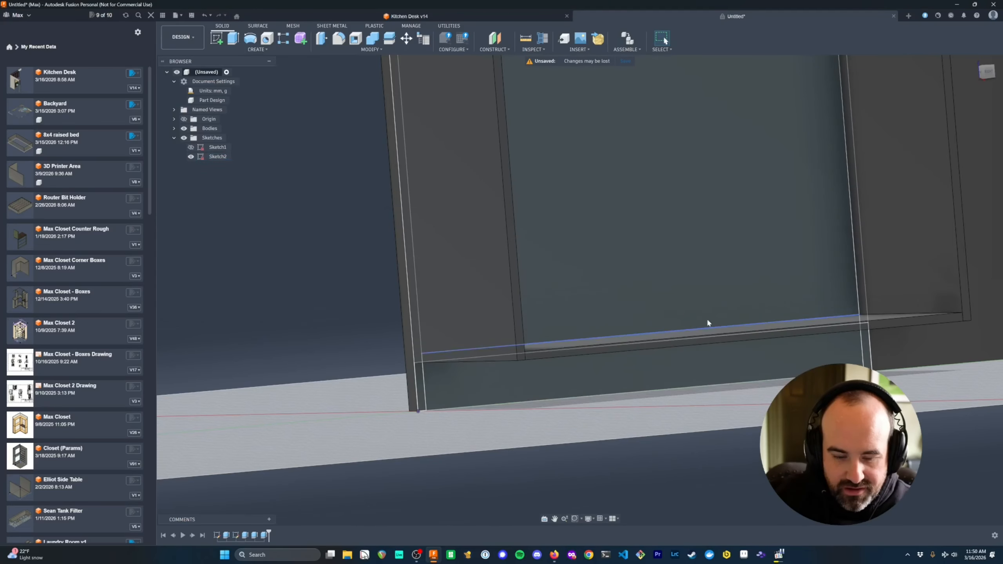
- Extrude the left toe kick side profile by cab_d - toe_inset as a new body
click(419, 389)
key(e)
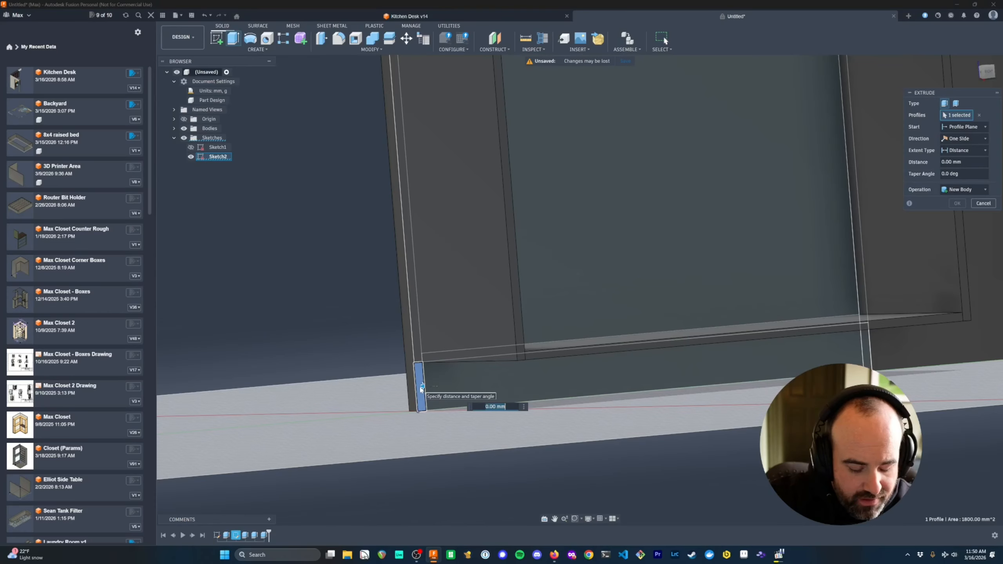
text(cab)
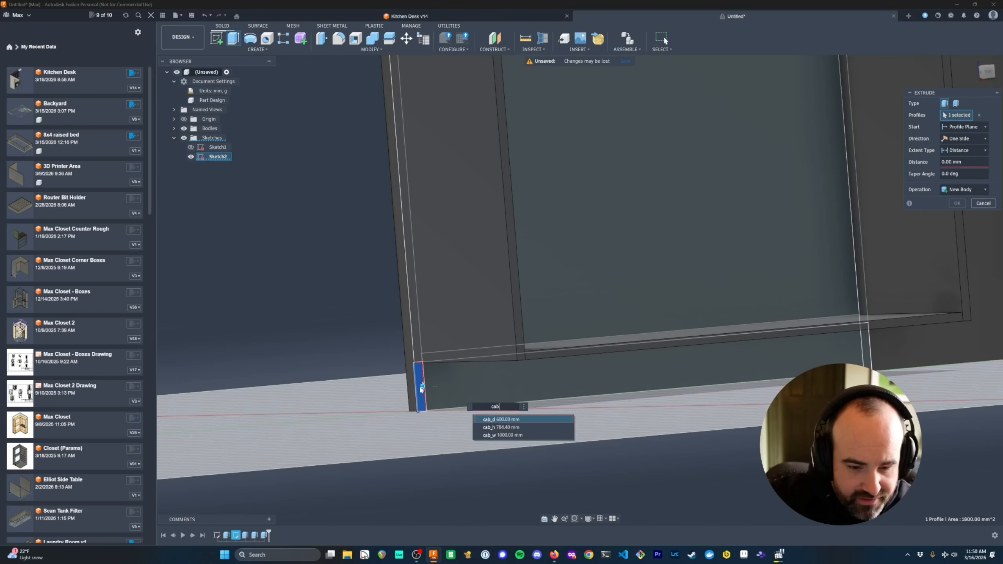
text(_d - toe_inset)
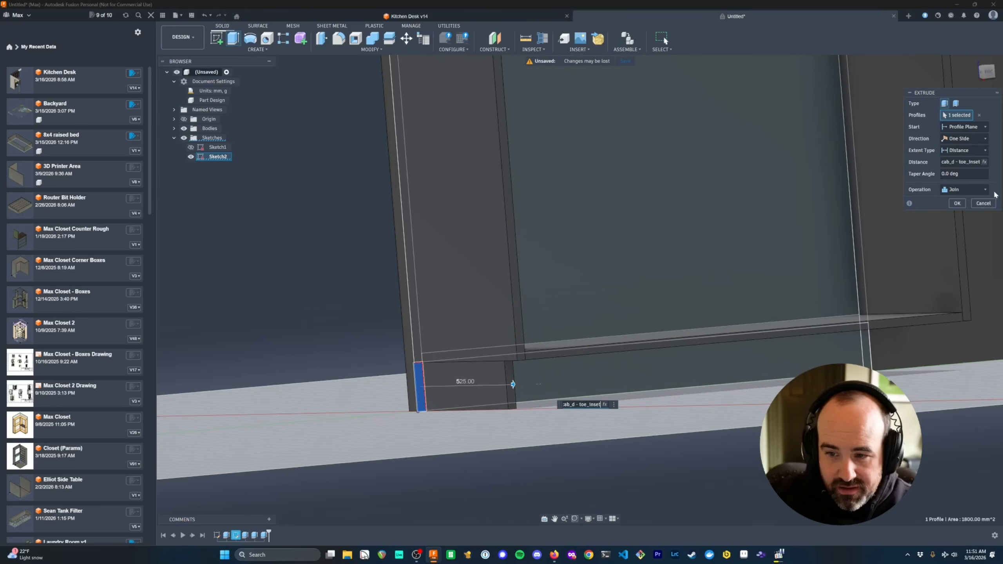
click(965, 189)
click(960, 230)
click(959, 204)
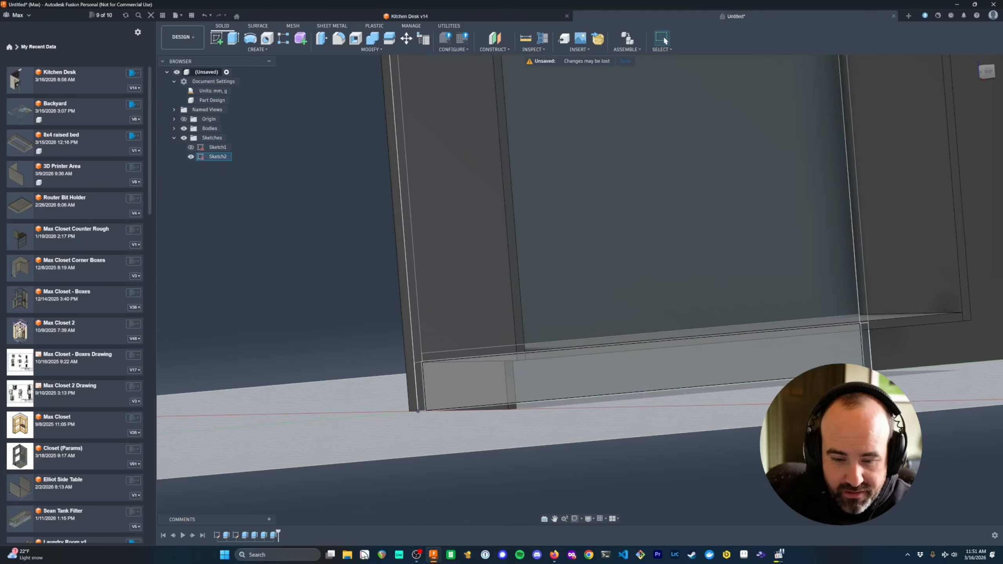
- Extrude the right toe kick side profile by cab_d - toe_inset - ply_thick as a new body
shift+middle_drag(810, 348, 838, 356)
click(876, 361)
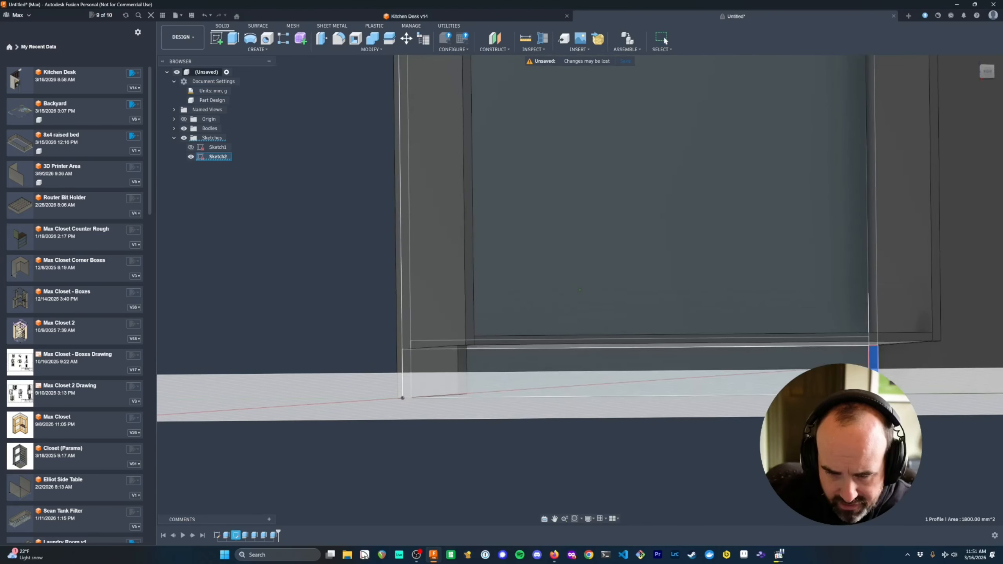
text(ecab)
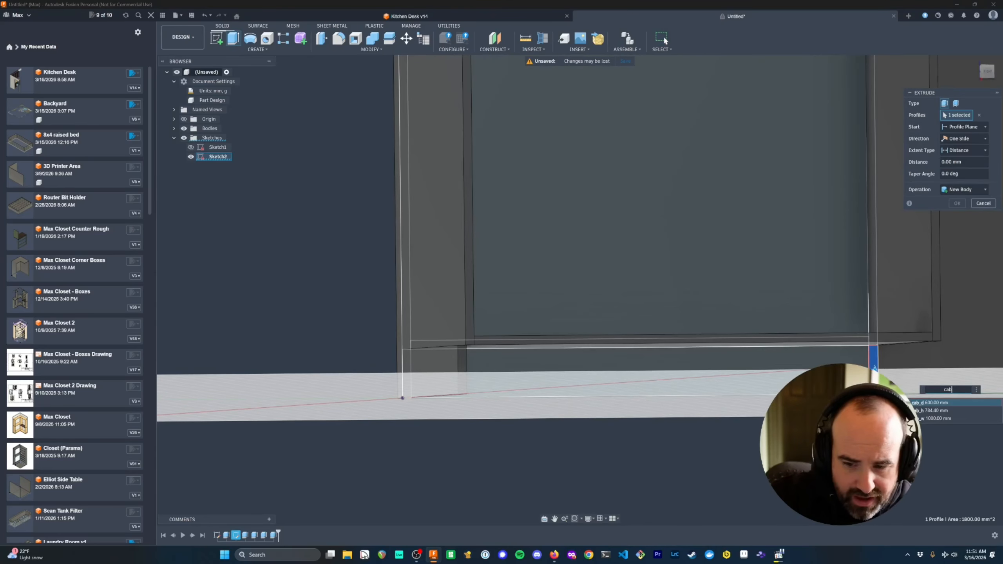
text(_d - toe_inset)
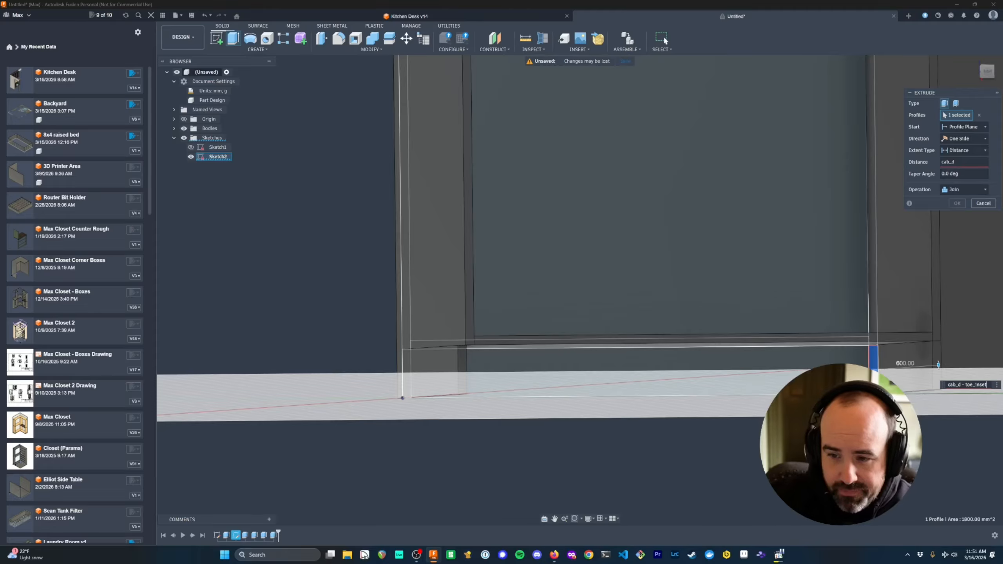
key(Return)
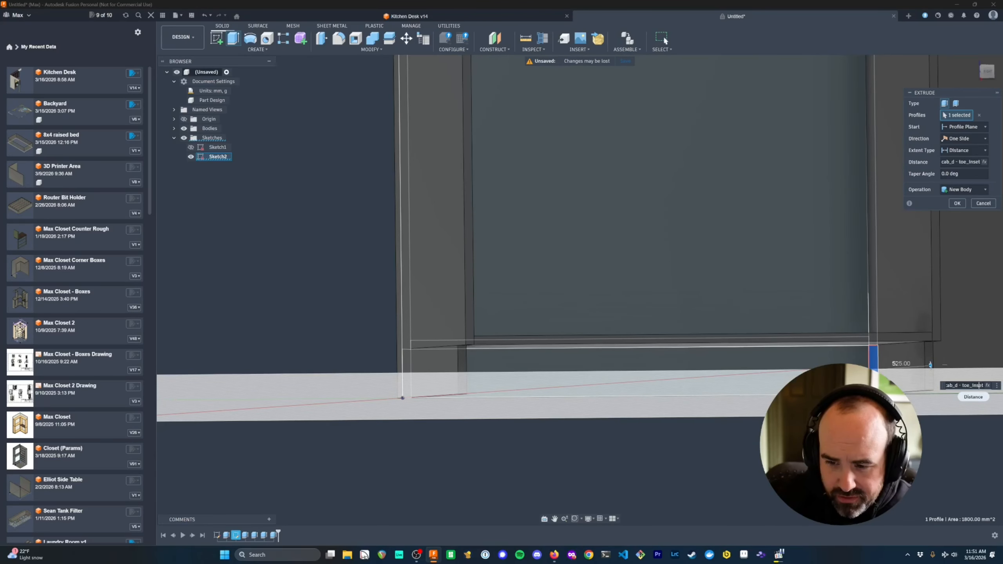
text(- ply_thick)
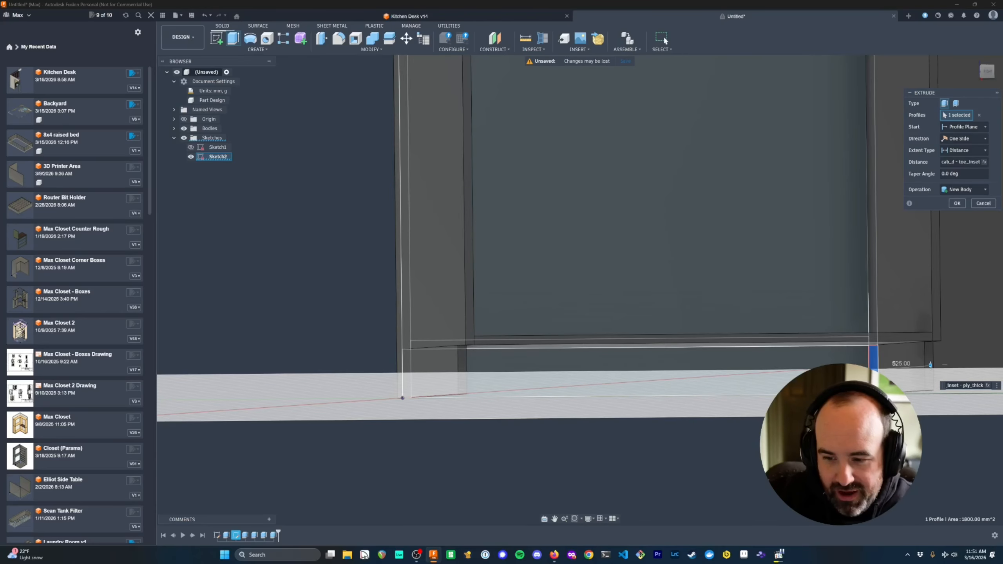
key(Return)
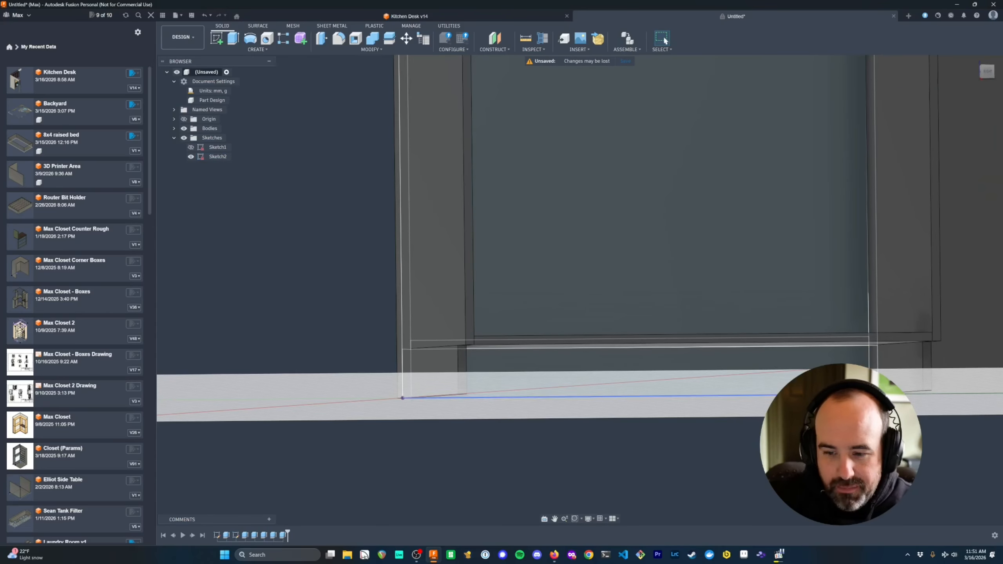
right_click(275, 540)
click(449, 486)
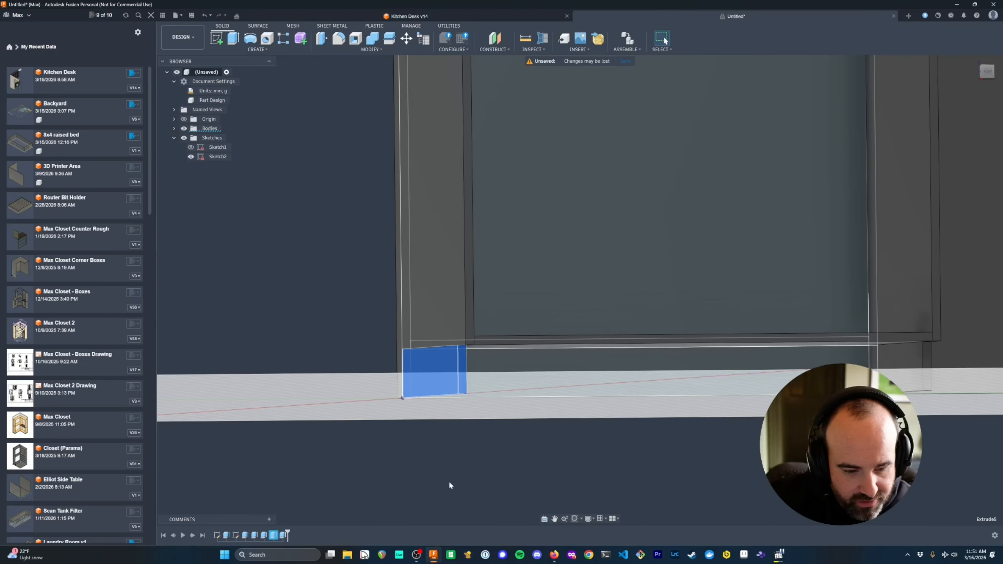
right_click(273, 538)
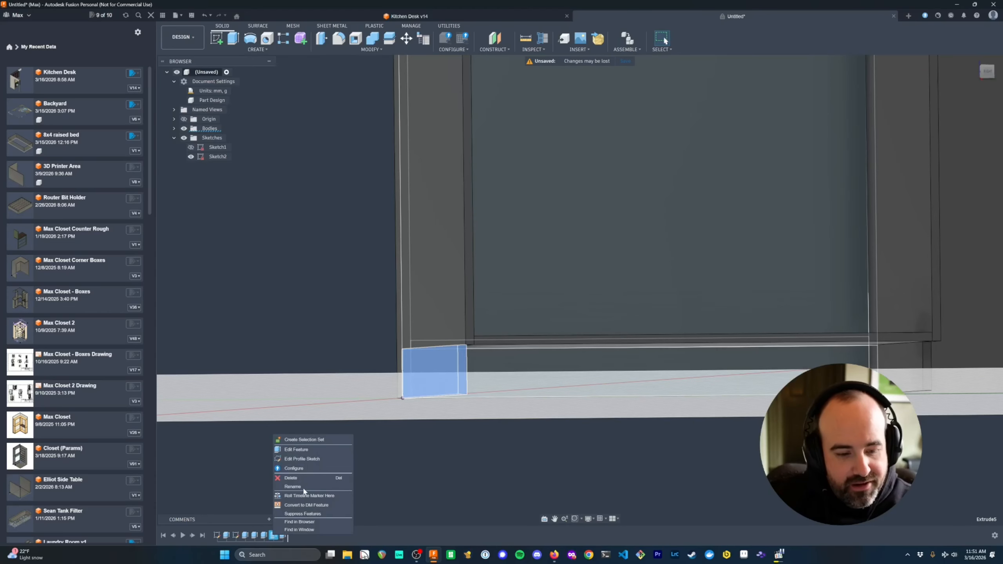
click(314, 451)
key(Escape)
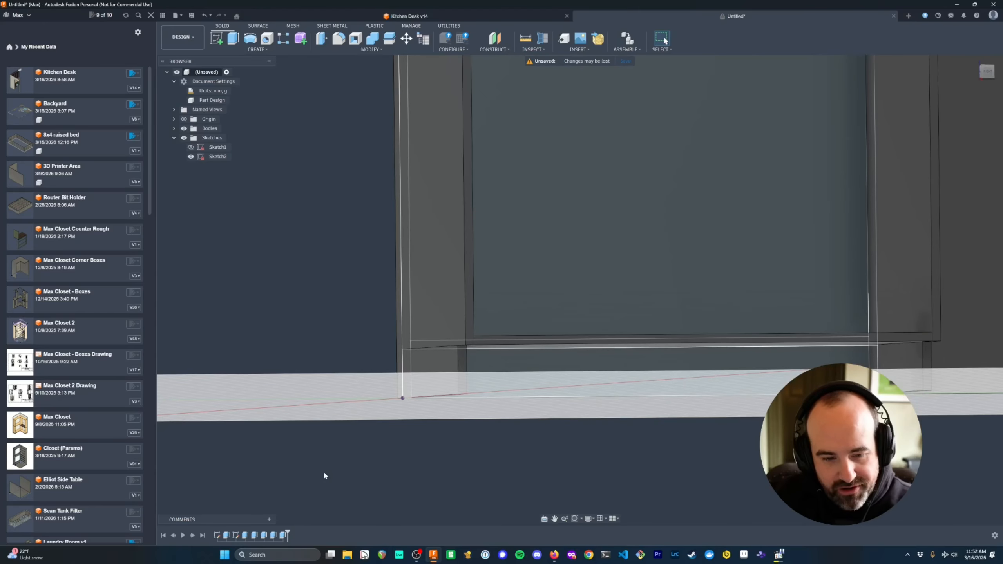
- Edit the left toe kick side's extrusion and set its distance to cab_d - toe_inset - ply_thick
right_click(274, 536)
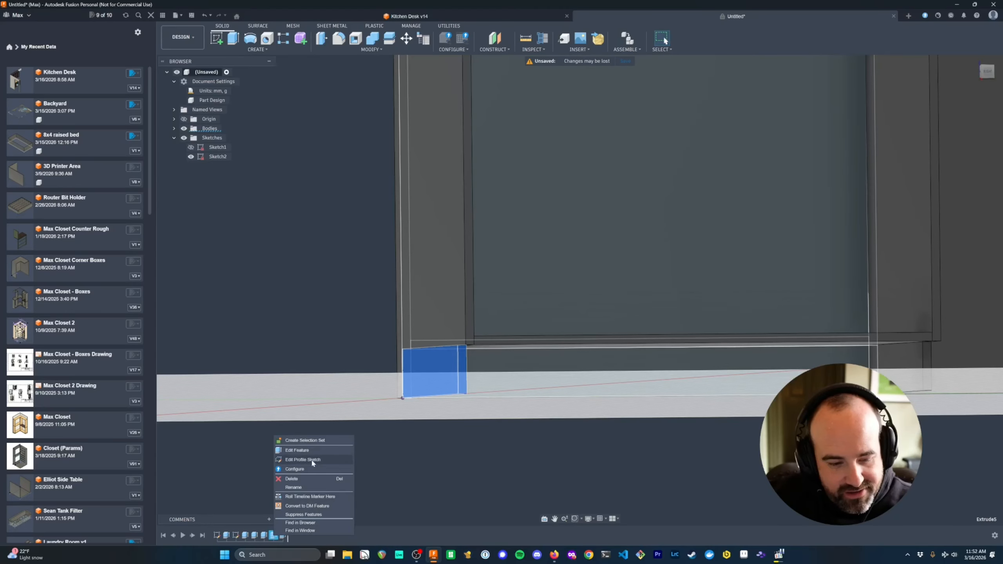
click(320, 450)
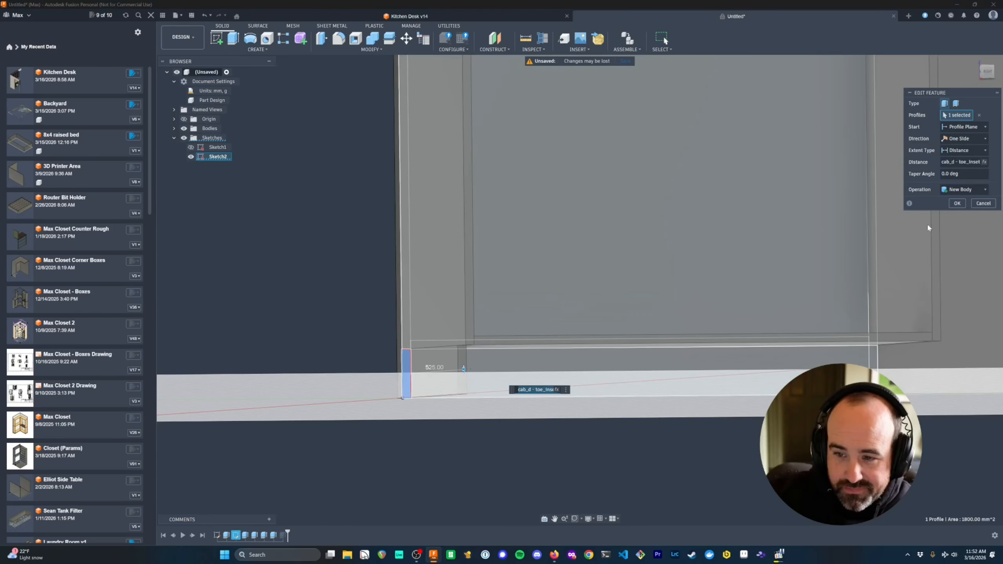
click(543, 390)
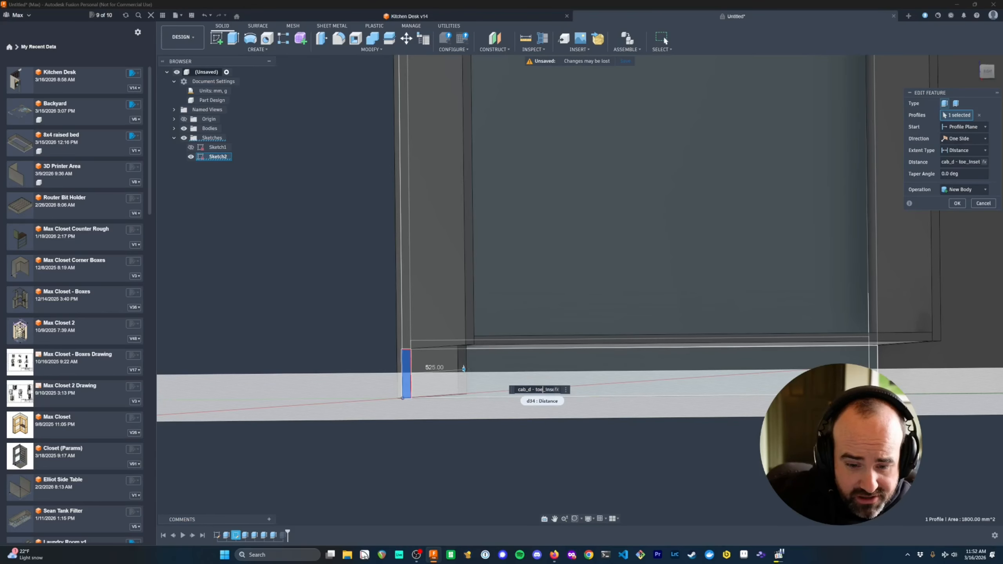
double_click(543, 390)
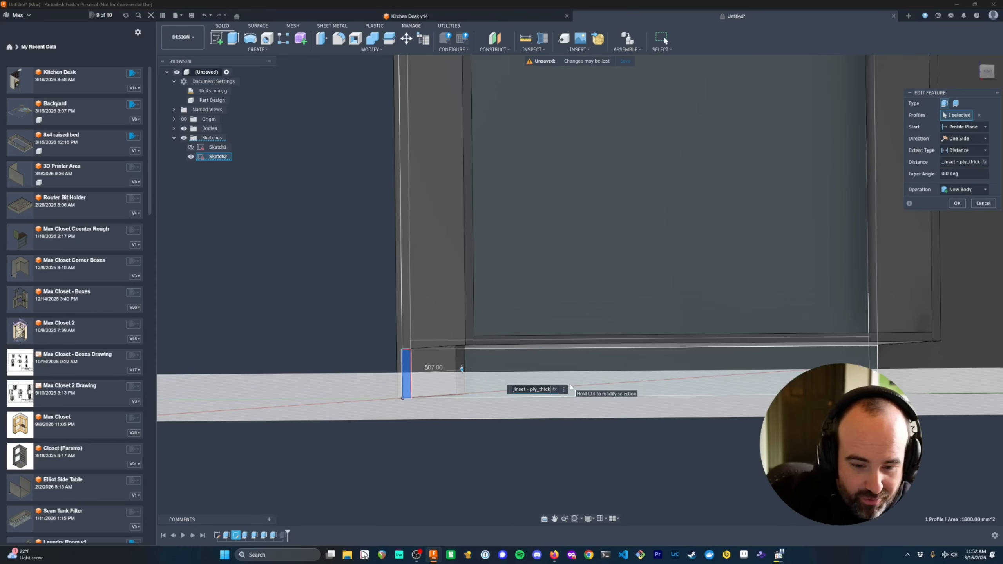
key(Return)
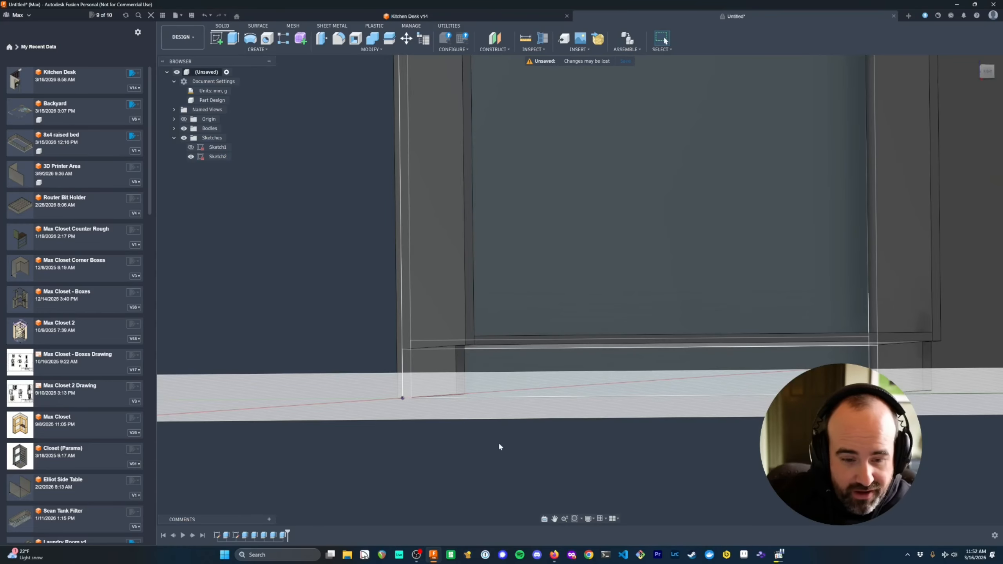
- Start a sketch on the left toe kick side's front end face and project the right toe kick side's front end face into it
shift+middle_drag(499, 445, 576, 314)
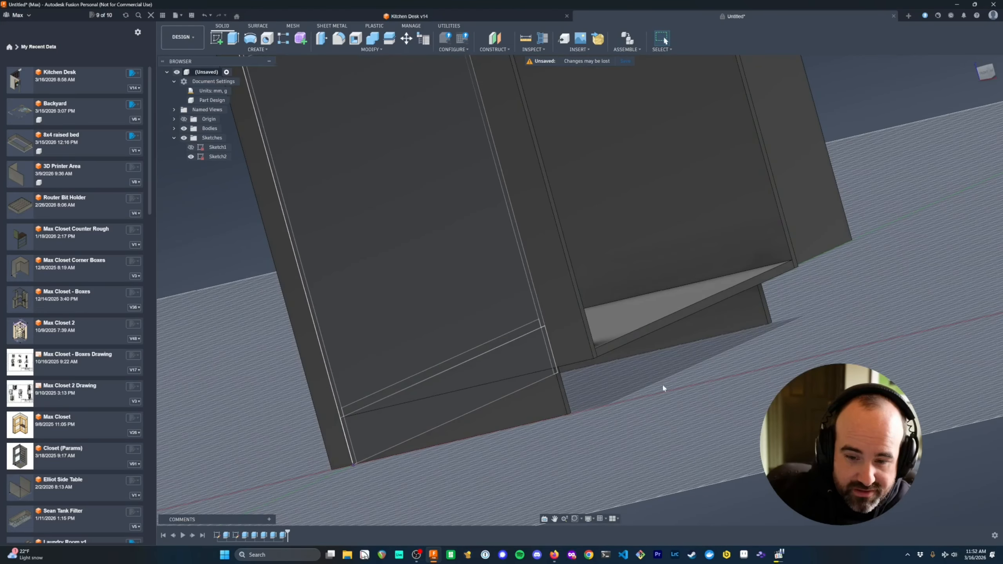
scroll(632, 401, up, 3)
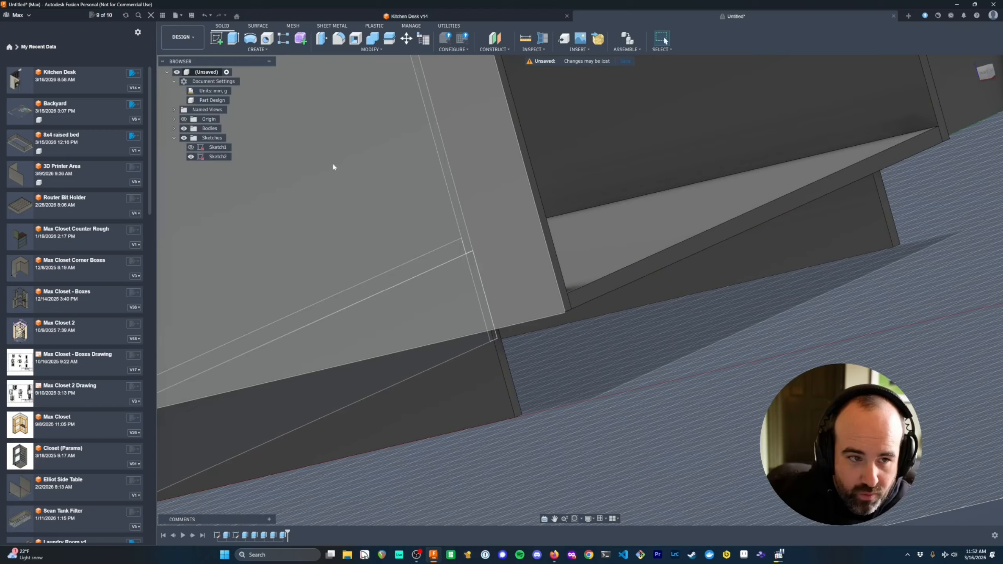
click(216, 38)
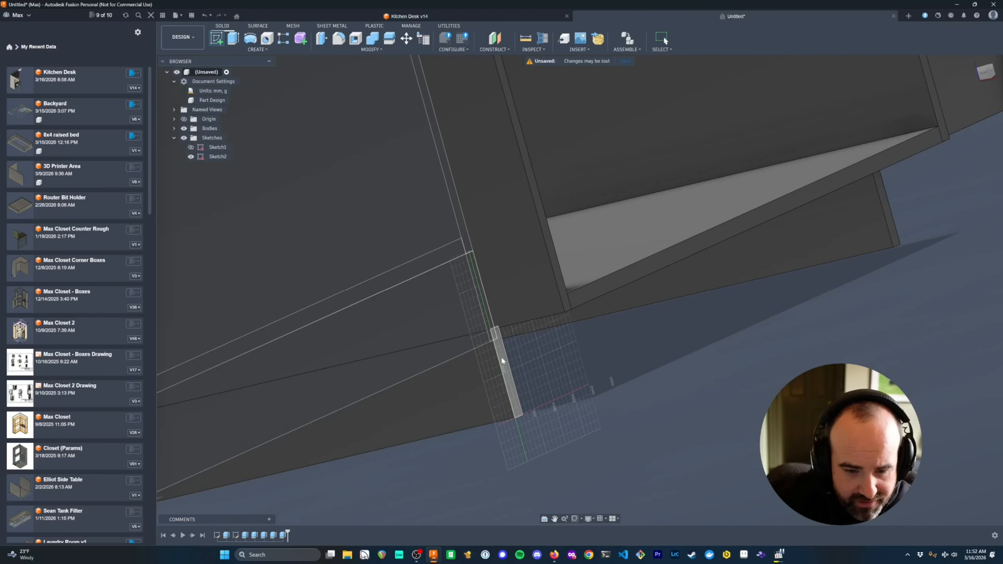
click(501, 356)
scroll(491, 337, down, 5)
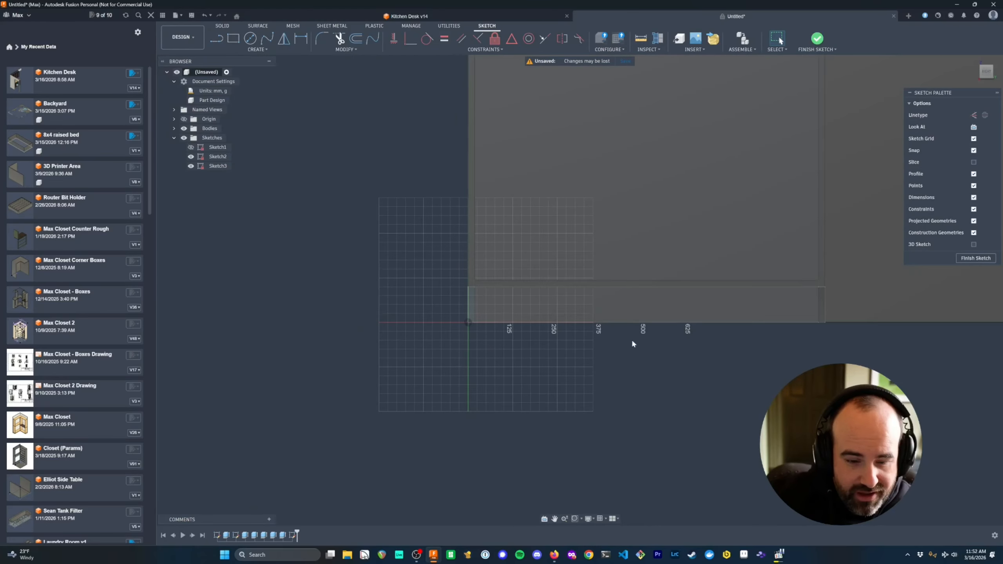
key(p)
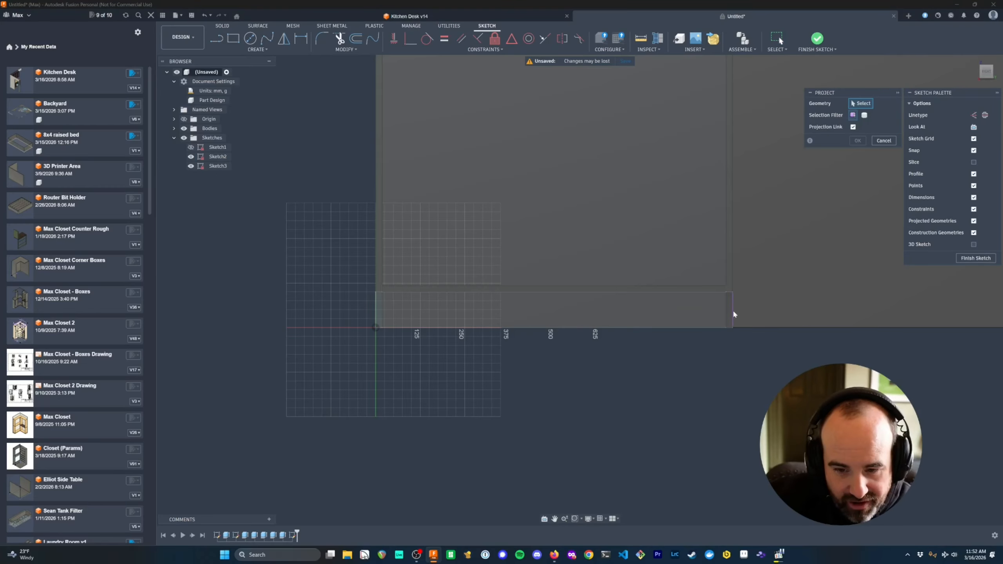
click(730, 312)
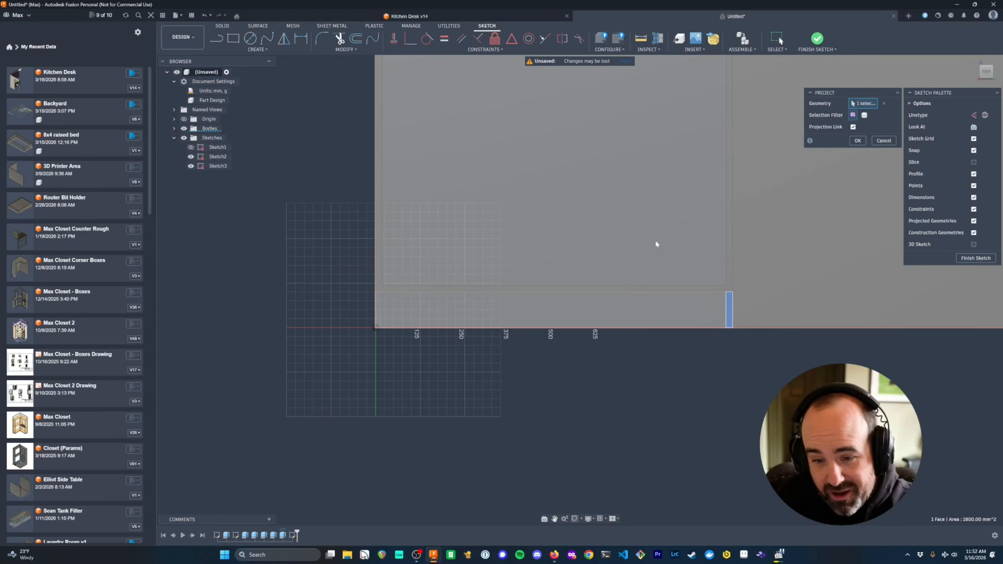
scroll(657, 283, down, 3)
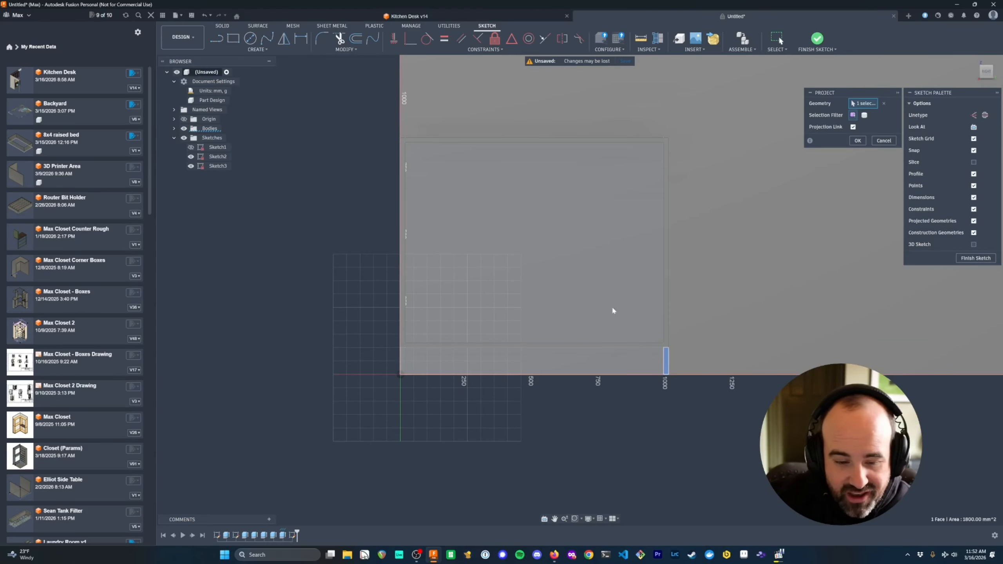
scroll(584, 369, up, 3)
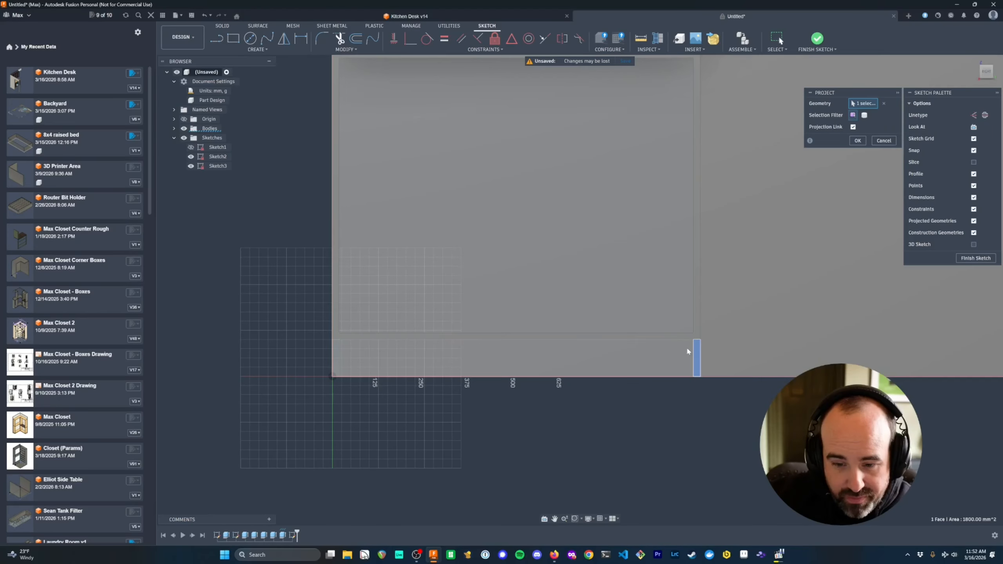
shift+middle_drag(687, 352, 742, 352)
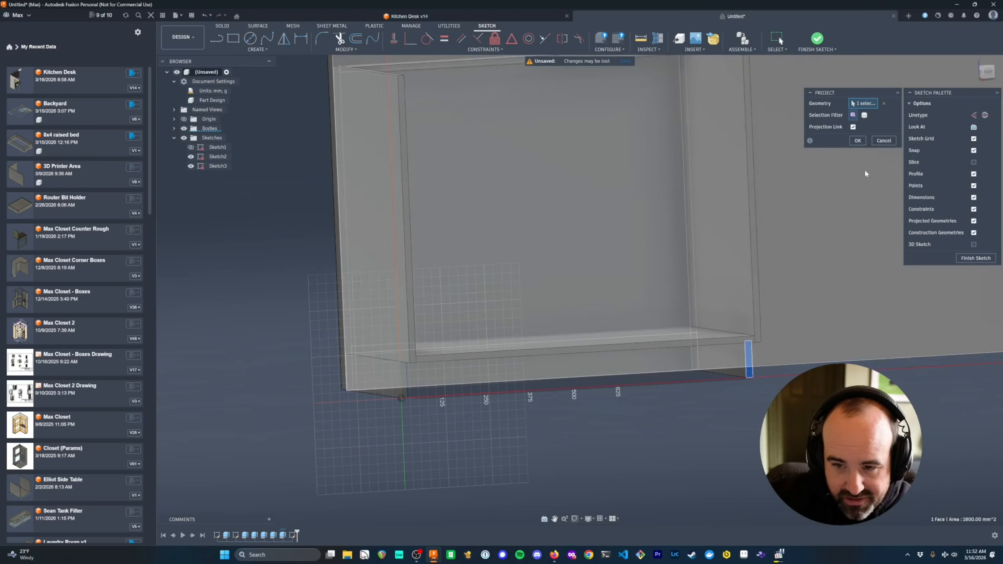
click(857, 140)
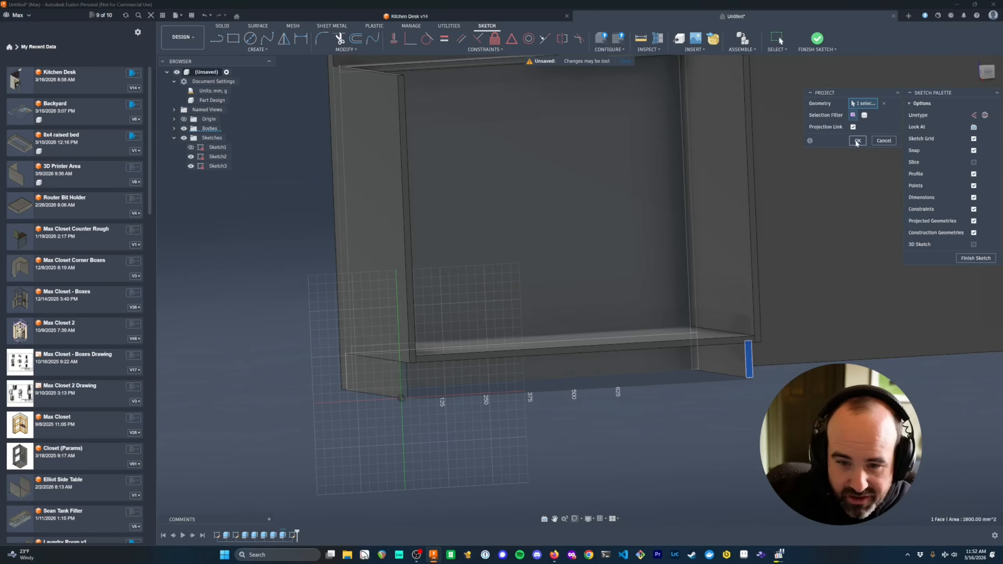
- Draw a 1000 by 100 mm rectangle spanning the outer corners of both toe kick side ends and finish the sketch
shift+middle_drag(469, 408, 310, 293)
scroll(435, 386, up, 3)
key(r)
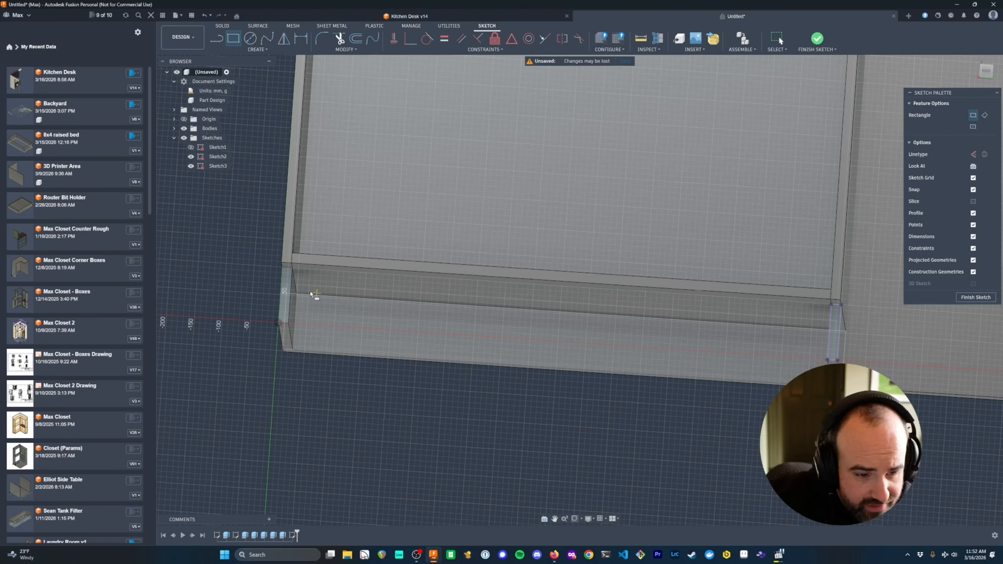
click(283, 268)
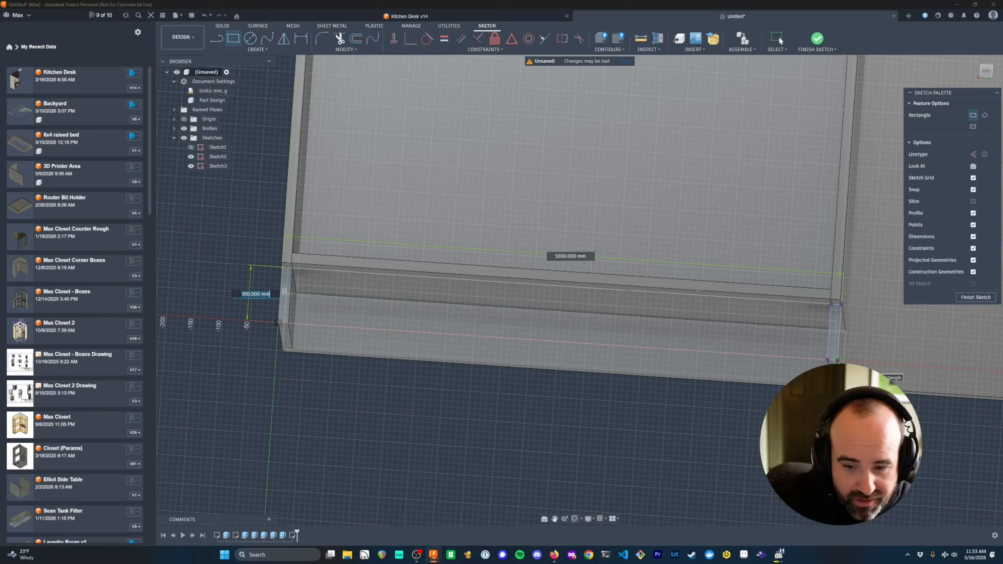
click(837, 360)
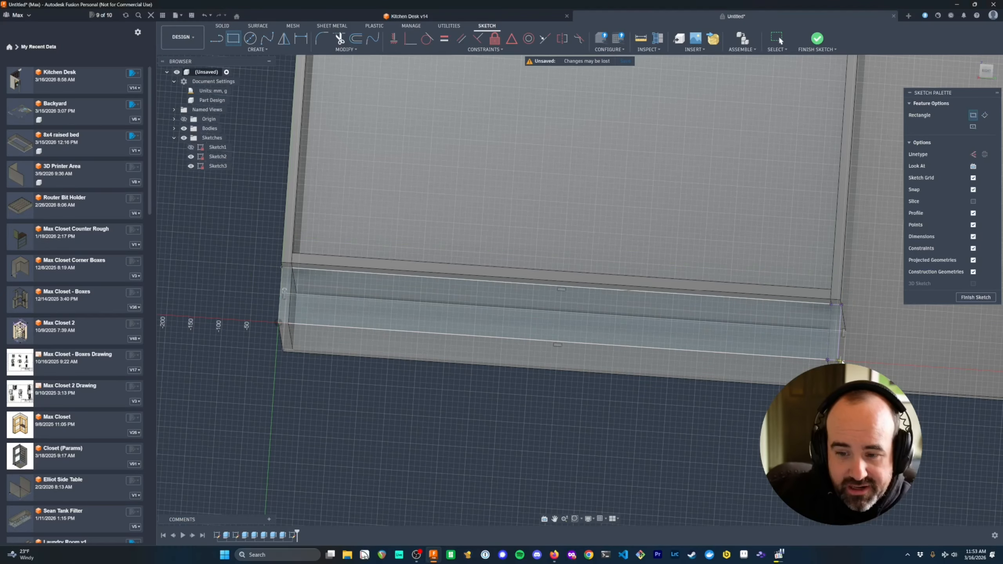
click(978, 299)
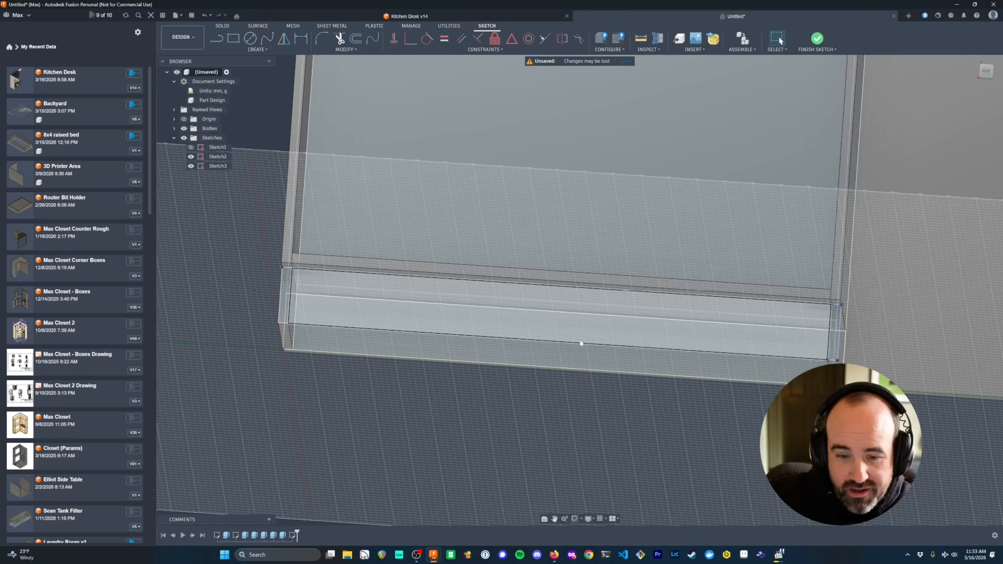
- Extrude the three profiles of the toe kick front rectangle by ply_thick as a new body
click(285, 279)
ctrl+click(314, 284)
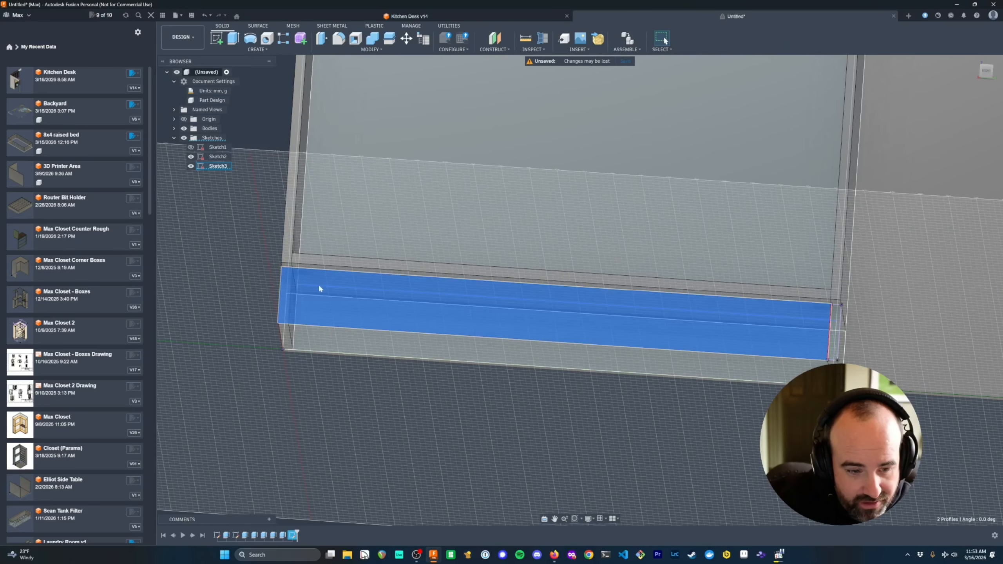
ctrl+click(835, 316)
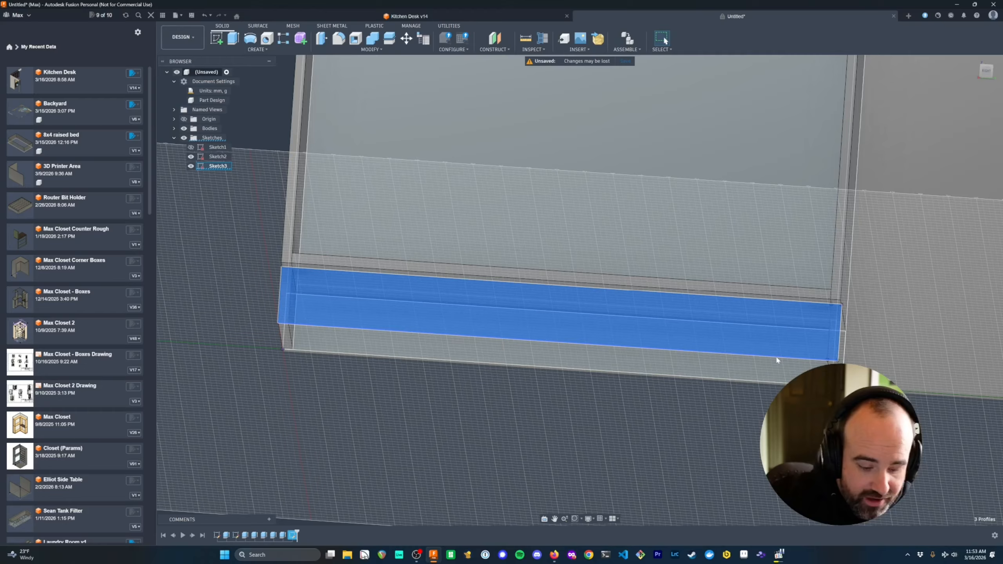
key(e)
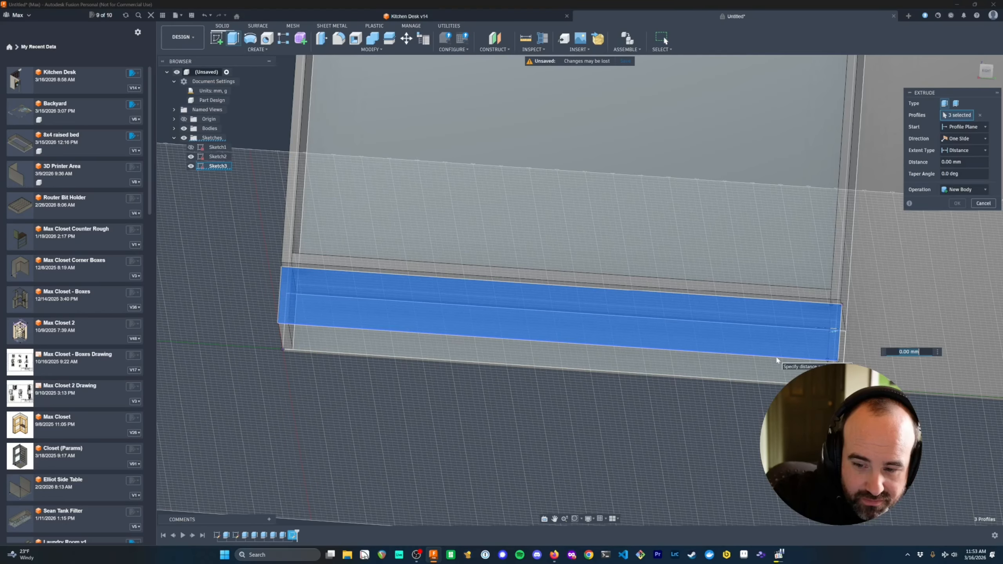
text(ply_thick)
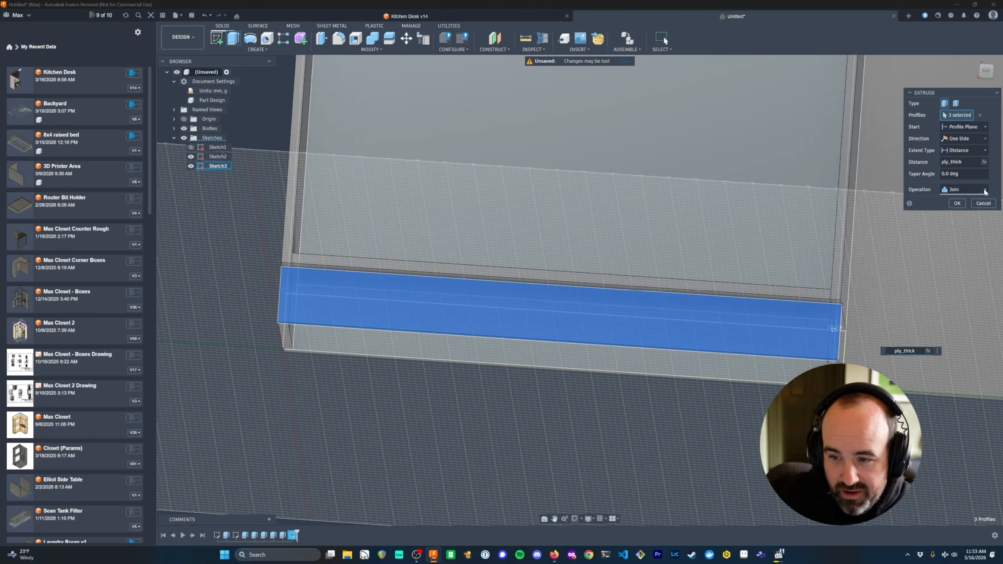
click(964, 189)
click(969, 223)
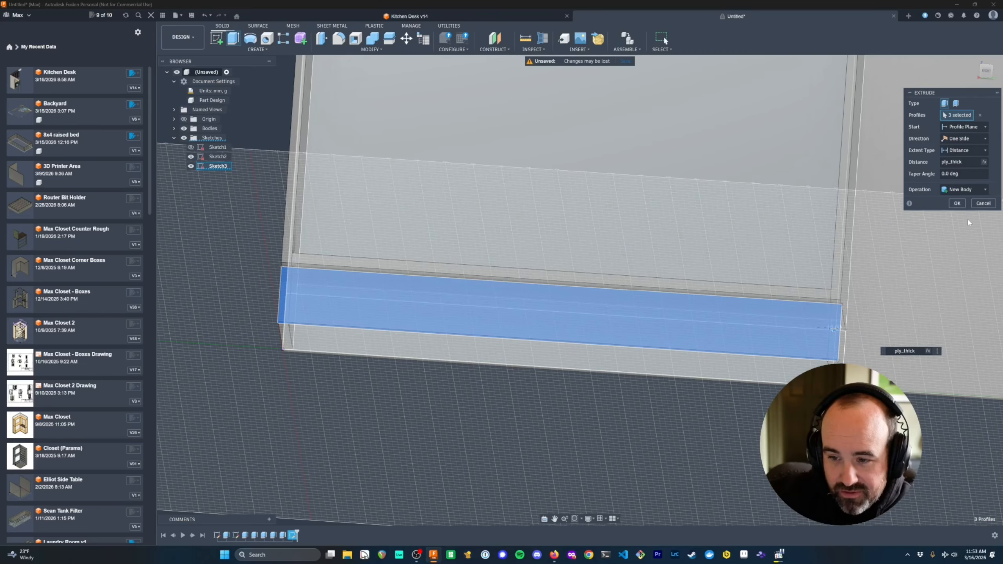
click(958, 203)
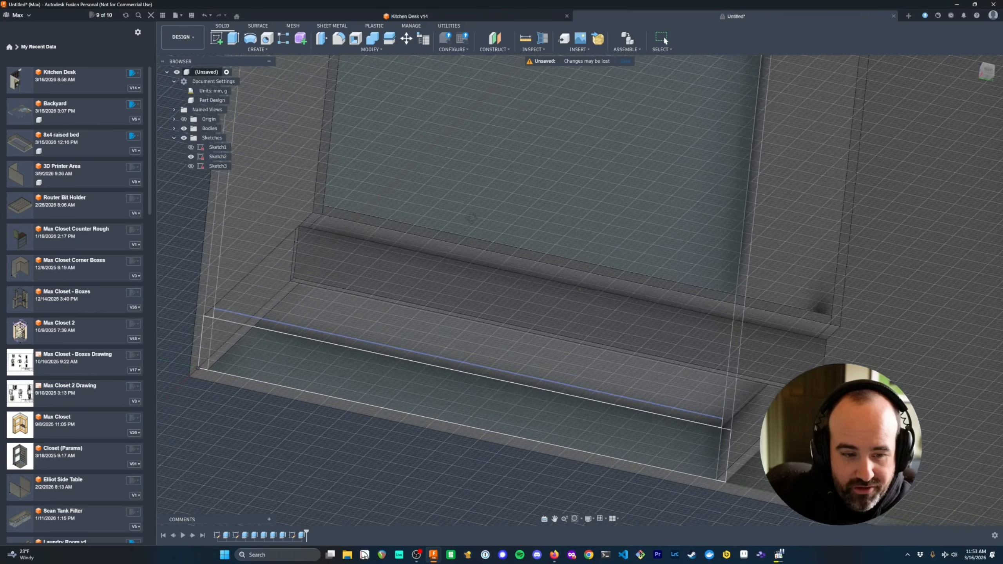
- Turn off the layout grid display
shift+middle_drag(470, 218, 459, 218)
scroll(482, 307, down, 1)
middle_drag(481, 307, 570, 279)
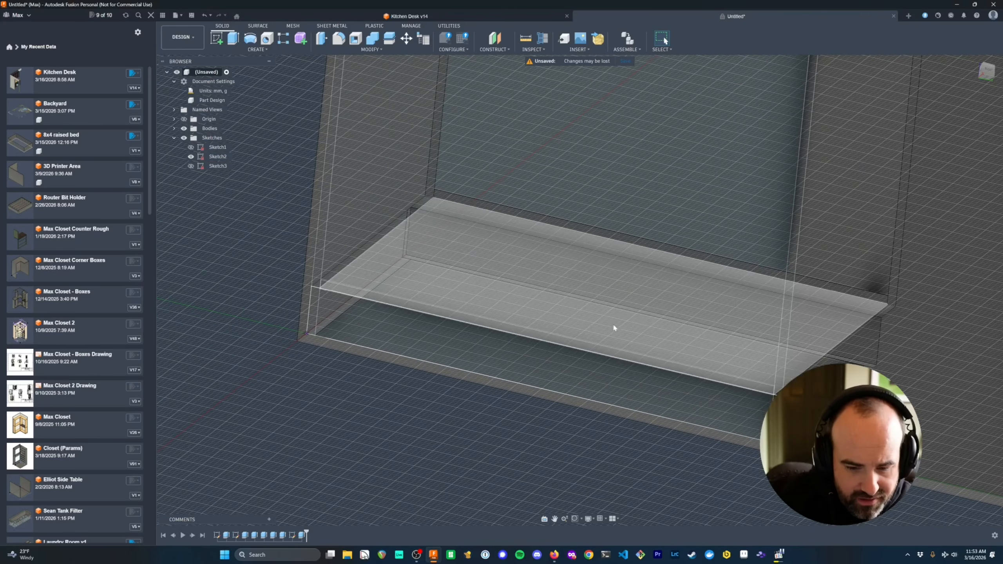
click(602, 521)
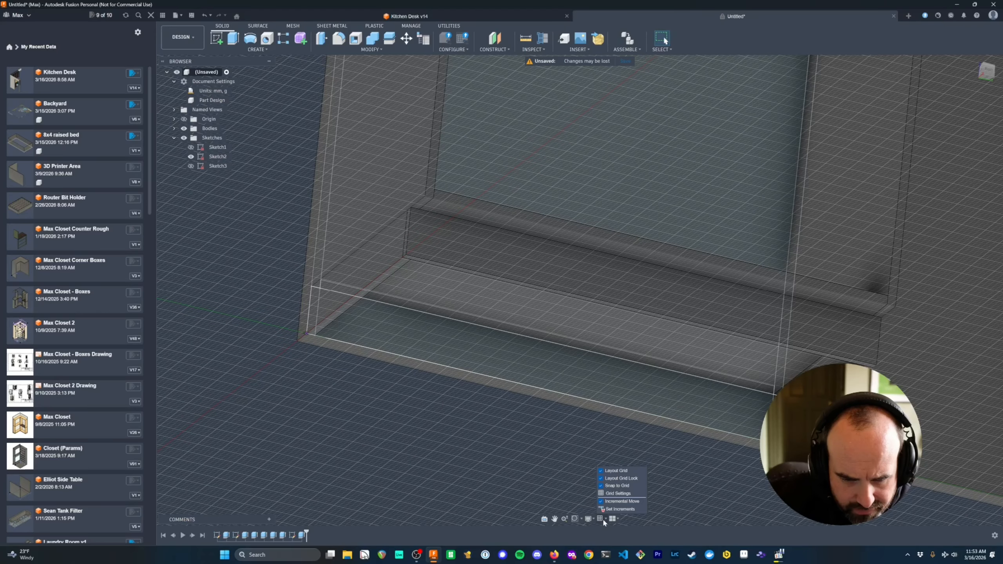
click(615, 471)
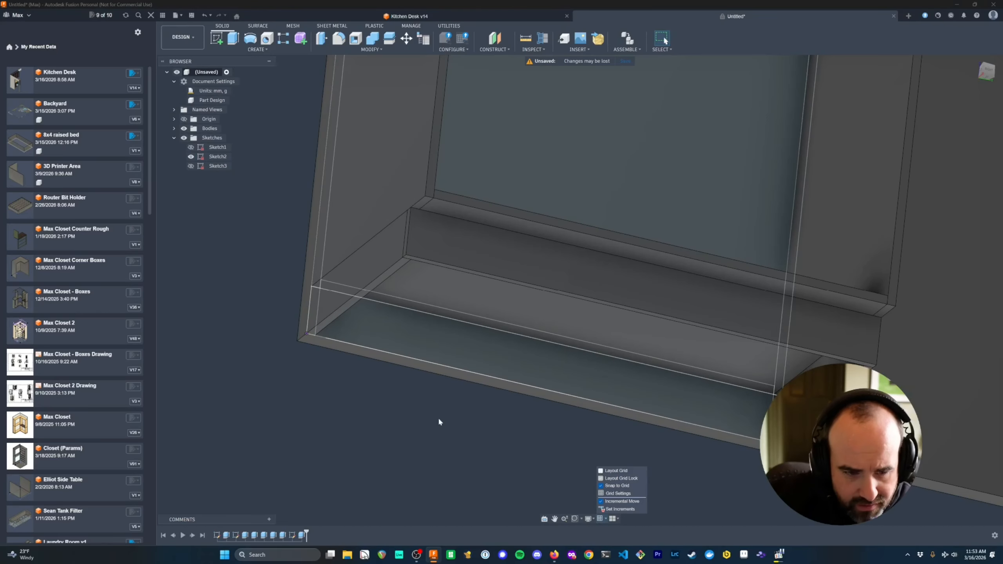
click(391, 430)
mouse_move(604, 252)
shift+middle_down()
mouse_move(616, 332)
mouse_move(622, 311)
mouse_move(435, 340)
mouse_move(667, 330)
mouse_move(630, 300)
mouse_move(531, 312)
mouse_move(553, 215)
mouse_move(481, 295)
mouse_move(585, 222)
mouse_move(652, 155)
mouse_move(631, 314)
mouse_move(616, 255)
mouse_move(583, 239)
mouse_move(629, 237)
mouse_move(615, 212)
shift+middle_up()
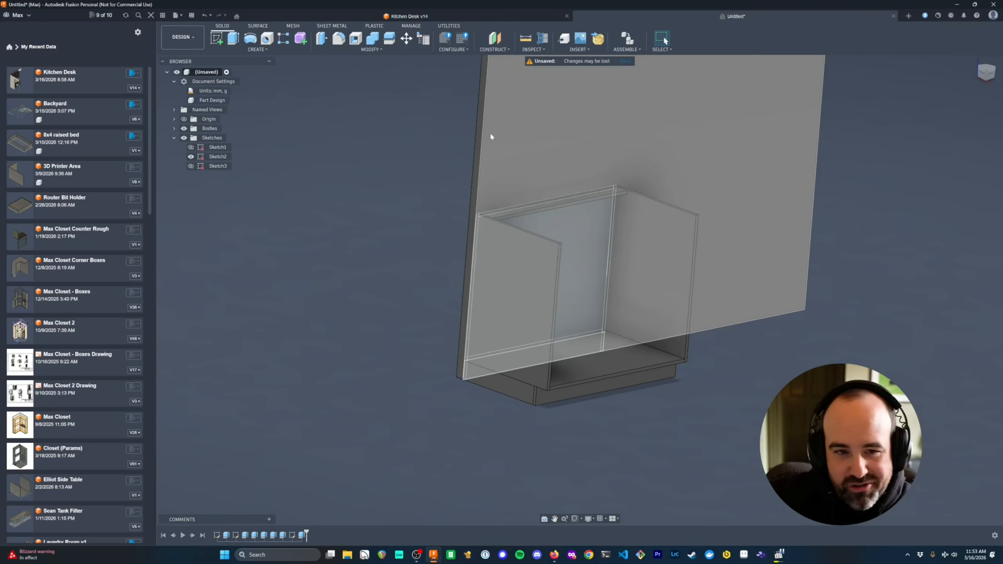
scroll(623, 182, up, 10)
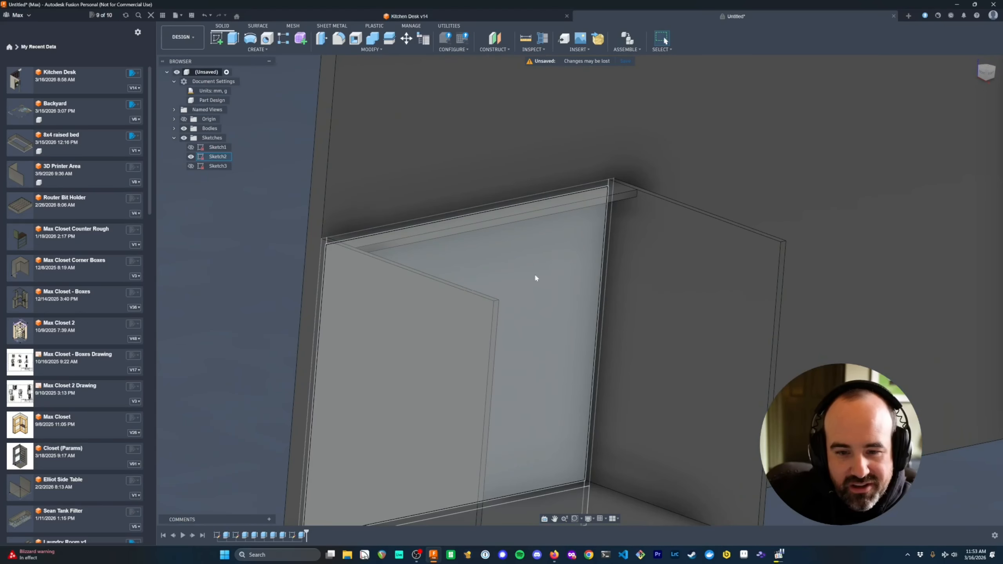
scroll(588, 311, down, 3)
shift+middle_drag(710, 317, 730, 282)
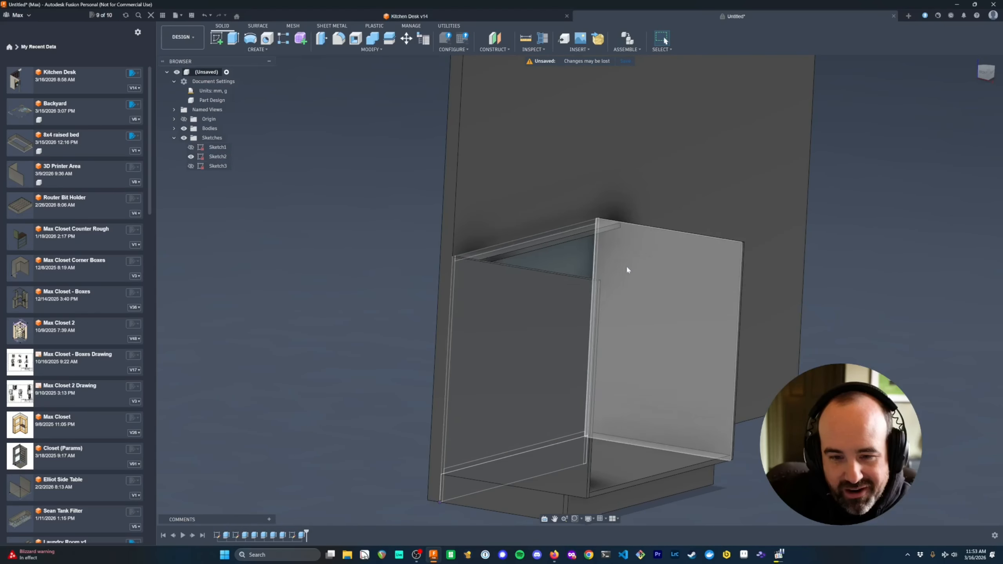
shift+middle_drag(498, 302, 494, 269)
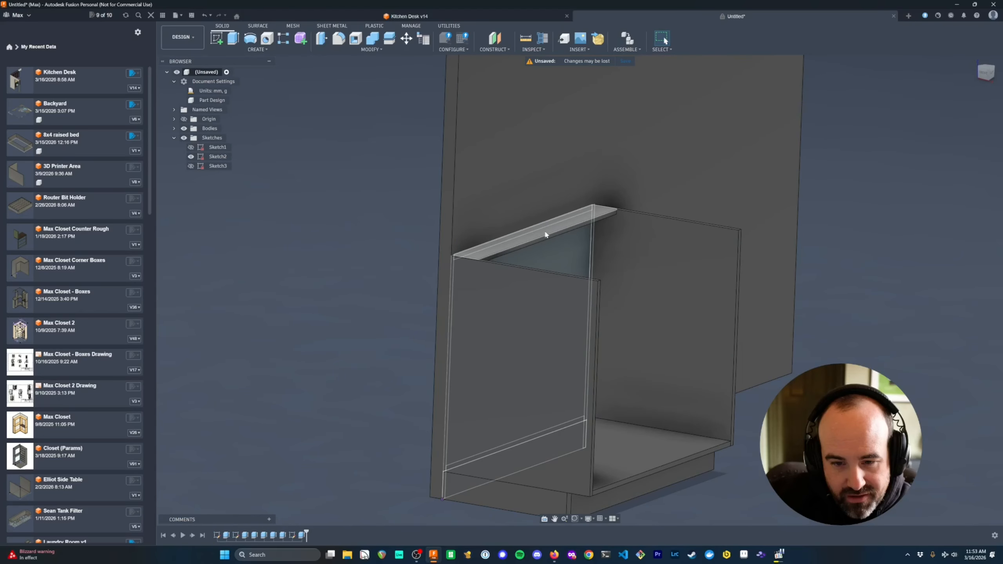
- Hide Sketch2 so its outlines no longer overlay the cabinet
scroll(560, 239, up, 3)
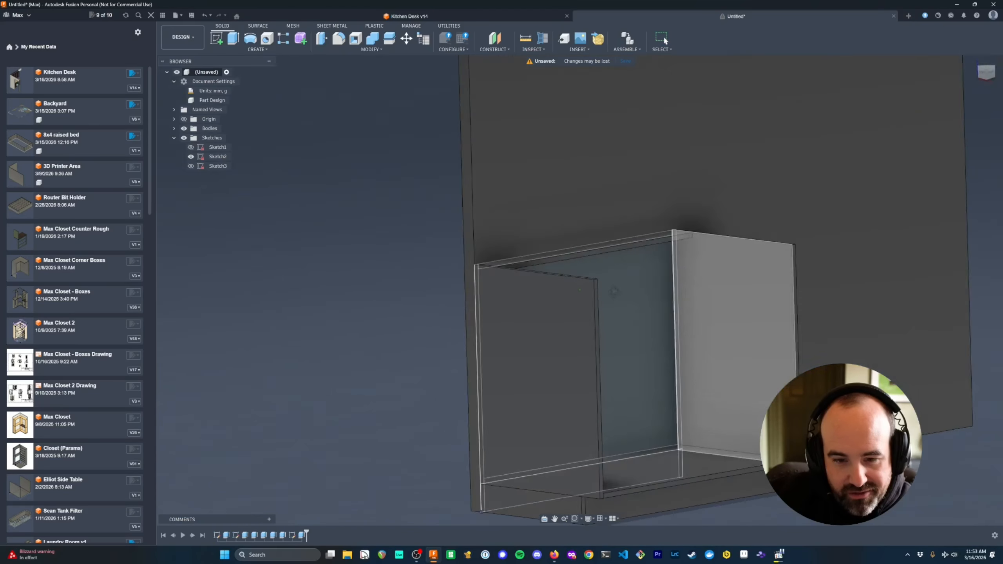
shift+middle_drag(614, 292, 514, 300)
mouse_move(681, 320)
shift+middle_down()
mouse_move(777, 326)
mouse_move(723, 324)
shift+middle_up()
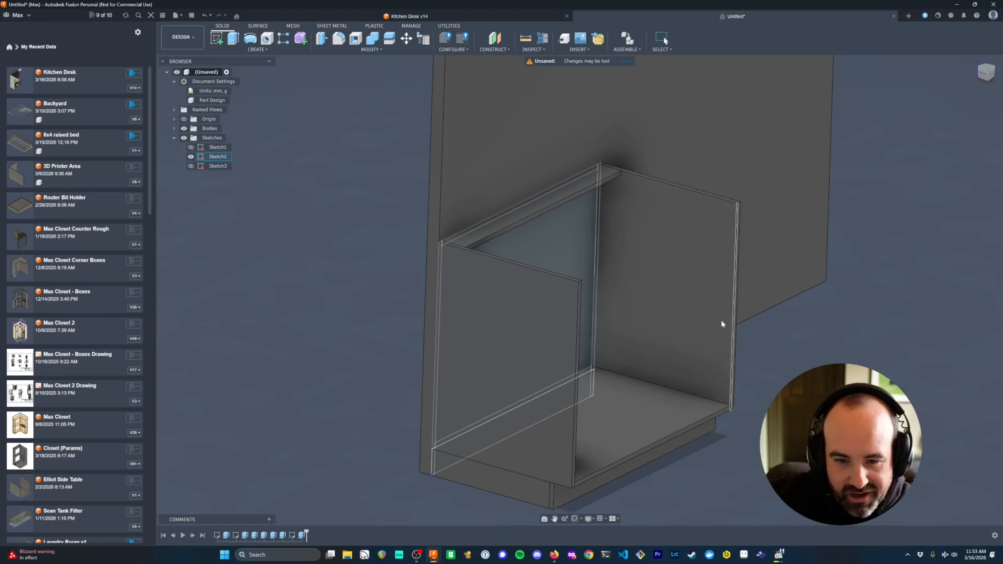
click(191, 156)
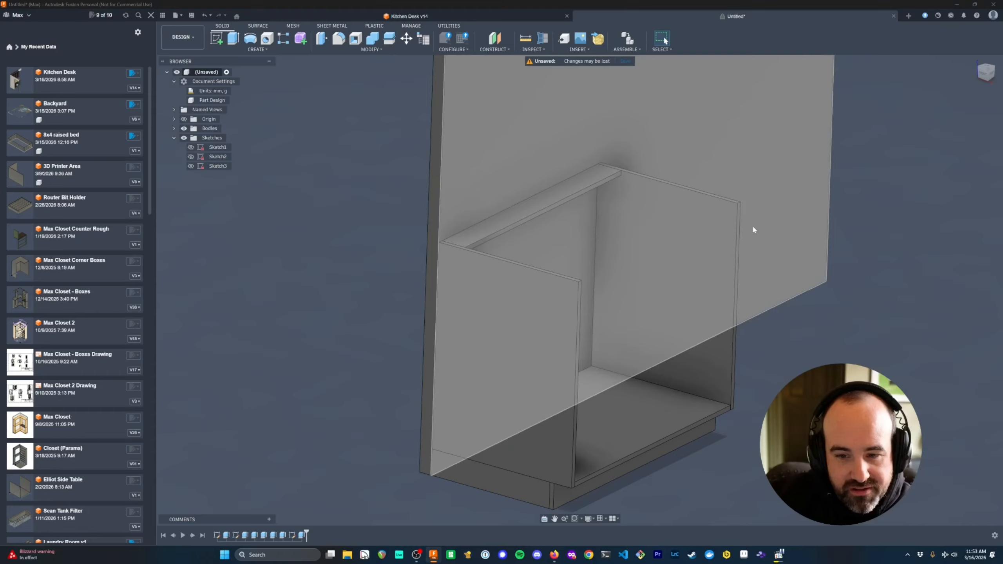
- Start a sketch on the inner face of the right cabinet side and expand the list of bodies
click(217, 38)
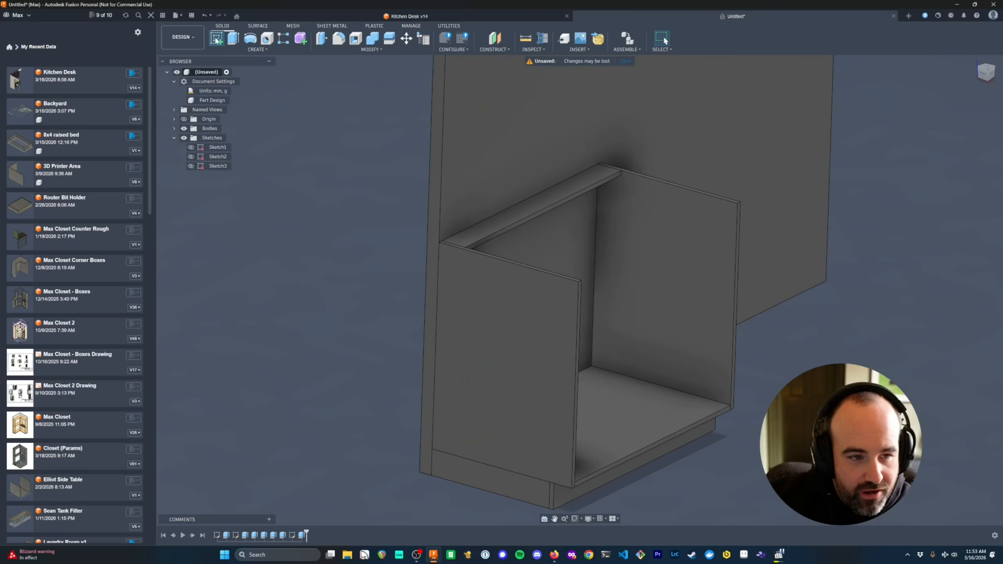
click(734, 223)
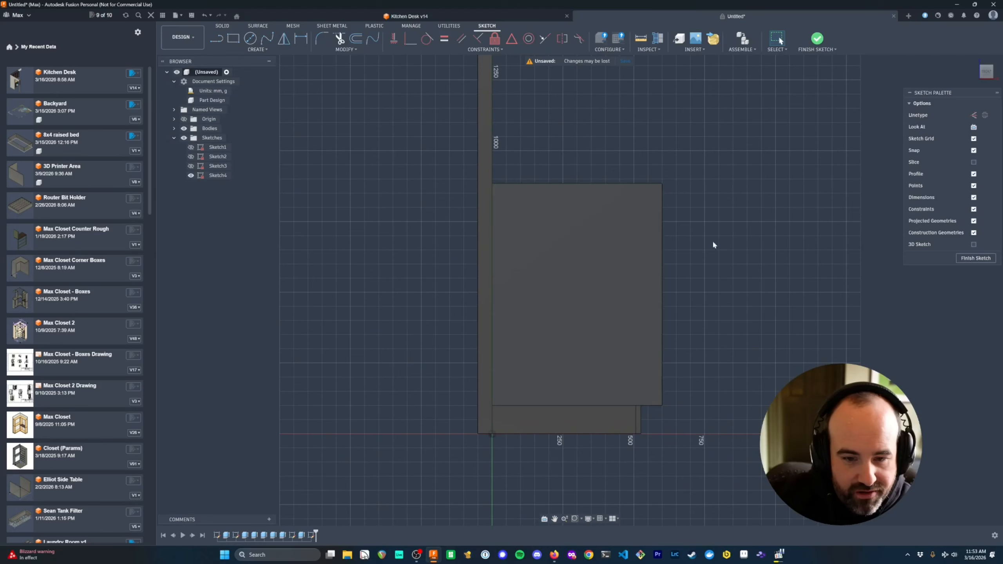
click(174, 129)
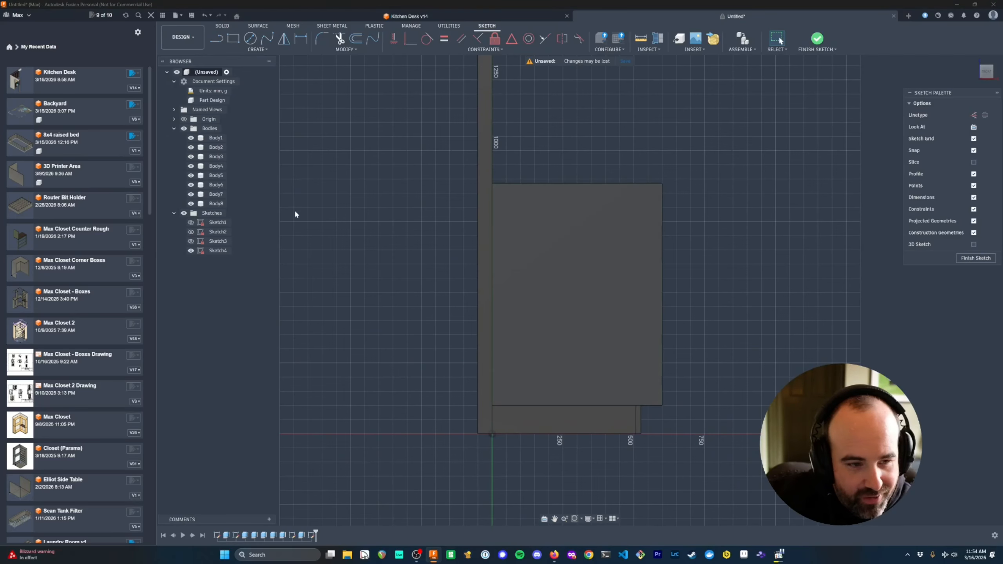
click(192, 149)
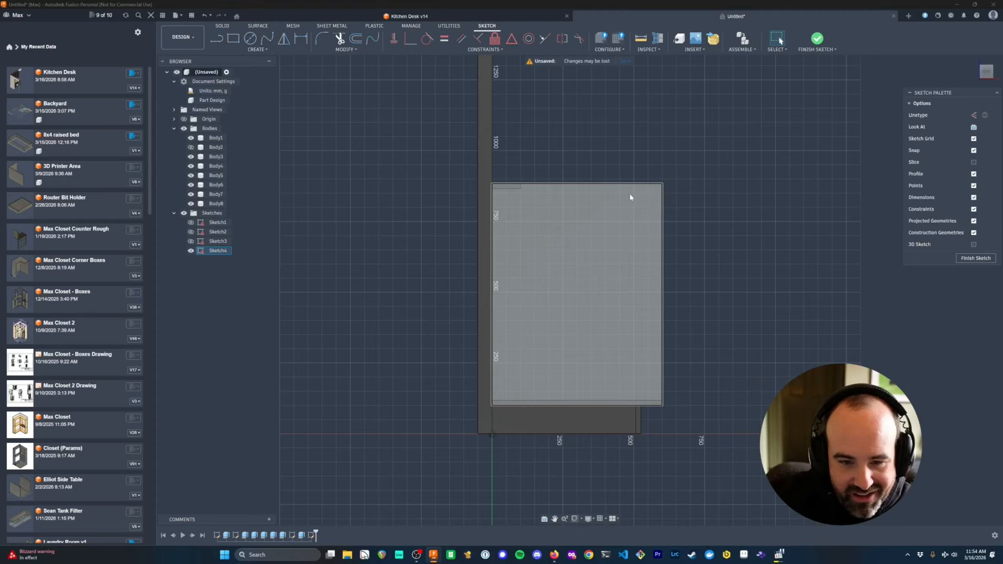
shift+middle_drag(630, 195, 551, 228)
click(191, 148)
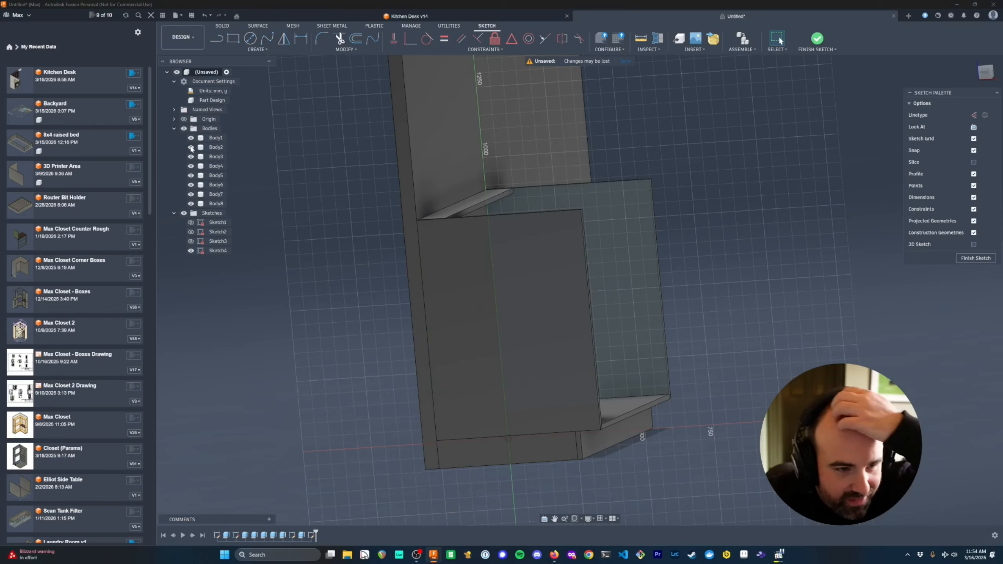
- Rename the wall body as Wall and the left cabinet side body as CabLeft
shift+middle_drag(718, 255, 637, 266)
click(216, 138)
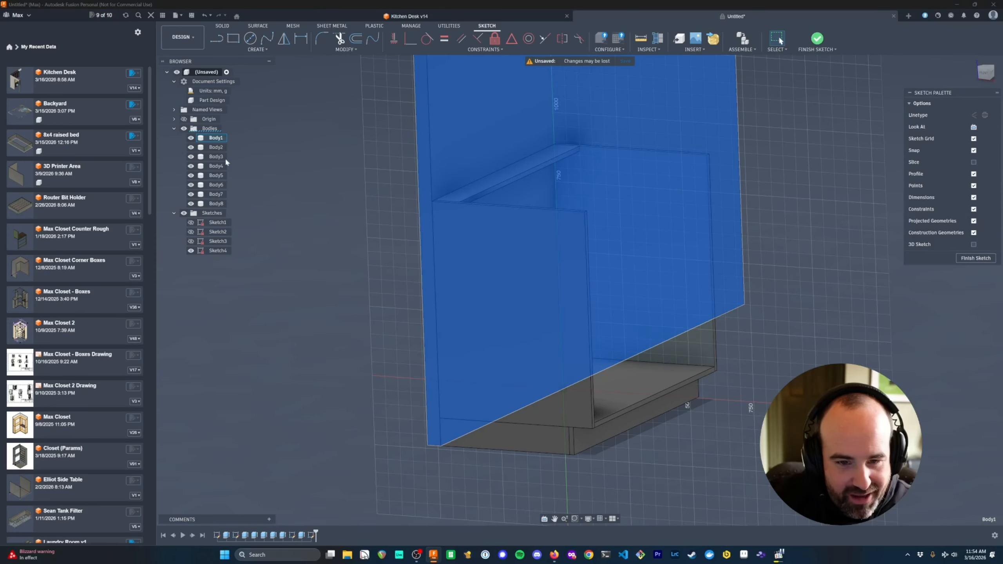
double_click(209, 139)
text(Wall)
key(Return)
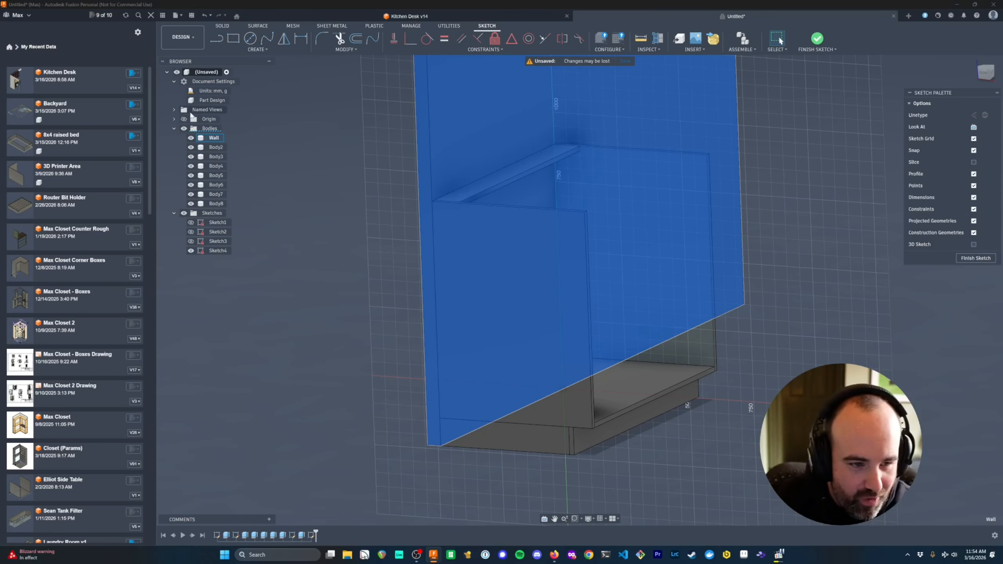
click(216, 147)
double_click(216, 147)
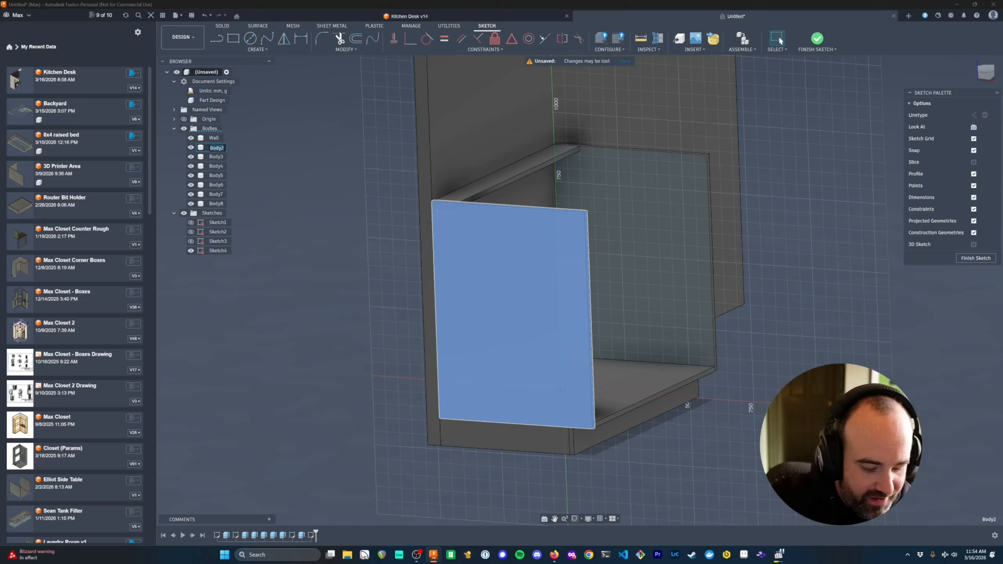
key(Return)
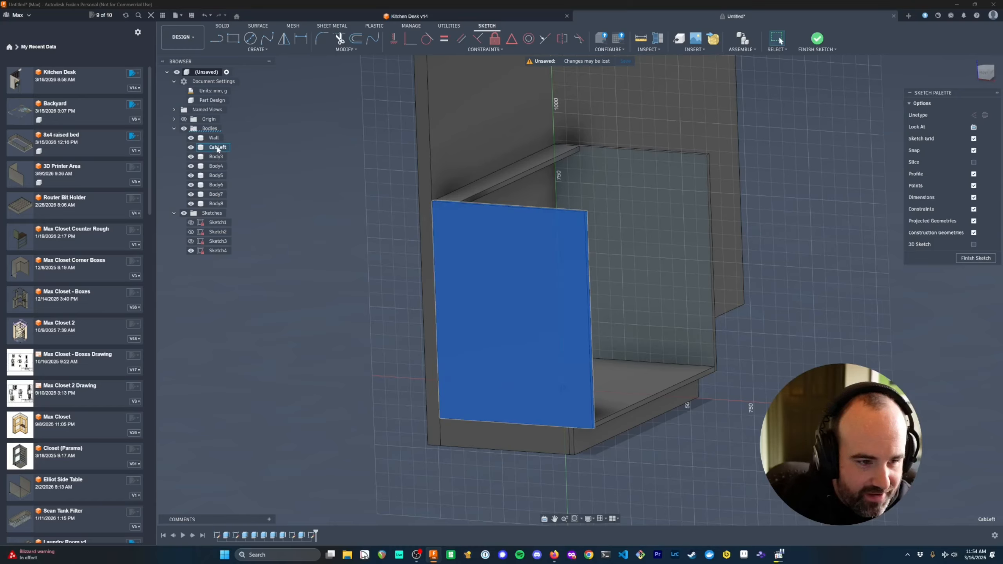
- Rename the right cabinet side body as CabRight and the cabinet floor body as CabBottom
double_click(217, 156)
text(CabR)
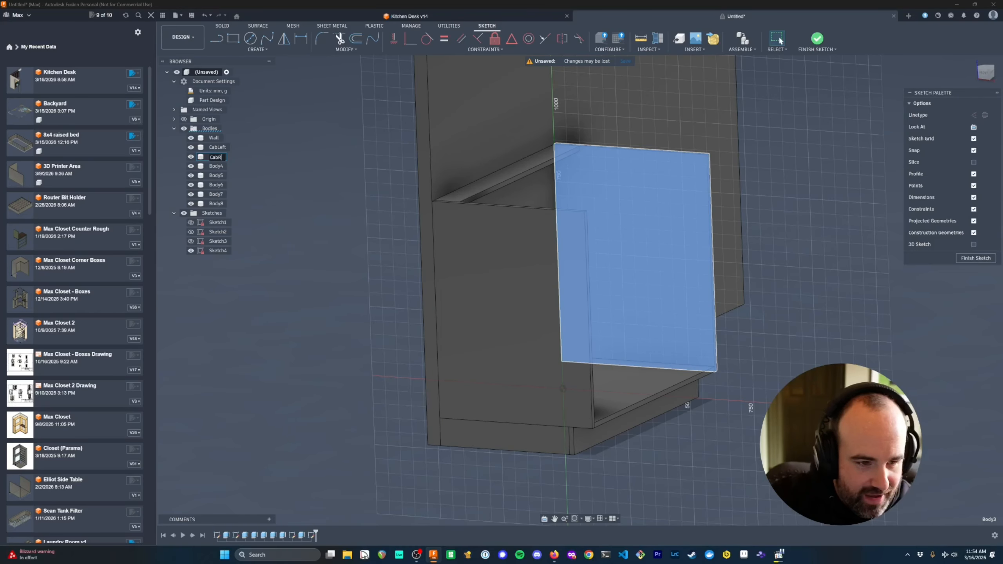
text(ight)
key(Return)
click(213, 167)
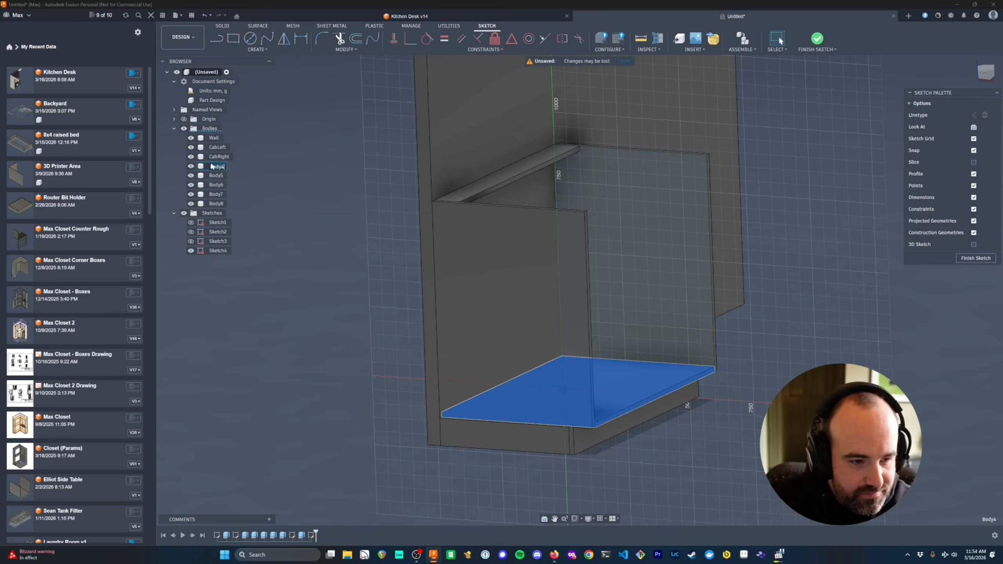
double_click(214, 166)
text(CabBottom)
key(Return)
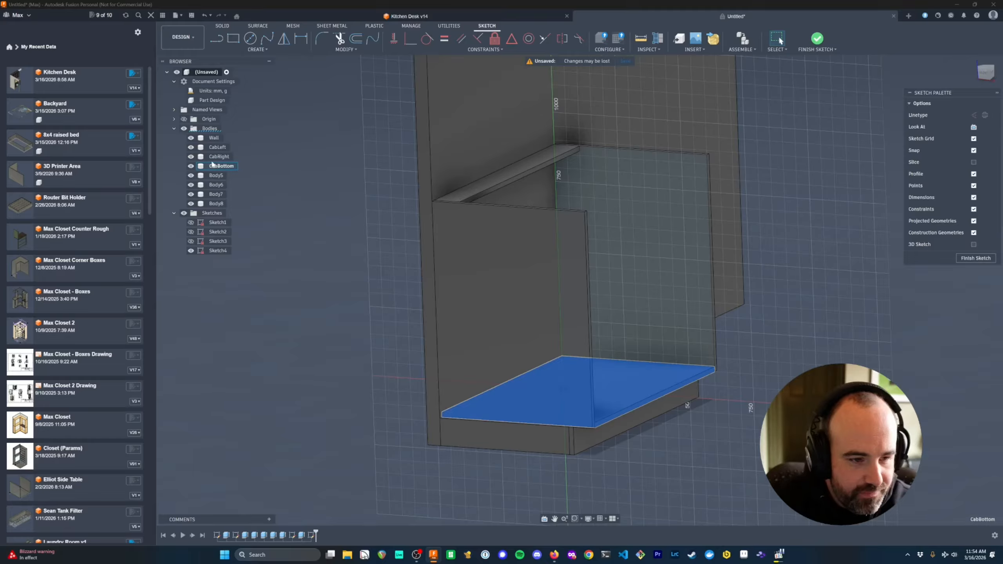
- Rename the rear stretcher body along the wall as Stretcher 1
click(214, 176)
double_click(213, 175)
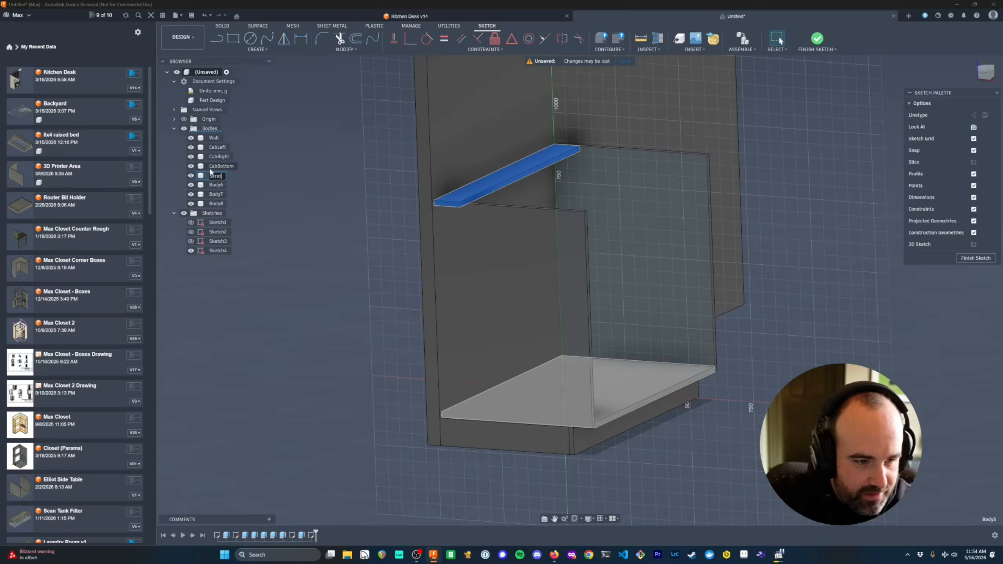
text(Stretcher 1)
key(Return)
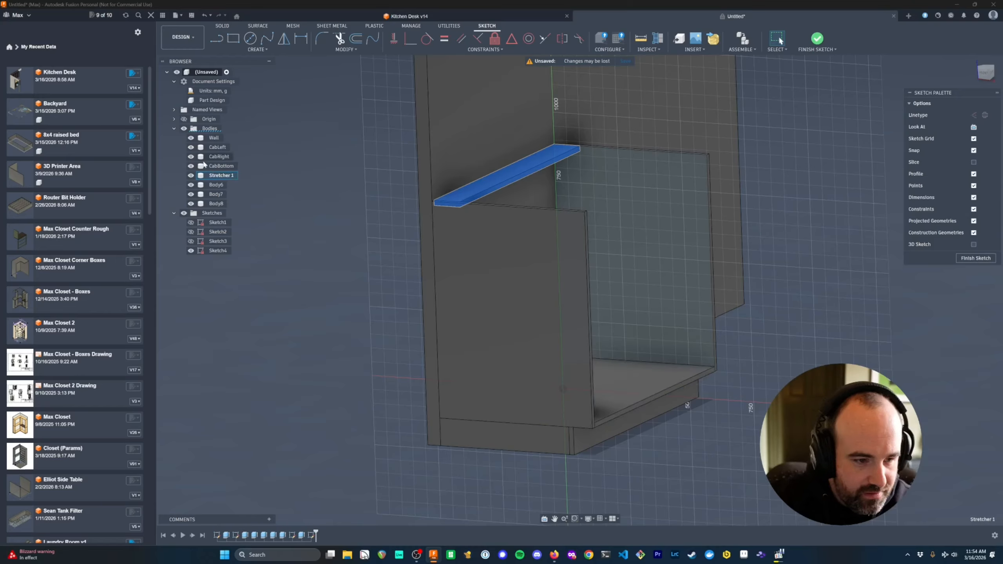
- Rename the left, right and front toe kick bodies as ToeLeft, ToeRight and ToeFront
click(213, 185)
double_click(214, 185)
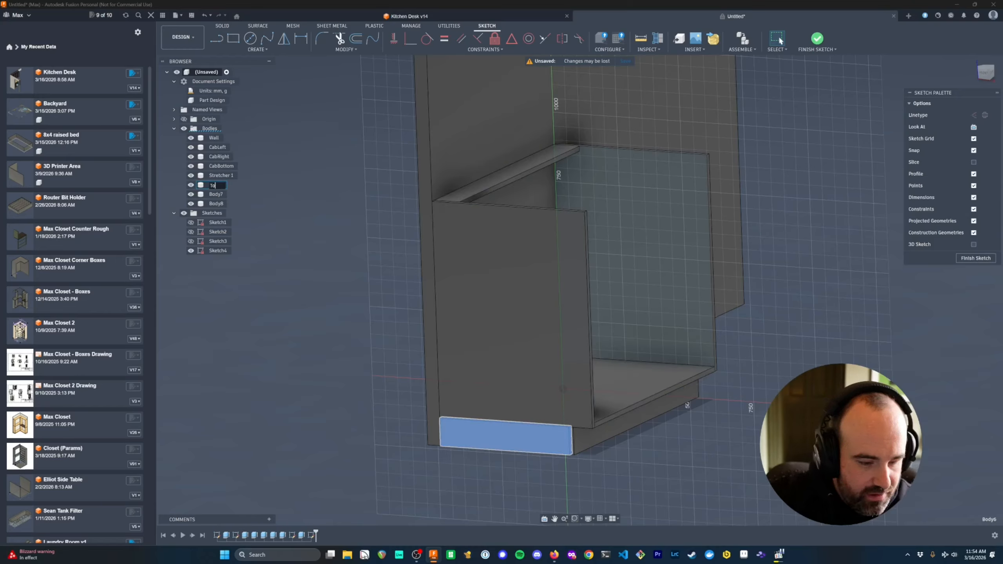
text(ToeLeft)
key(Return)
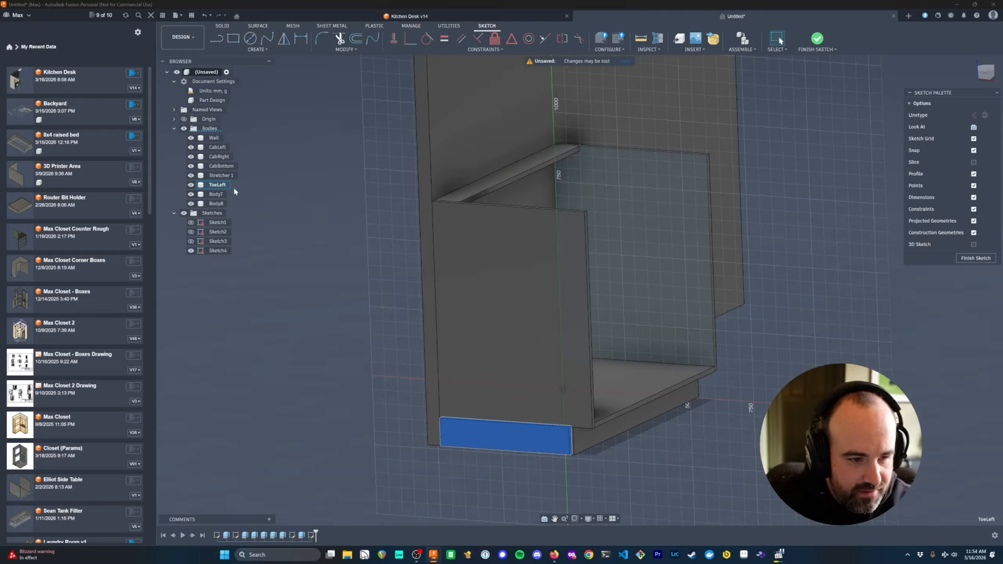
click(219, 196)
double_click(219, 196)
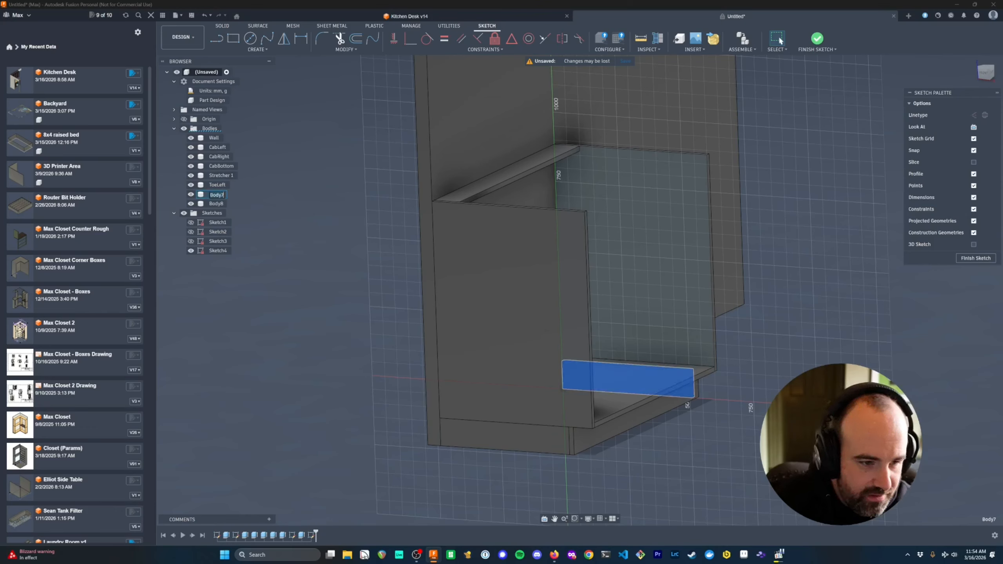
click(216, 204)
double_click(213, 204)
text(ToeFront)
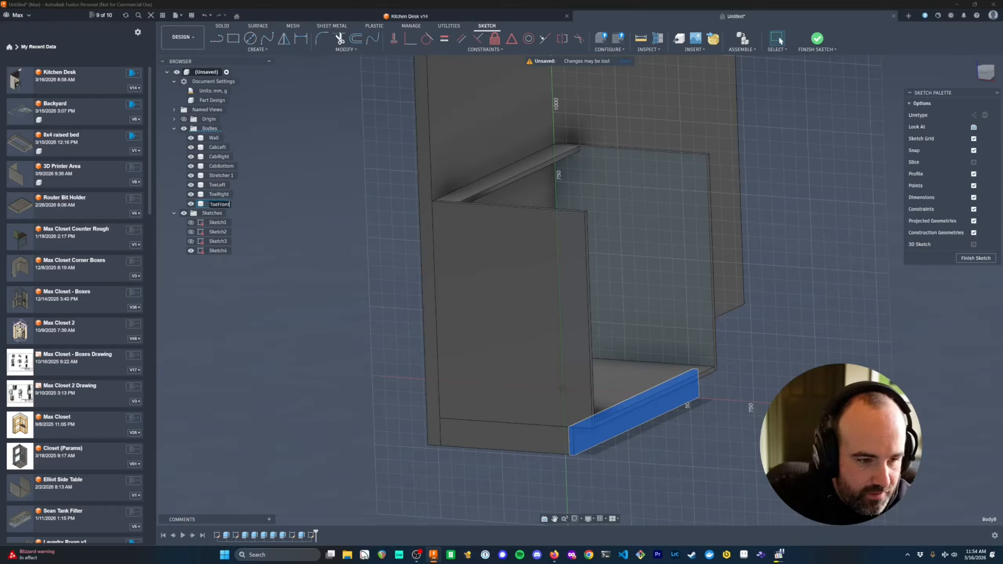
key(Return)
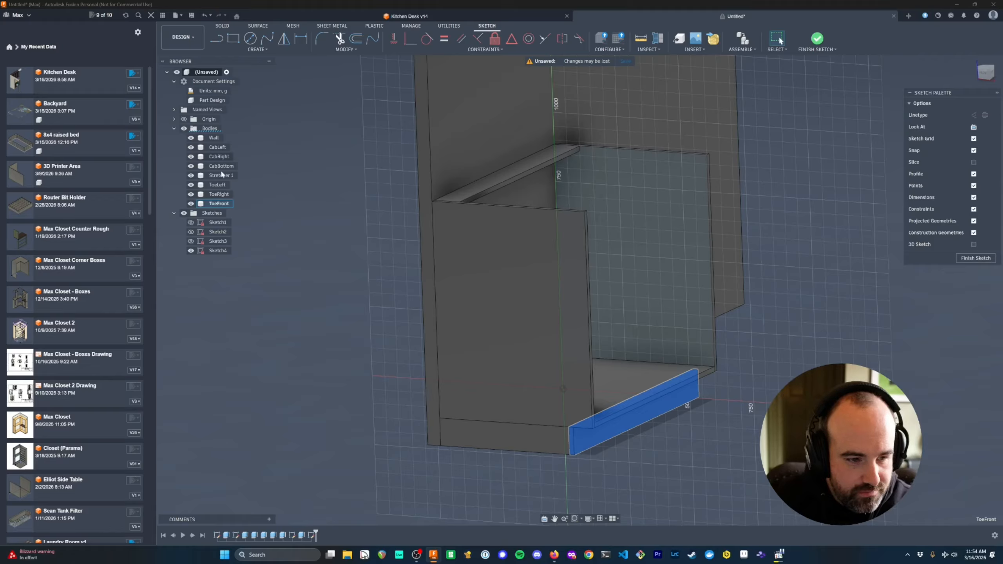
- Hide the CabLeft body to expose the active sketch plane on the inner face of CabRight
click(214, 251)
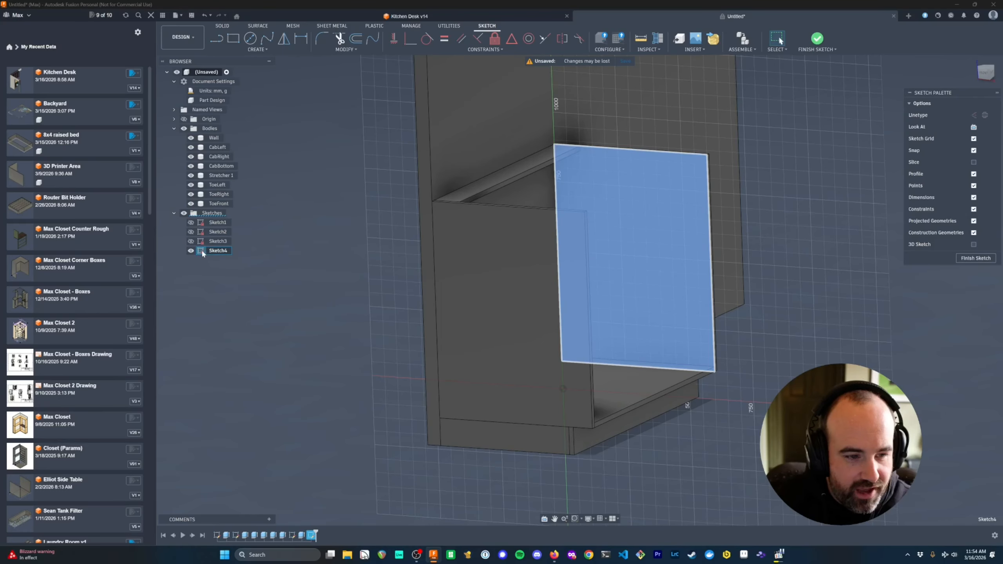
key(Escape)
click(201, 249)
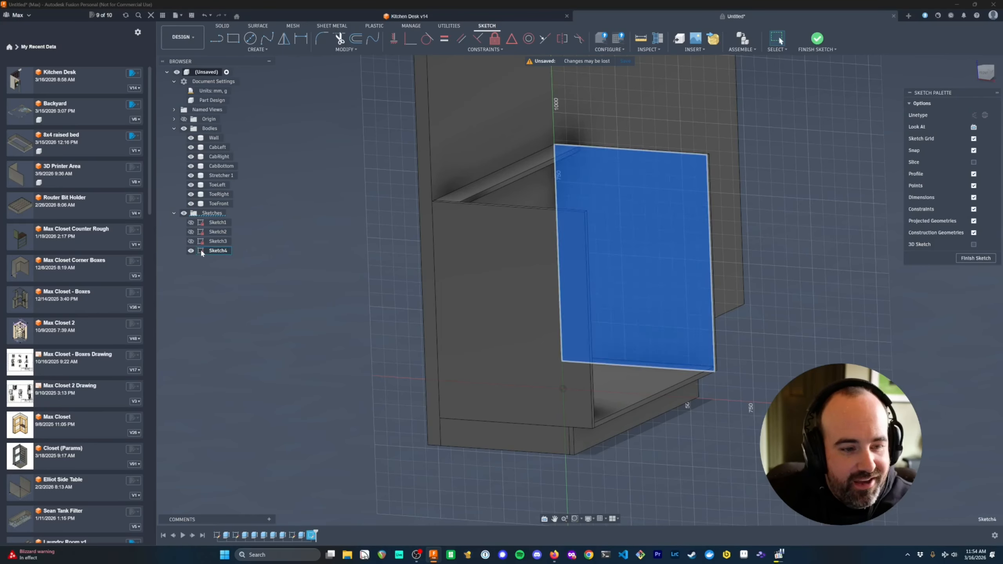
click(191, 148)
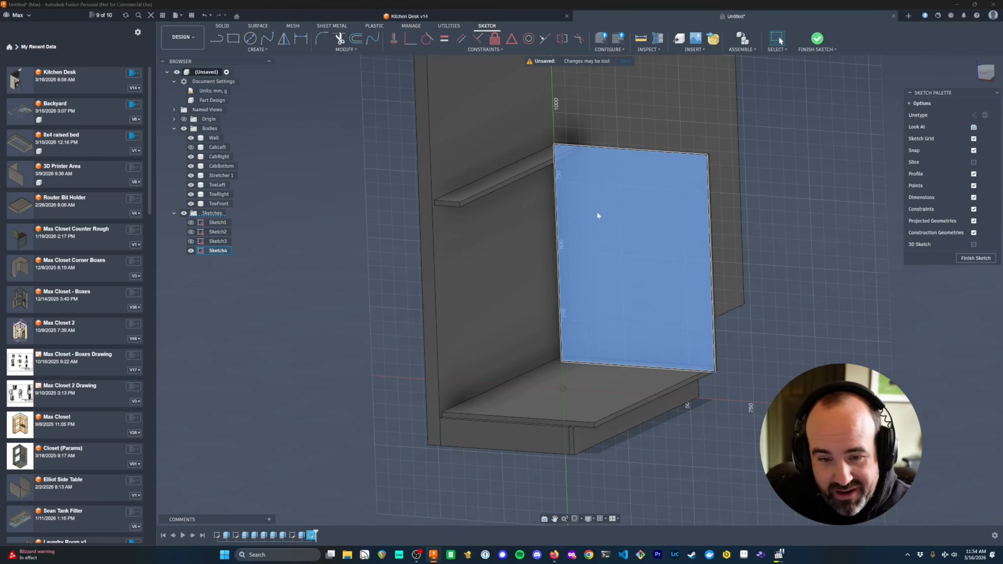
mouse_move(598, 215)
shift+middle_down()
mouse_move(661, 257)
mouse_move(700, 157)
shift+middle_up()
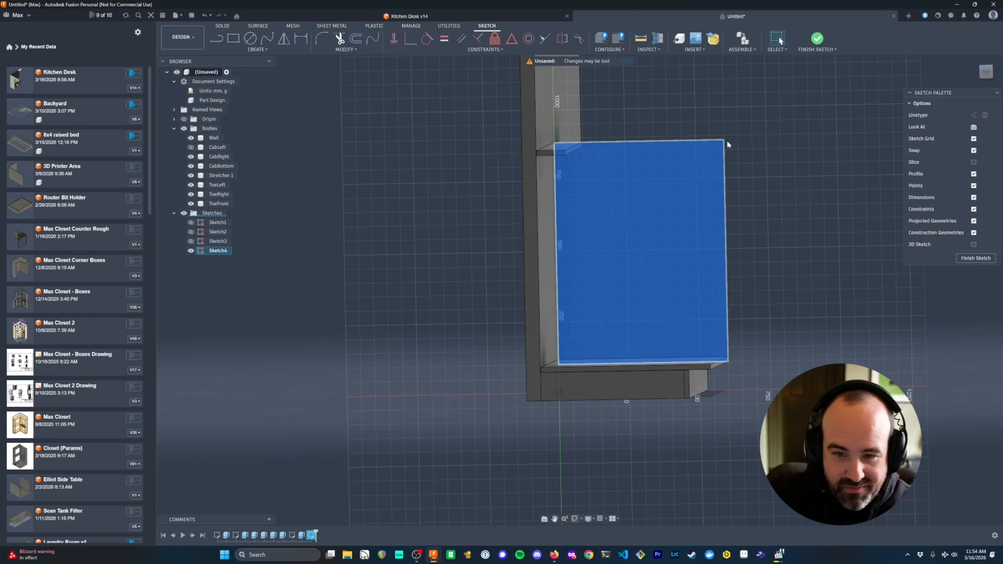
- Draw a rectangle stretcher_w wide and ply_thick high from the upper front corner of CabRight's inner face and finish the sketch
key(r)
scroll(745, 156, up, 3)
click(713, 133)
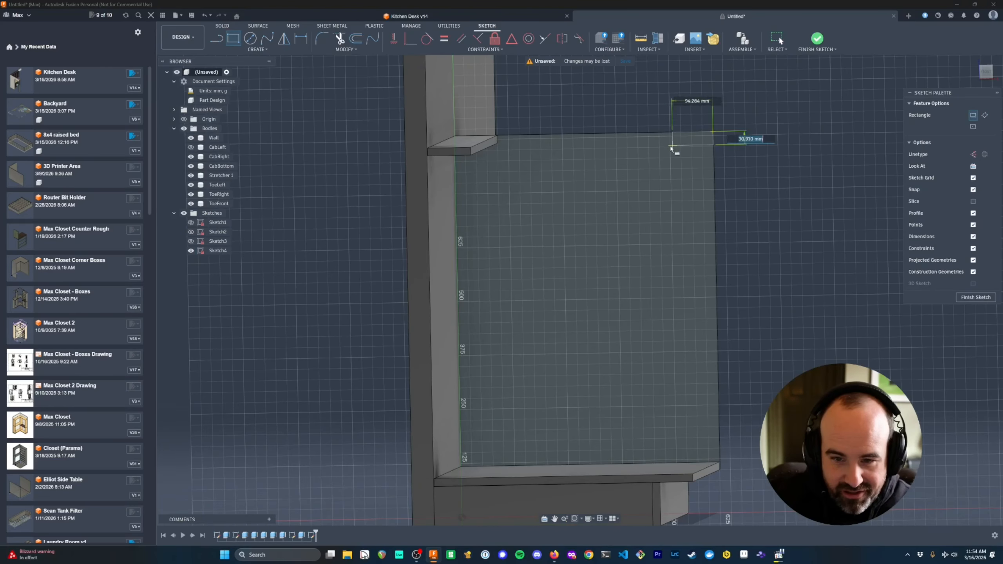
text(ply_thick)
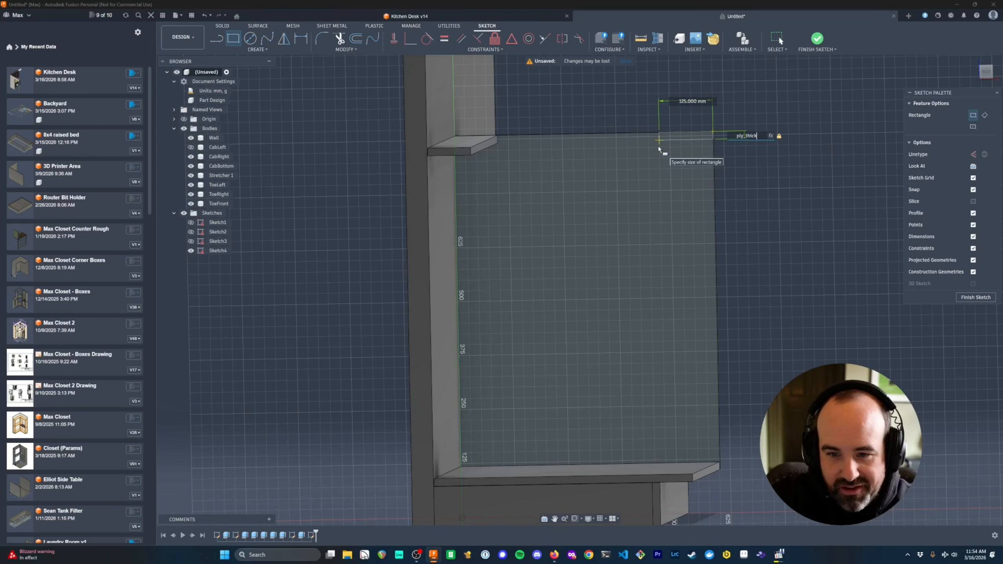
key(Tab)
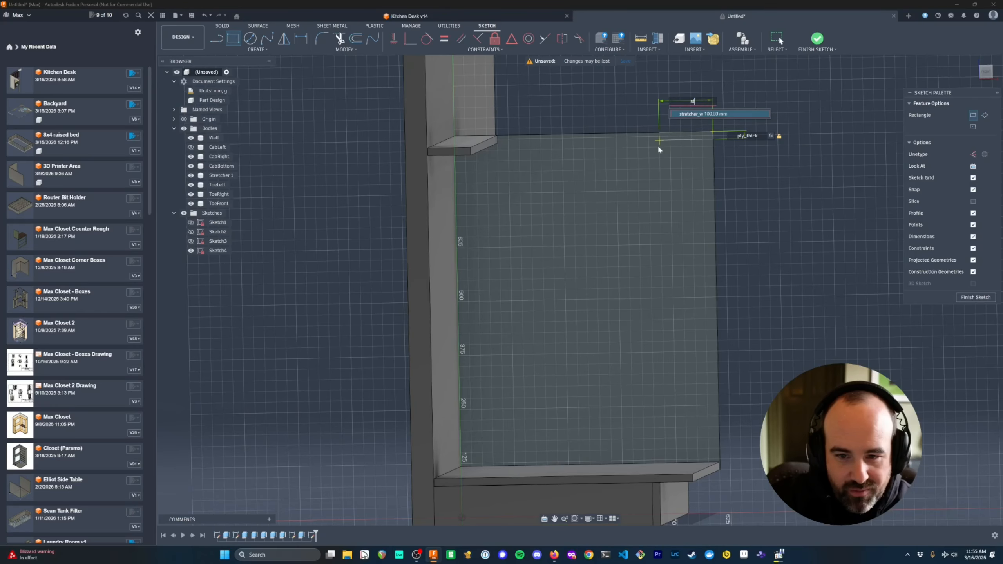
key(Return)
key(Escape)
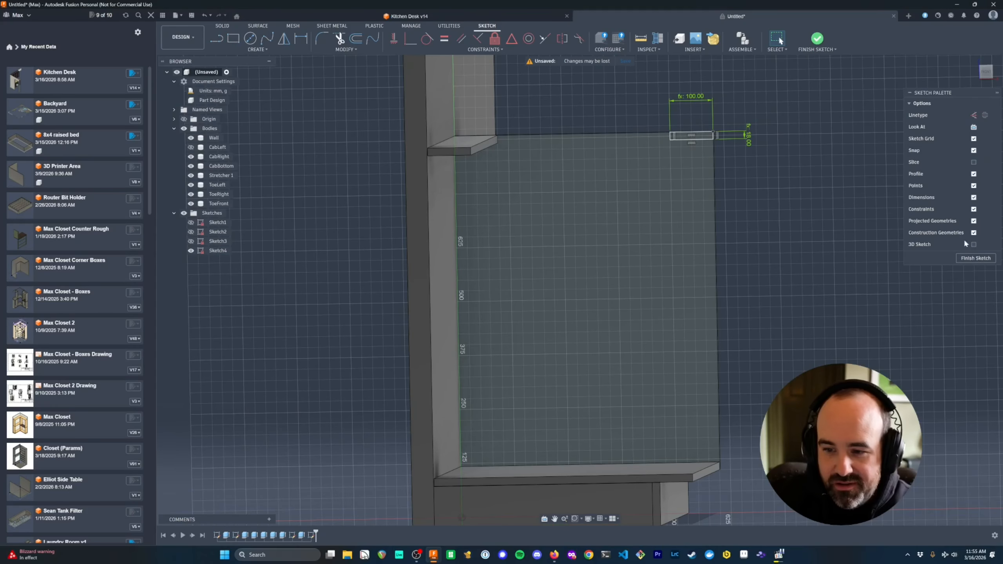
click(983, 261)
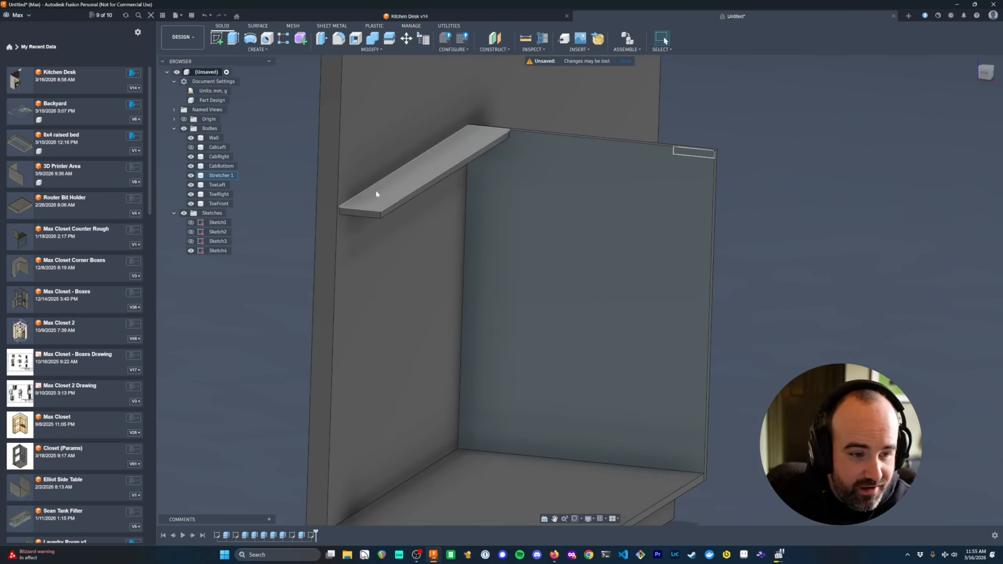
- Show CabLeft and extrude the front stretcher profile 964 mm to CabLeft's inner face as a new body
click(191, 147)
shift+middle_drag(691, 234, 784, 126)
click(785, 126)
shift+middle_drag(905, 247, 781, 312)
key(e)
shift+middle_drag(868, 288, 498, 314)
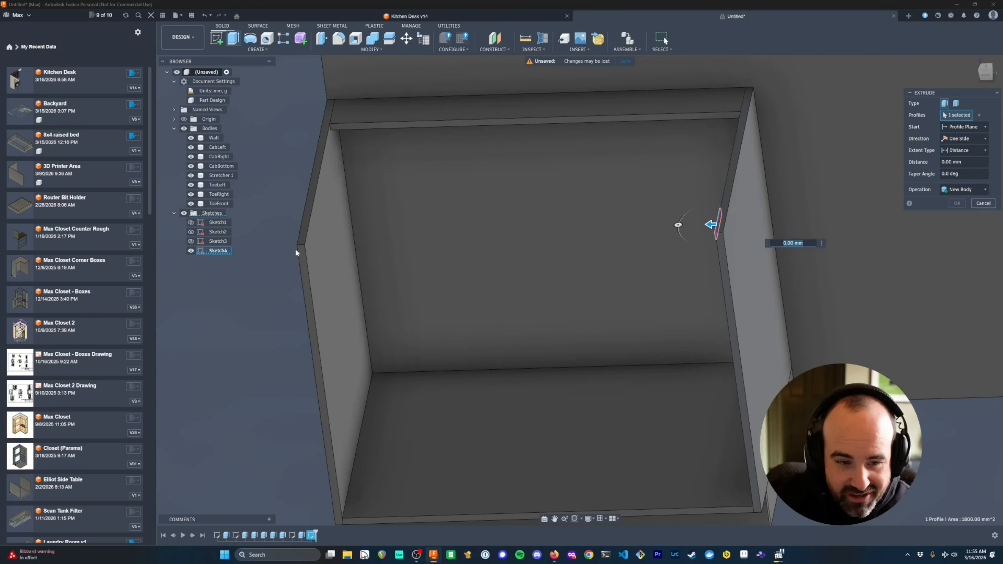
click(331, 248)
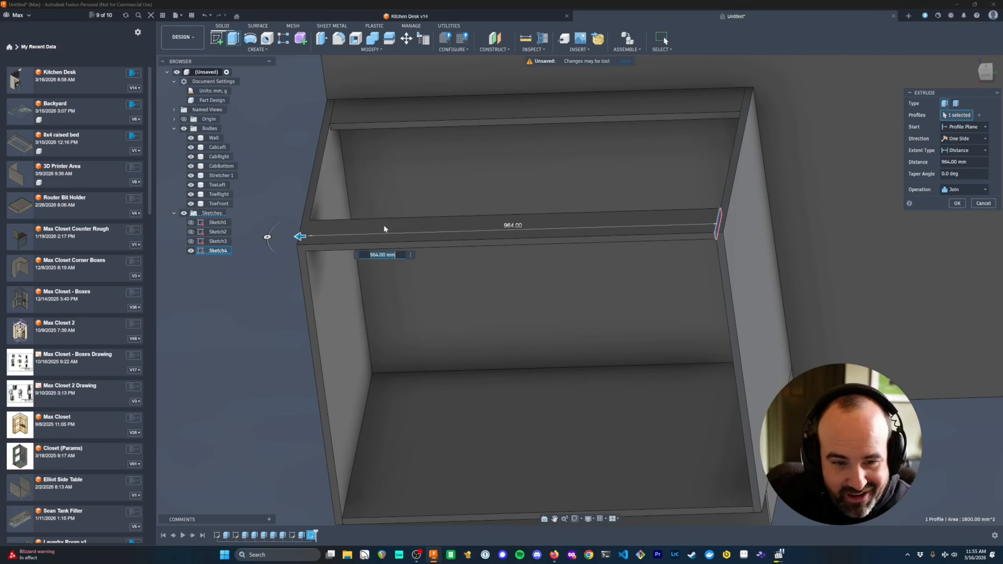
click(967, 190)
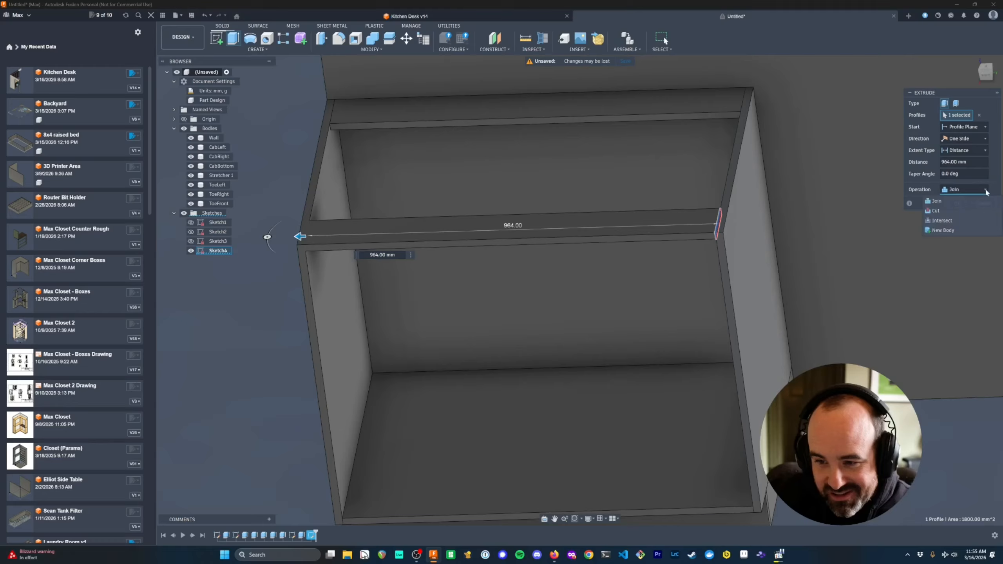
click(967, 229)
key(Return)
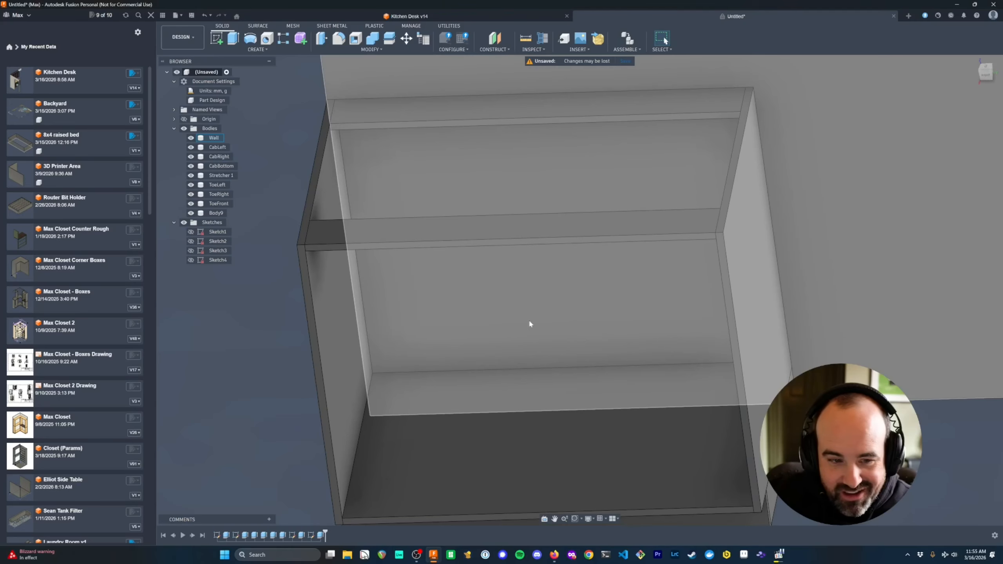
- Rename the new front stretcher body as Stretcher 2
shift+middle_drag(493, 355, 547, 256)
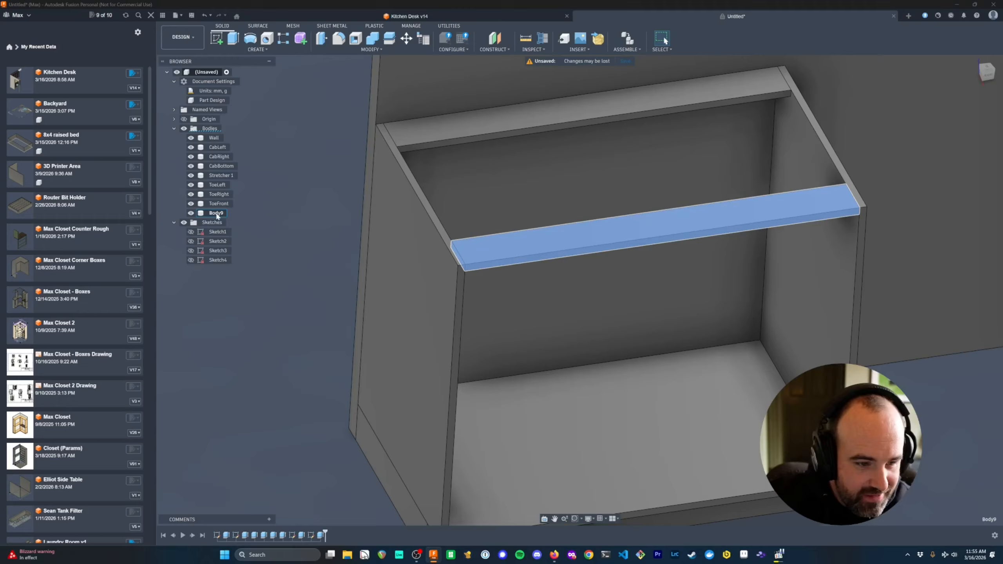
double_click(216, 214)
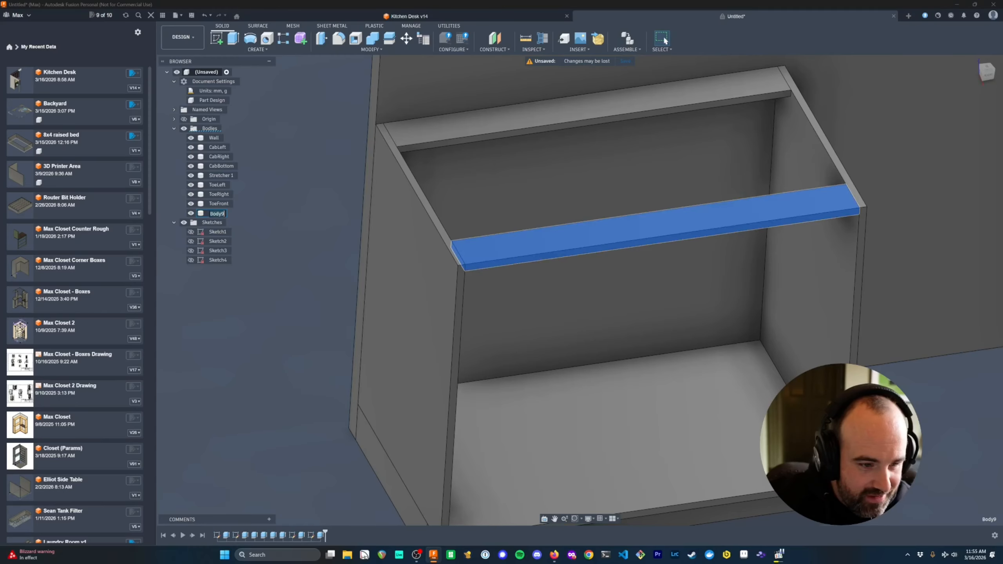
text(Stretcher 2)
key(Return)
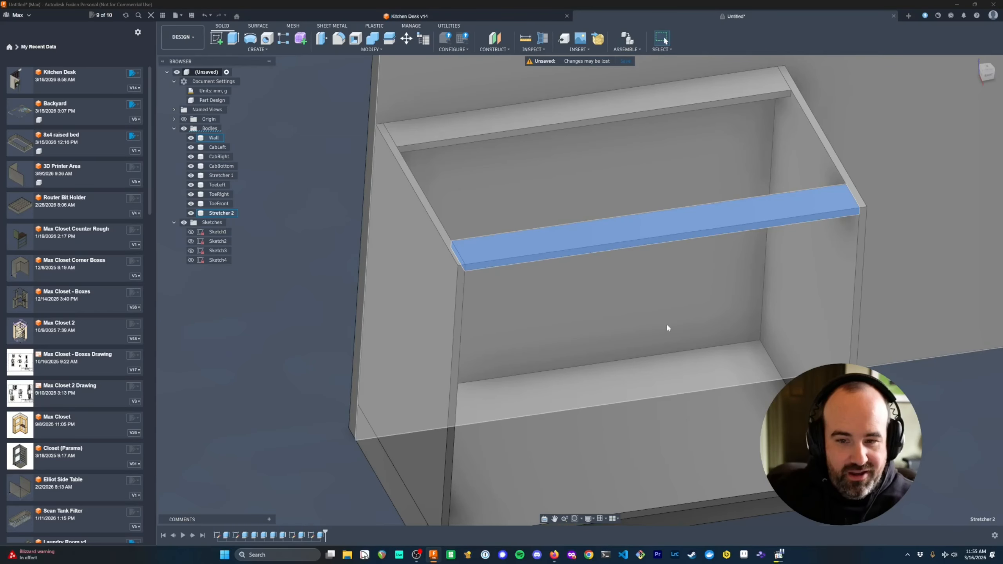
- Start a sketch on CabRight's inner face and hide CabLeft to expose the sketch plane
shift+middle_drag(666, 323, 762, 225)
middle_drag(857, 176, 760, 223)
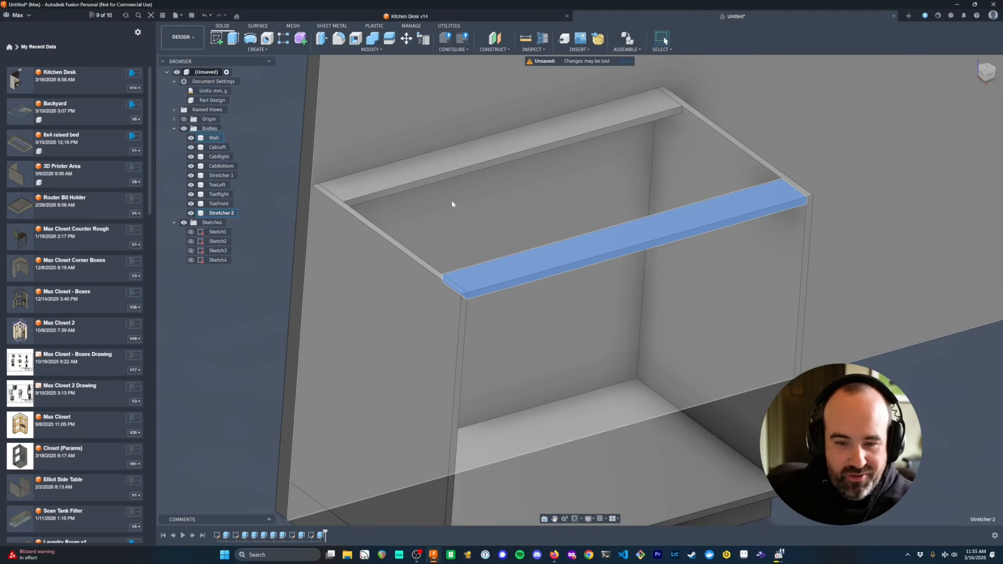
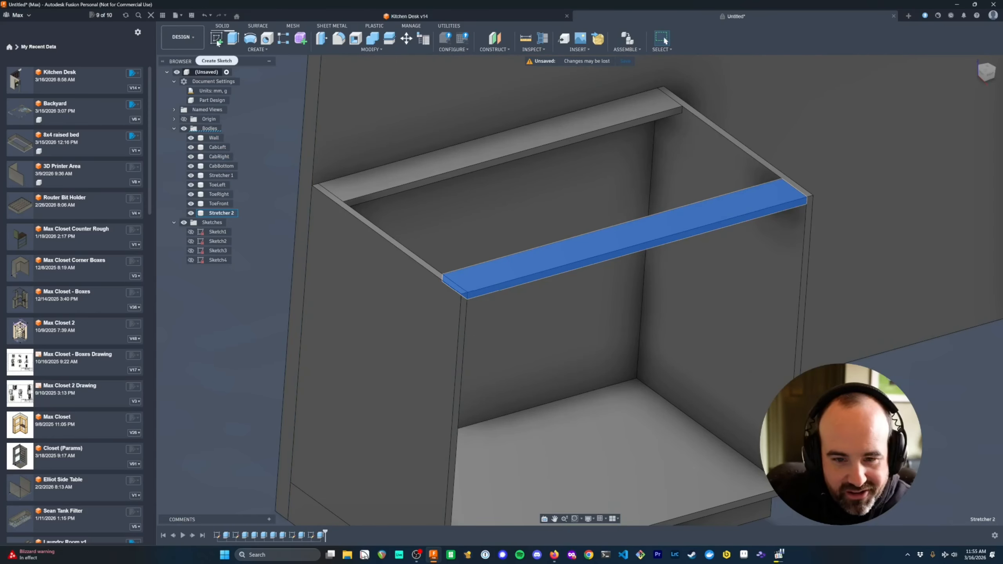
click(217, 42)
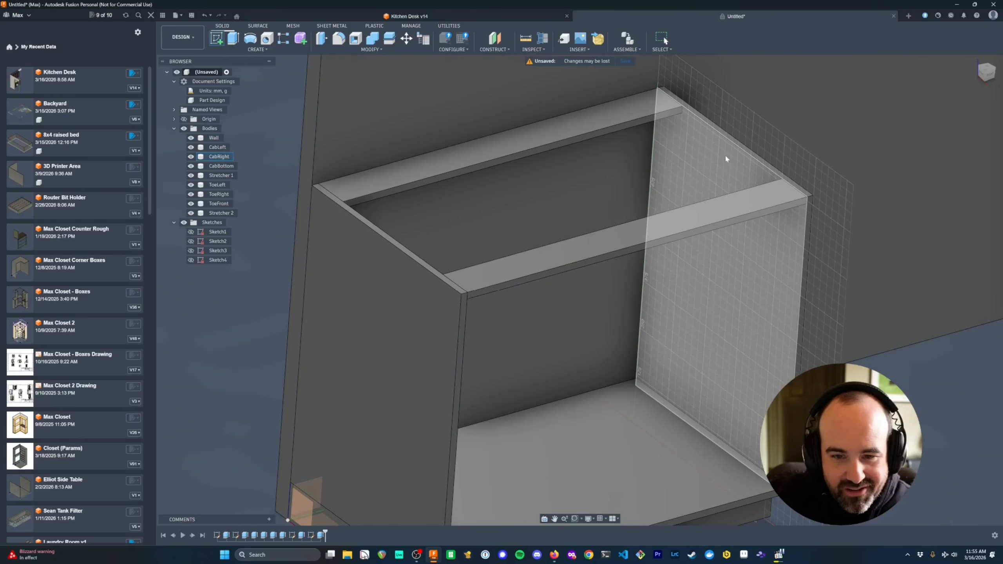
click(721, 169)
middle_drag(537, 339, 524, 346)
scroll(522, 346, down, 2)
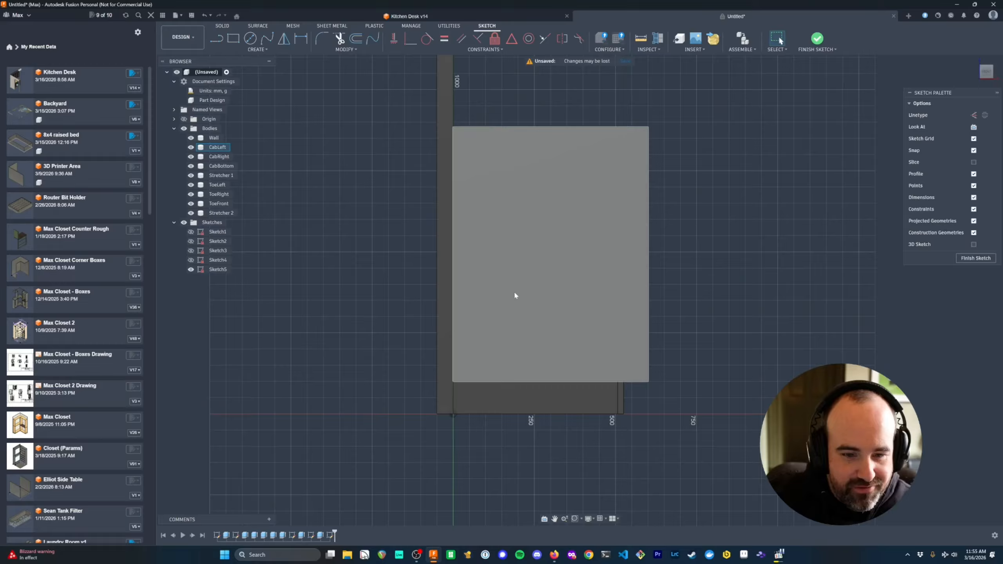
middle_drag(514, 291, 480, 325)
click(191, 147)
scroll(494, 297, up, 2)
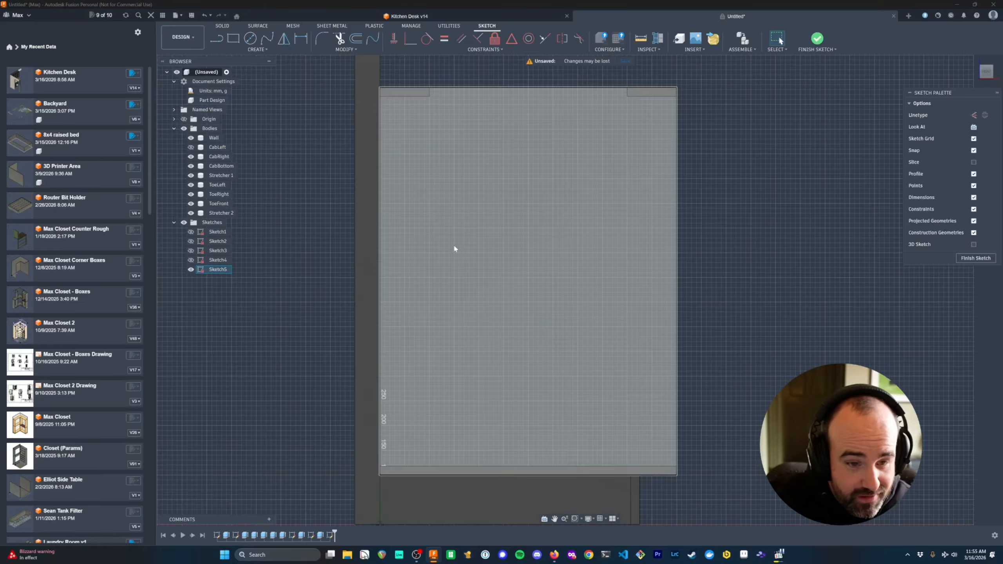
middle_drag(460, 222, 499, 259)
- Project the end face of the rear stretcher, Stretcher 1, into the sketch
key(r)
scroll(428, 173, up, 3)
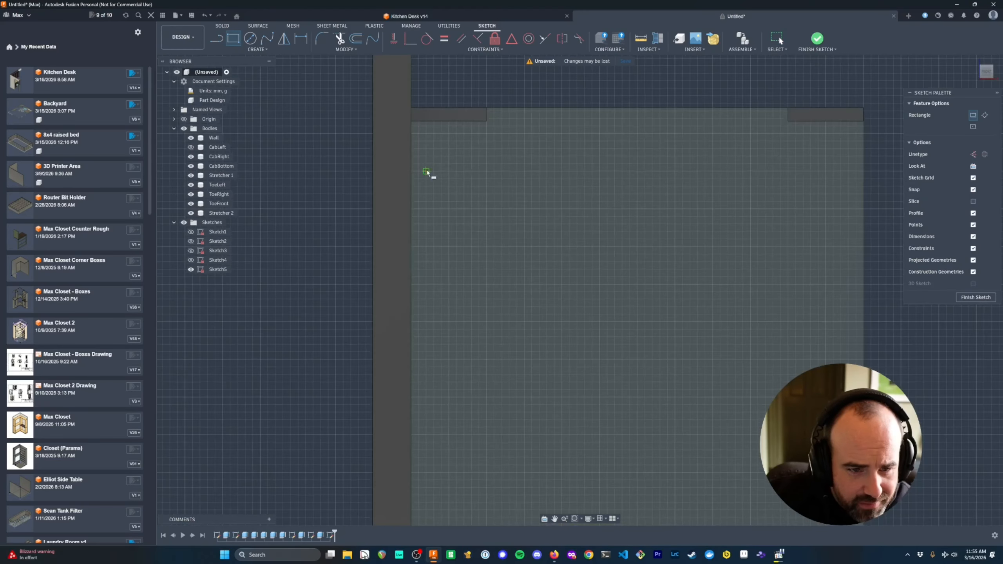
key(p)
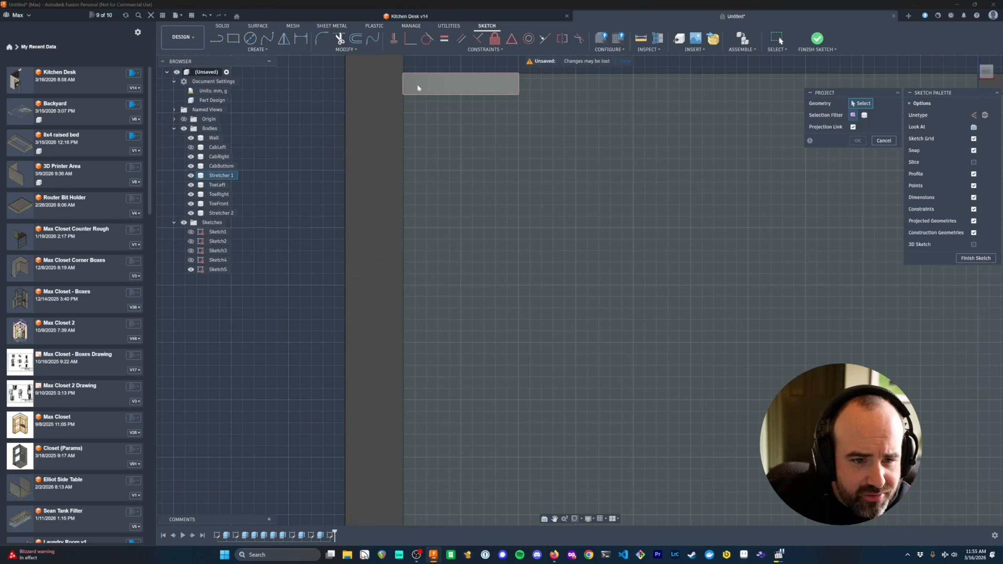
click(421, 90)
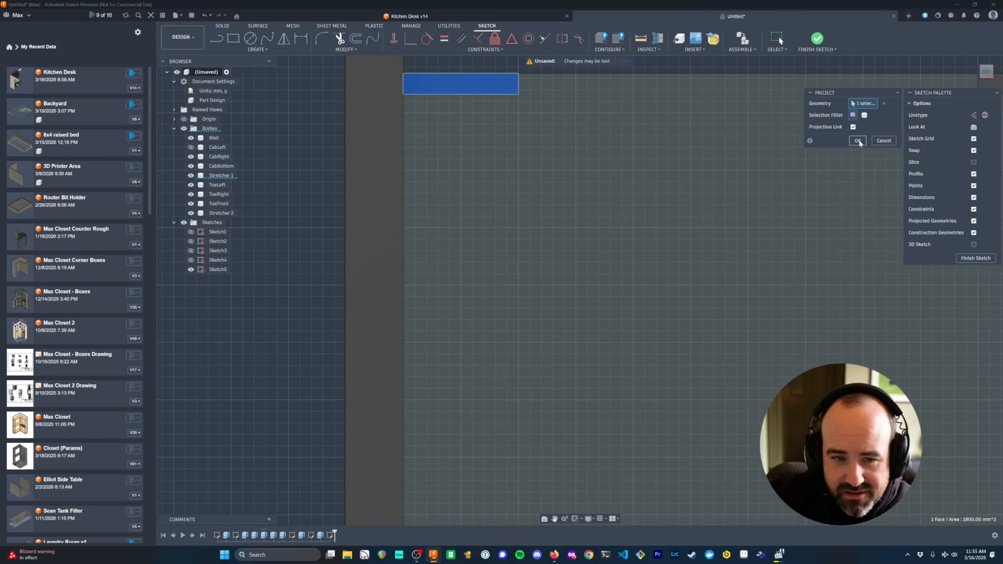
key(Return)
- Project the end face of CabBottom into the sketch
middle_drag(513, 226, 510, 101)
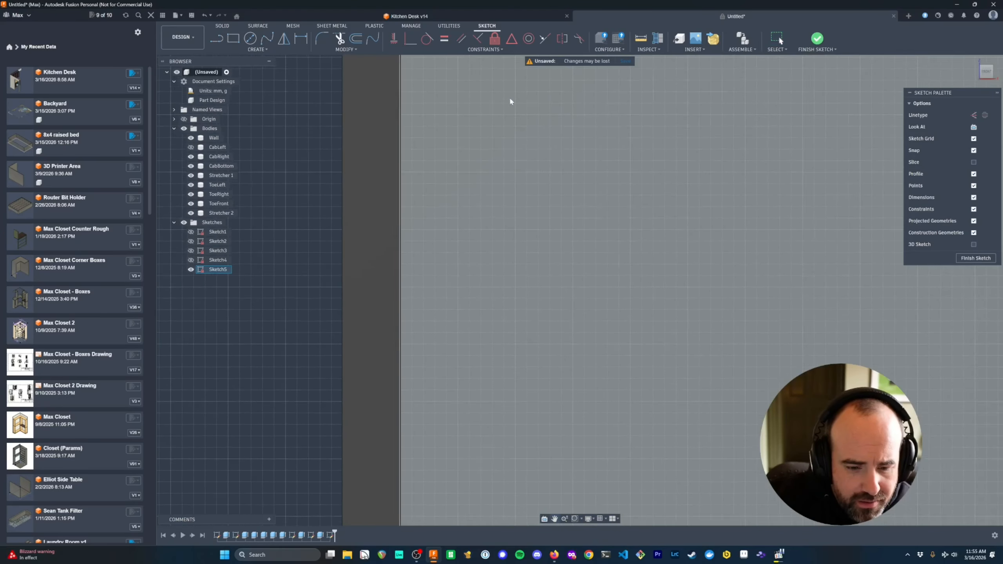
scroll(521, 277, down, 5)
middle_drag(532, 320, 522, 257)
scroll(514, 364, up, 3)
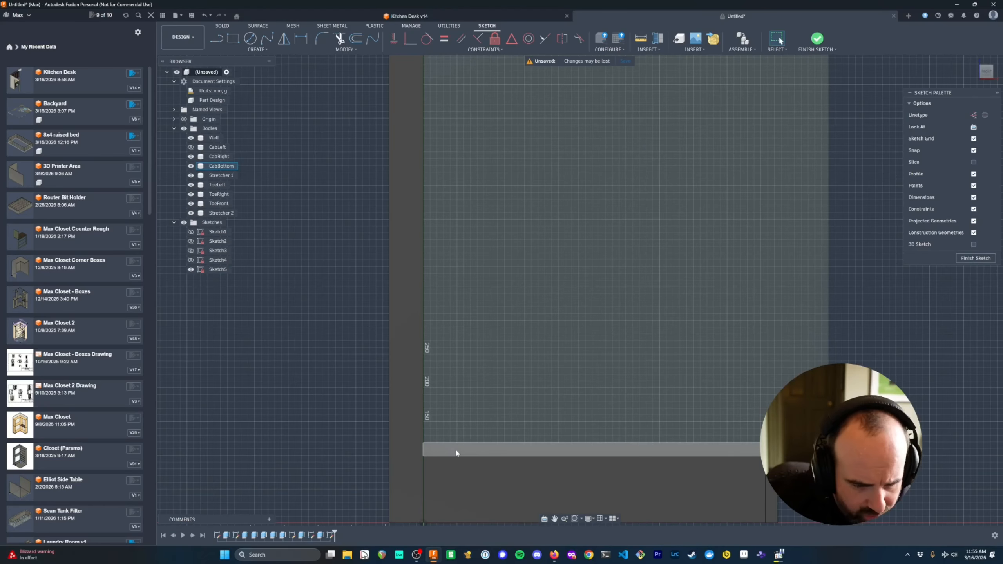
key(p)
click(451, 453)
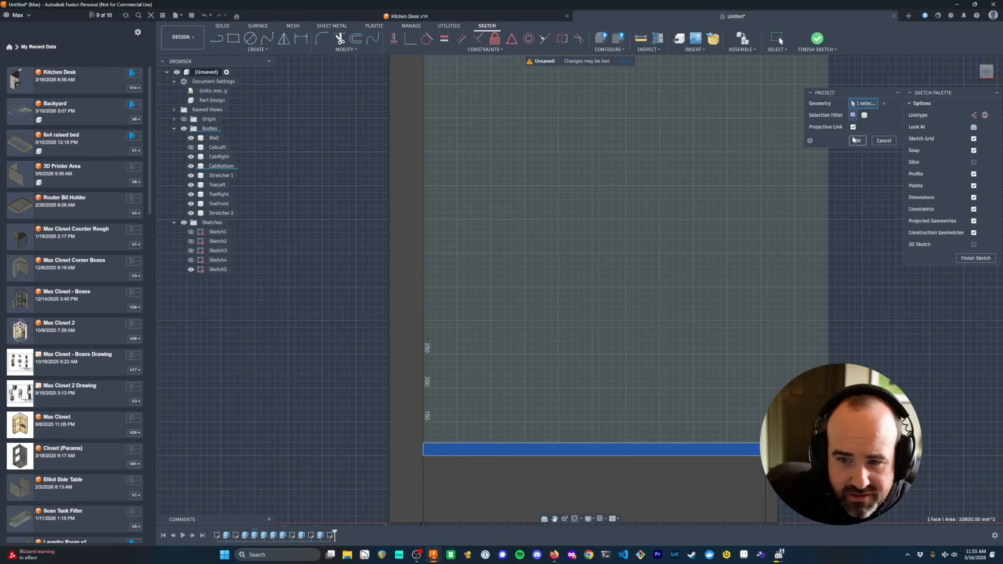
click(857, 141)
- Draw a rectangle stretcher_w high and ply_thick wide against the wall, directly below the rear stretcher's lower back corner
scroll(634, 211, down, 3)
middle_drag(617, 204, 592, 296)
scroll(555, 277, up, 4)
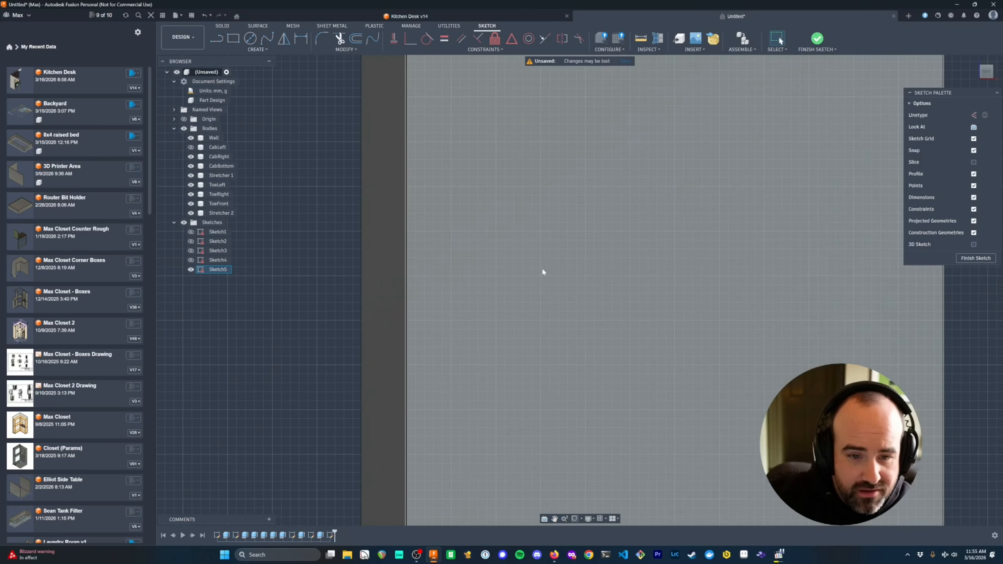
middle_drag(540, 268, 545, 238)
scroll(546, 238, down, 2)
key(r)
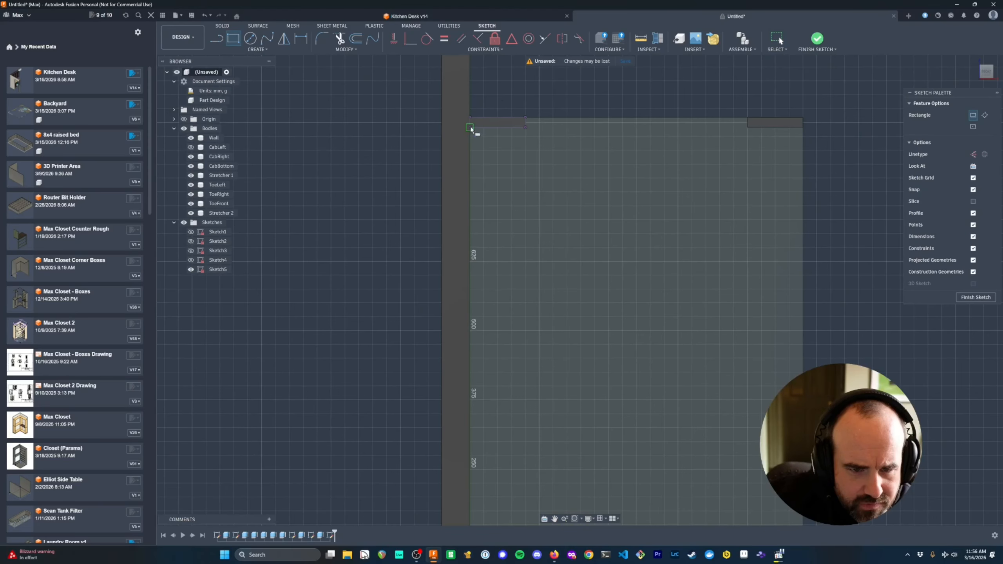
click(470, 127)
text(stretcher_w)
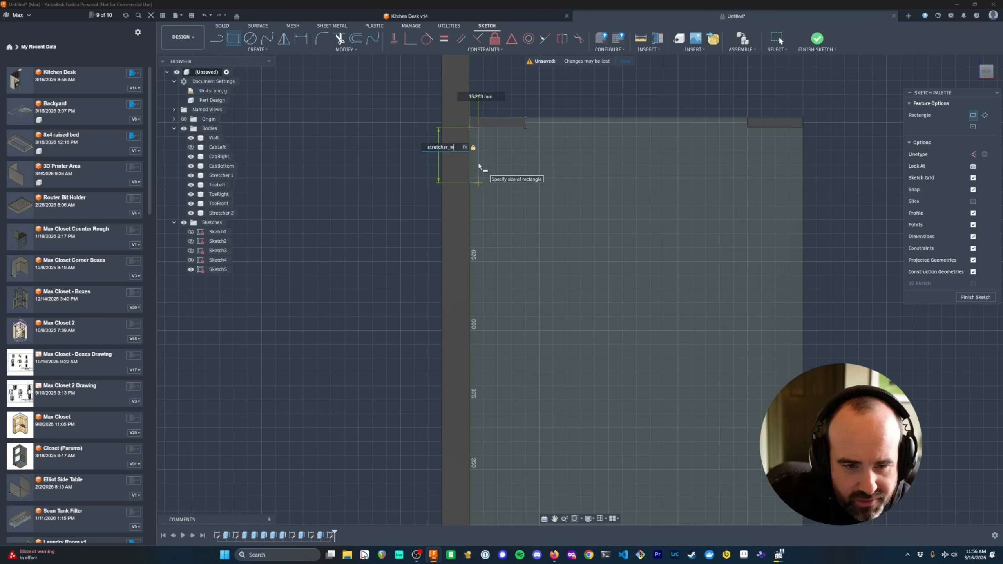
key(Tab)
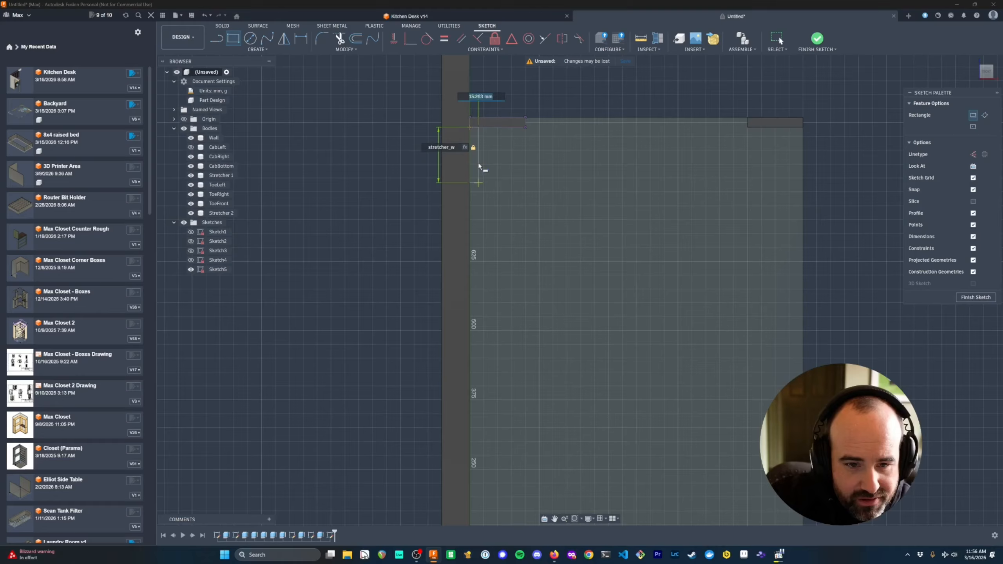
text(ply_thick)
key(Return)
key(Return)
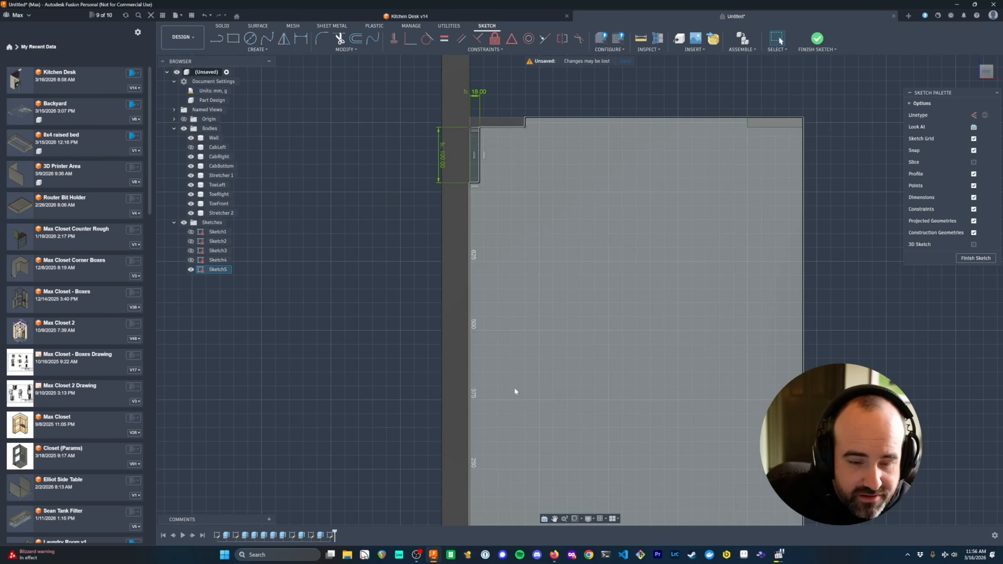
- Draw a second rectangle stretcher_w high and ply_thick wide upward from CabBottom's upper back corner, and finish the sketch
middle_drag(515, 391, 524, 271)
key(r)
click(451, 420)
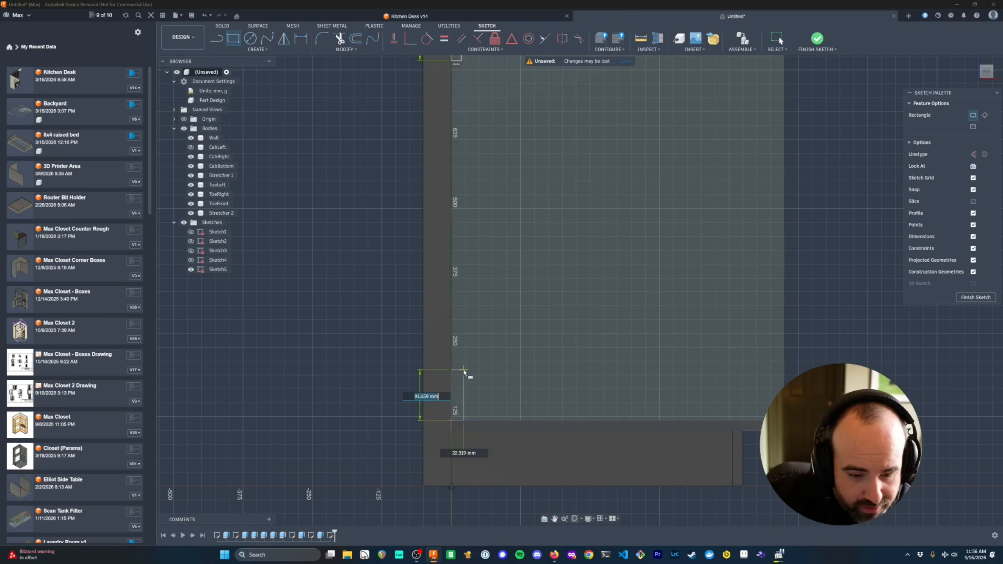
text(stretcher_w)
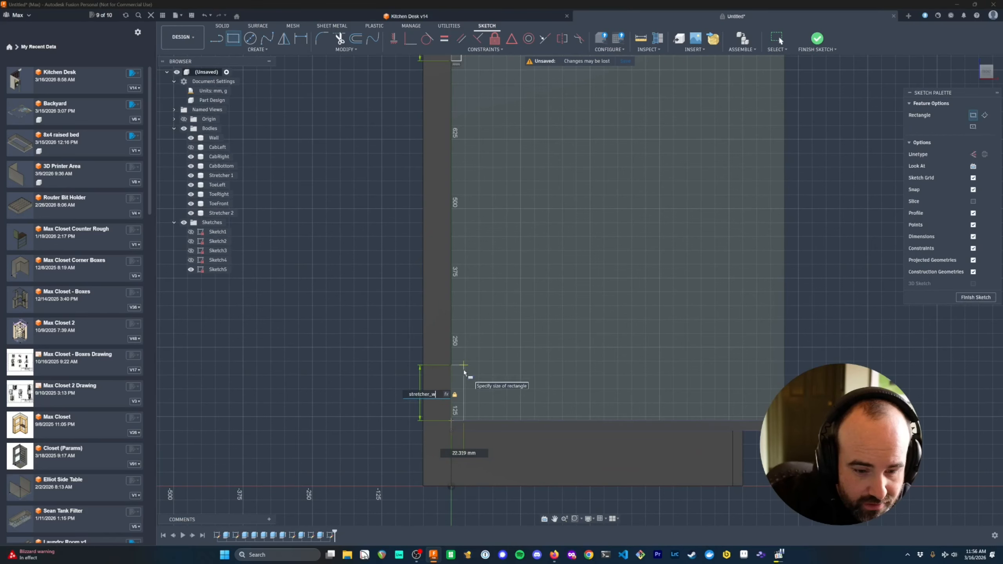
key(Tab)
text(ply_thick)
key(Return)
key(Return)
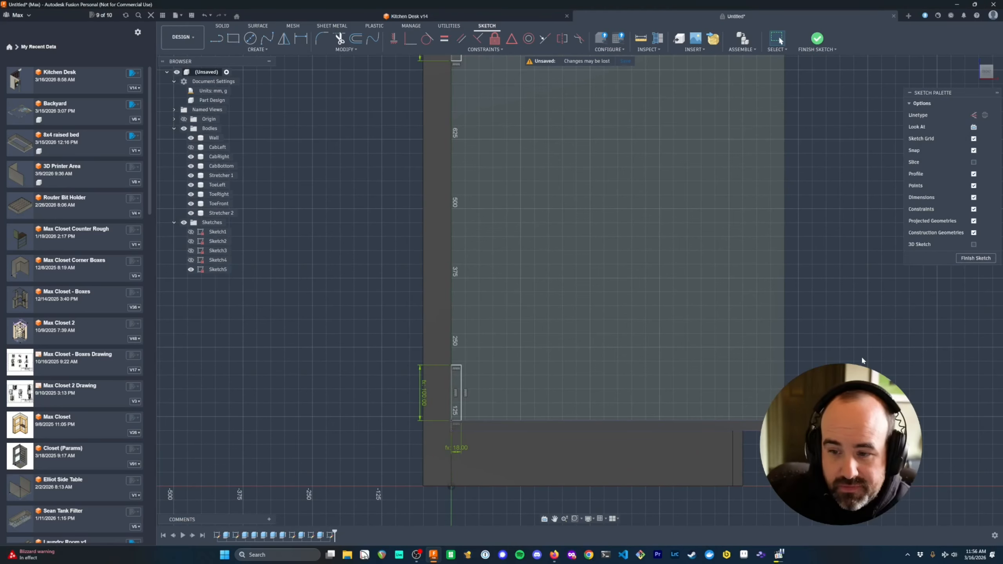
click(976, 258)
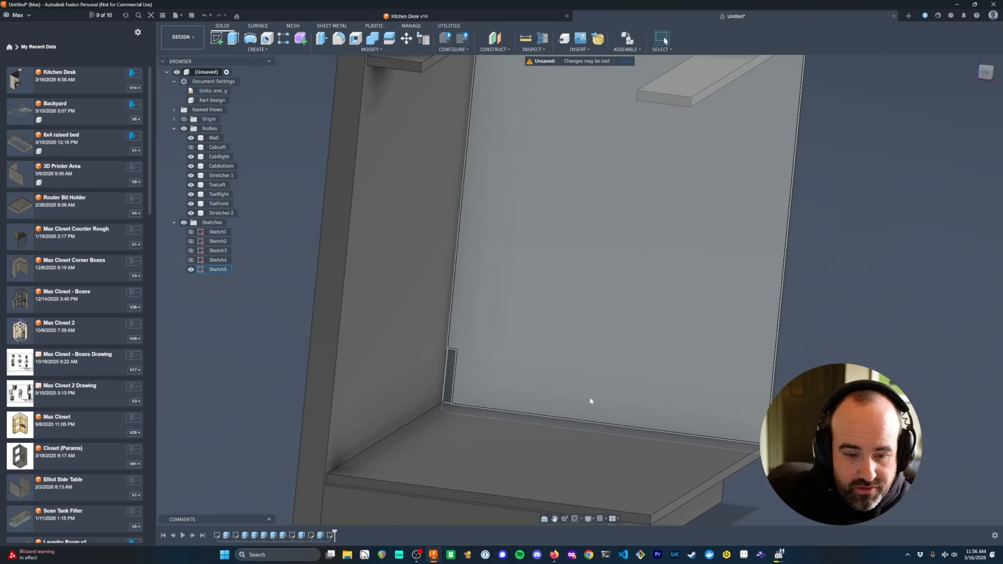
- Show CabLeft and extrude both rear nailer profiles 964 mm to its inner face as new bodies
click(451, 376)
scroll(478, 181, down, 2)
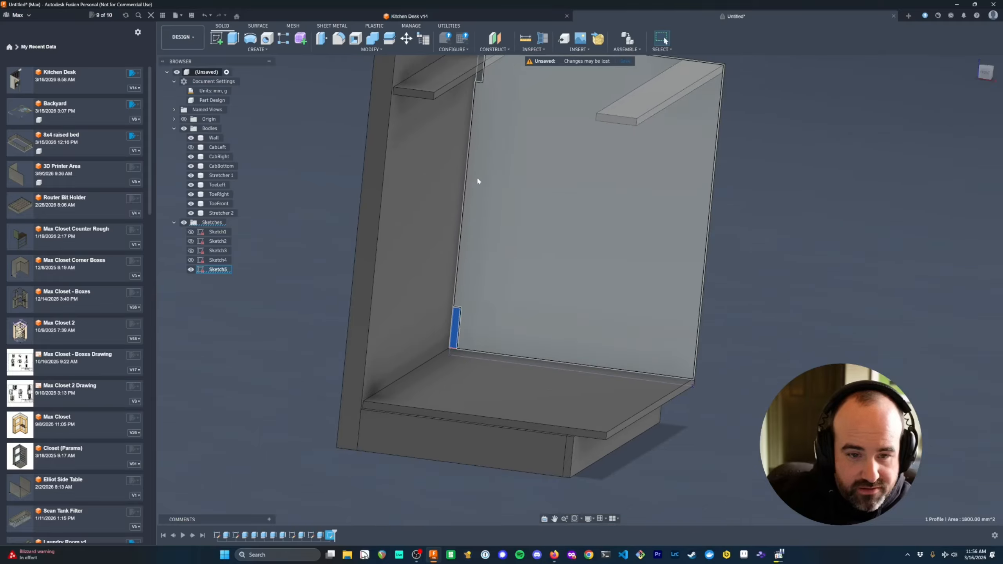
ctrl+click(479, 78)
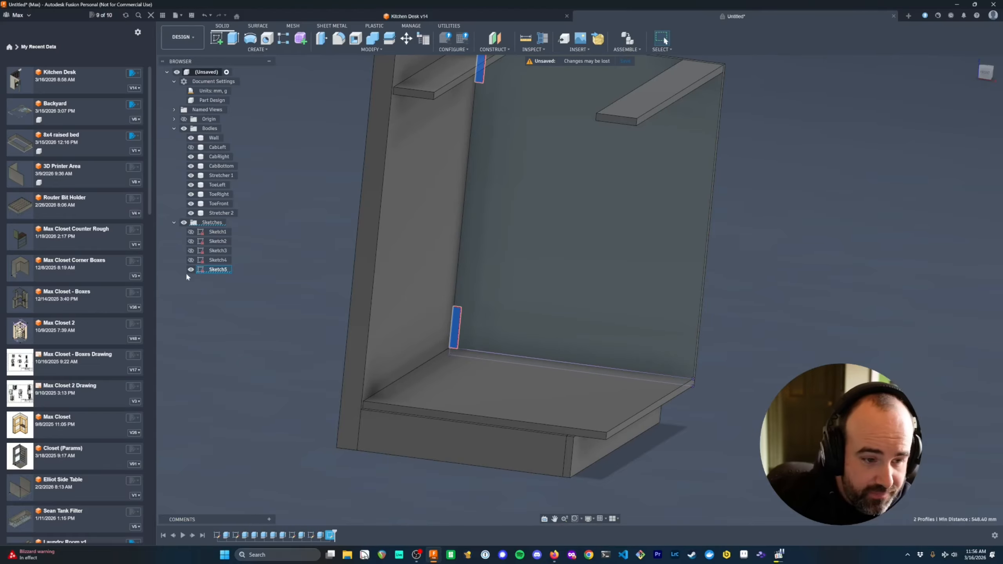
click(191, 147)
shift+middle_drag(618, 244, 513, 249)
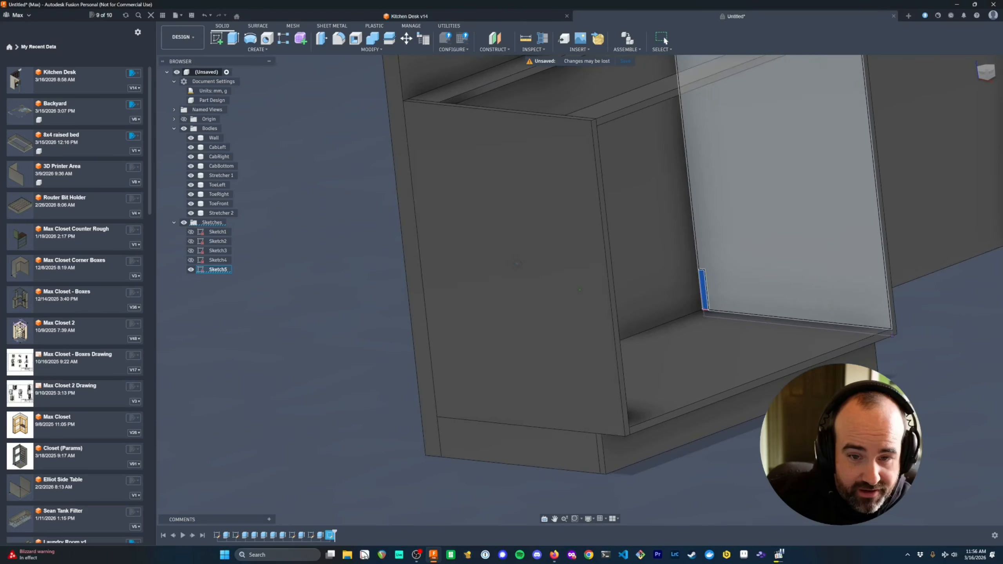
key(e)
shift+middle_drag(836, 297, 477, 280)
text(964)
key(Return)
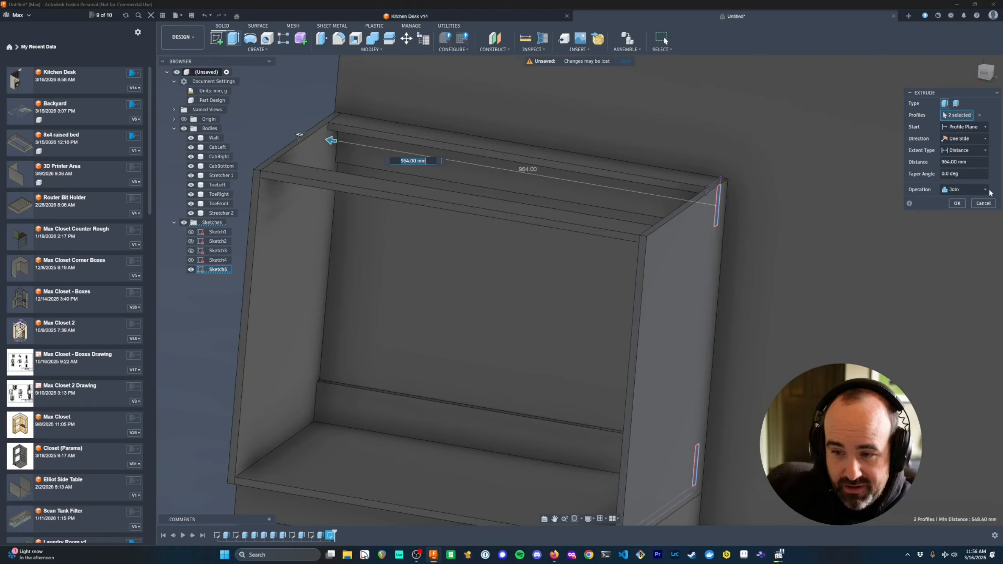
click(967, 189)
click(943, 230)
click(963, 203)
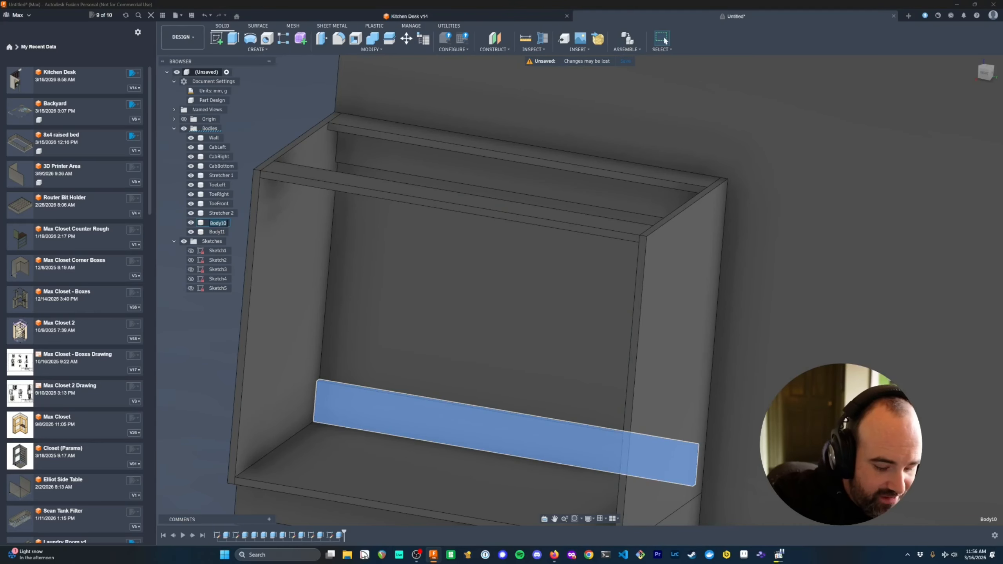
- Rename the lower rear nailer body as Nailer 2 and the upper one as Nailer 1
double_click(216, 223)
text(Nailer 2)
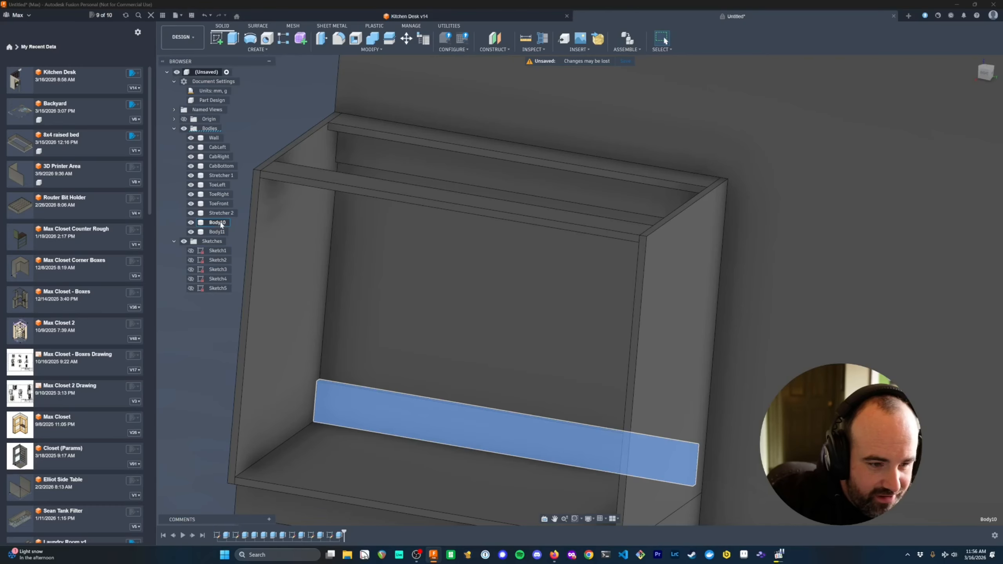
key(Return)
double_click(218, 231)
text(Nai)
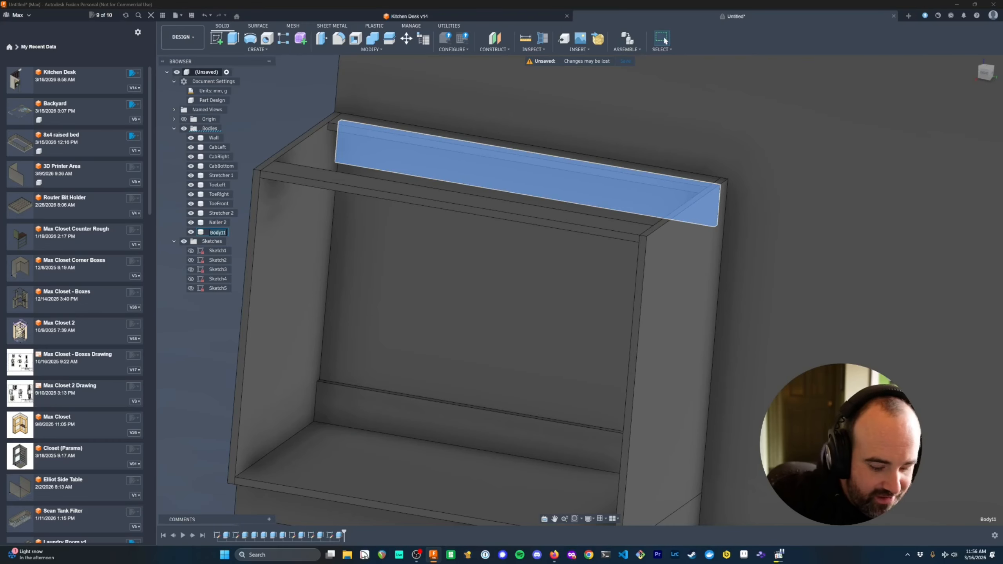
text(ler 1)
key(Return)
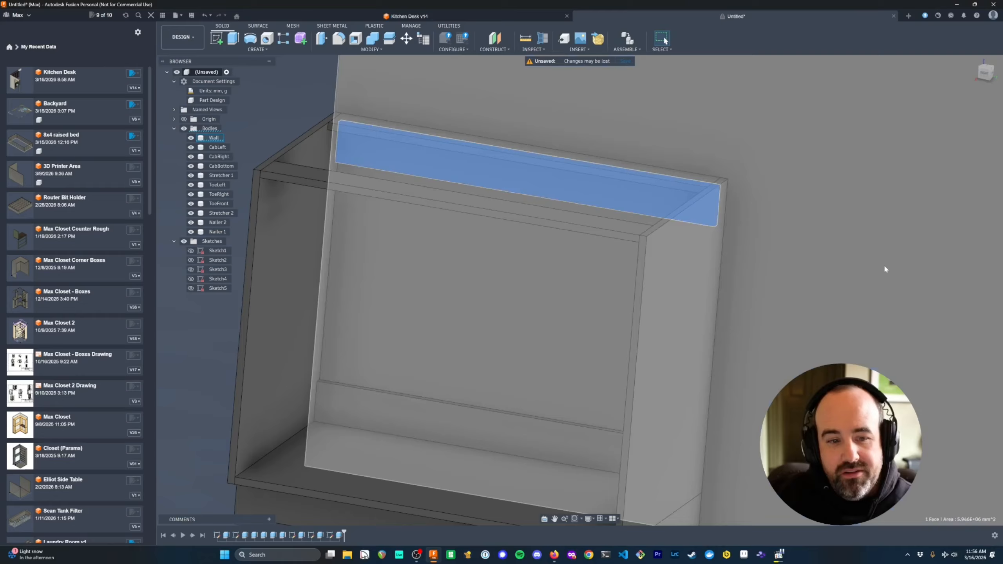
- Hide the Wall body to show the cabinet on its own
click(884, 264)
middle_drag(885, 264, 934, 236)
scroll(934, 235, down, 3)
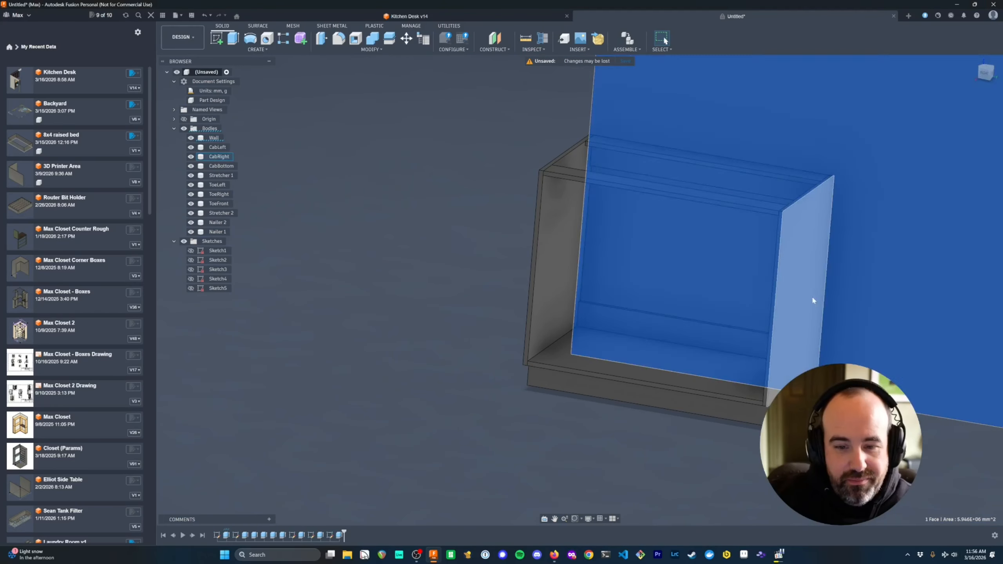
shift+middle_drag(688, 367, 739, 378)
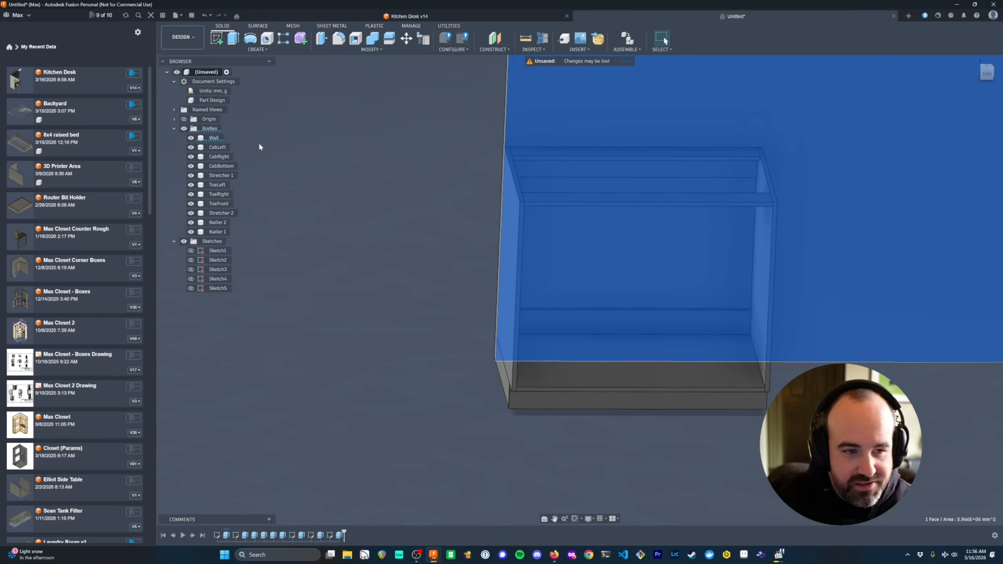
click(190, 138)
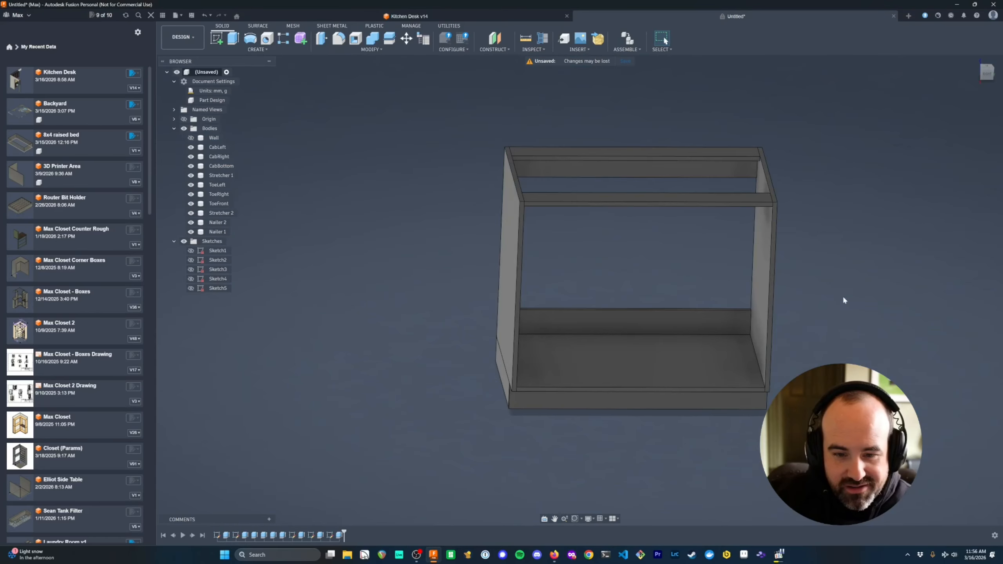
middle_drag(843, 300, 578, 376)
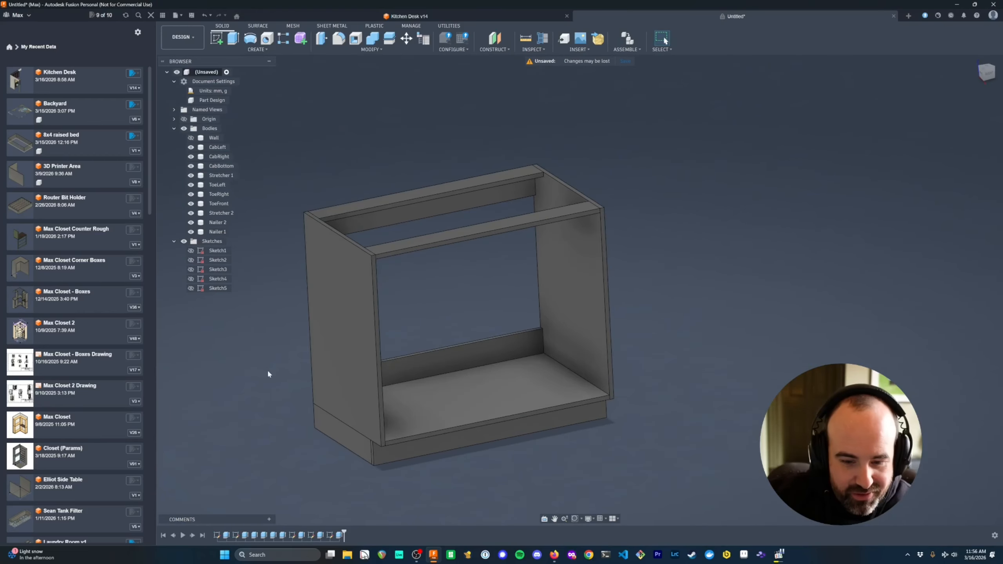
mouse_move(299, 342)
shift+middle_down()
mouse_move(699, 329)
mouse_move(287, 357)
shift+middle_up()
shift+middle_drag(694, 329, 635, 334)
middle_drag(352, 299, 293, 298)
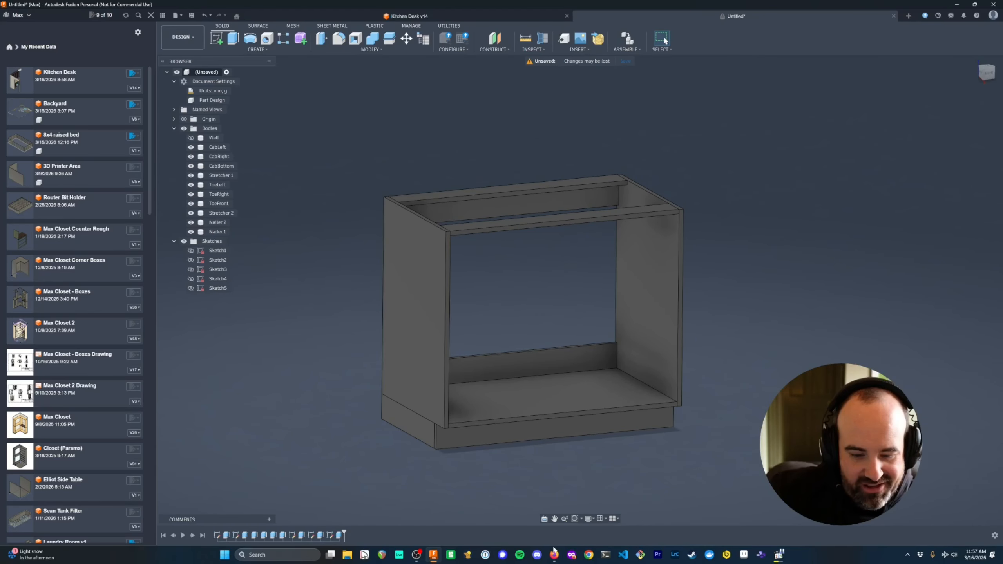
- Switch from the Fusion cabinet model to CutList Optimizer in the browser
mouse_move(554, 560)
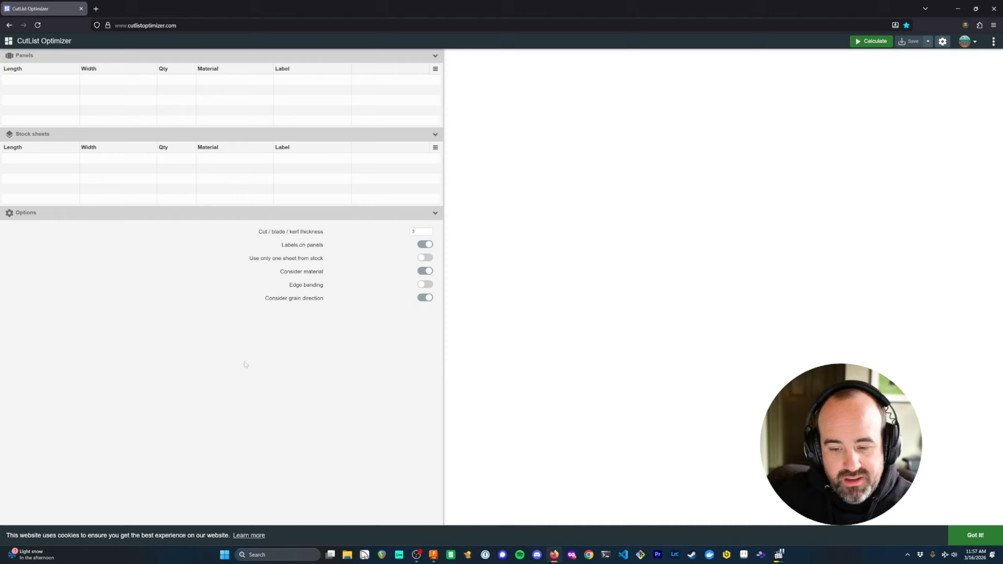
key(alt+Tab)
key(alt+Tab)
key(alt+Tab)
key(alt+Tab)
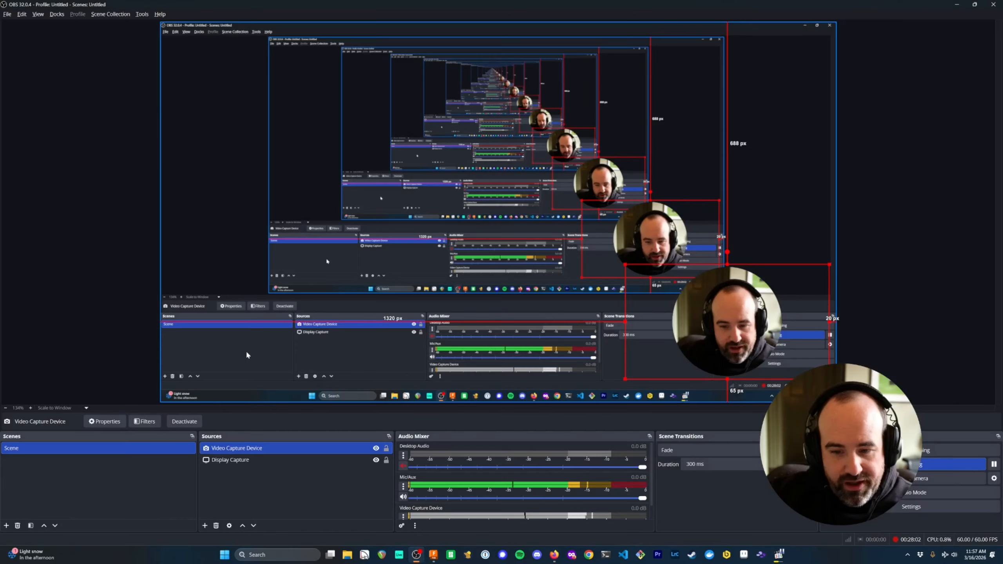
key(alt+Tab)
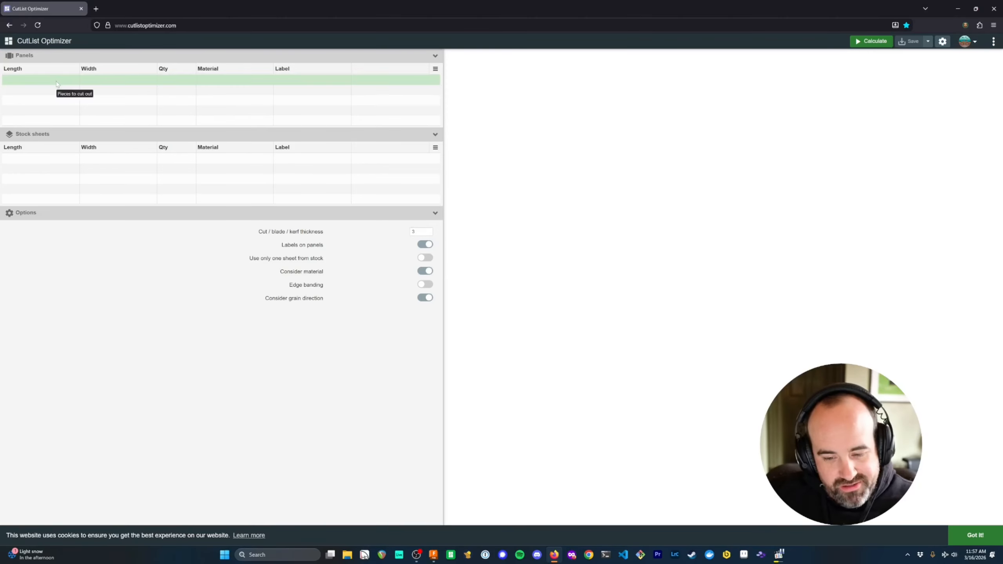
key(alt+Tab)
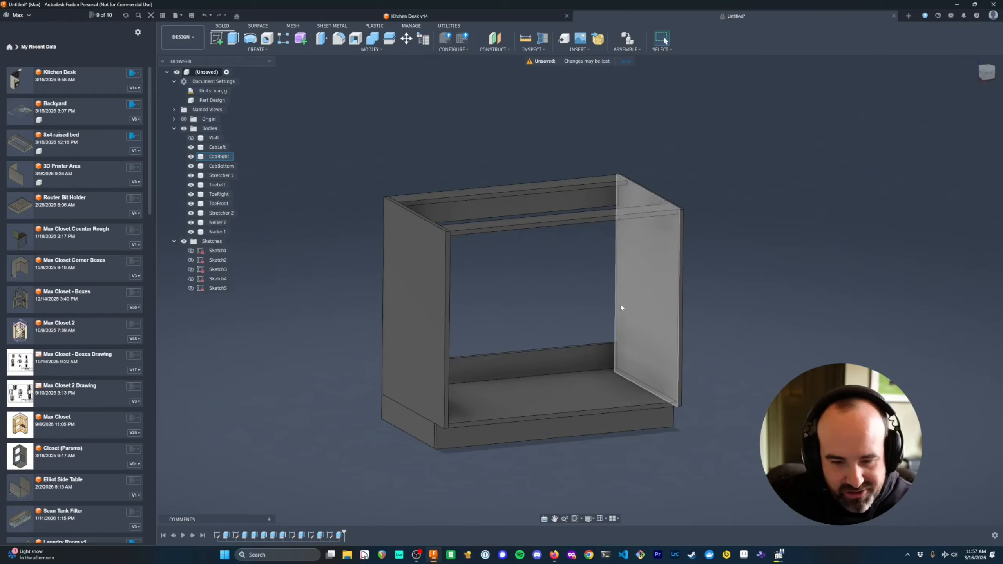
key(alt+Tab)
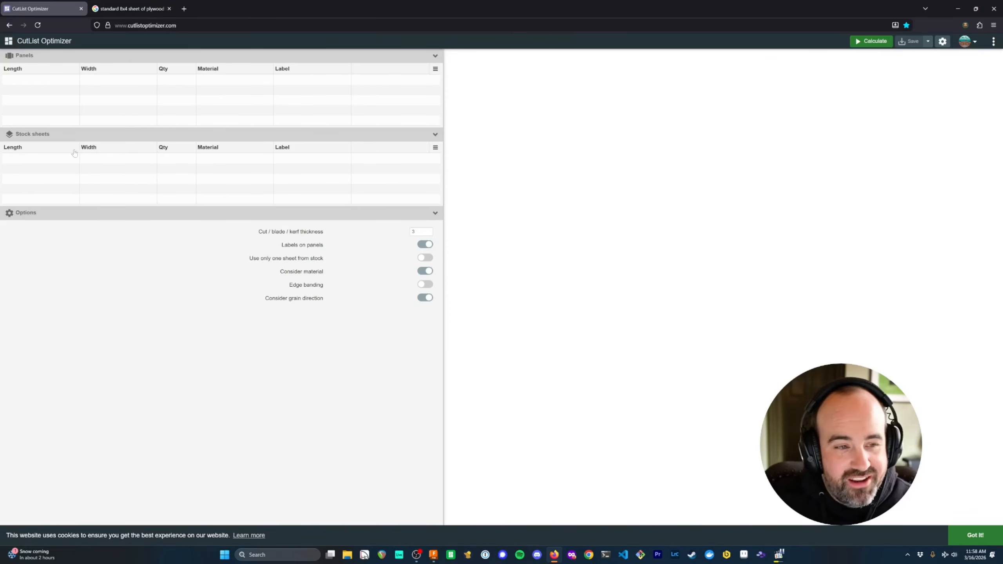
- Check the metric size of a standard 8x4 plywood sheet and set the first stock sheet's length to 2440
click(43, 159)
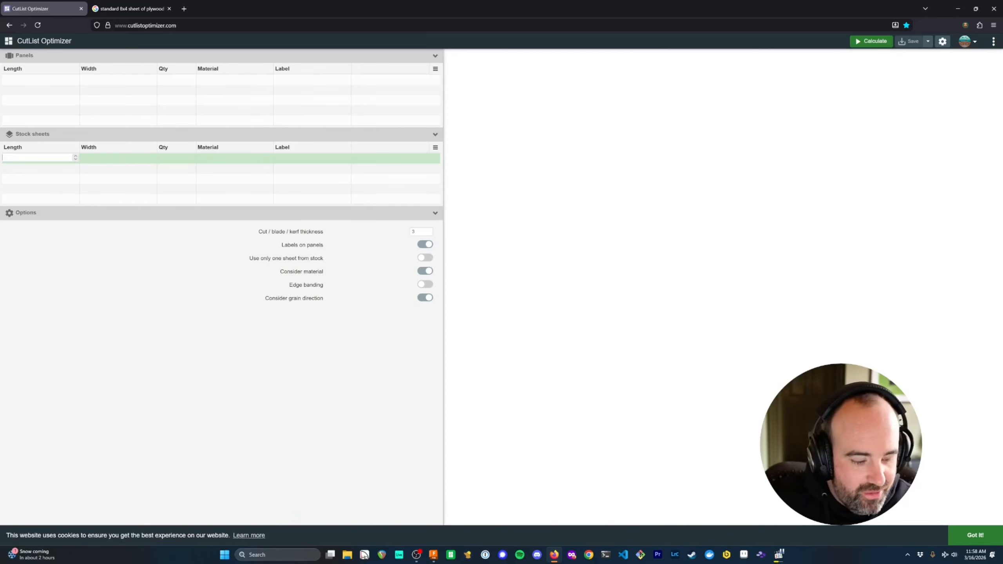
click(109, 3)
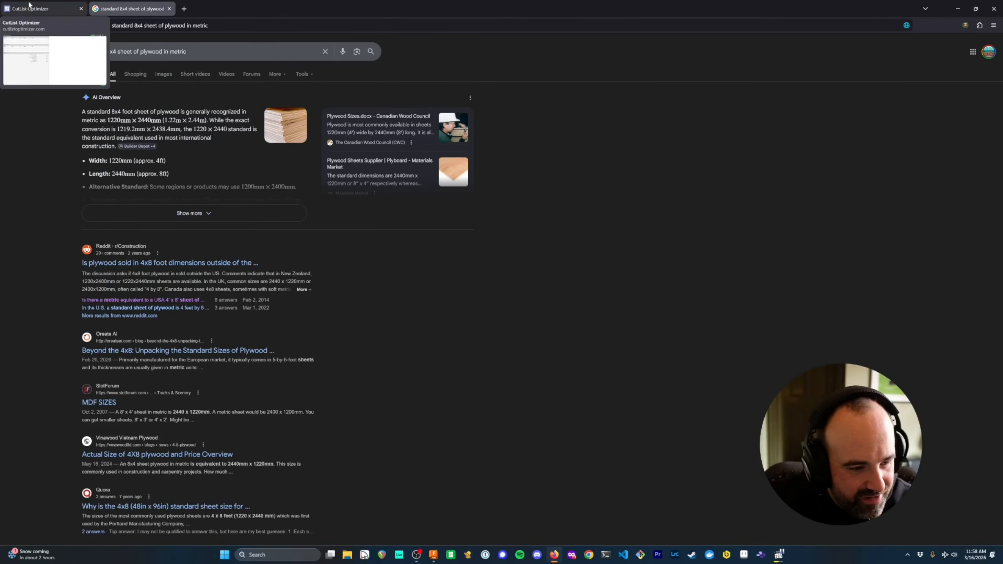
click(47, 14)
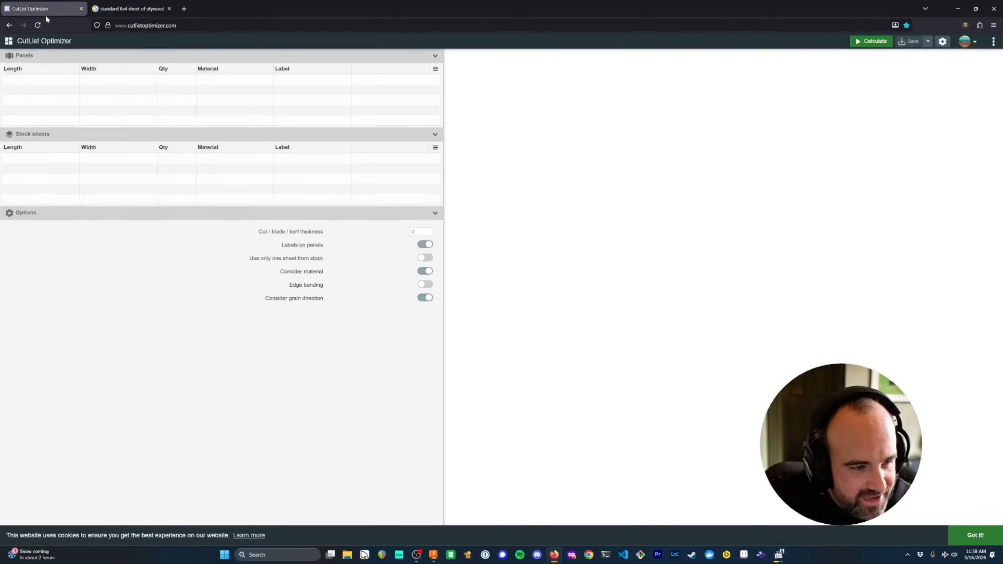
click(39, 157)
text(2440)
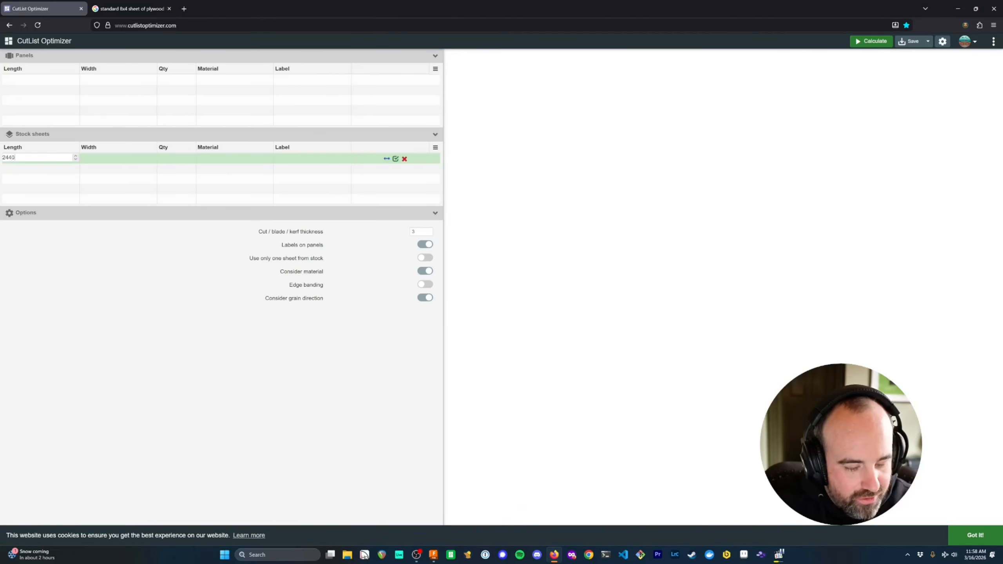
- Recheck the plywood size in the search results and set the first stock sheet's width to 1220 and quantity to 3
key(Tab)
click(130, 9)
click(43, 8)
click(112, 158)
text(1220)
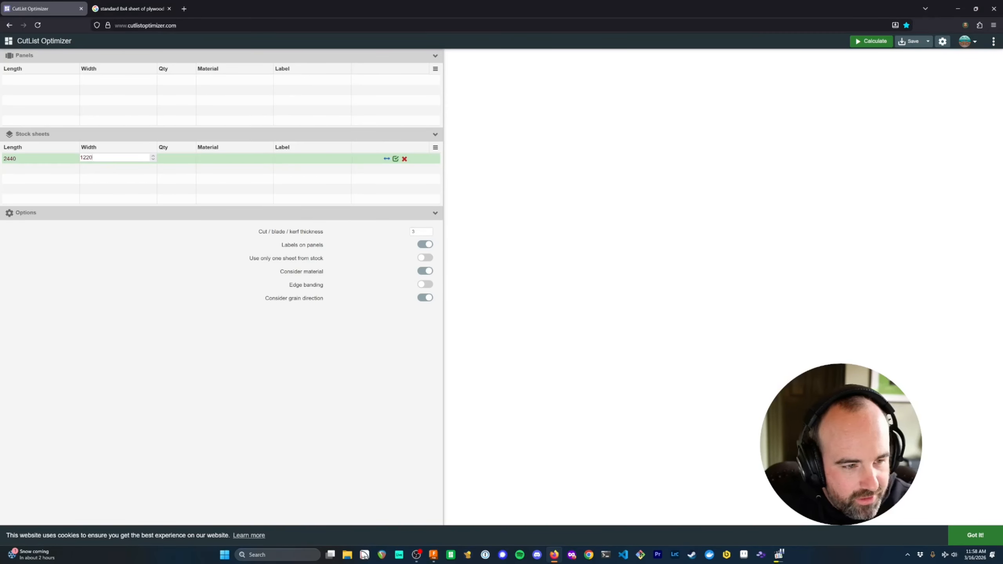
key(Tab)
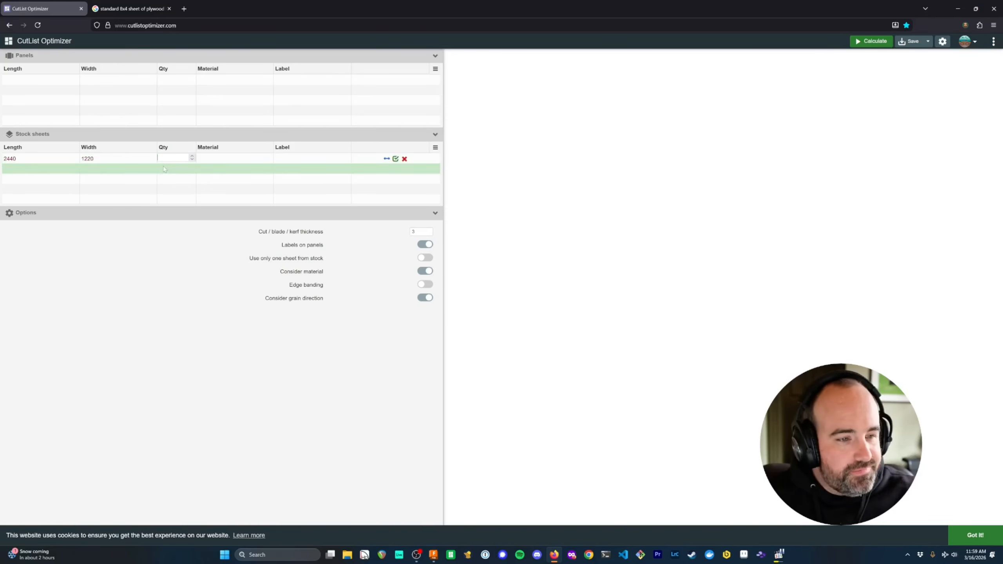
text(3)
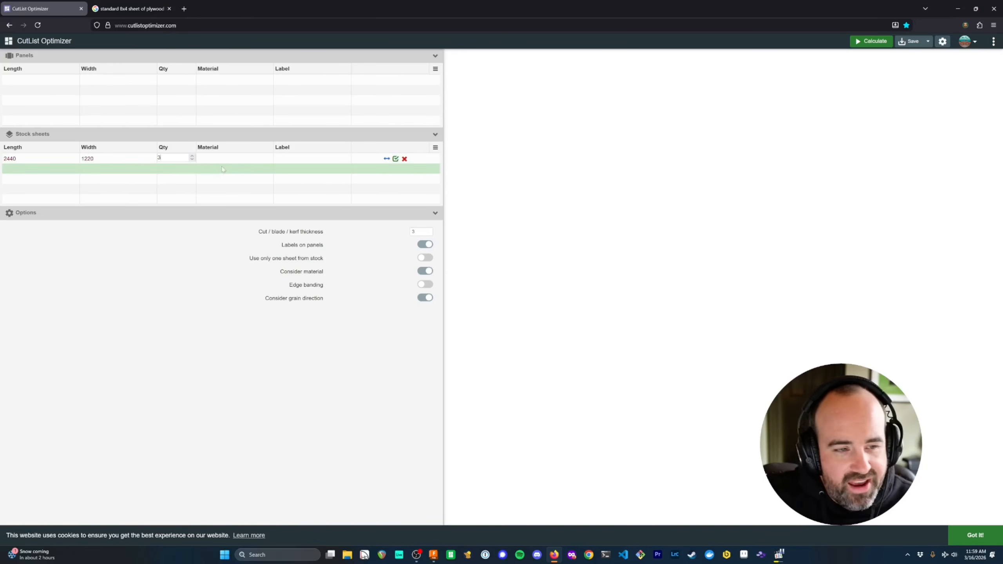
- Create a new material type named "Birch 18mm" for the 2440 × 1220 stock sheet
click(220, 160)
click(220, 160)
click(220, 179)
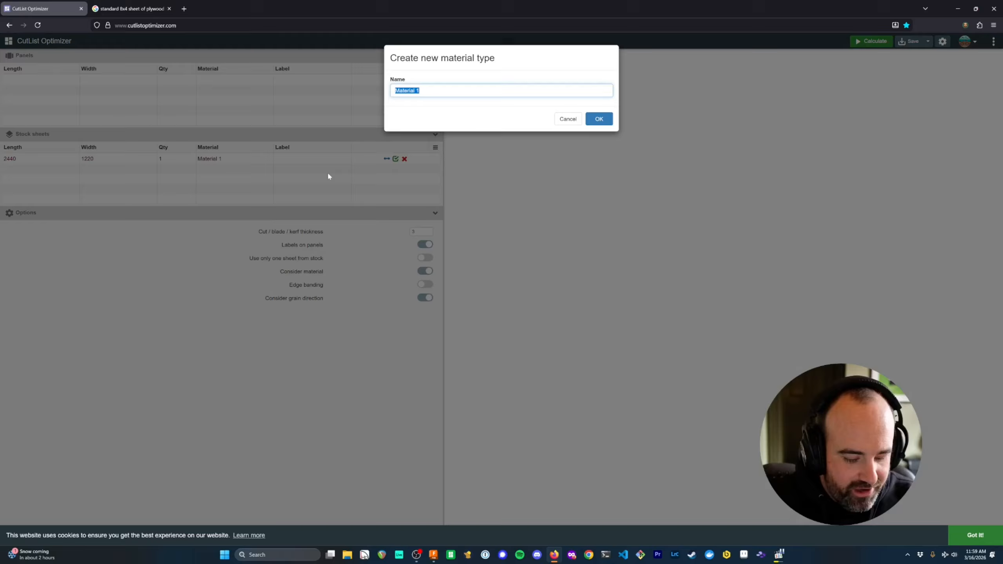
text(Birch )
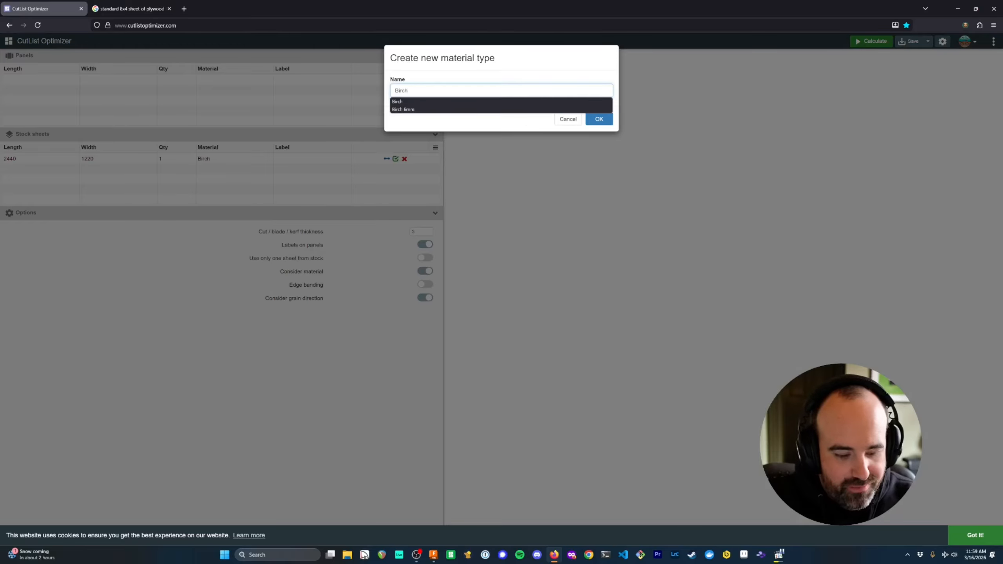
text(18)
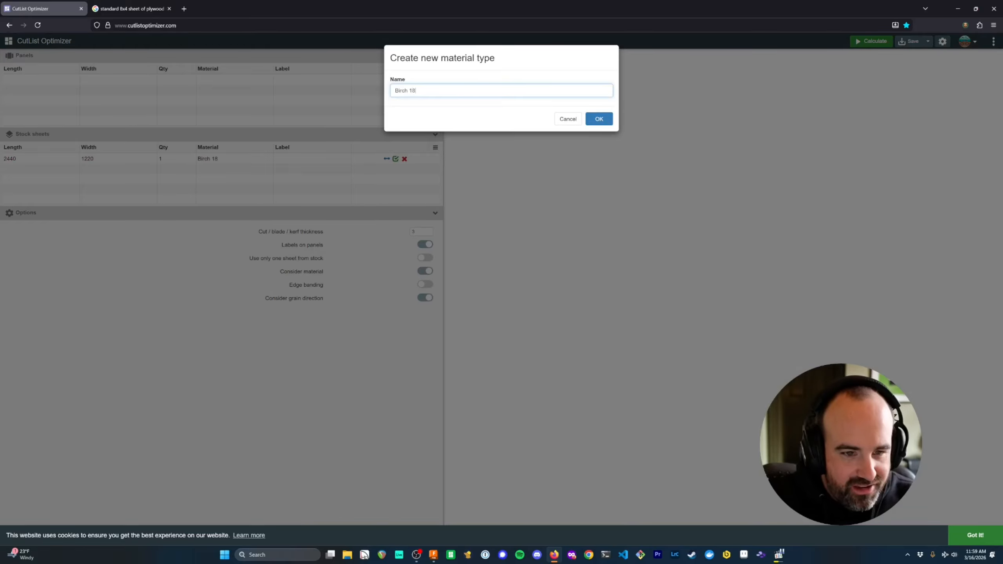
text(mm)
click(599, 119)
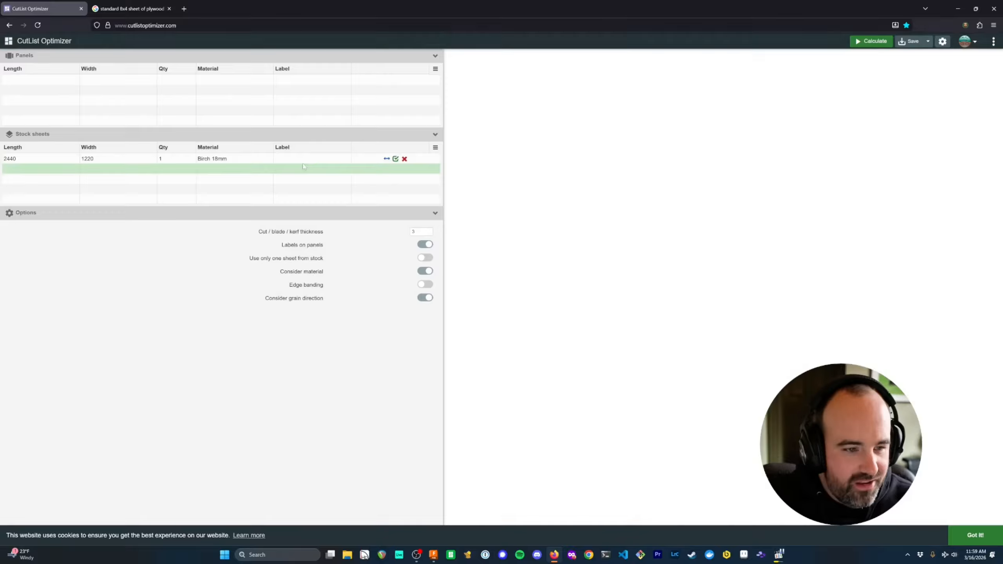
click(312, 160)
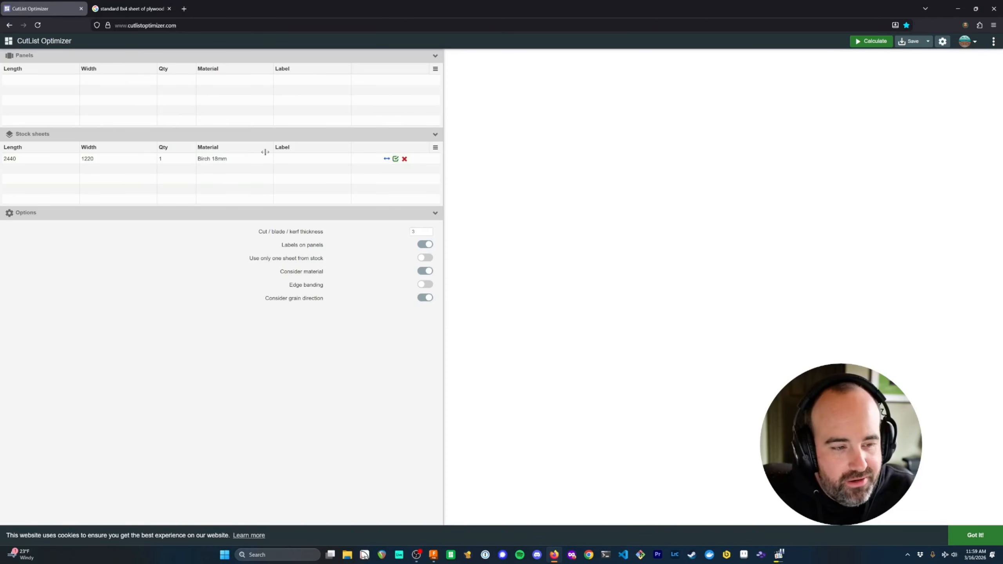
- Switch to Fusion and measure the top edge of the cabinet's left side panel
click(110, 101)
key(alt+Tab)
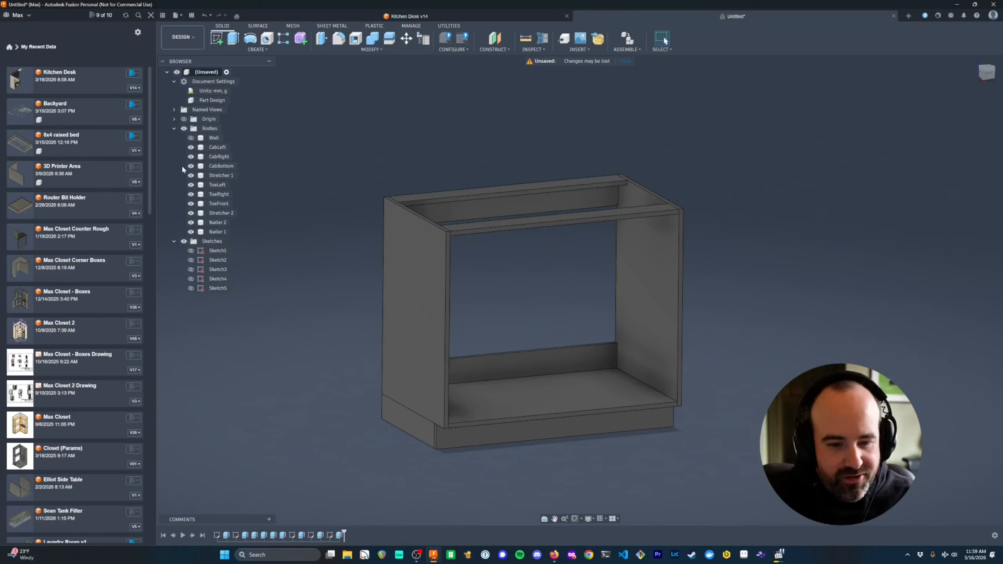
shift+middle_drag(320, 251, 764, 314)
shift+middle_drag(454, 277, 298, 264)
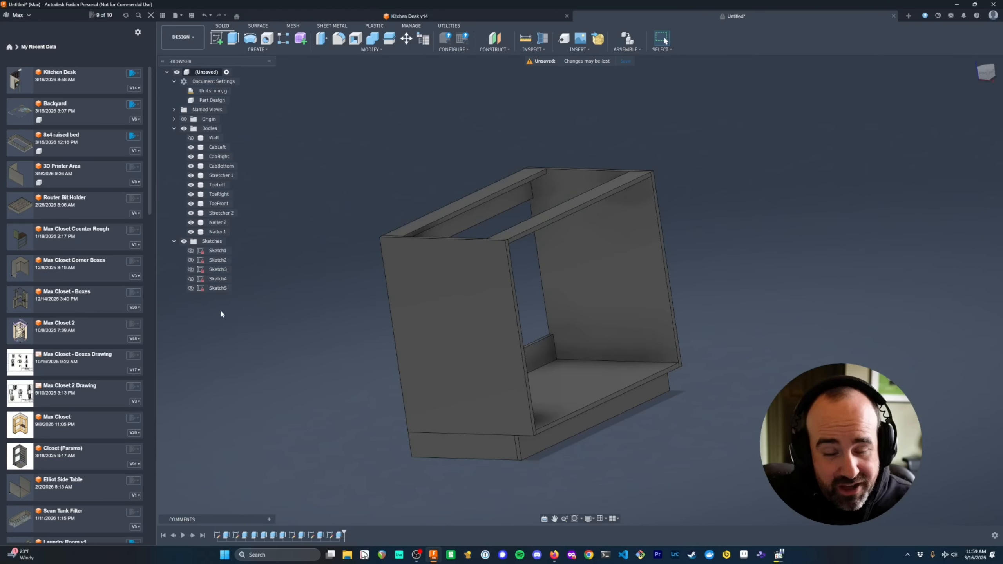
key(i)
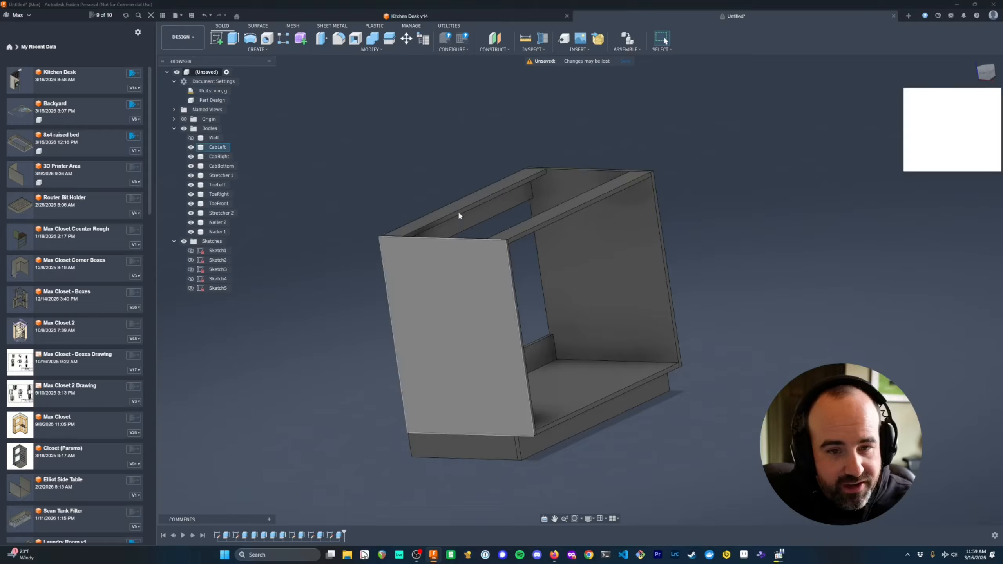
click(534, 49)
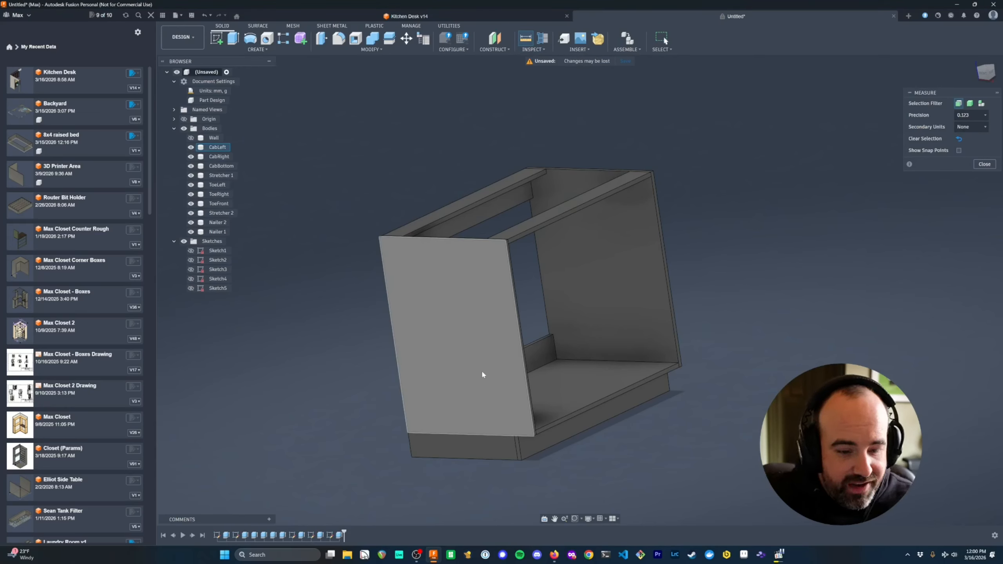
click(442, 240)
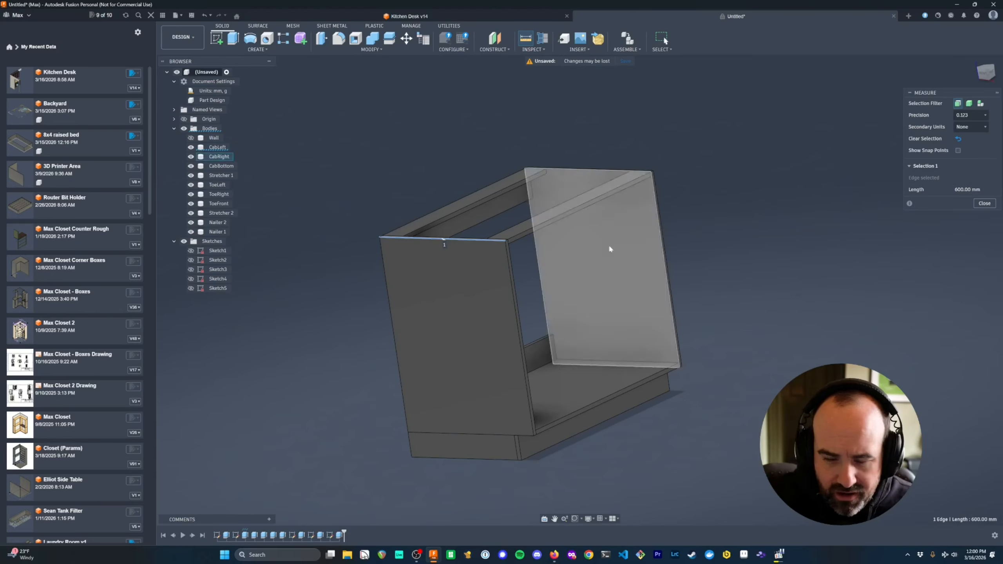
- Return to CutList Optimizer and enter a width of 600 for the first panel
key(alt+Tab)
click(53, 81)
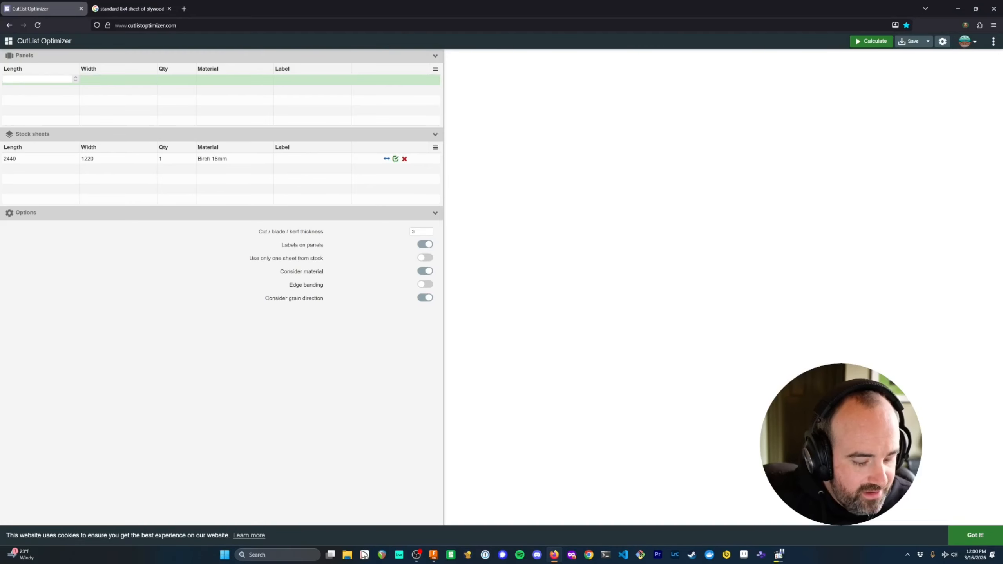
key(Tab)
text(600)
key(Return)
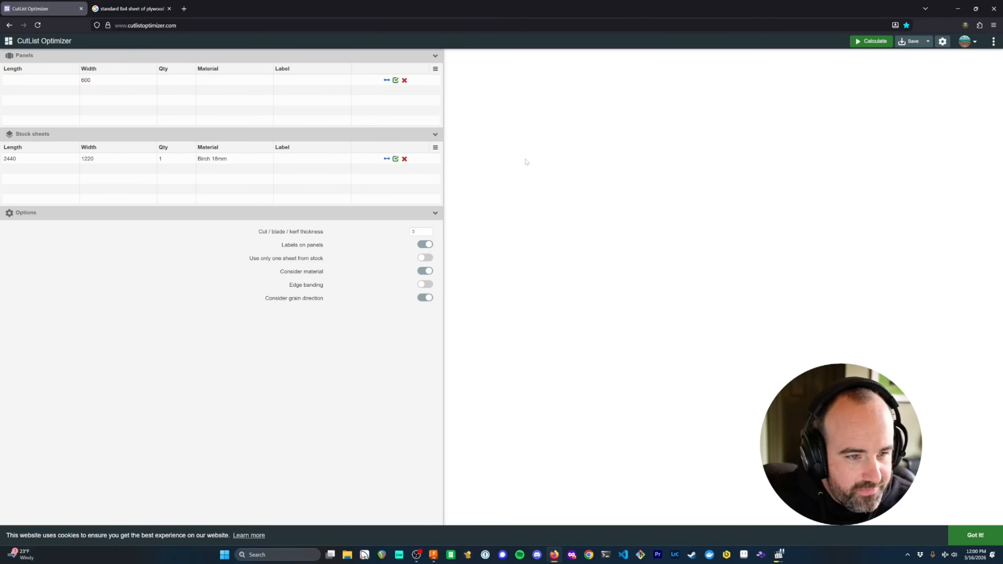
- Switch to Fusion and measure the vertical edge of the cabinet's left side panel on its own
key(alt+Tab)
click(395, 319)
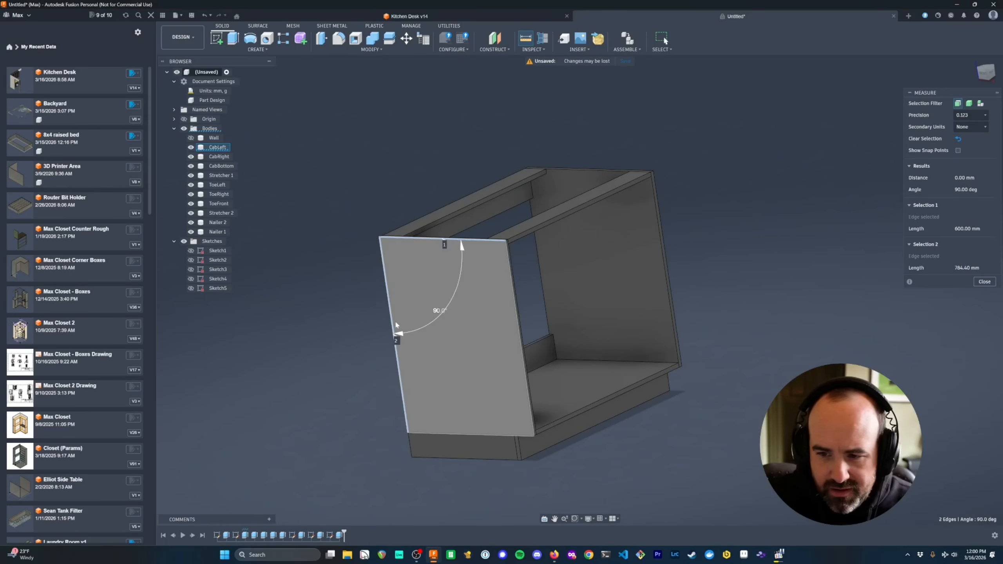
key(Escape)
key(i)
key(alt+Tab)
click(394, 335)
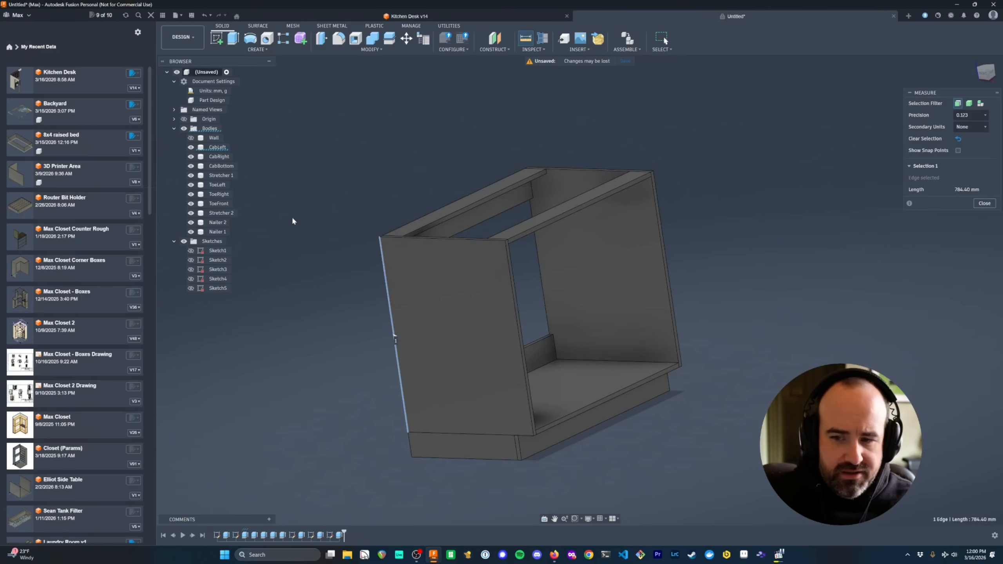
- In CutList Optimizer, complete the first panel with length 784.4, quantity 2 and material Birch 18mm
key(alt+Tab)
text(784.4)
key(Tab)
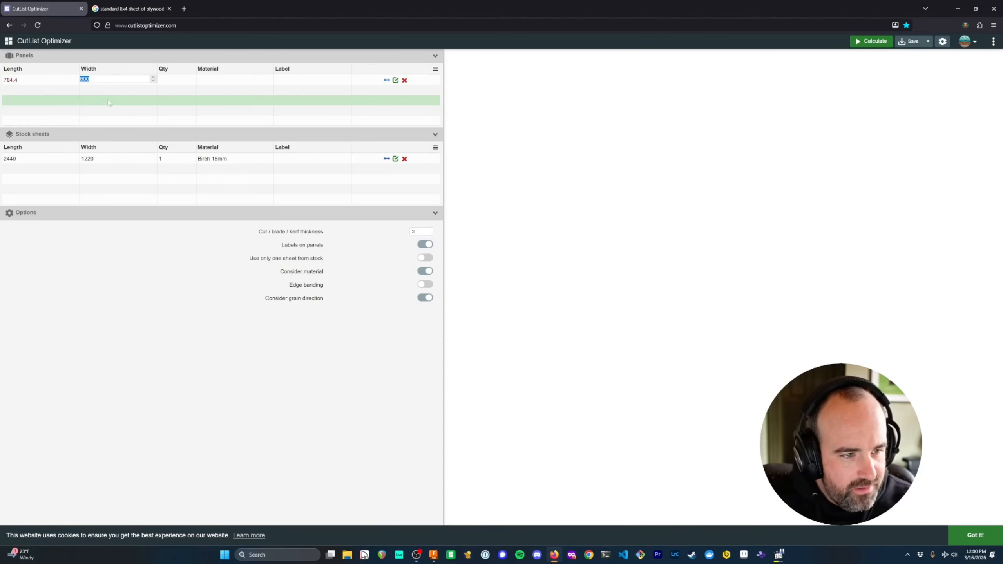
key(Tab)
text(2)
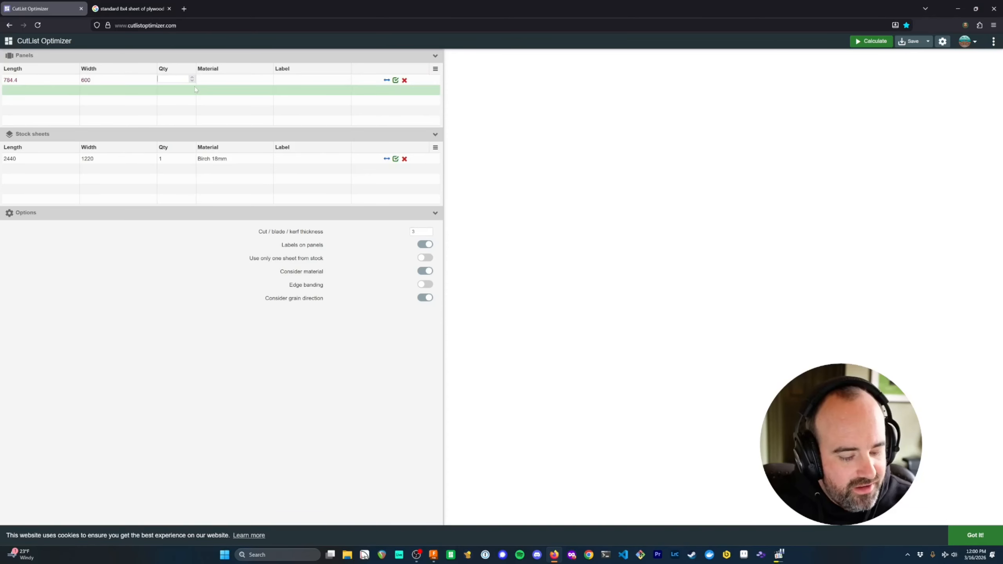
click(218, 80)
click(218, 80)
click(213, 99)
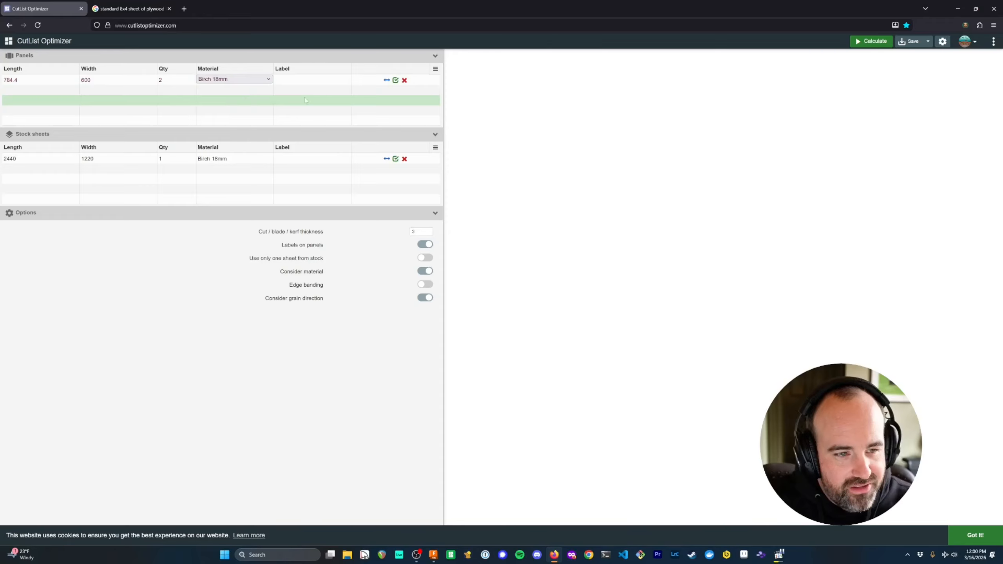
- Switch to Fusion and measure the long front edge of the cabinet bottom with a fresh measurement
key(alt+Tab)
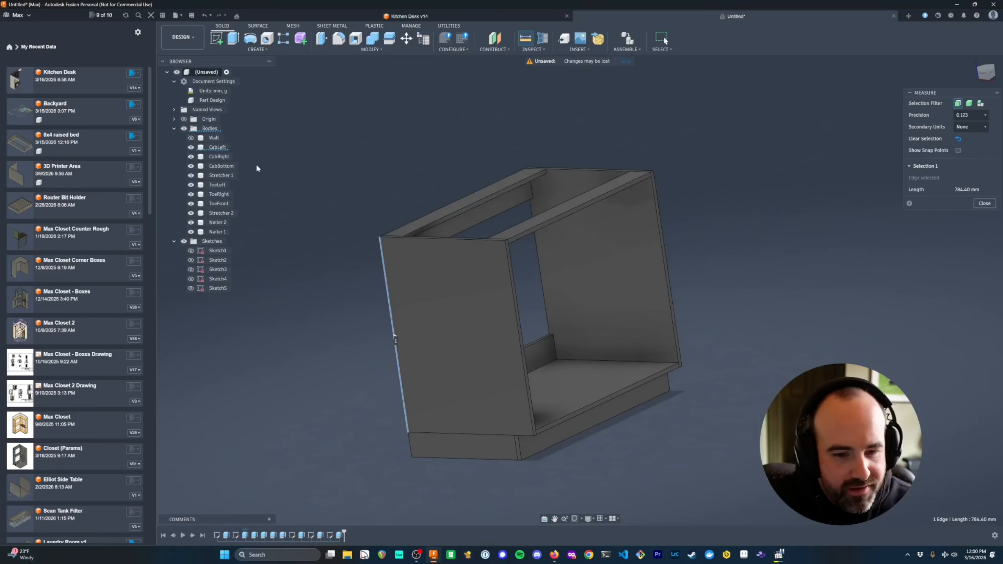
click(588, 410)
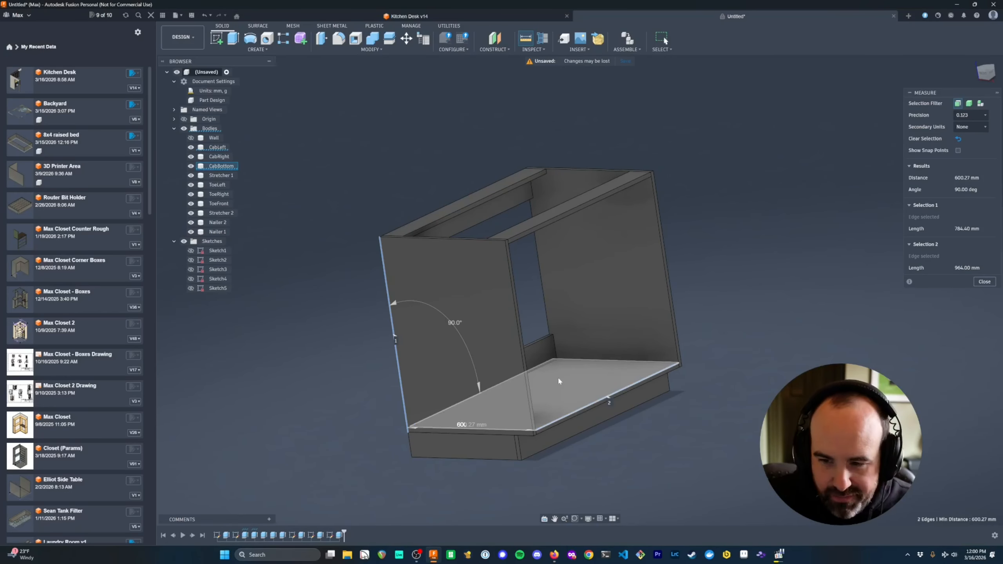
key(Escape)
key(i)
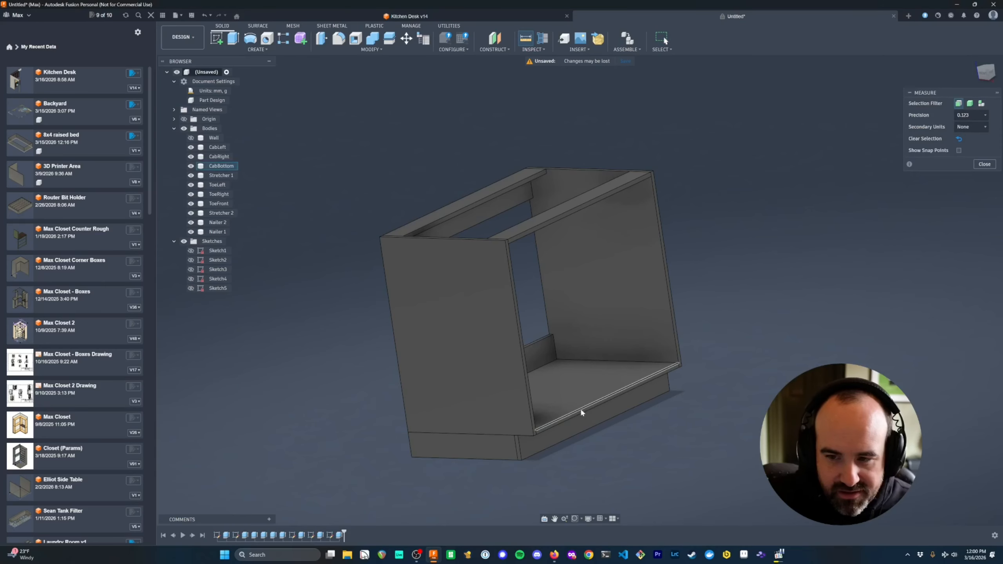
click(580, 408)
- Return to CutList Optimizer and add a second panel with a length of 964
key(alt+Tab)
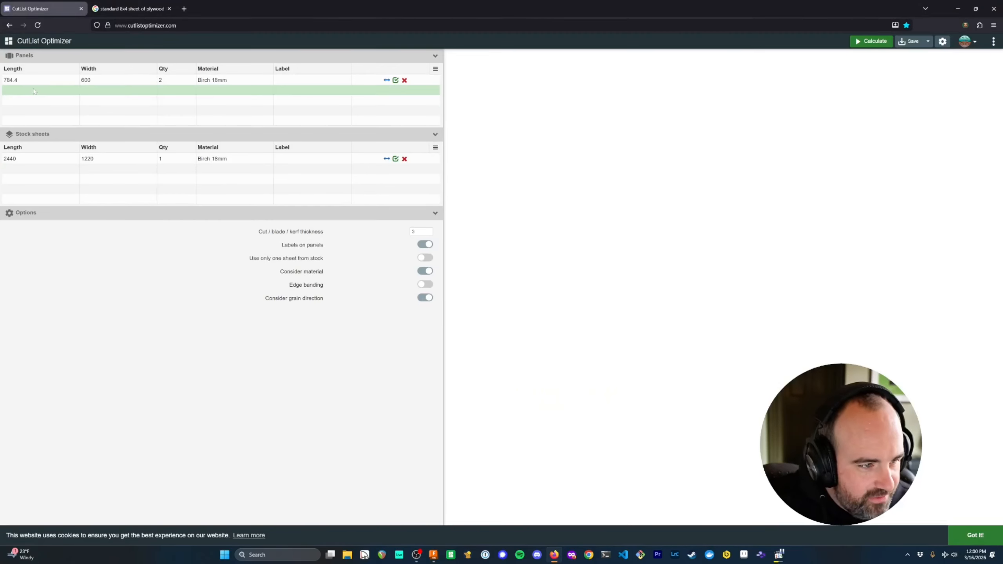
click(34, 90)
text(964)
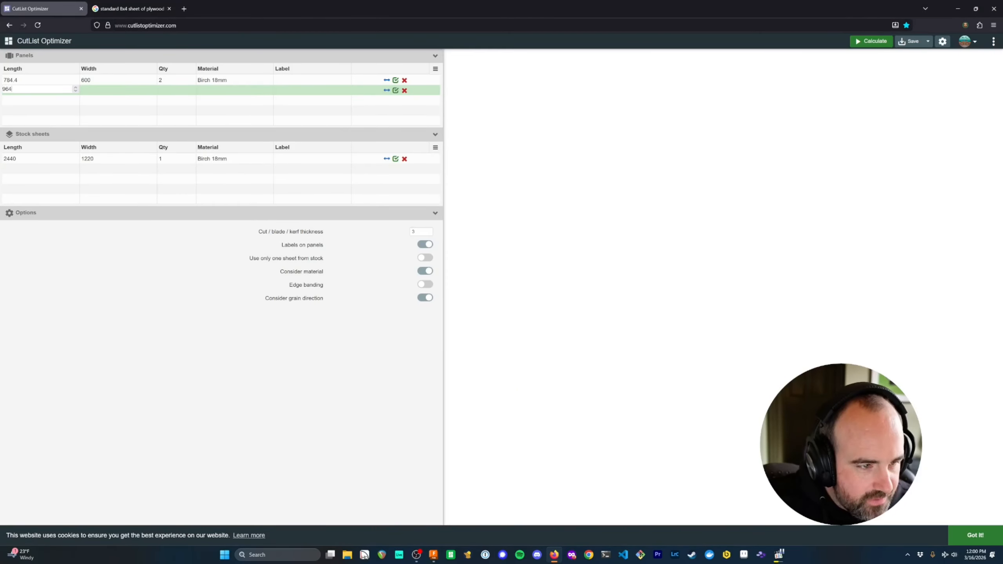
- Switch to Fusion and measure the short side edge of the cabinet bottom
key(alt+Tab)
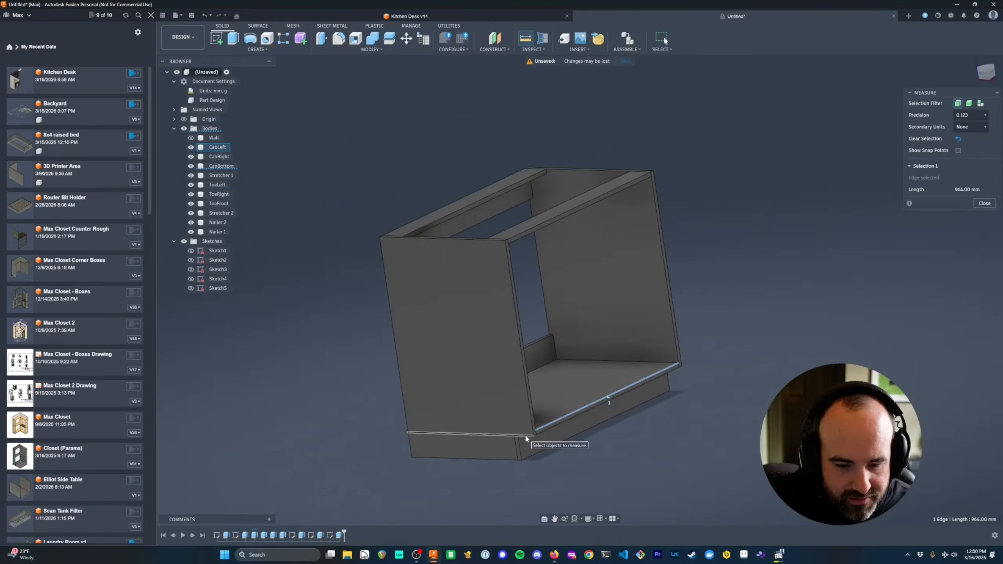
click(621, 361)
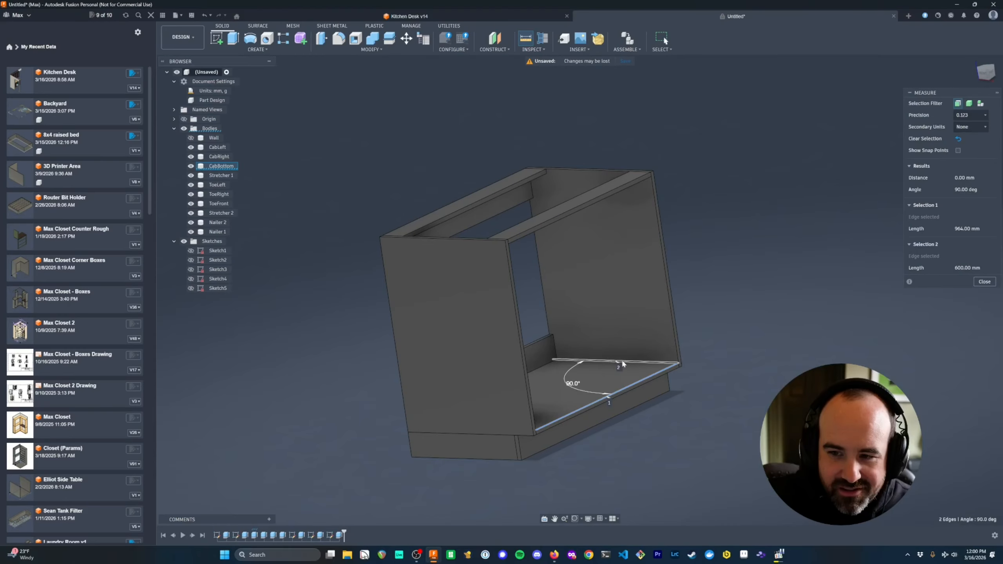
key(Escape)
- In CutList Optimizer, complete the second panel with width 600, quantity 1 and material Birch 18mm
key(alt+Tab)
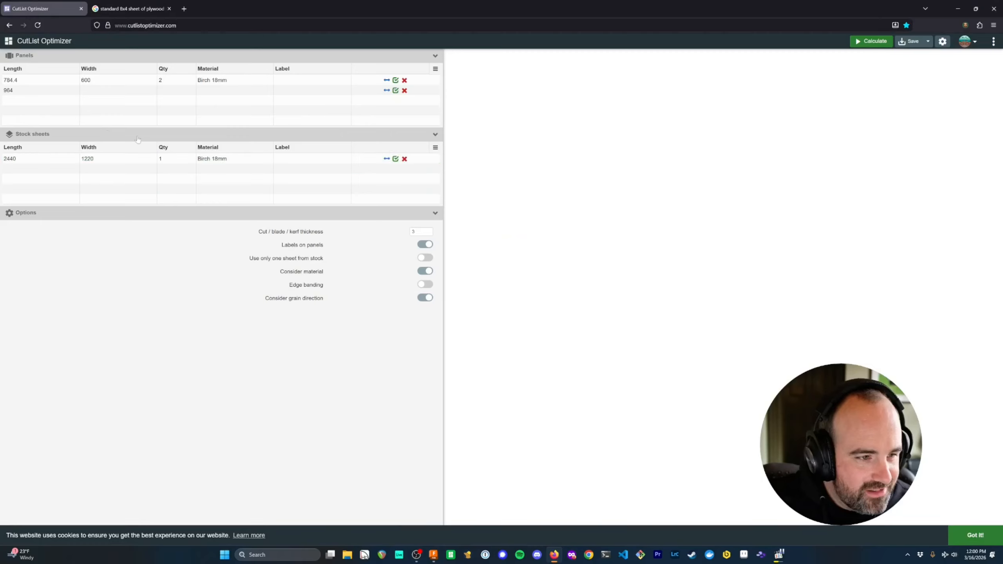
text(64)
key(Tab)
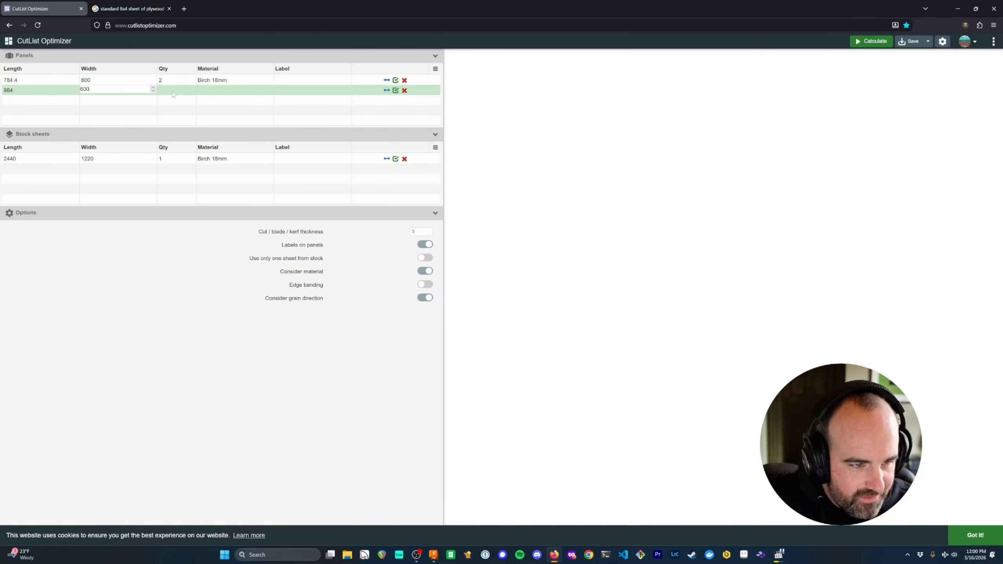
key(Tab)
text(1)
key(Tab)
click(213, 90)
click(209, 109)
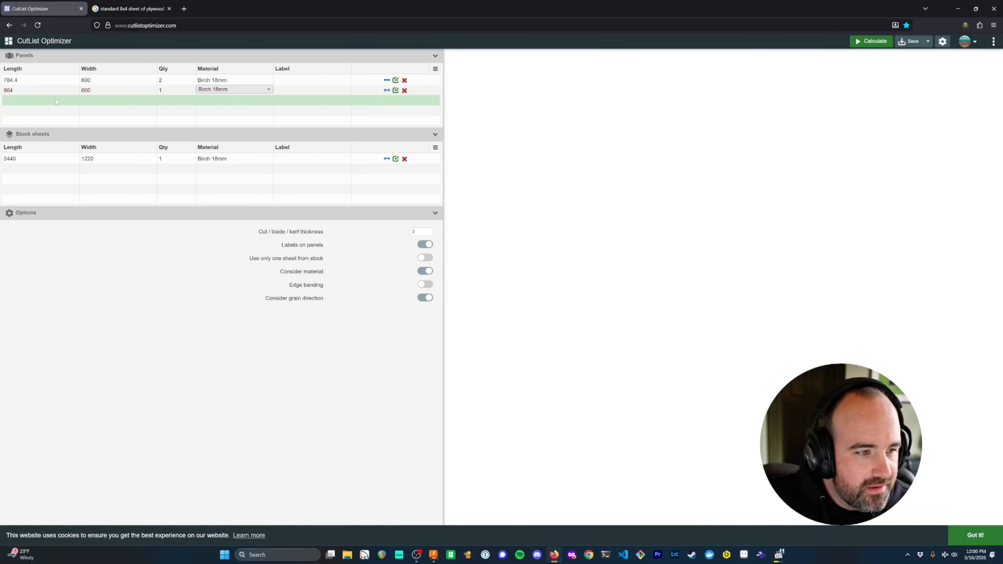
- Switch to Fusion and measure the long edge of the front top stretcher
key(alt+Tab)
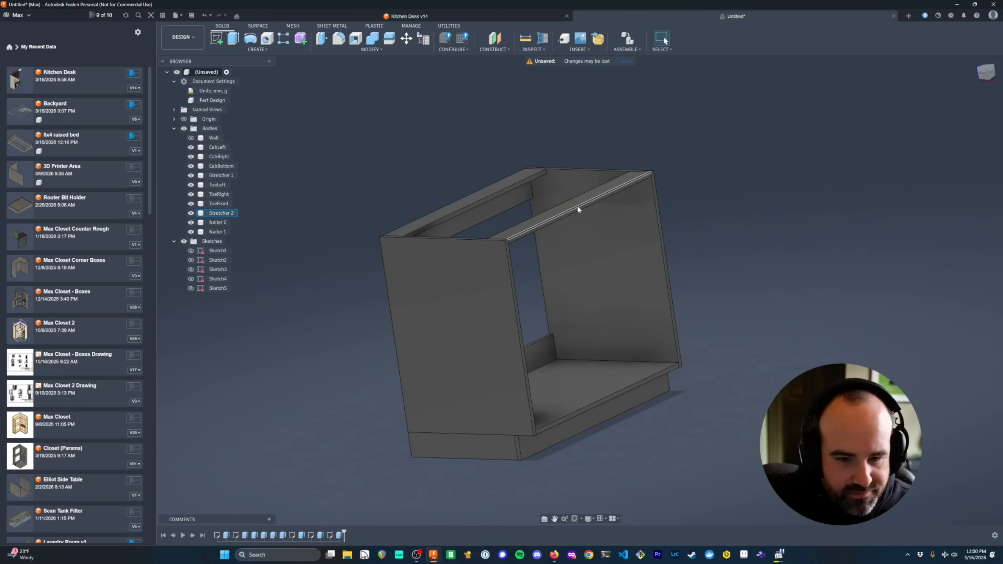
key(i)
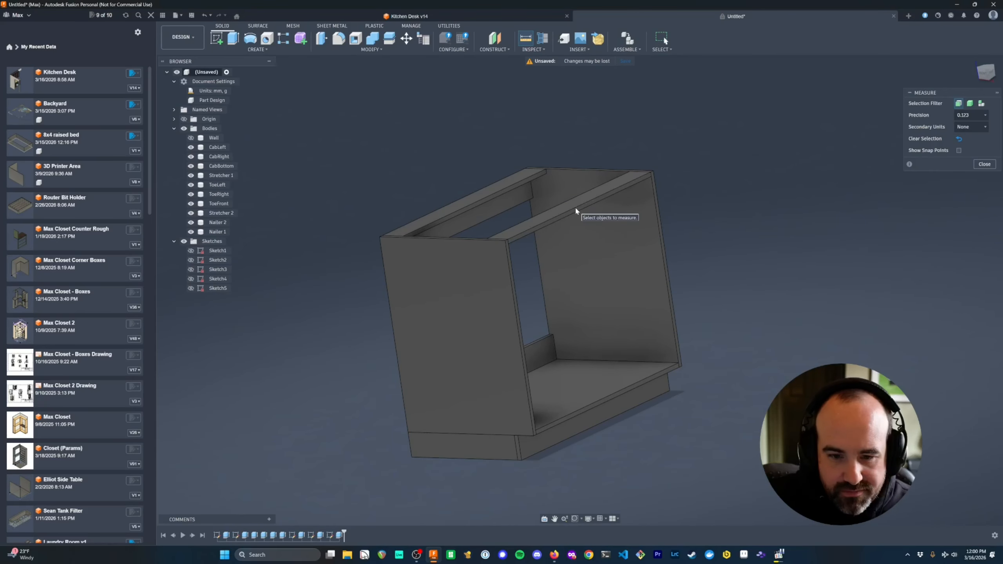
click(575, 209)
- Return to CutList Optimizer and add a third panel with length 964 and width 100
key(alt+Tab)
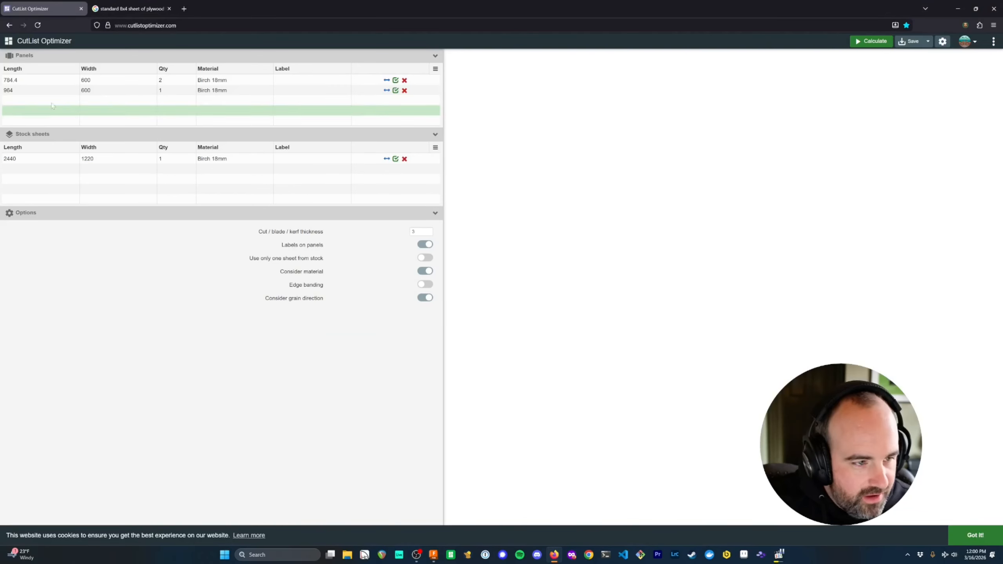
click(52, 102)
text(9)
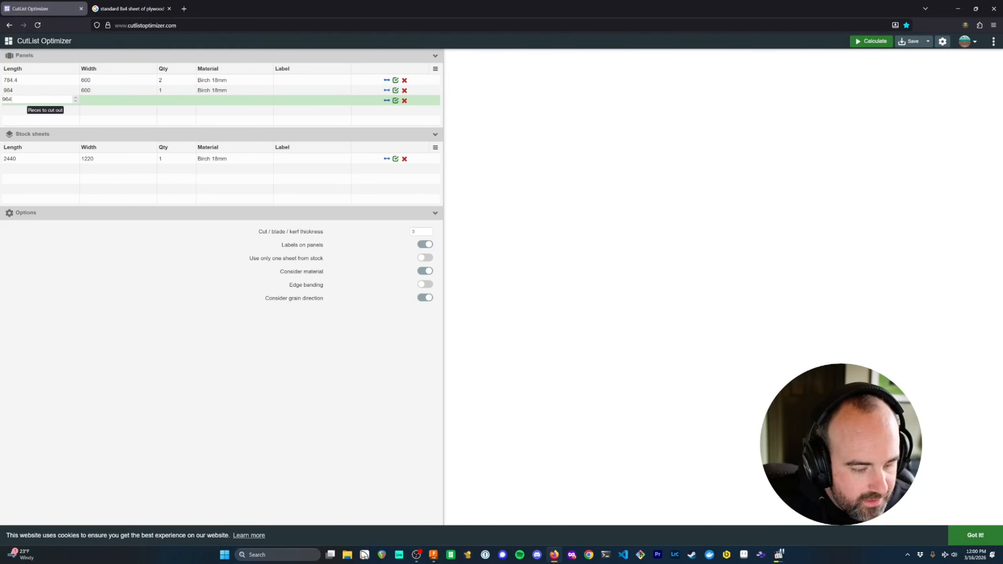
text(64)
key(Tab)
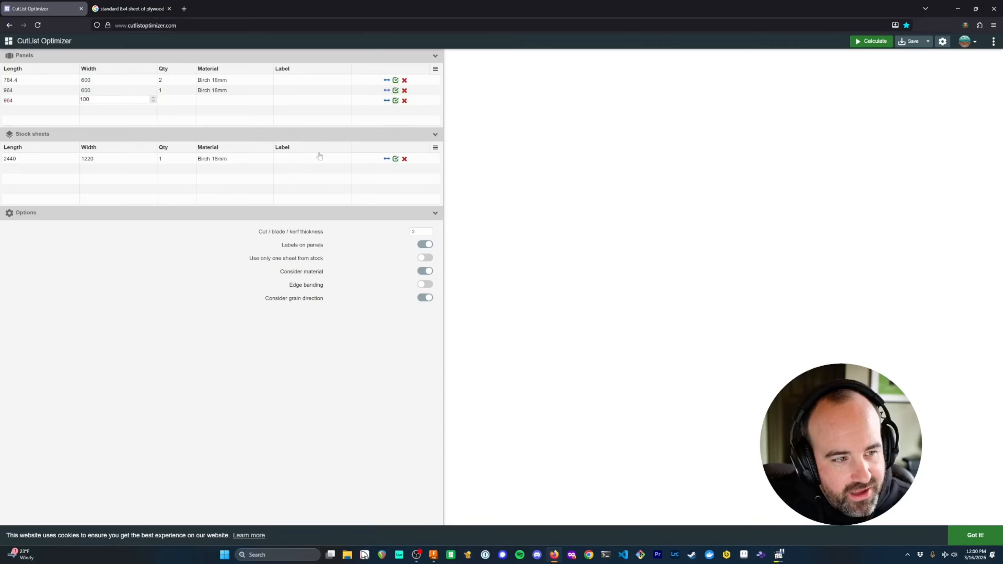
- Check the part count in the Fusion model, then give the third panel in CutList Optimizer quantity 4 and material Birch 18mm
key(alt+Tab)
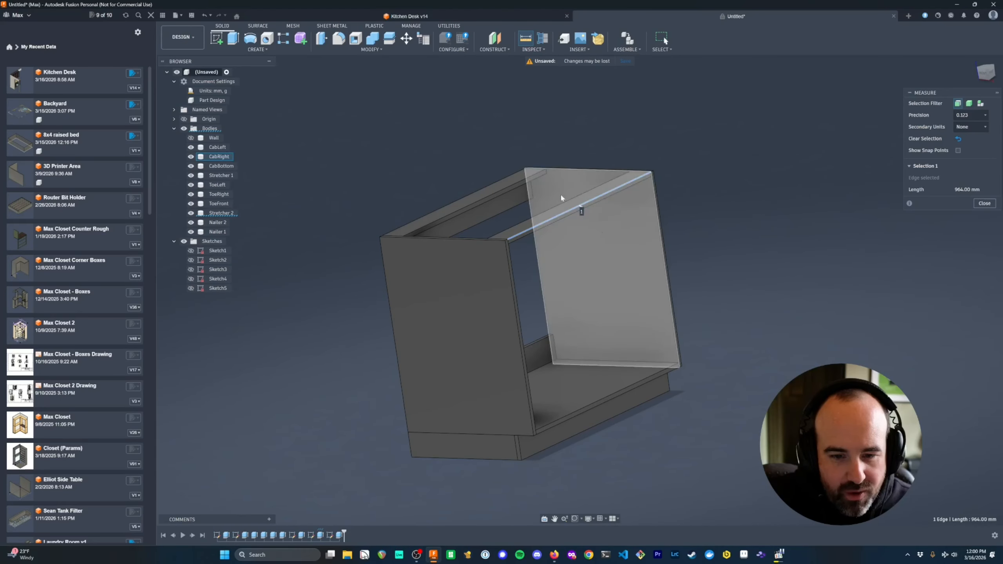
key(alt+Tab)
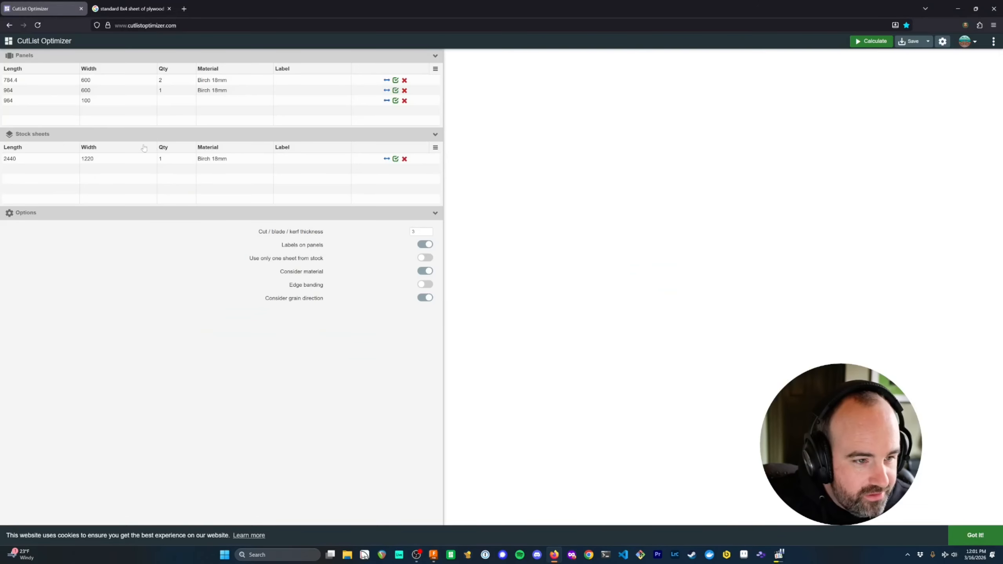
click(176, 101)
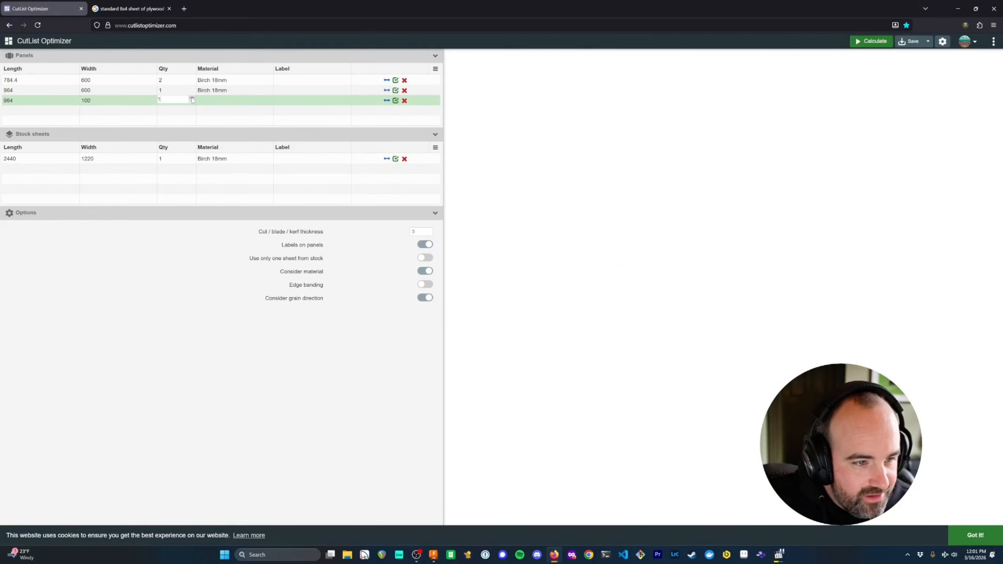
click(213, 101)
click(213, 101)
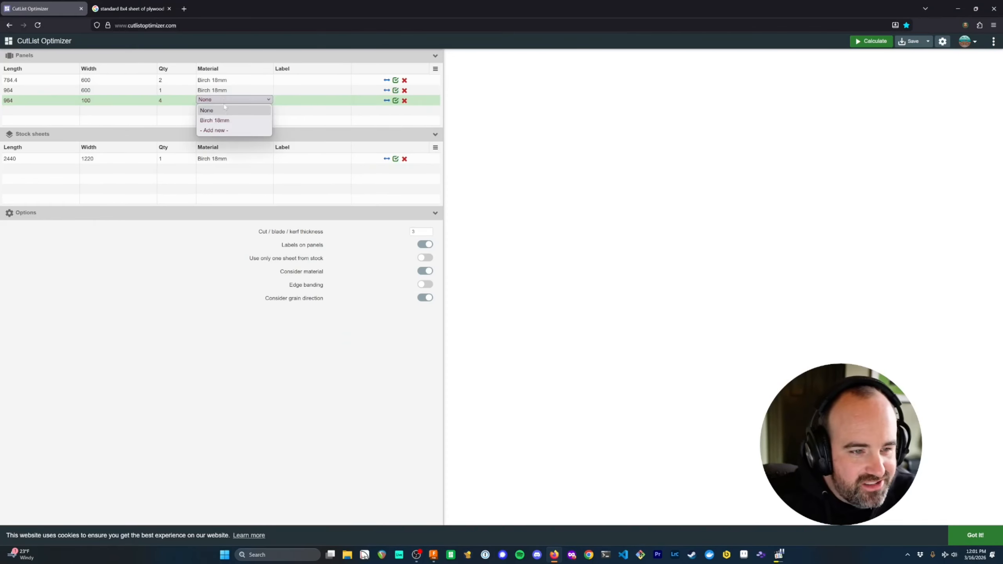
click(213, 121)
- Switch to Fusion and measure the long bottom edge of the left toe kick
key(alt+Tab)
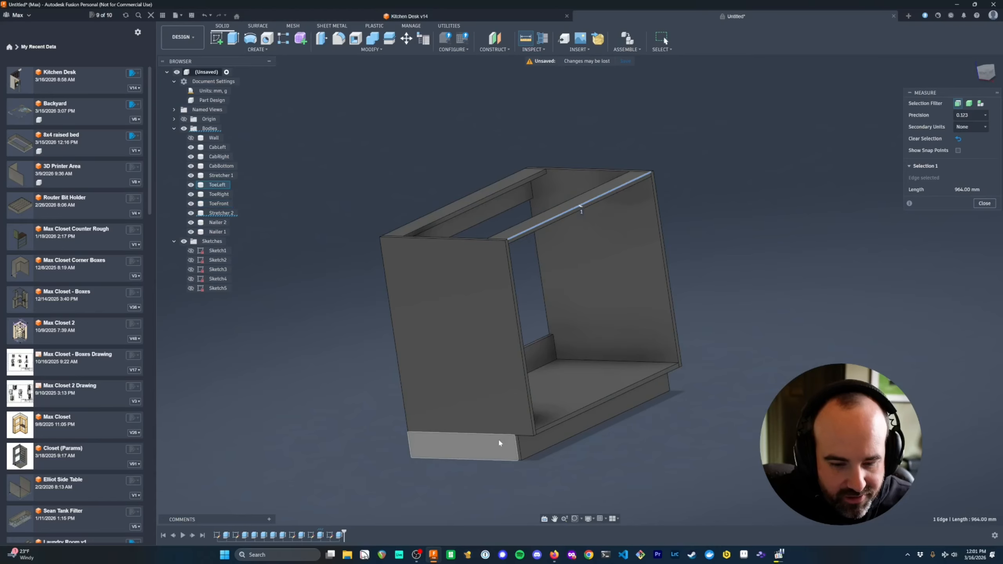
click(458, 458)
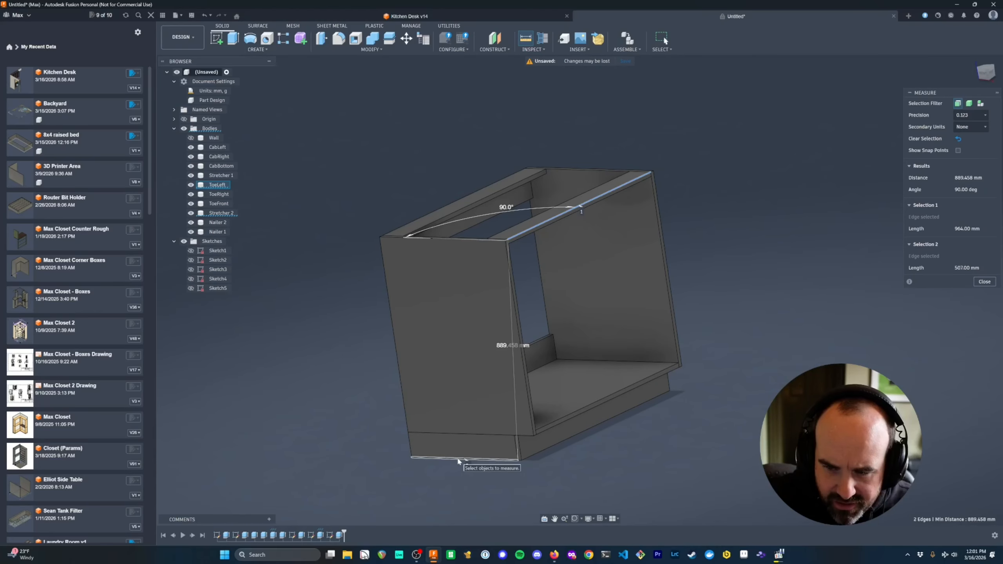
key(Escape)
click(458, 460)
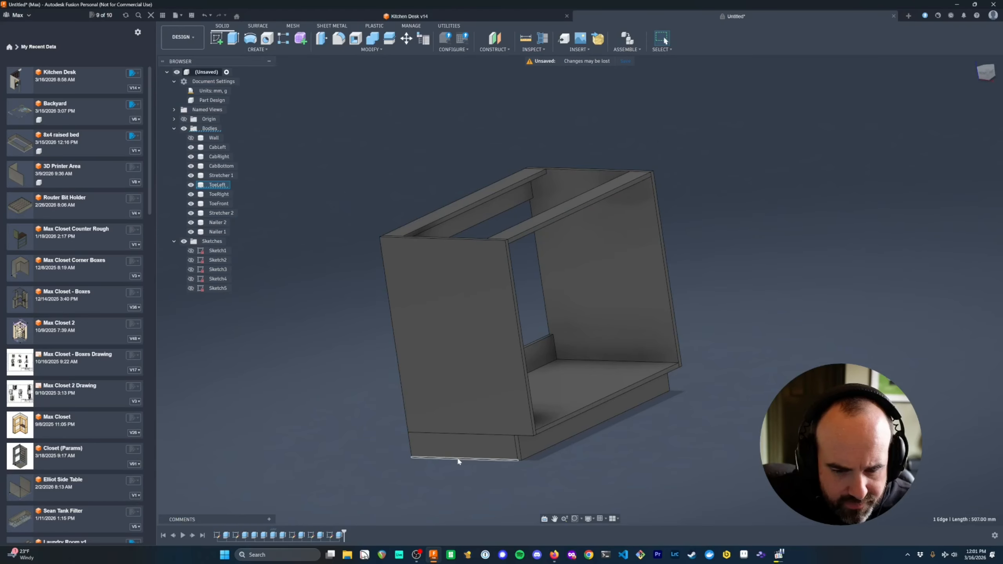
- Return to CutList Optimizer and add a fourth panel with length 507, width 100, quantity 2 and material Birch 18mm
key(alt+Tab)
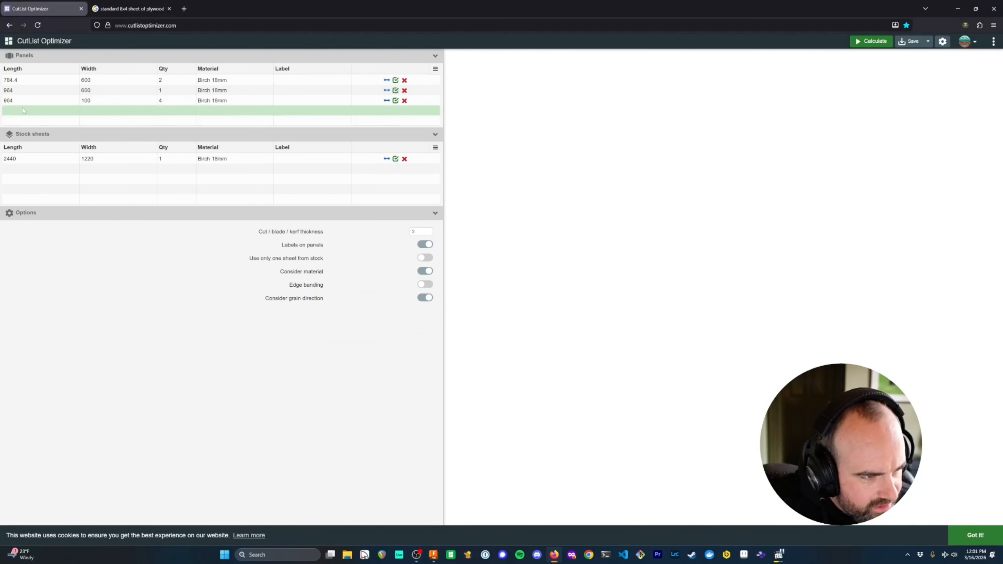
click(39, 110)
text(507)
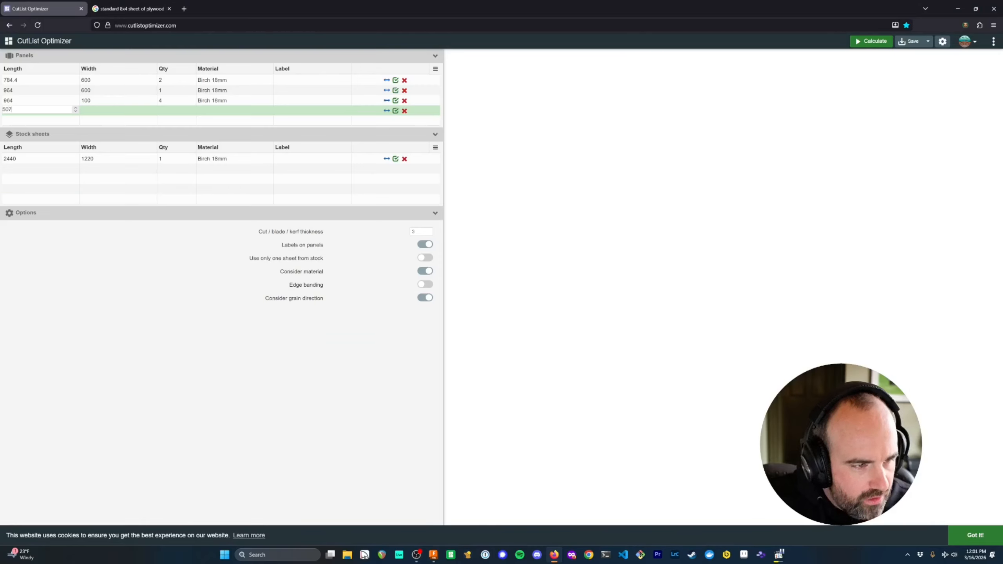
key(Tab)
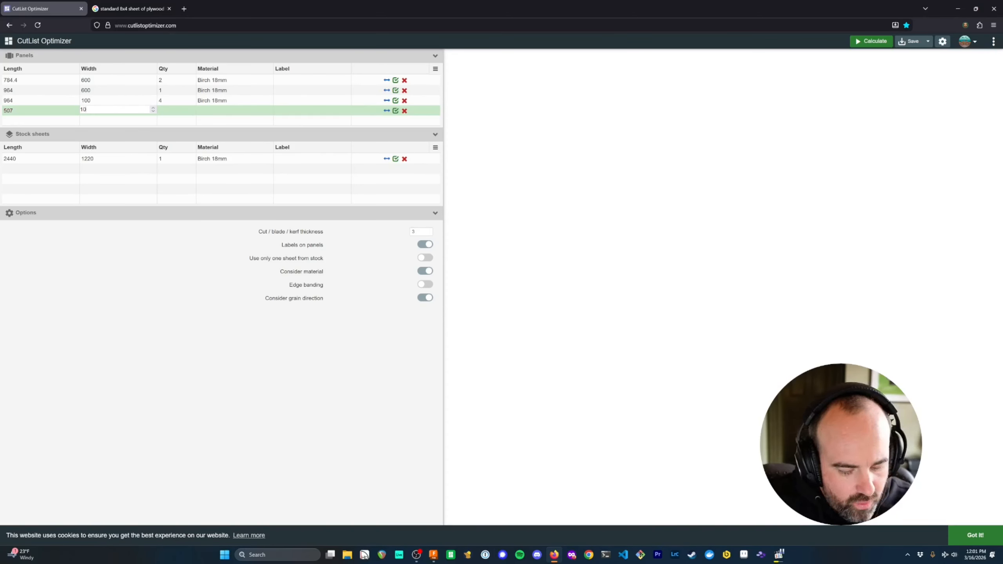
key(Tab)
text(2)
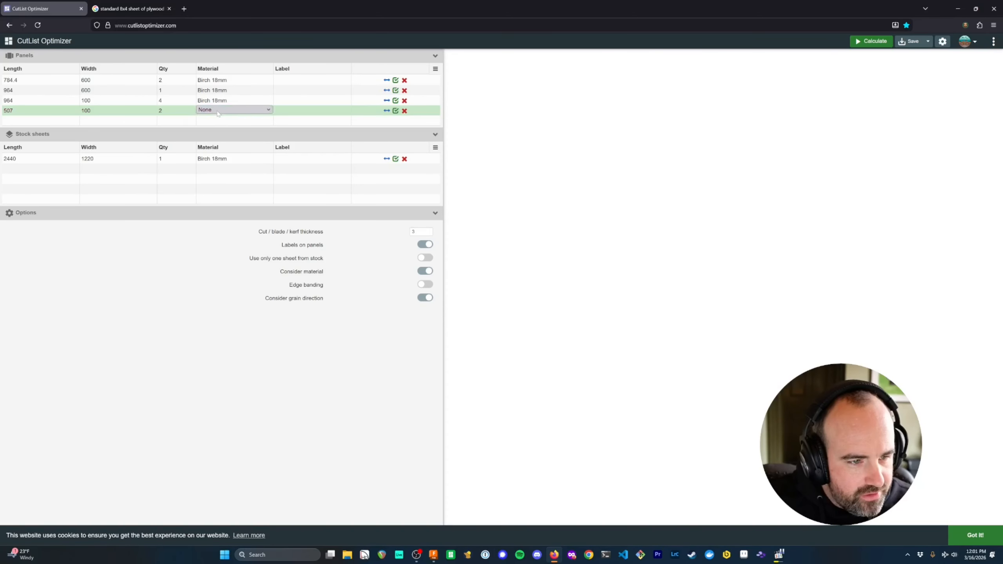
key(Tab)
key(Return)
- Check the front toe kick's length in Fusion, then add a fifth panel in CutList Optimizer with length 100, width 100 and quantity 1
key(alt+Tab)
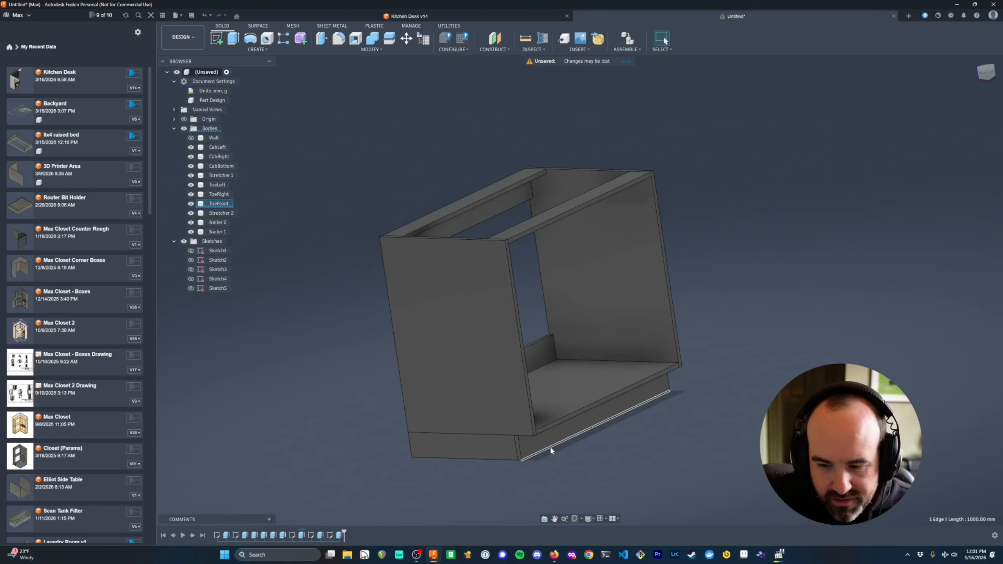
key(alt+Tab)
text(1)
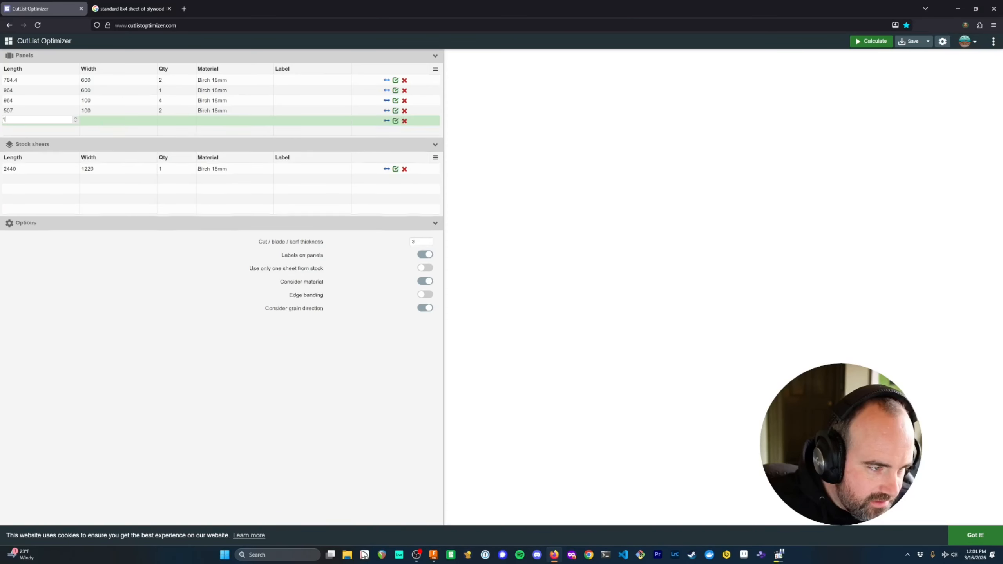
text(00)
key(Tab)
text(100)
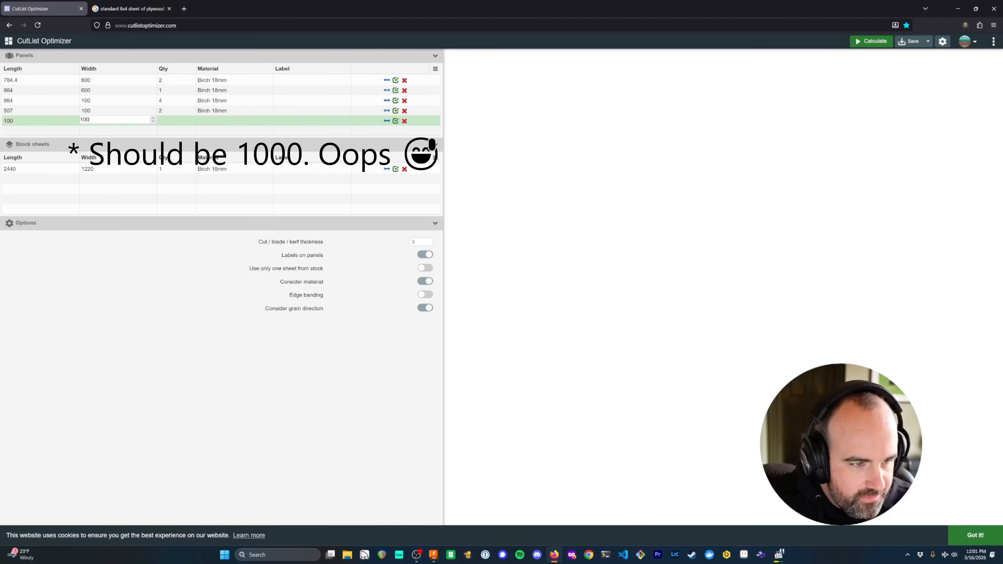
key(Tab)
text(1)
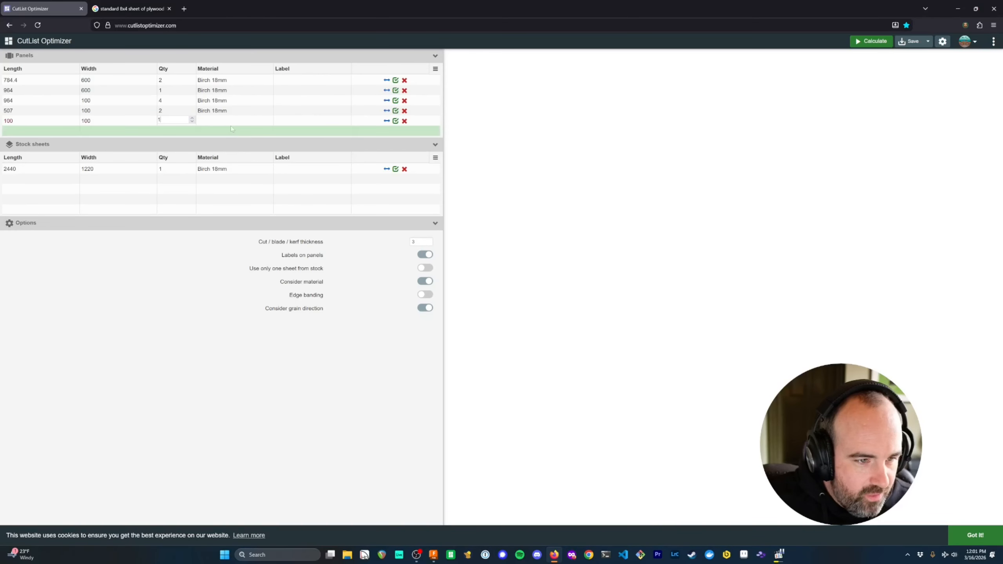
key(Tab)
- Review the whole cabinet in Fusion for remaining parts, then set the fifth panel's material to Birch 18mm in CutList Optimizer
key(alt+Tab)
shift+middle_drag(404, 466, 353, 368)
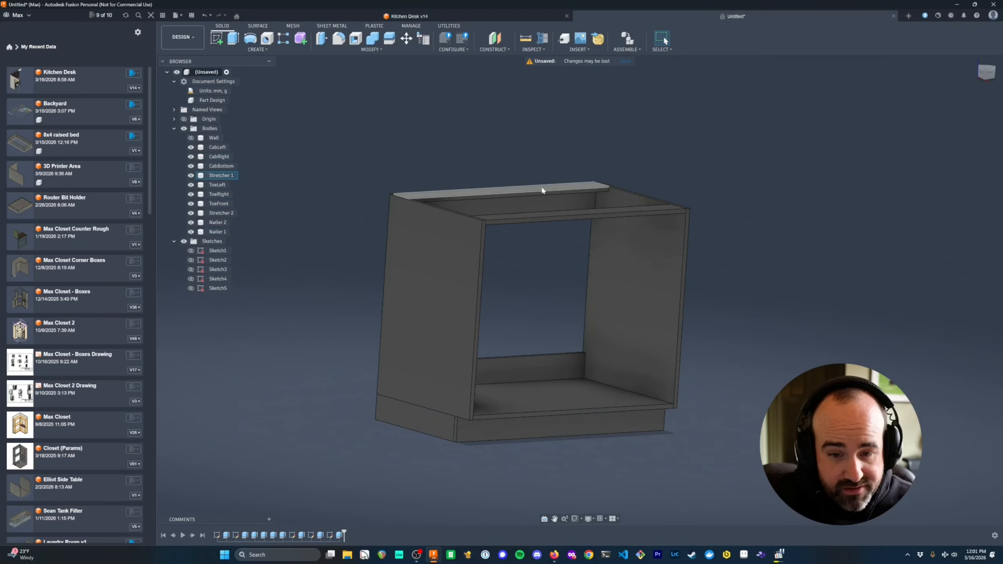
key(alt+Tab)
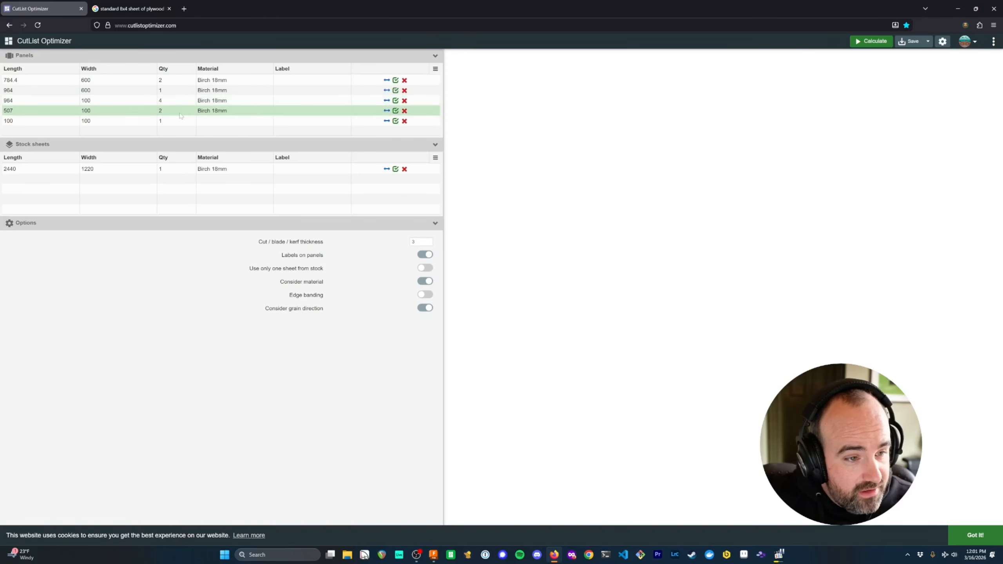
click(237, 121)
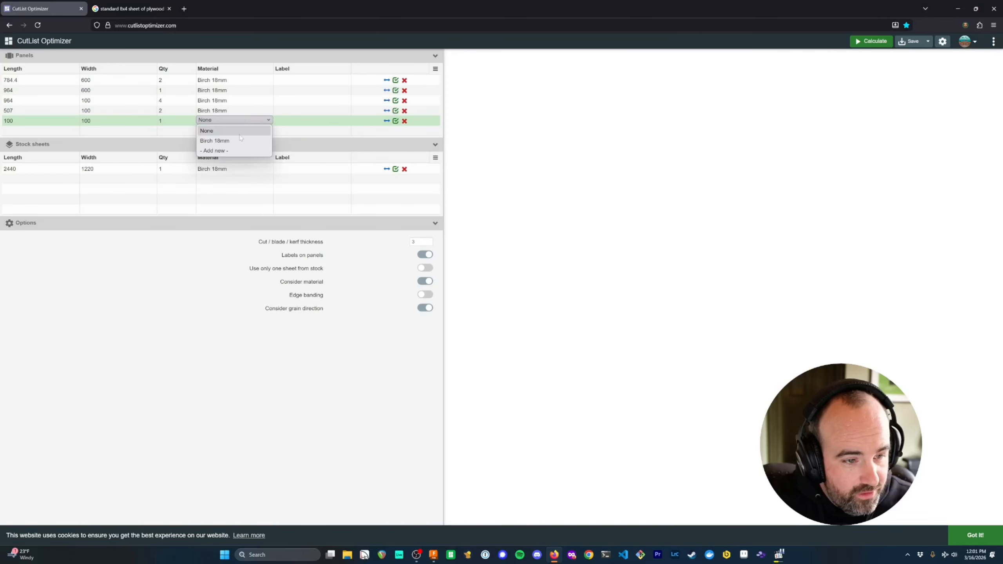
click(243, 141)
mouse_move(506, 178)
mouse_down()
mouse_move(327, 158)
mouse_move(493, 169)
mouse_up()
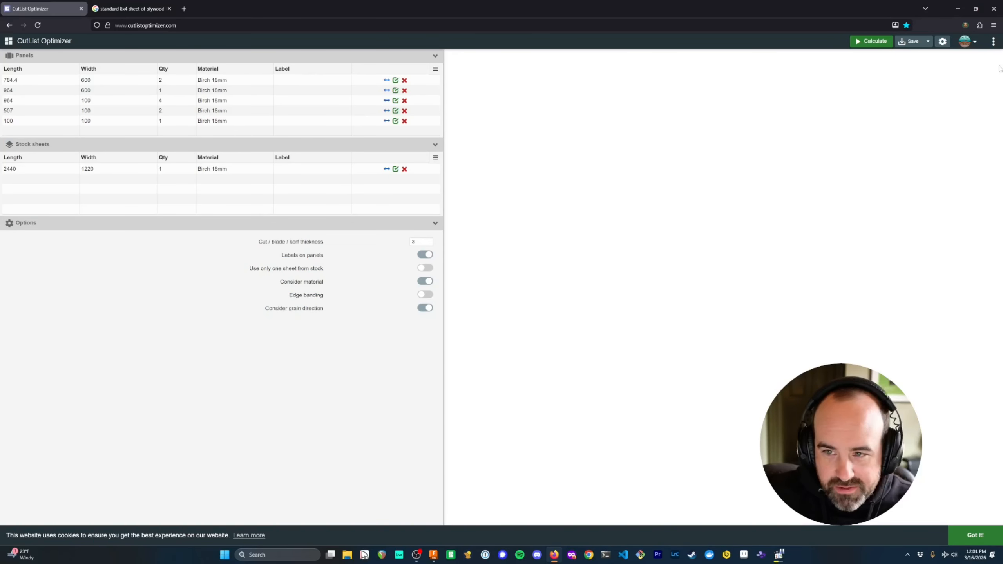
- Review the unit options in the settings, keep Millimeters (16.5 mm), and close the settings
click(994, 41)
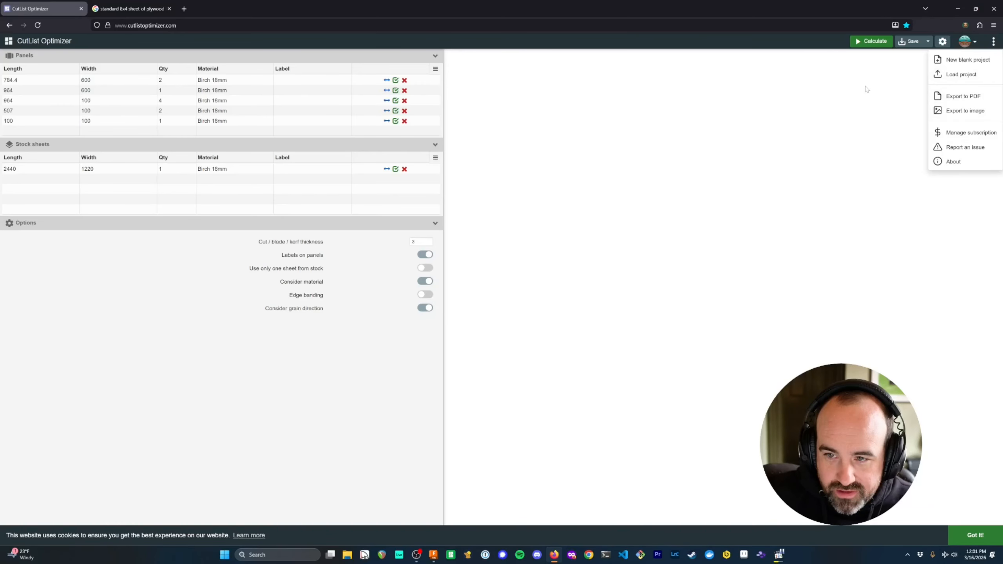
click(943, 41)
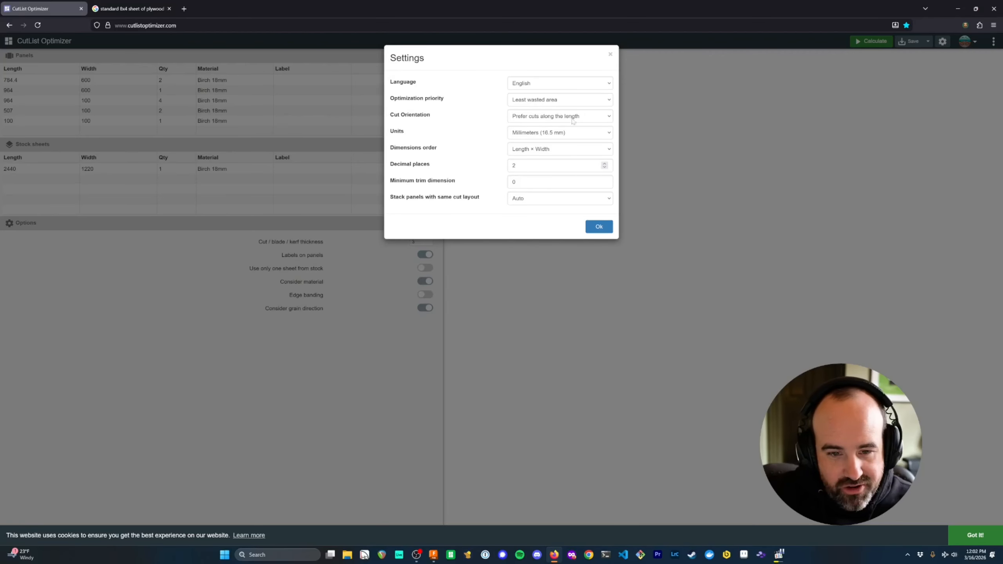
click(569, 133)
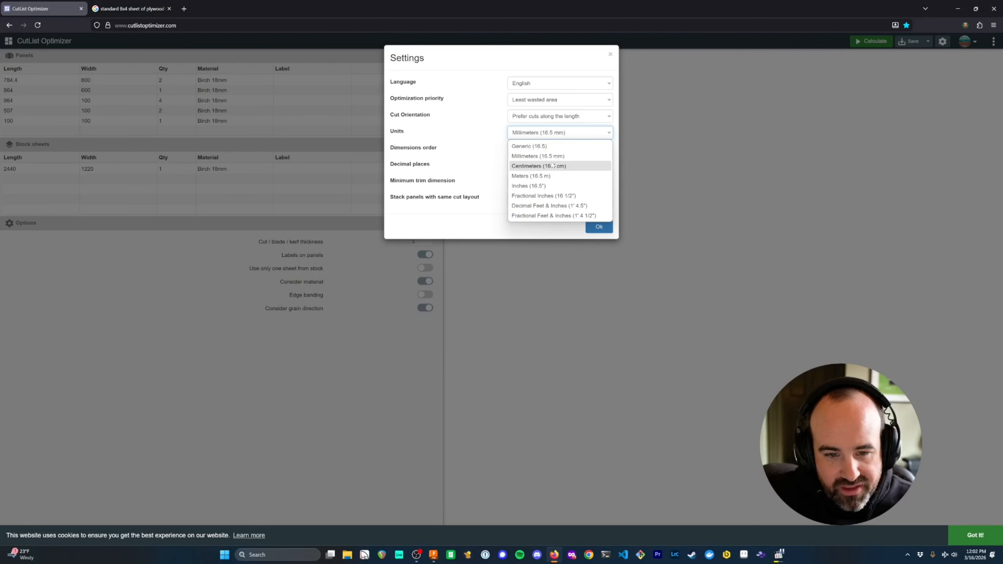
click(553, 156)
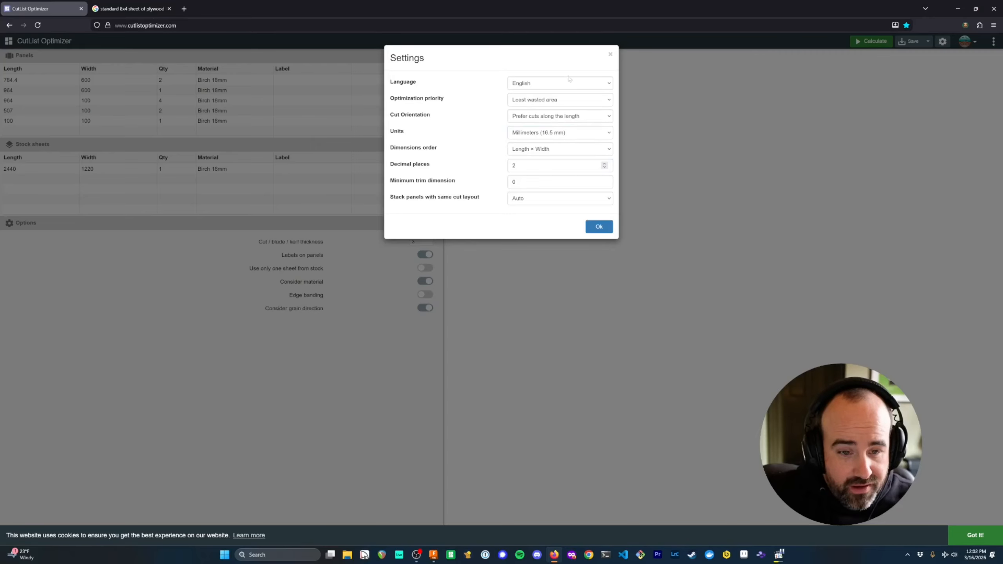
click(610, 56)
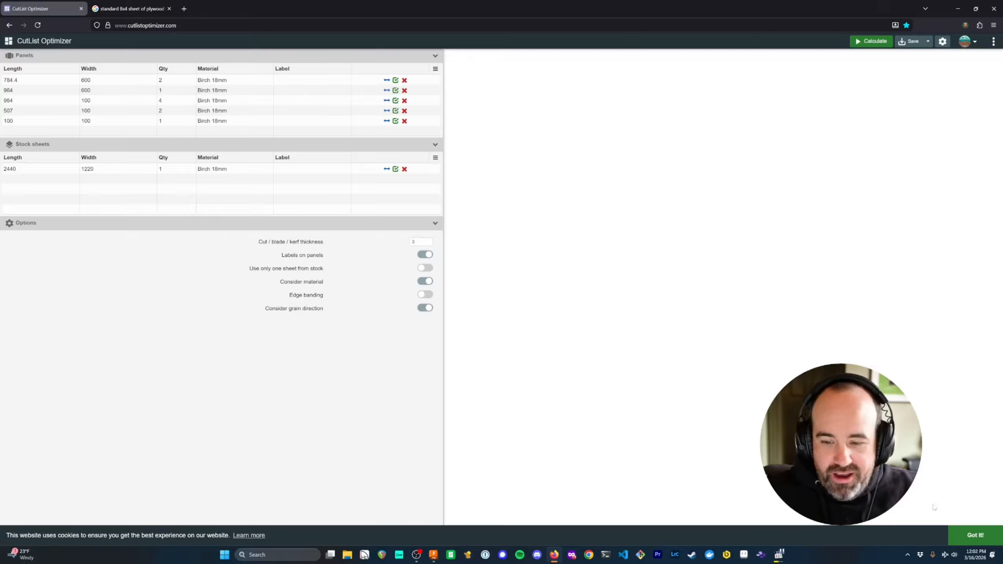
- Dismiss the cookie notice and calculate the cut layout for the entered panels
click(976, 536)
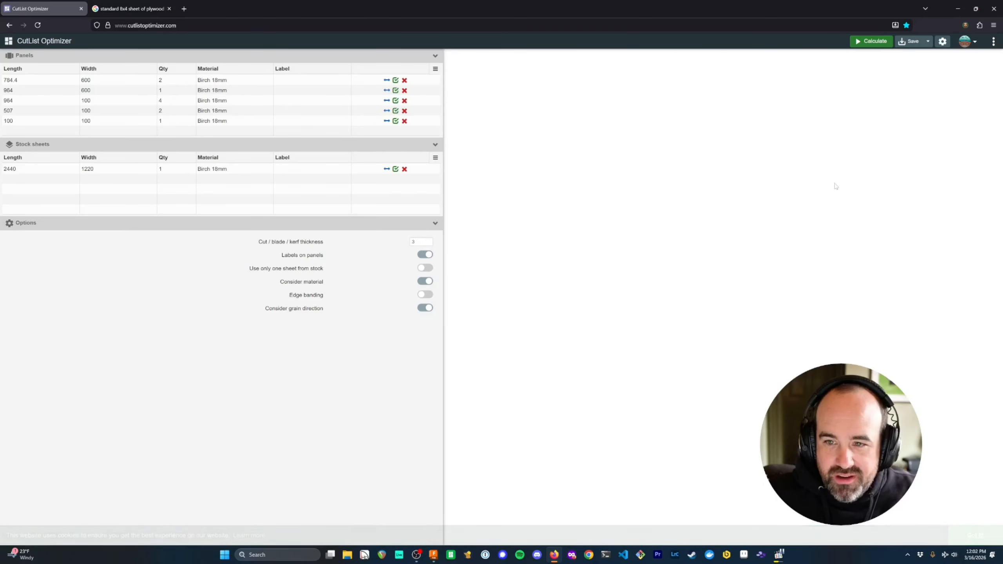
click(871, 41)
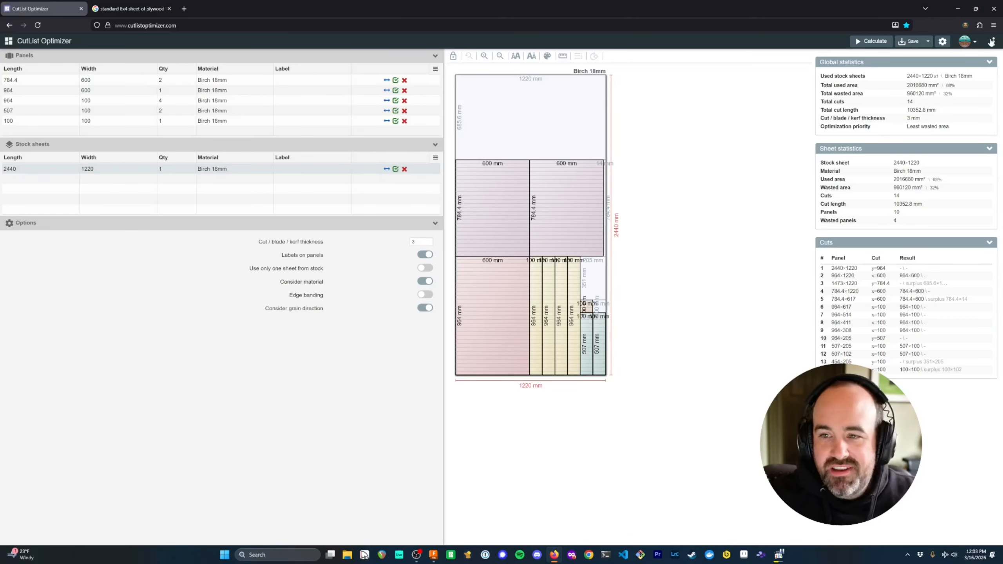
- Export the calculated cut layout to PDF and look over the exported page
click(992, 41)
click(964, 96)
click(569, 223)
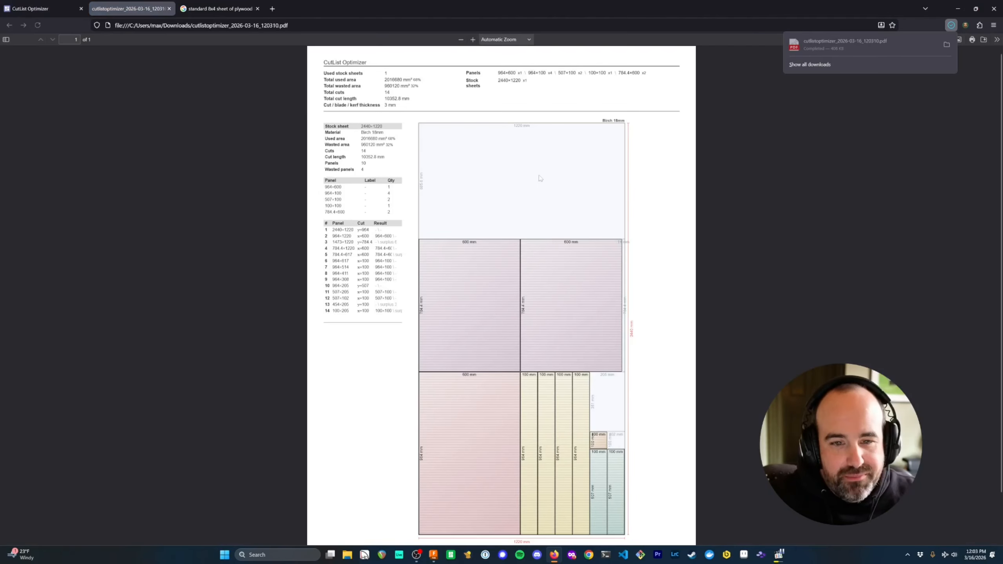
click(850, 186)
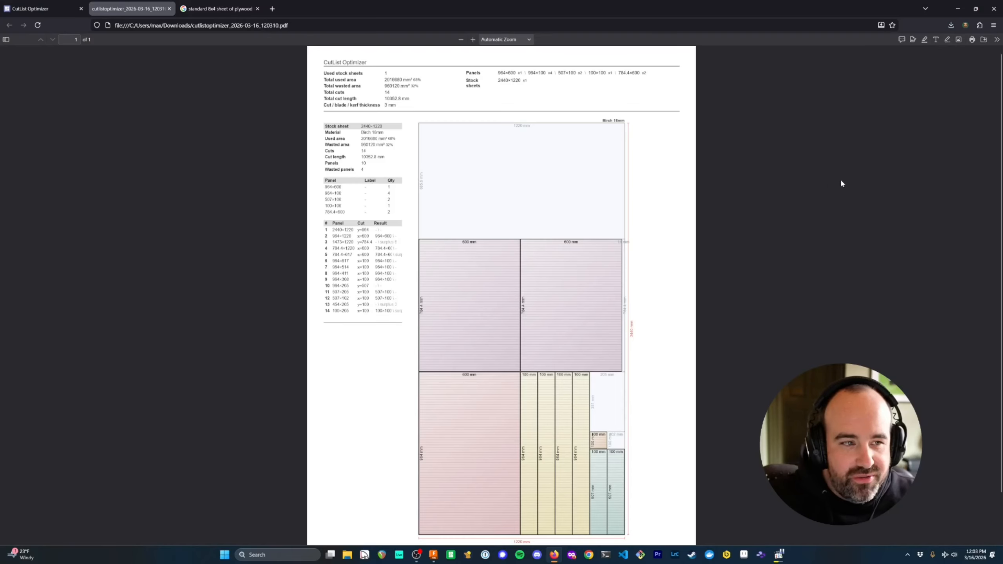
scroll(779, 197, down, 2)
scroll(793, 192, up, 2)
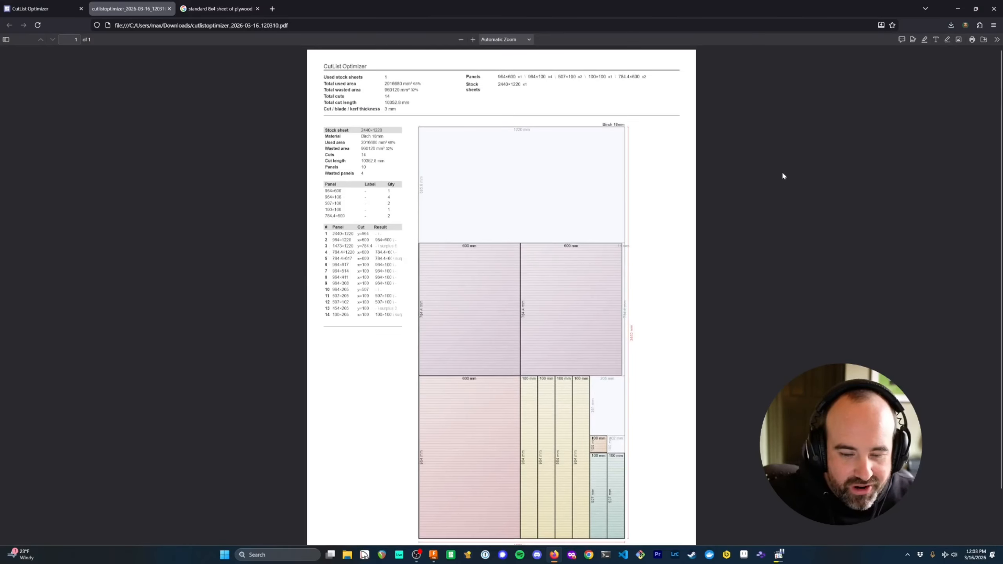
- Return to the cut list project, set the cut orientation to Prefer cuts along the width, and recalculate the layout
click(32, 8)
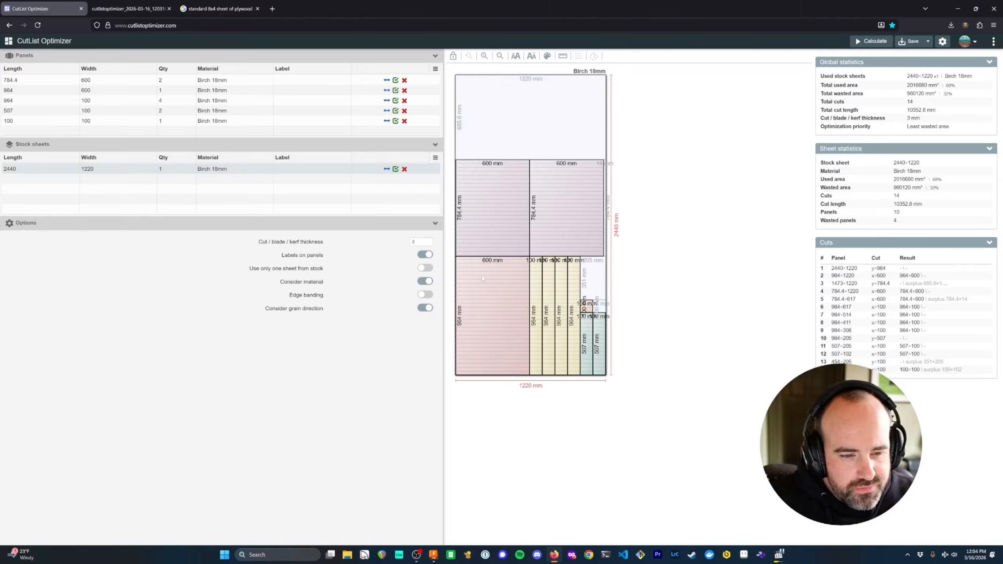
click(944, 42)
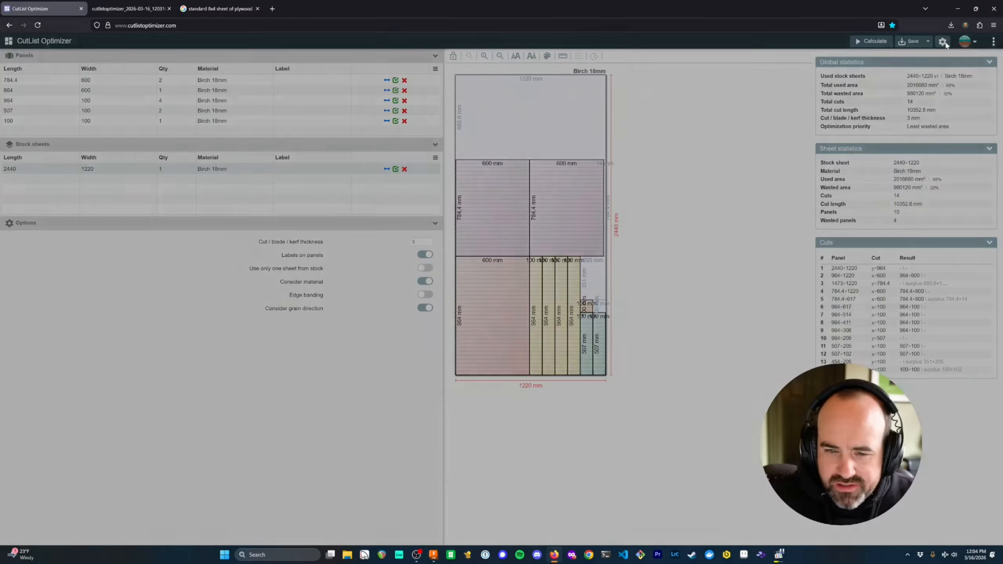
click(565, 154)
click(567, 153)
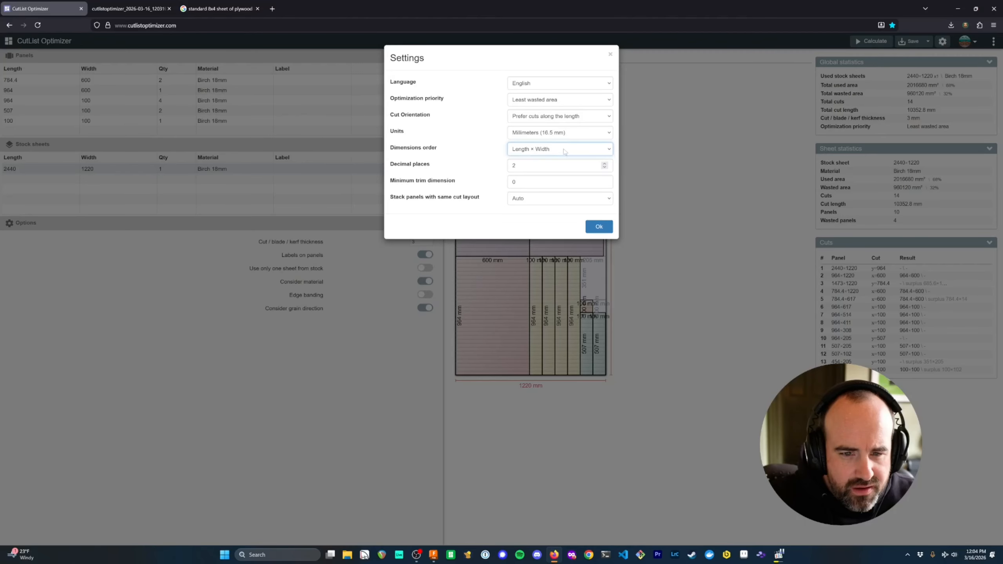
click(560, 116)
click(561, 140)
scroll(847, 78, down, 2)
click(847, 78)
click(872, 41)
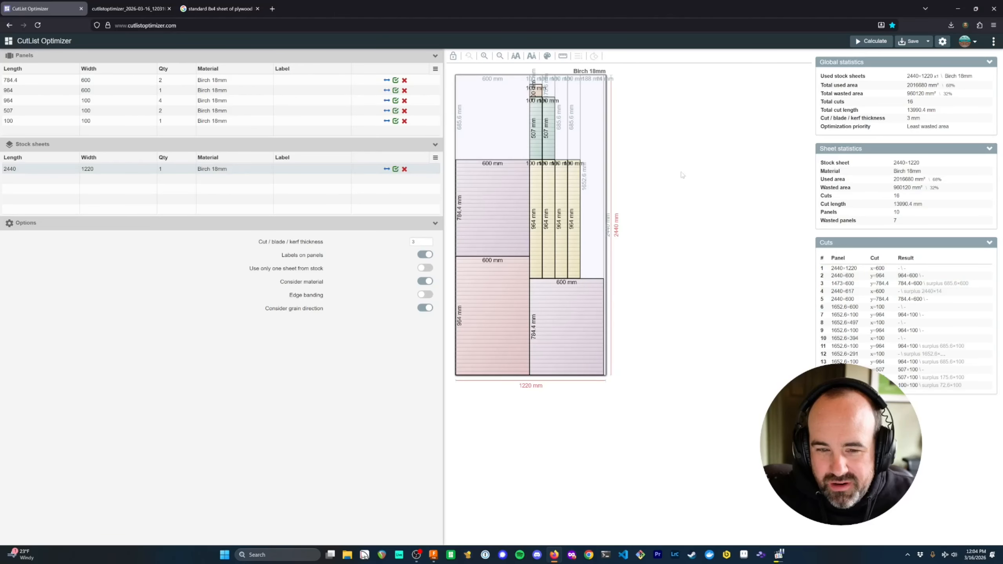
- Set the cut orientation to Prefer cuts along the length and apply it to recalculate the layout
click(943, 41)
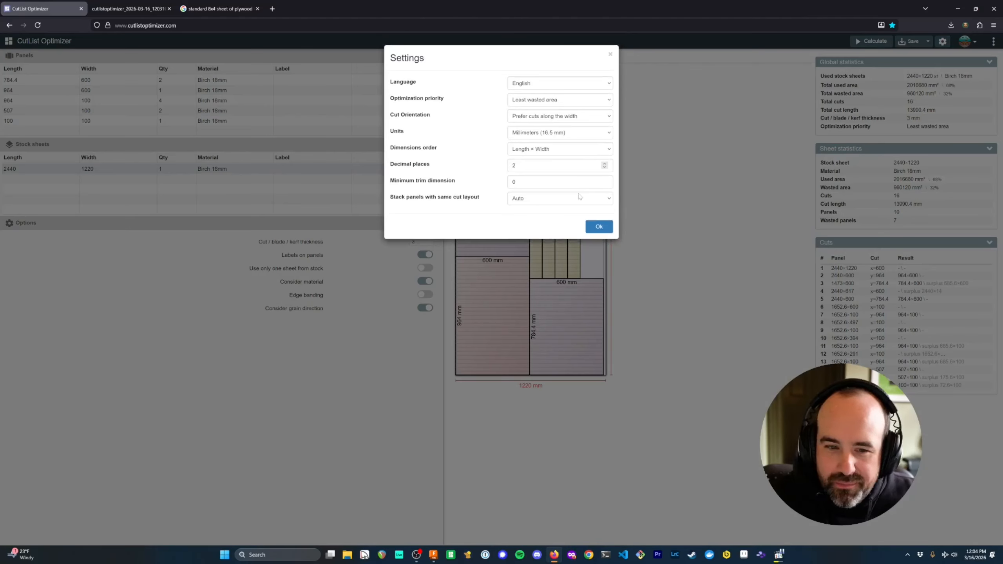
click(561, 116)
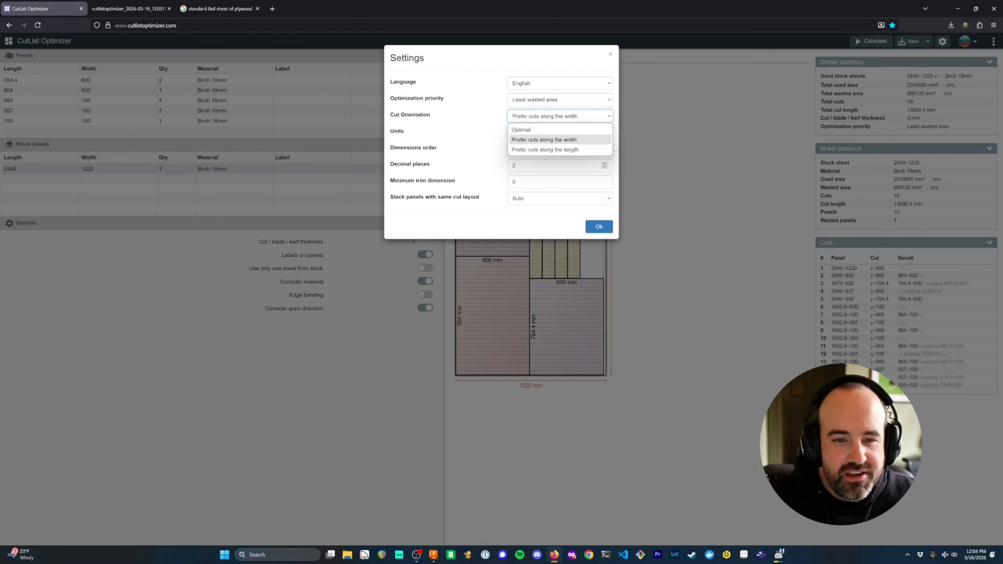
click(560, 150)
click(600, 227)
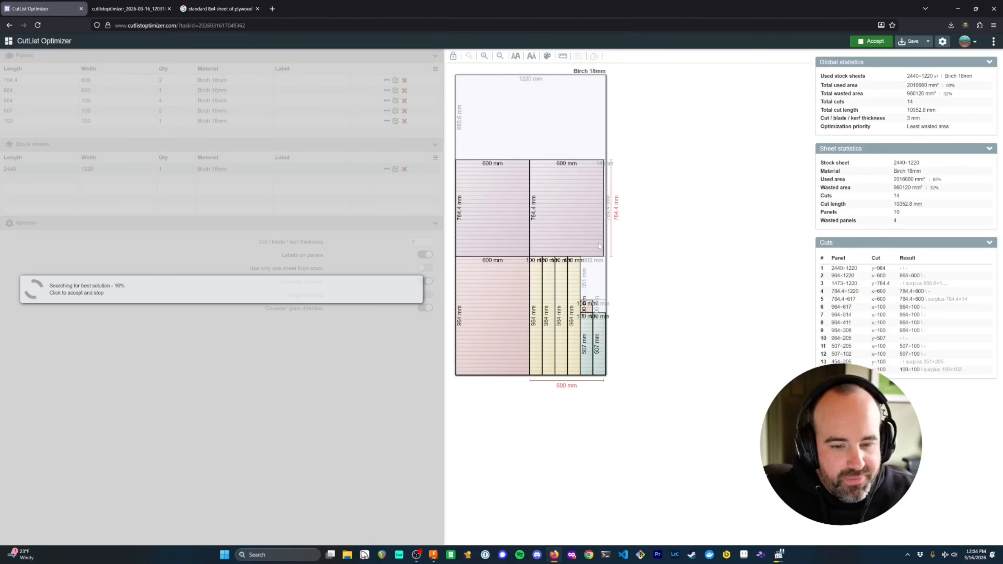
- Switch to the cabinet model in Fusion and add a user parameter num_drawers with No Units and expression 3
key(alt+Tab)
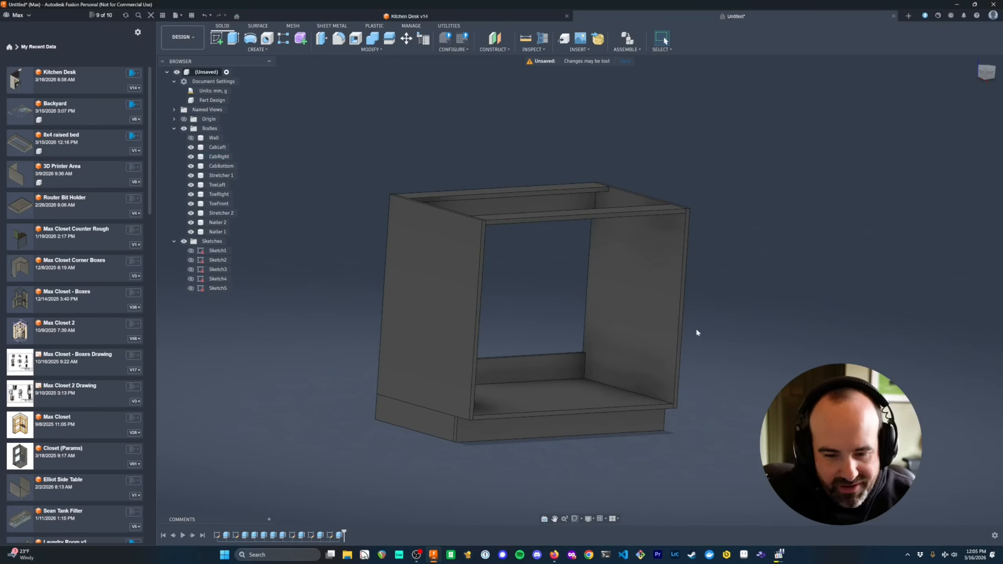
mouse_move(697, 331)
shift+middle_down()
mouse_move(629, 352)
mouse_move(695, 343)
shift+middle_up()
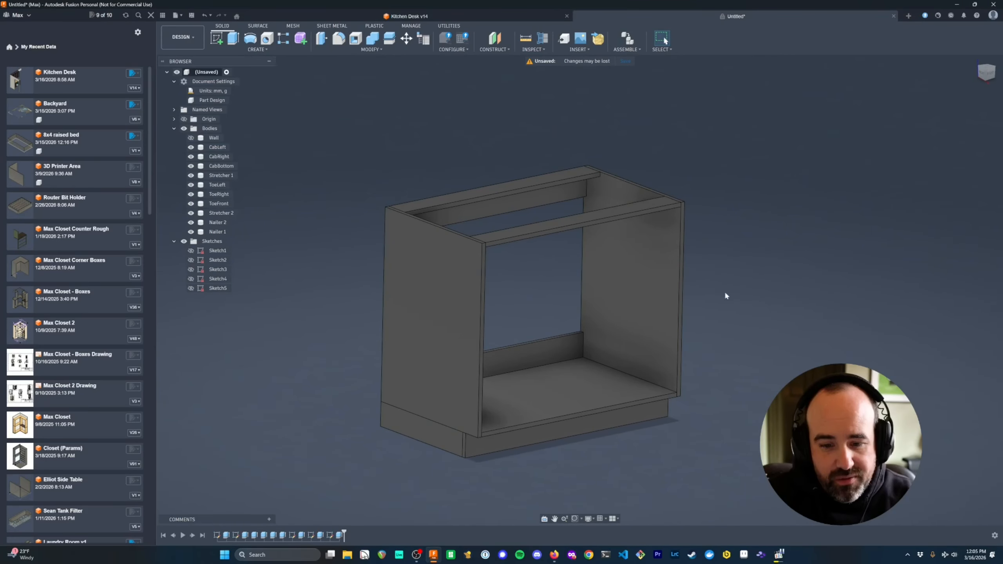
middle_drag(726, 296, 761, 280)
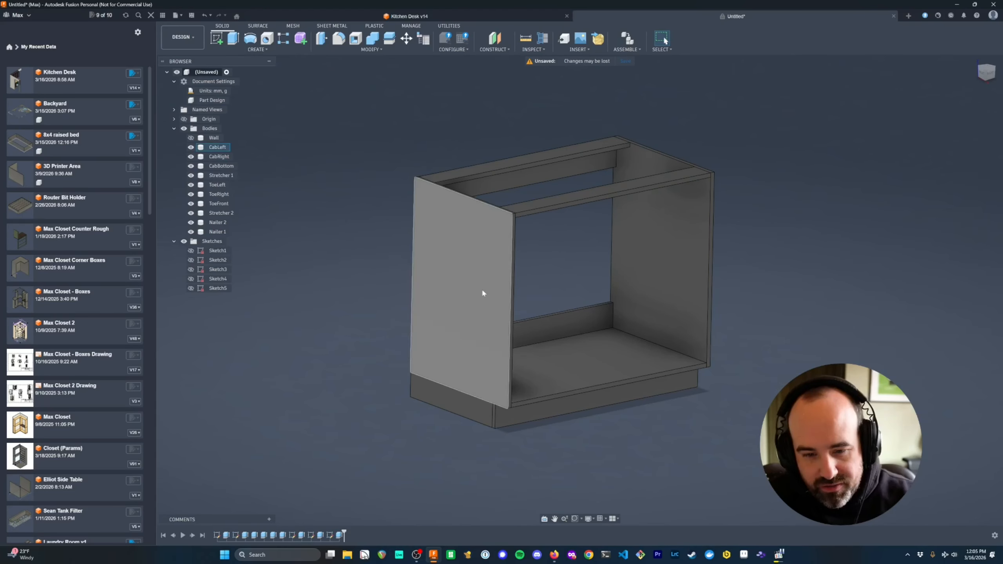
click(371, 49)
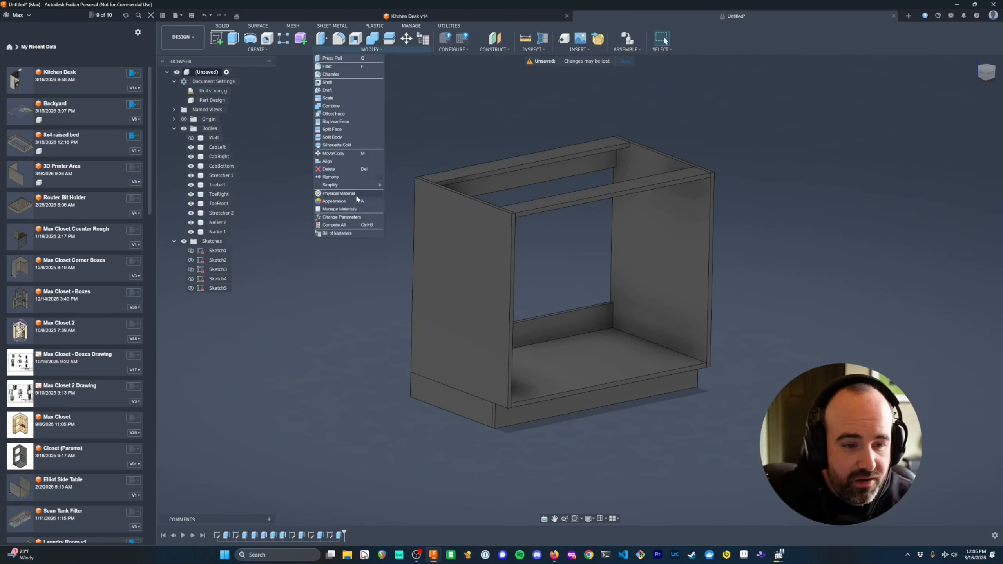
click(360, 218)
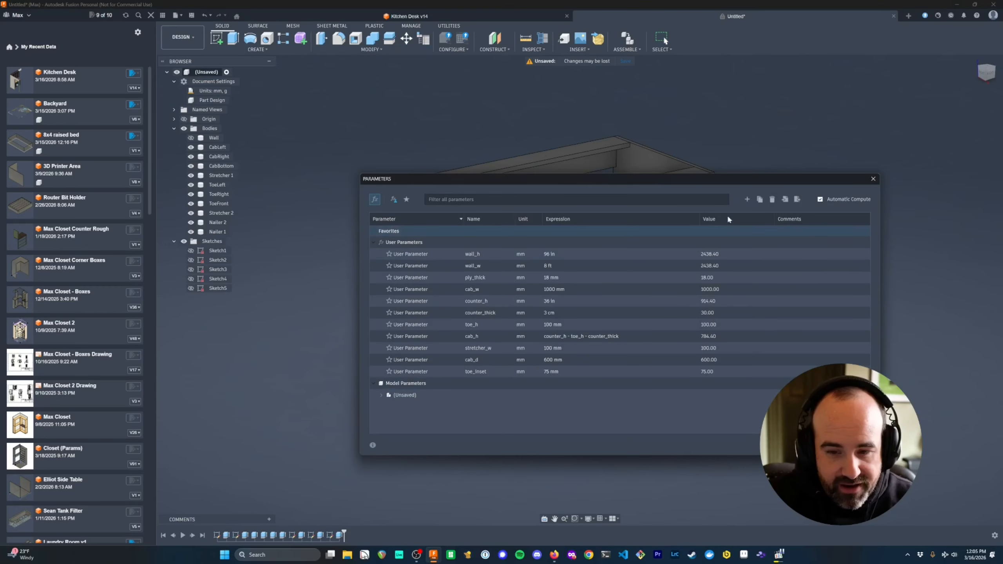
click(747, 199)
text(num_od)
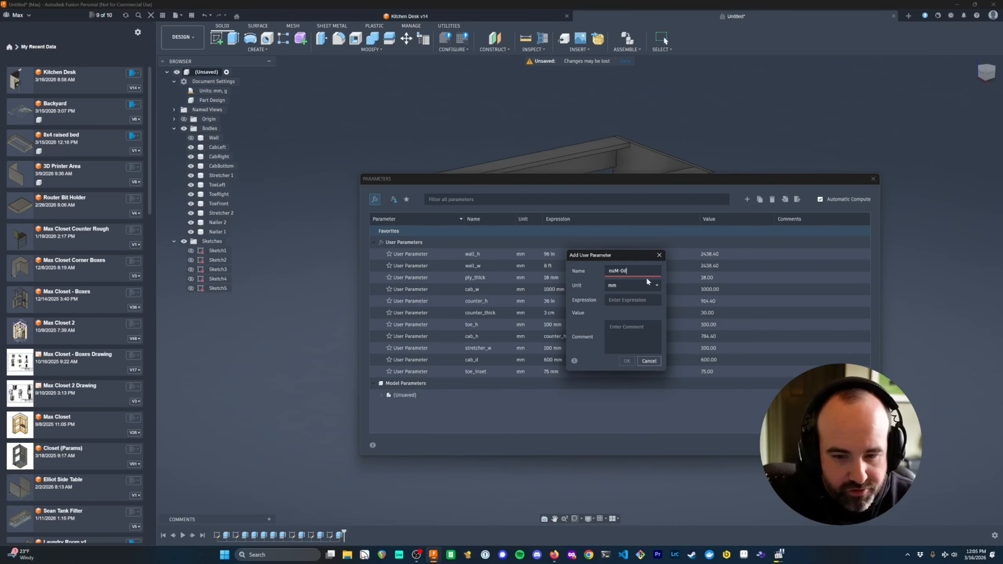
key(BackSpace)
text(_drawers)
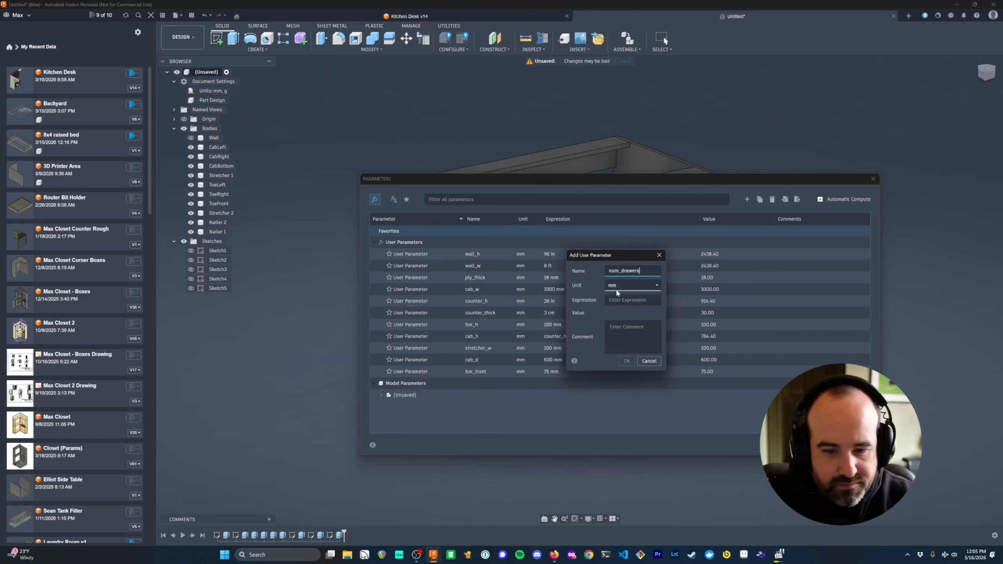
click(648, 285)
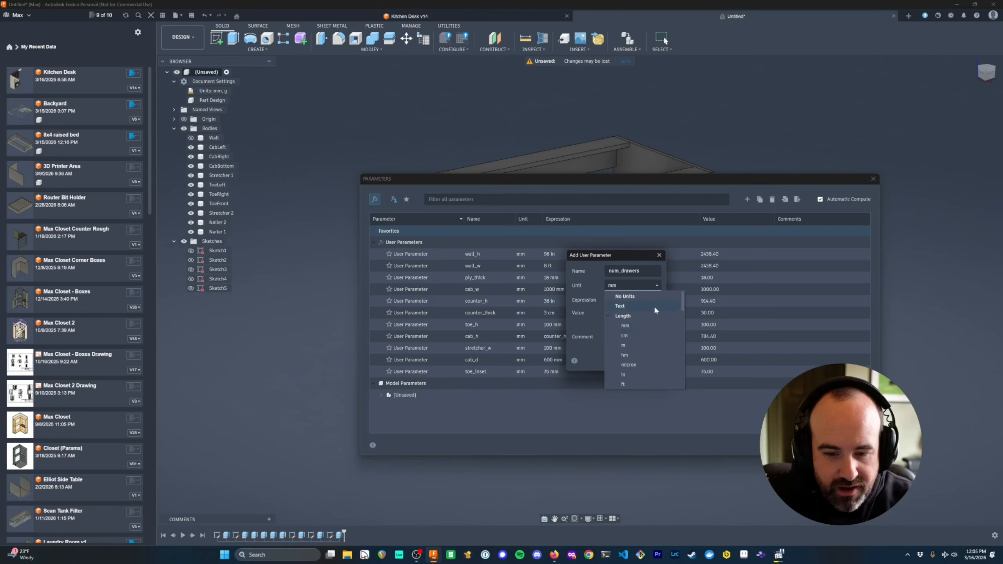
click(625, 296)
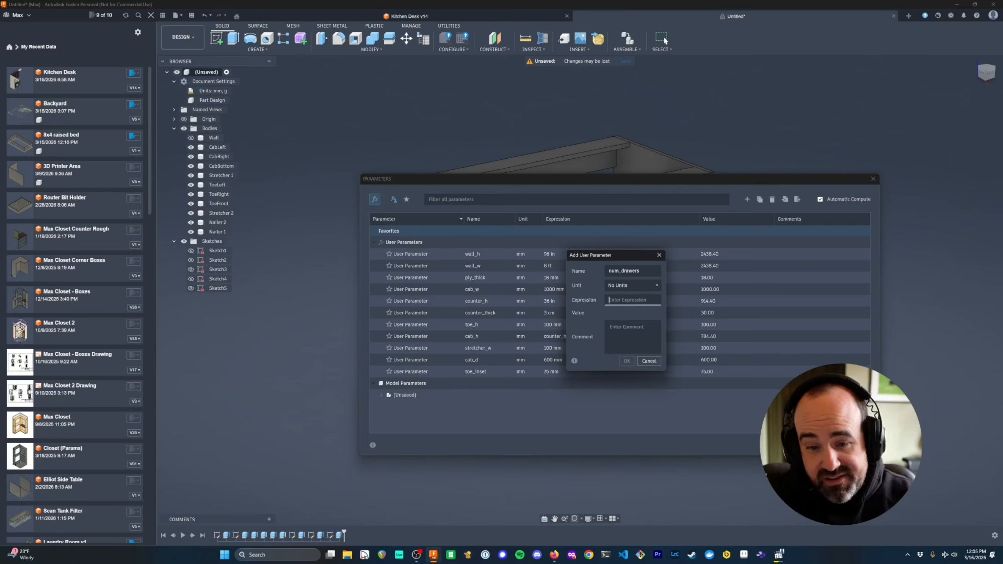
text(3)
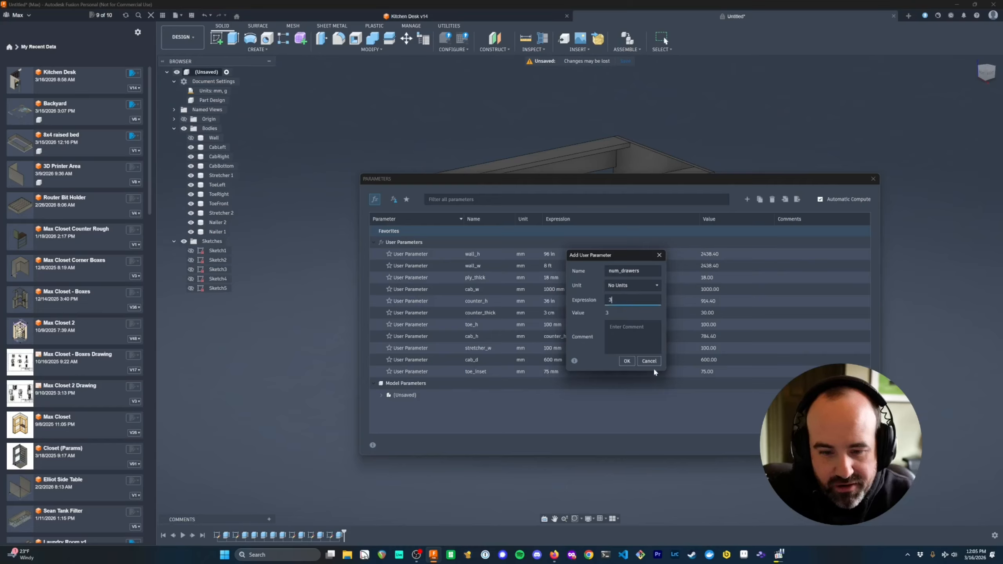
click(628, 361)
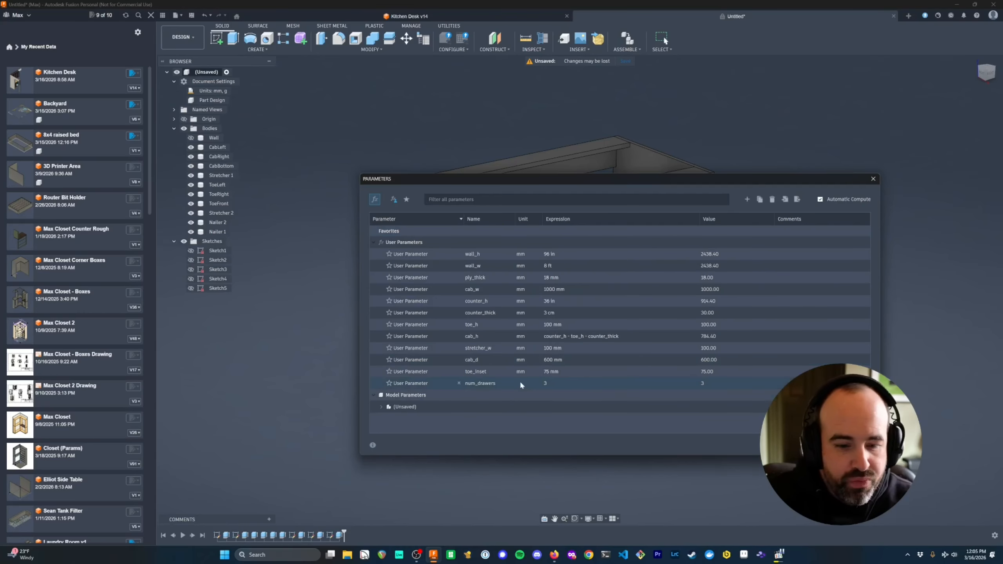
- Add a user parameter inset_gap in mm with the expression 3
click(747, 200)
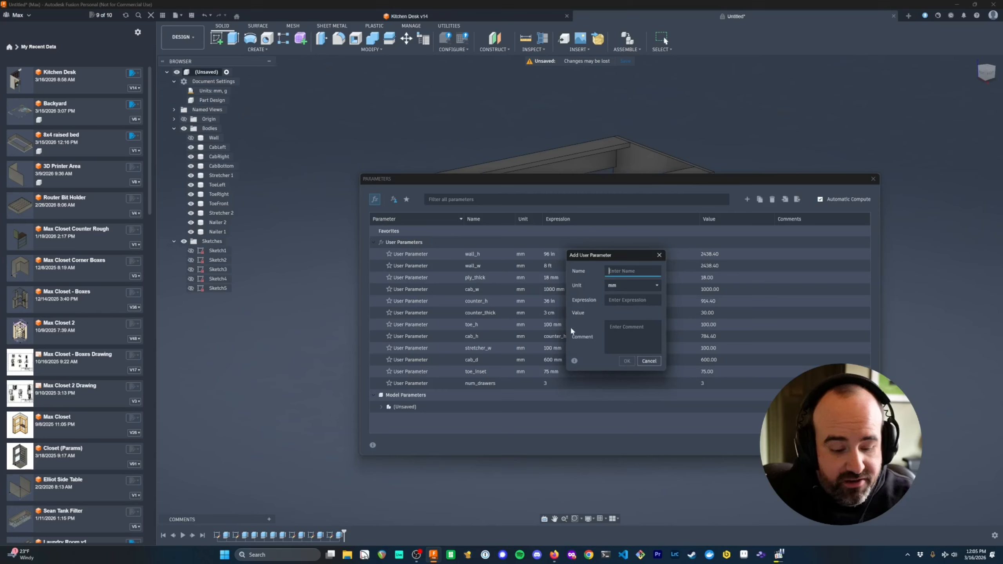
text(inset_gap)
key(Tab)
key(Tab)
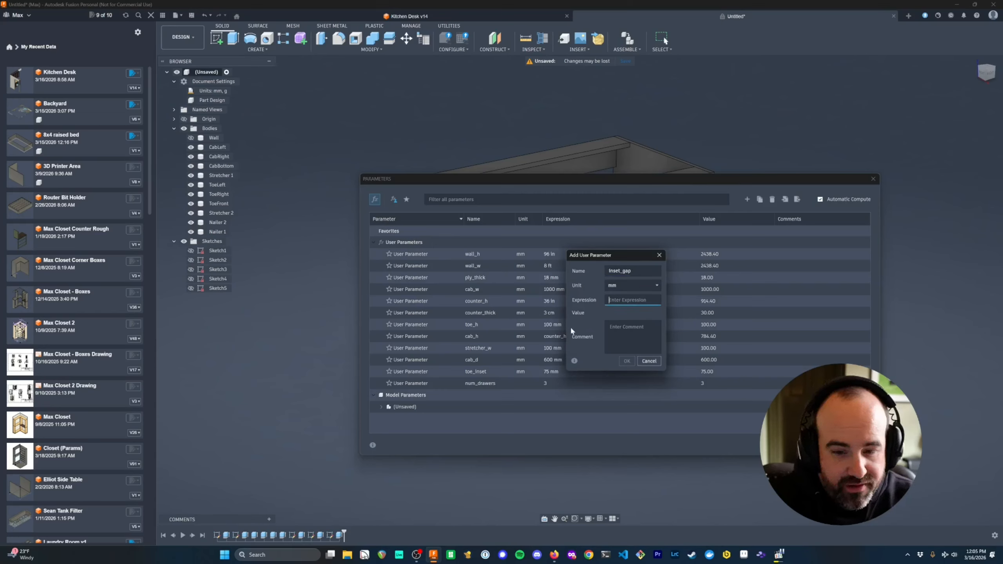
text(3)
key(Return)
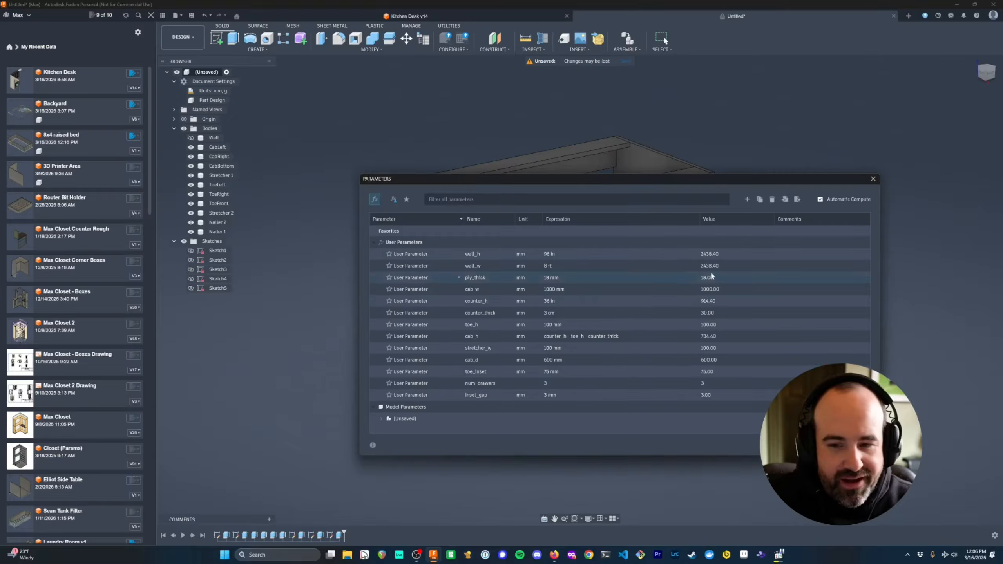
click(747, 199)
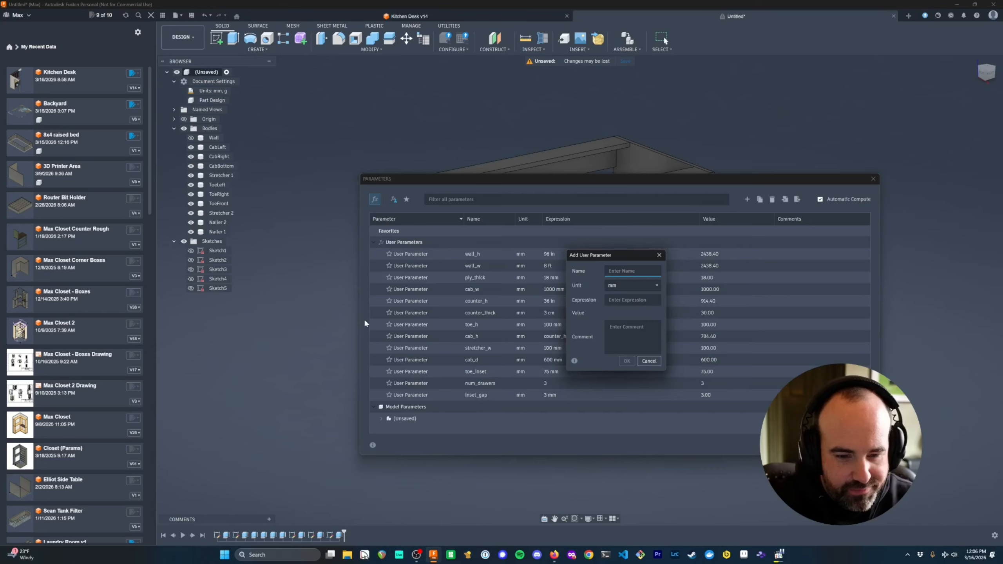
text(cab_inside_h)
drag(619, 257, 696, 325)
key(Tab)
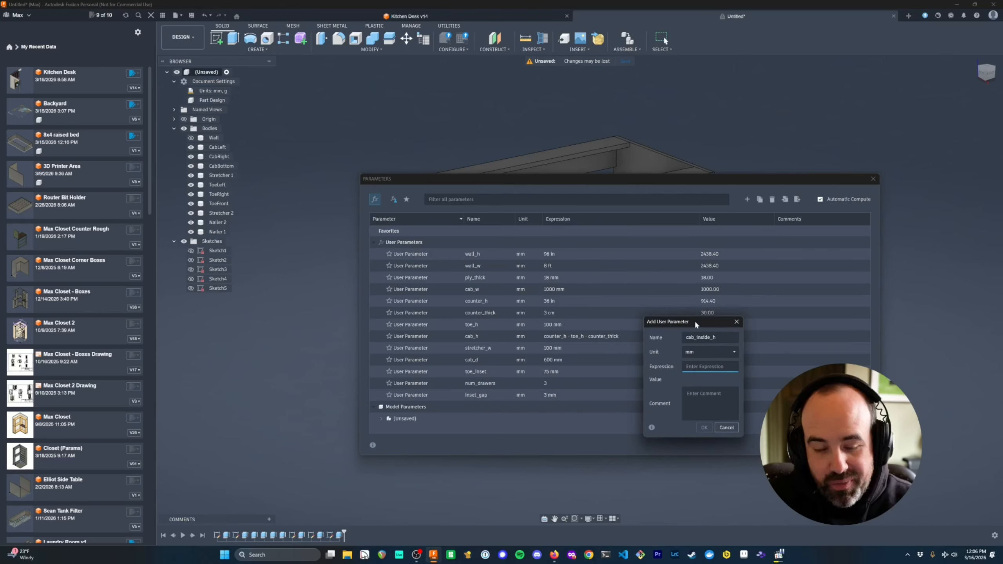
drag(696, 325, 697, 321)
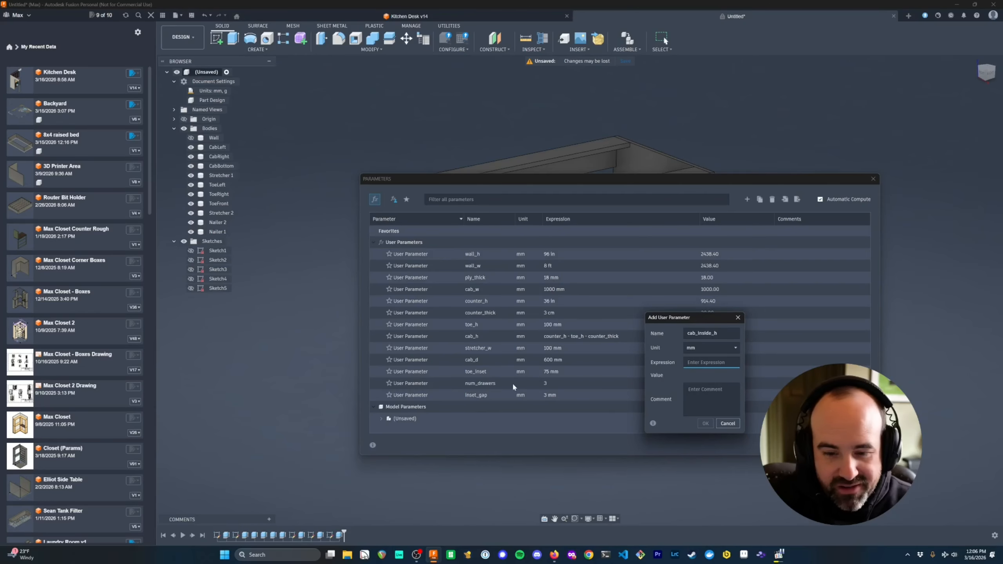
click(728, 423)
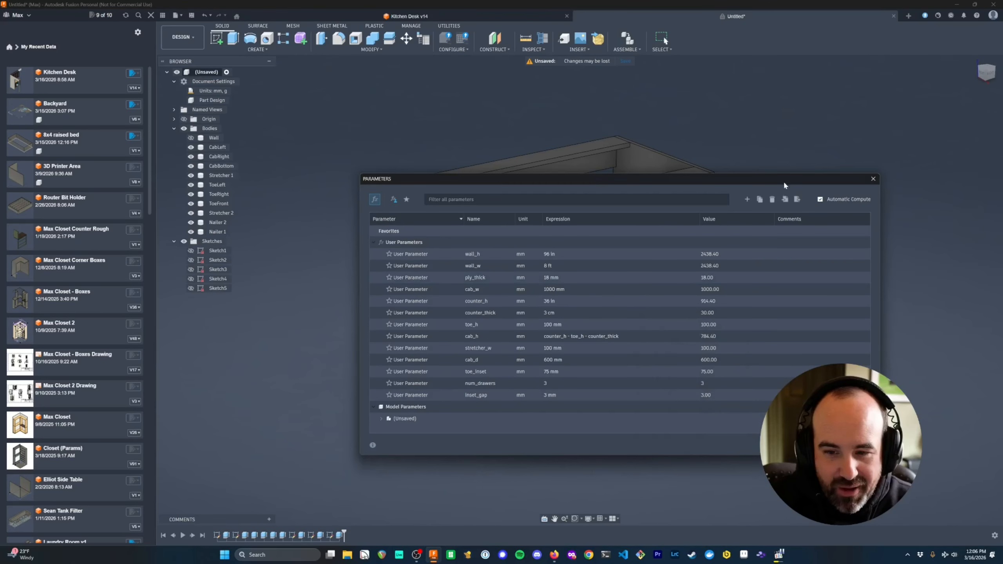
- Add a user parameter cab_inside_h in mm with the expression cab_h - 2*ply_thick and close the parameters
drag(782, 180, 740, 156)
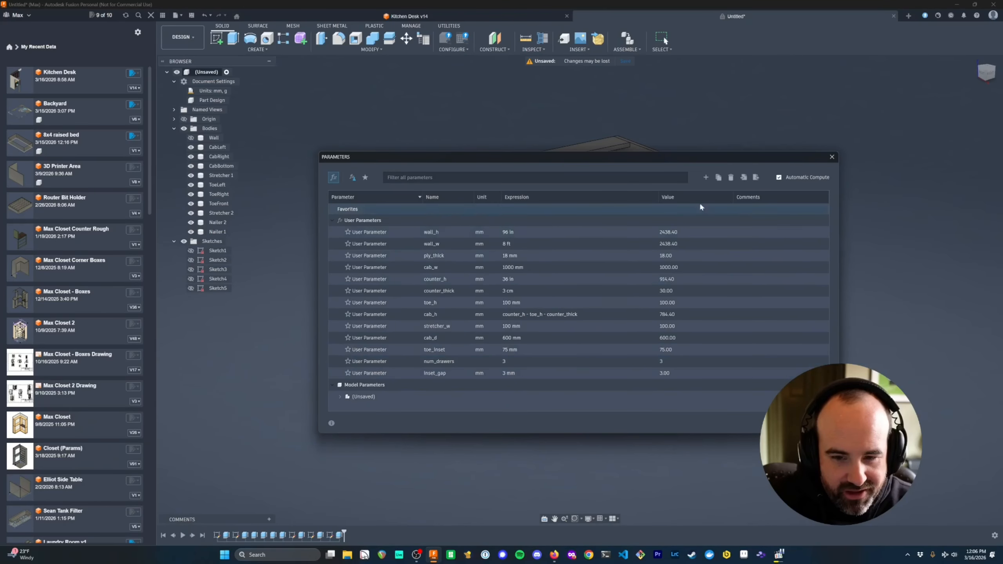
click(706, 178)
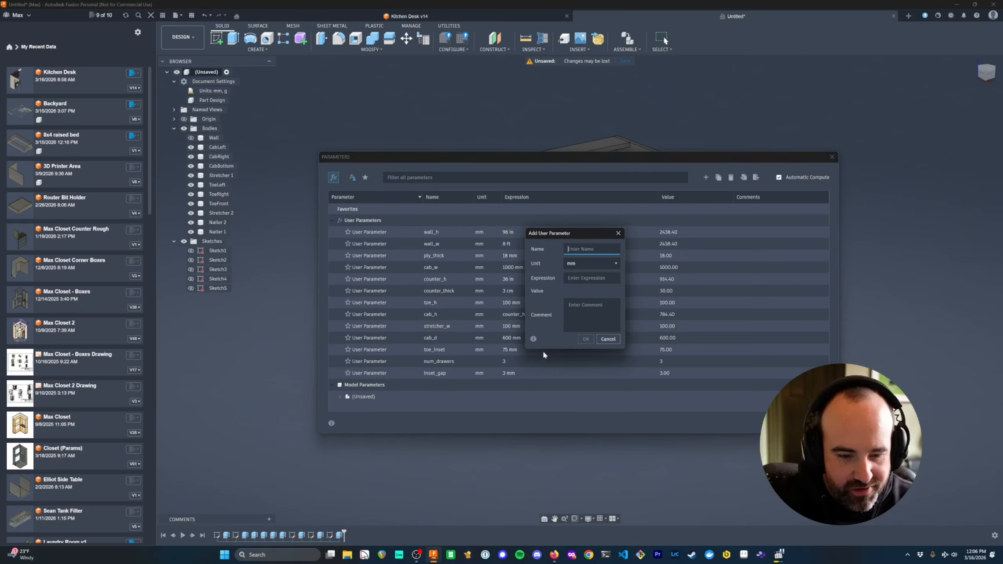
text(cab_ins)
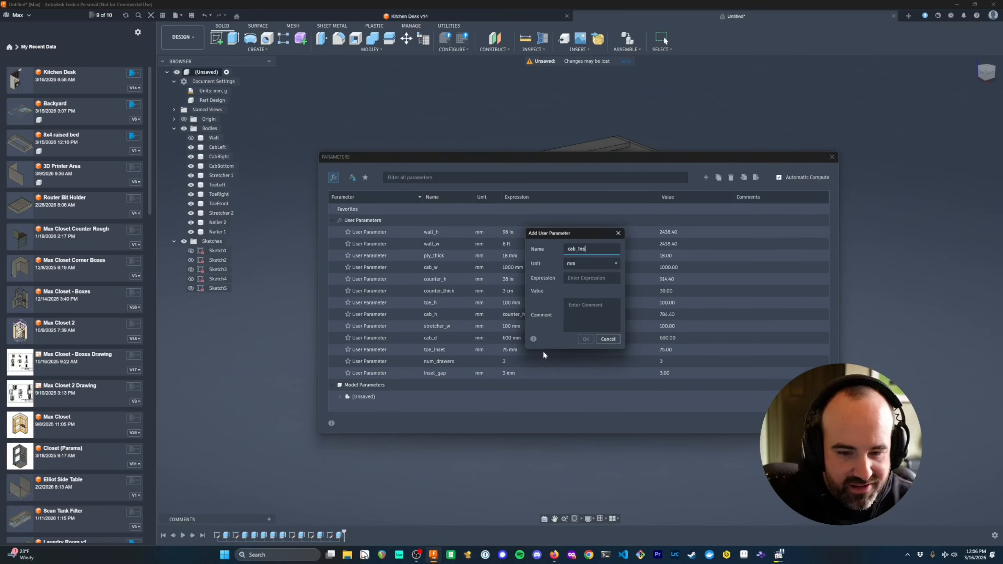
text(ide_h)
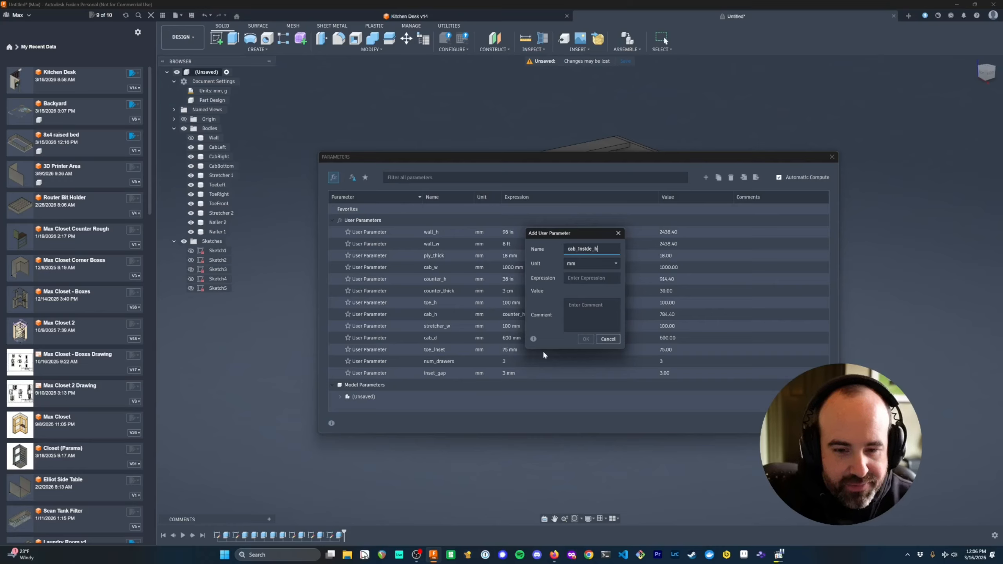
key(Tab)
key(Tab)
text(cab_h )
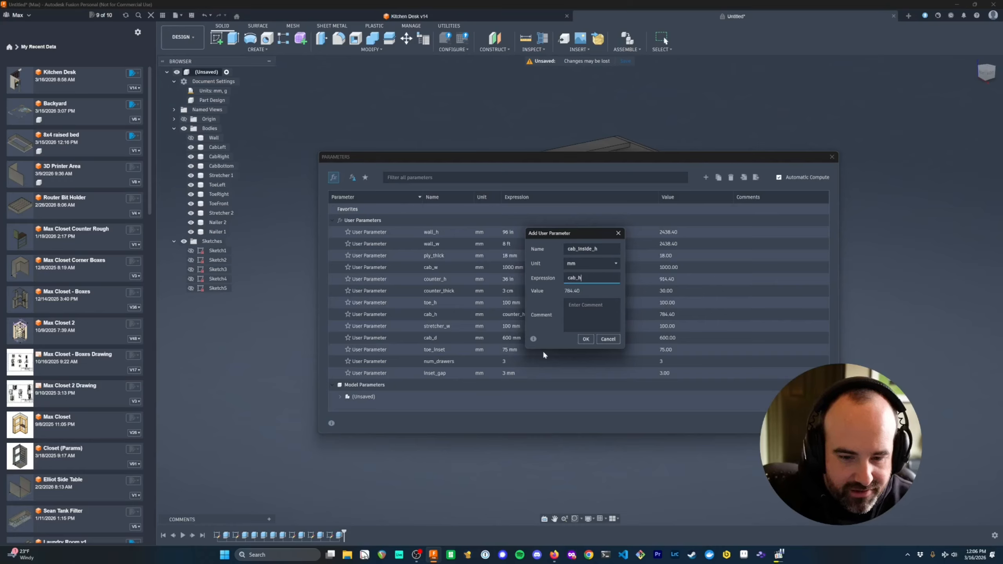
text(- 2*ply_thick)
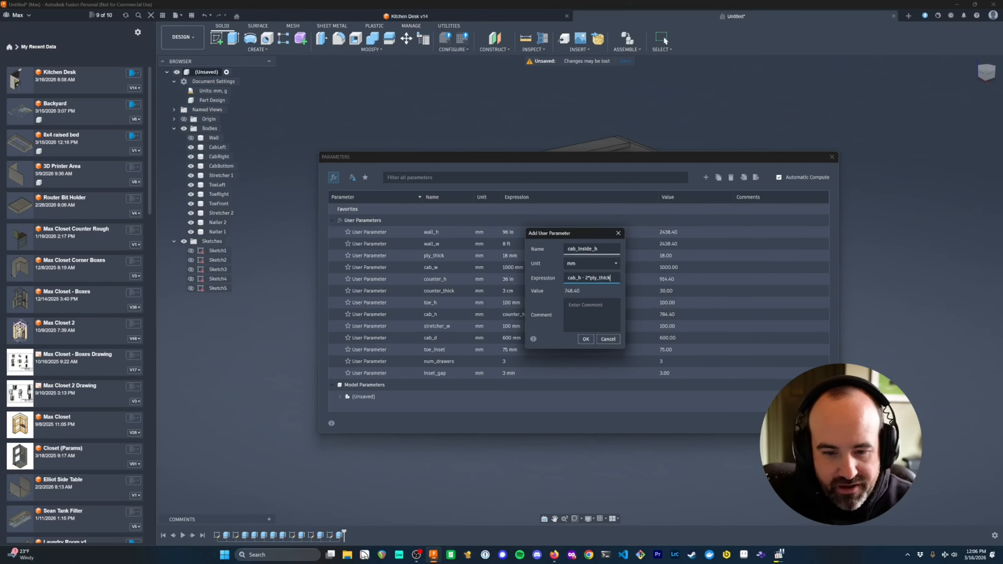
click(586, 339)
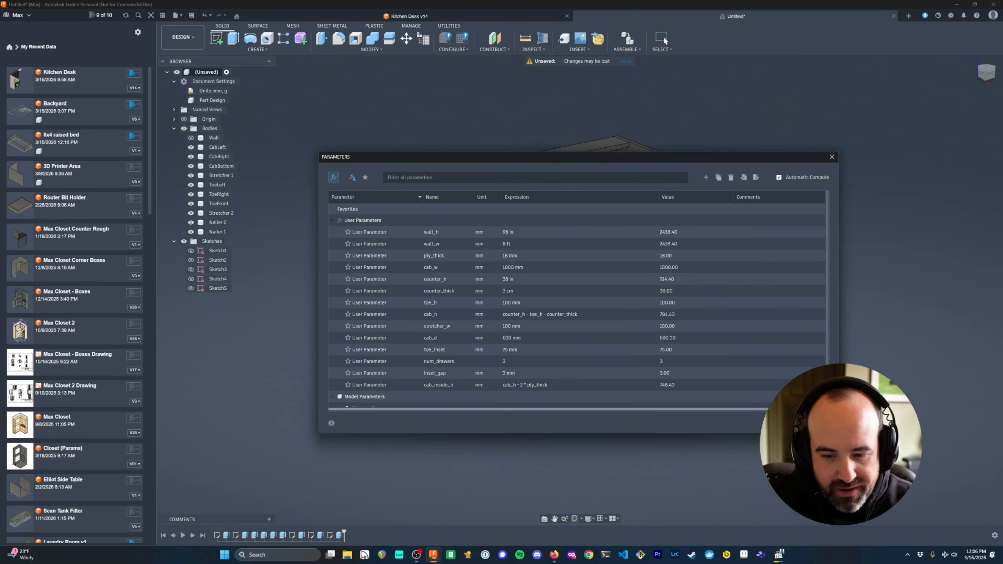
key(Escape)
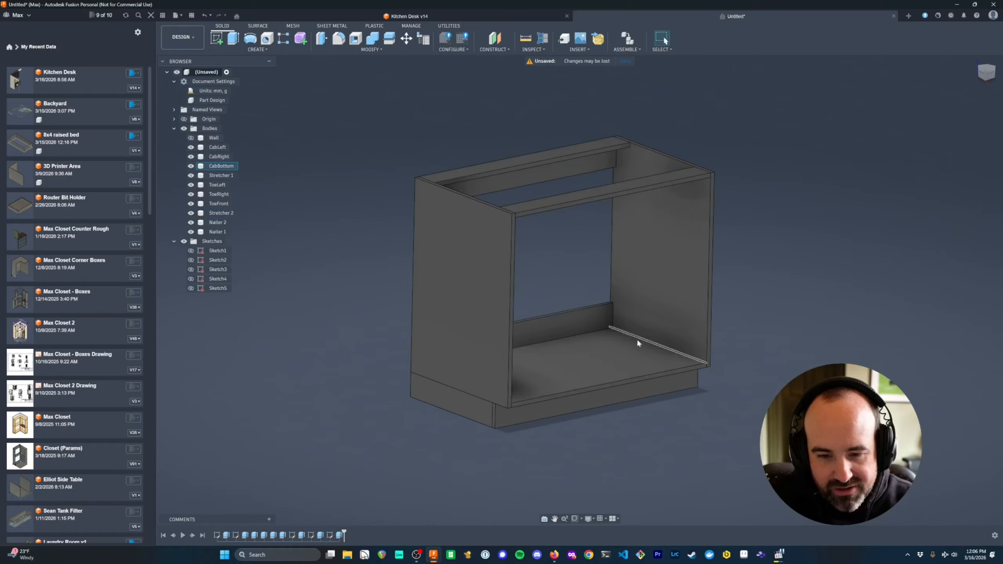
- Measure the inside height of the cabinet opening from the front stretcher's lower edge to the cabinet bottom's upper edge
shift+middle_drag(640, 315, 454, 220)
key(i)
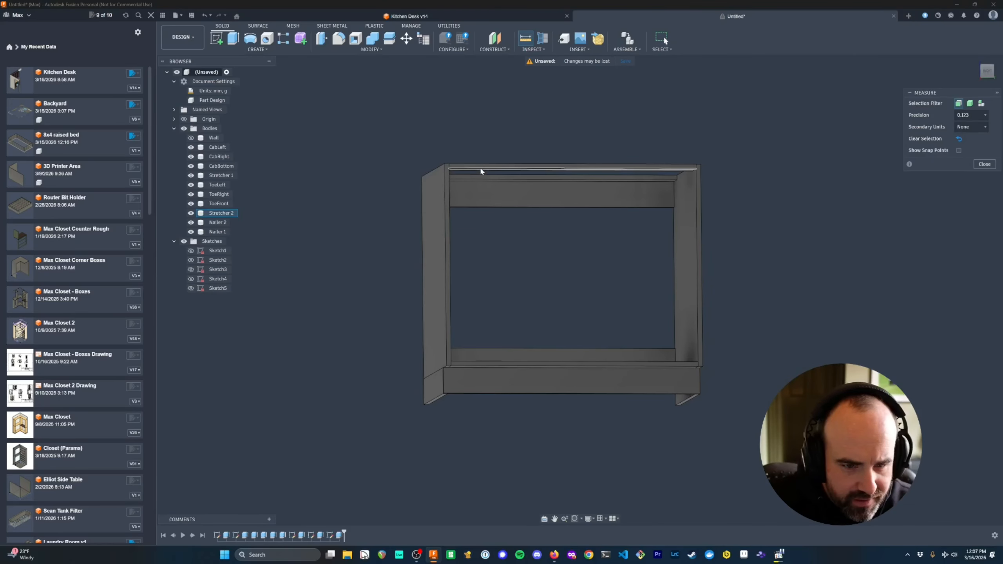
click(482, 170)
click(487, 365)
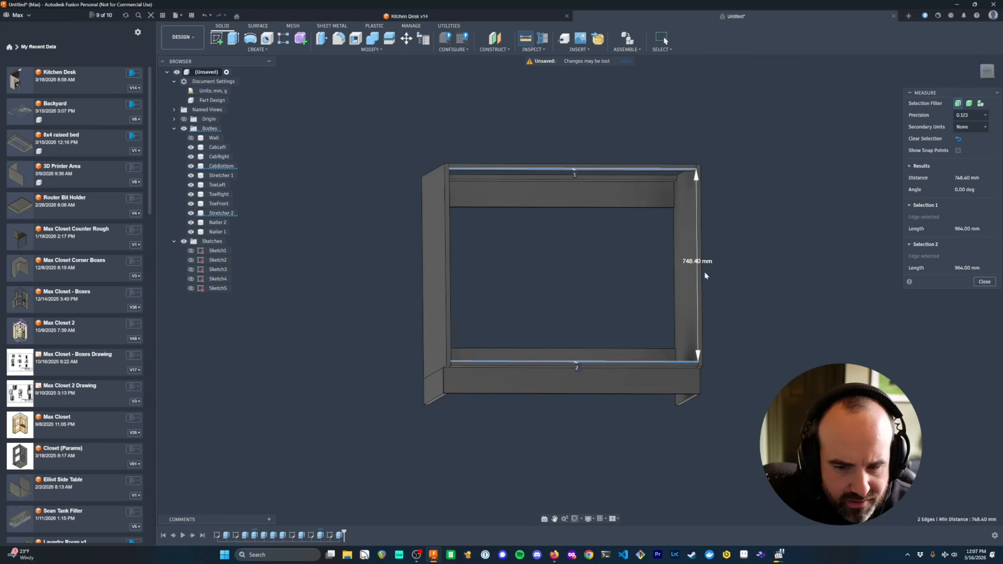
- Add a user parameter draw_h in mm with the expression cab_inside_h
click(371, 49)
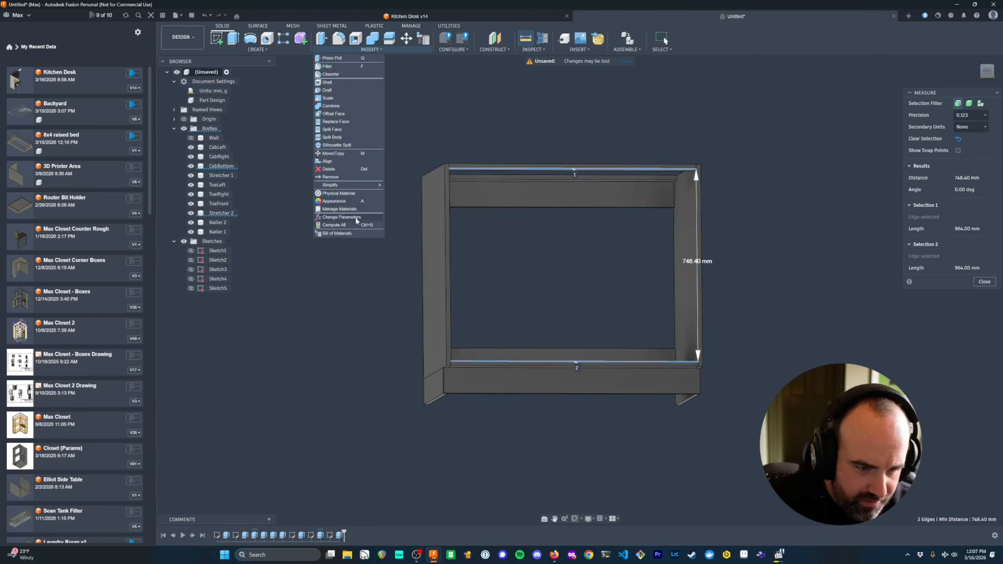
click(362, 205)
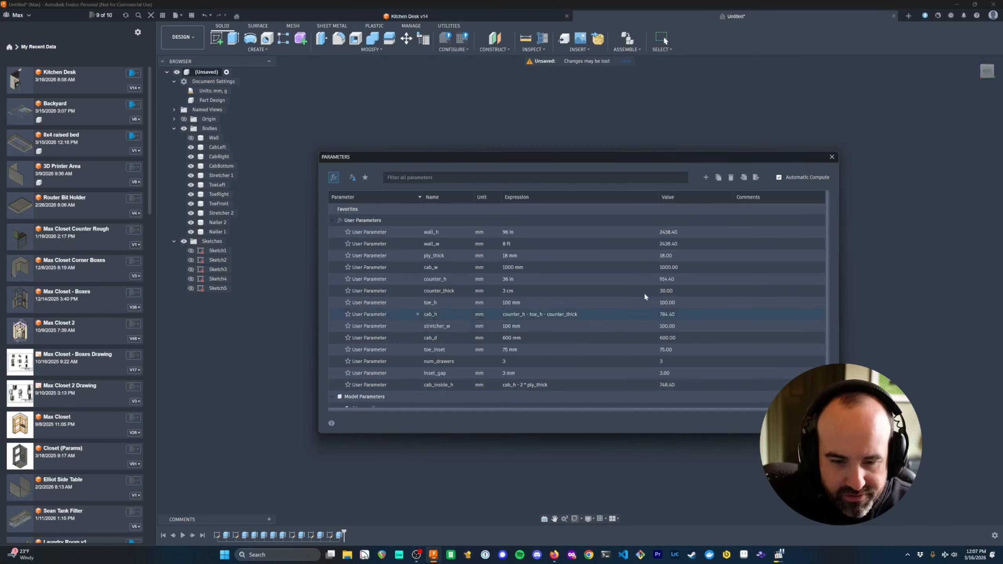
click(706, 178)
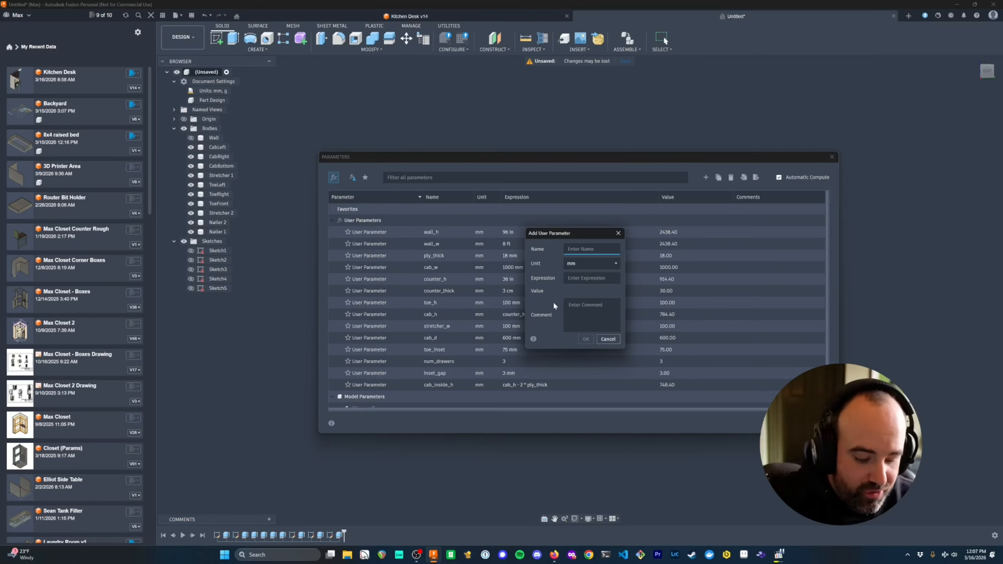
text(draw)
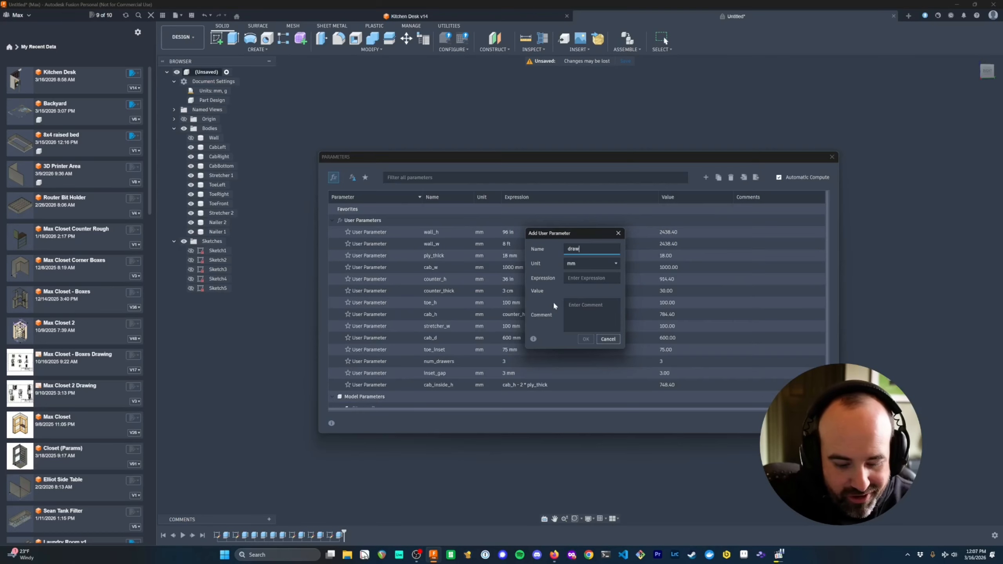
text(_h)
key(Tab)
key(Tab)
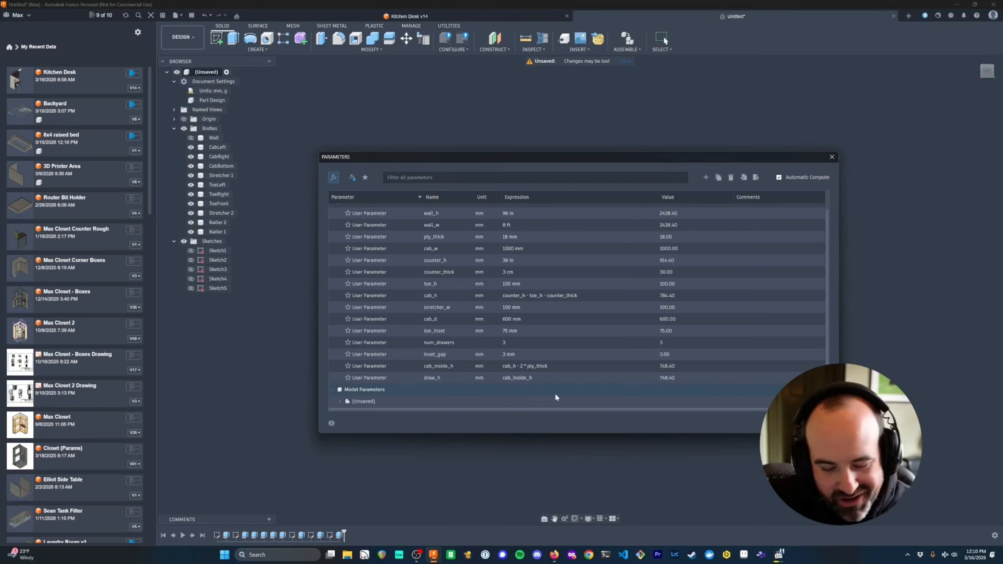
- Review the formula for equal inset drawer front heights in the Gemini chat in the browser and return to Fusion
key(alt+Tab)
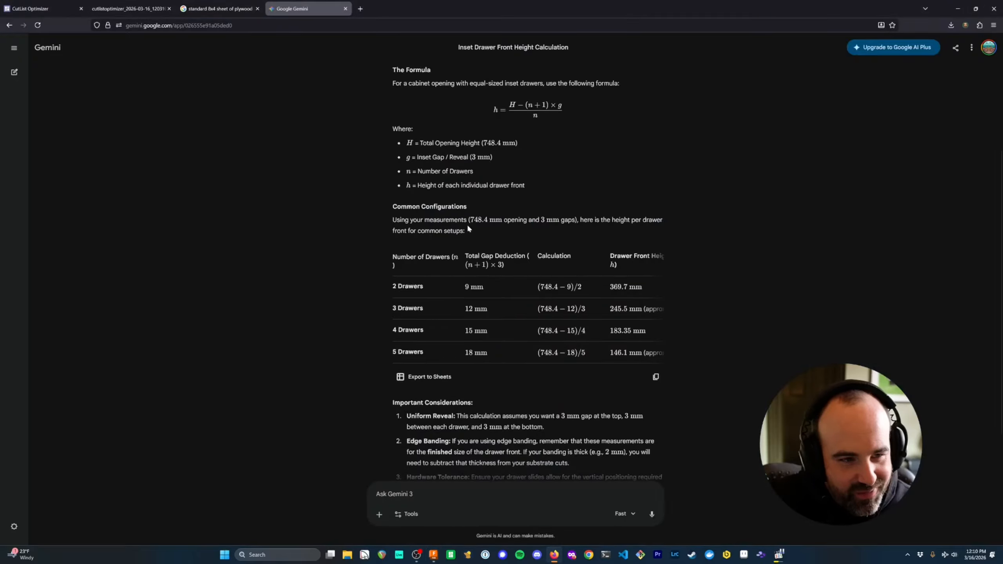
scroll(398, 229, down, 1)
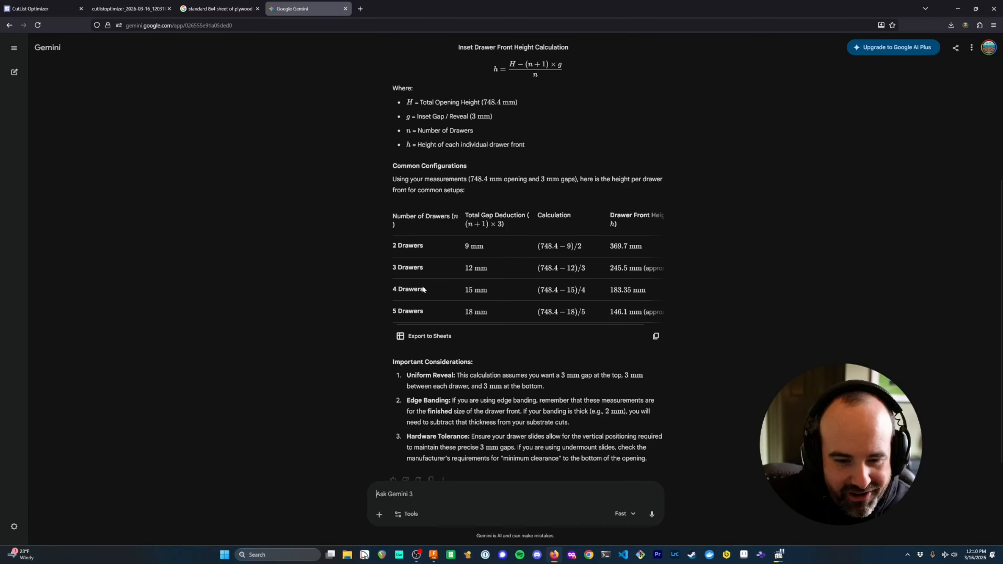
scroll(569, 151, up, 1)
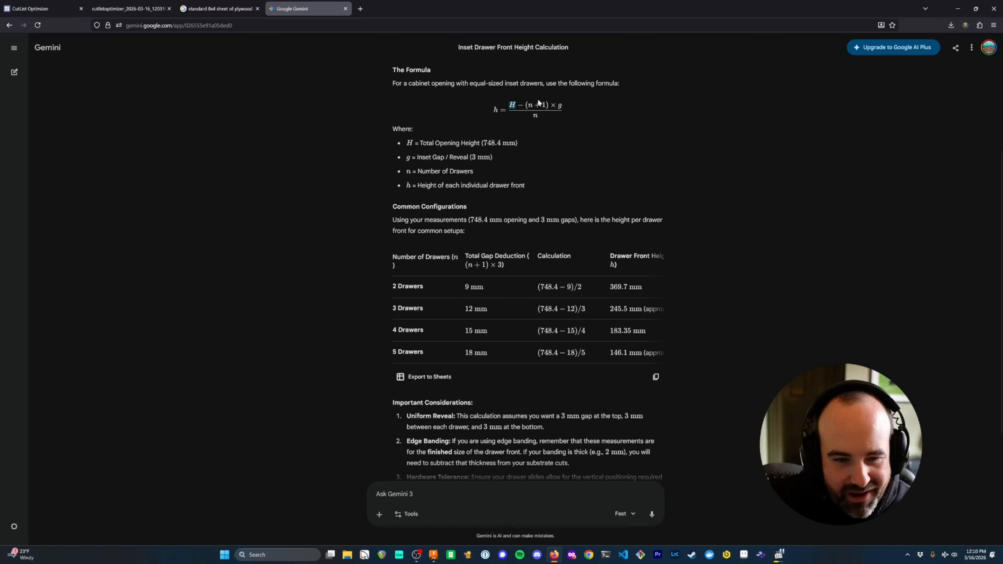
drag(529, 105, 547, 105)
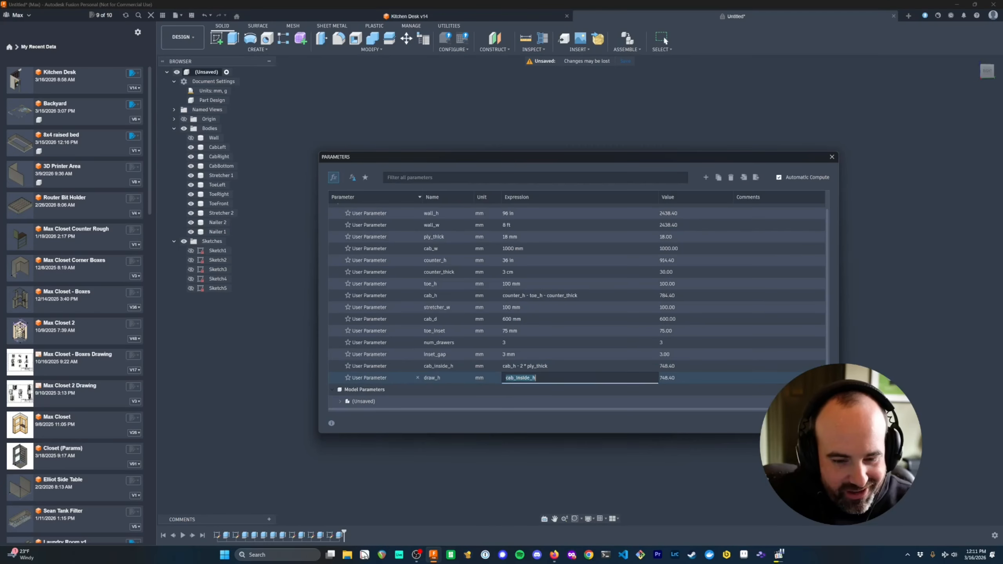
key(alt+Tab)
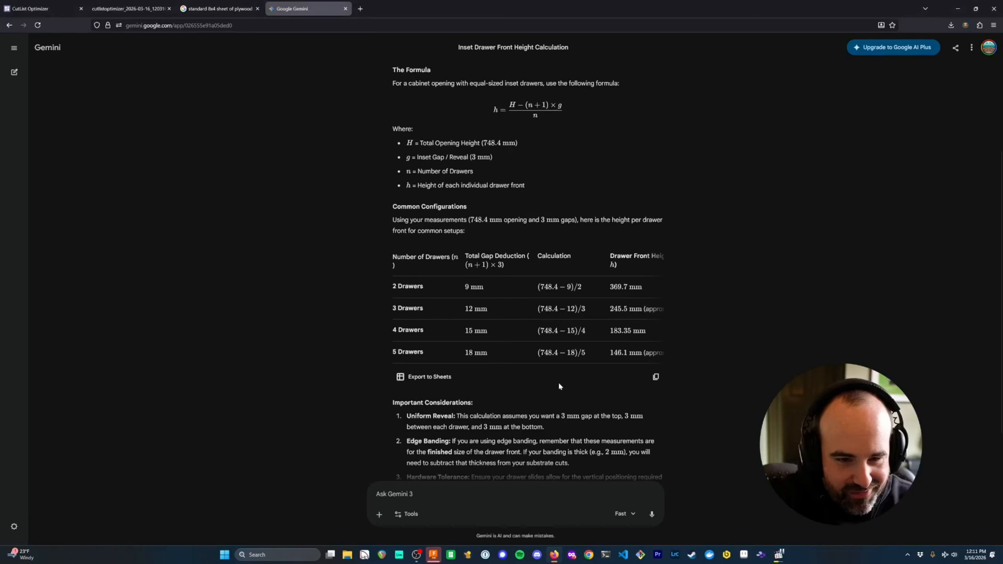
key(alt+Tab)
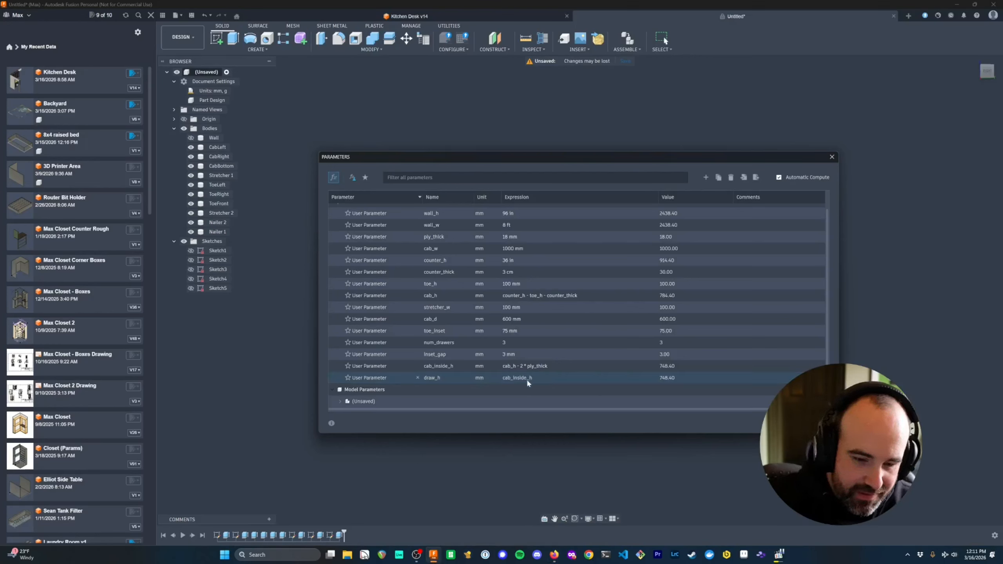
- Set the draw_h expression to (cab_inside_h - (num_drawers + 1) * inset_gap) / num_drawers and close the parameters
click(537, 379)
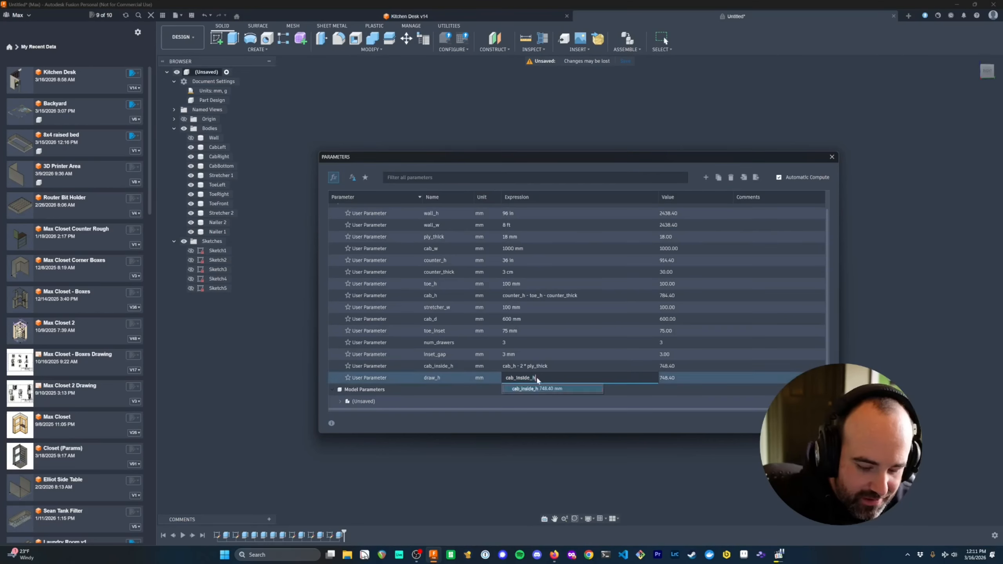
text(/ num_drawers)
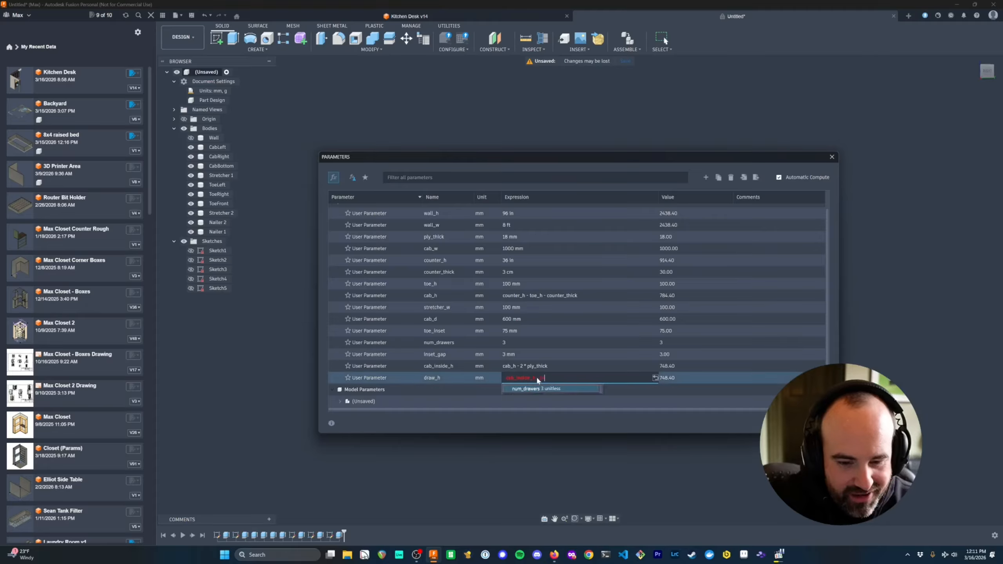
text(1) * inset_gap)
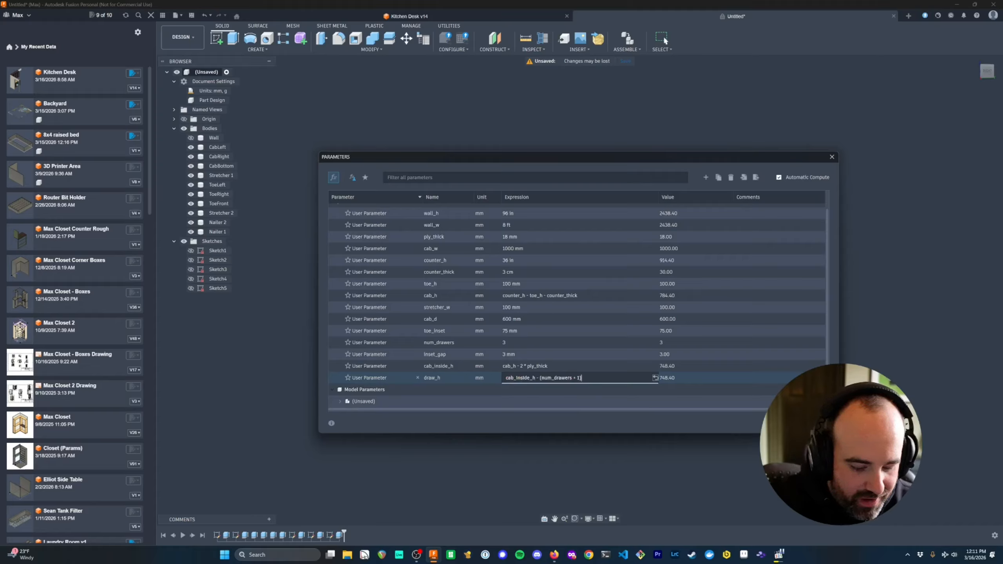
key(Home)
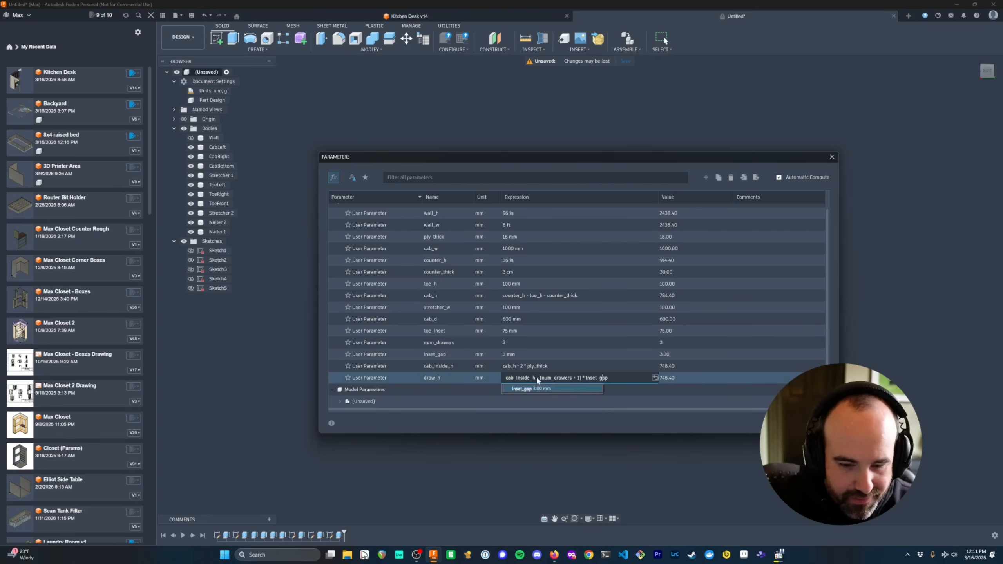
text(()
text())
text( / nu)
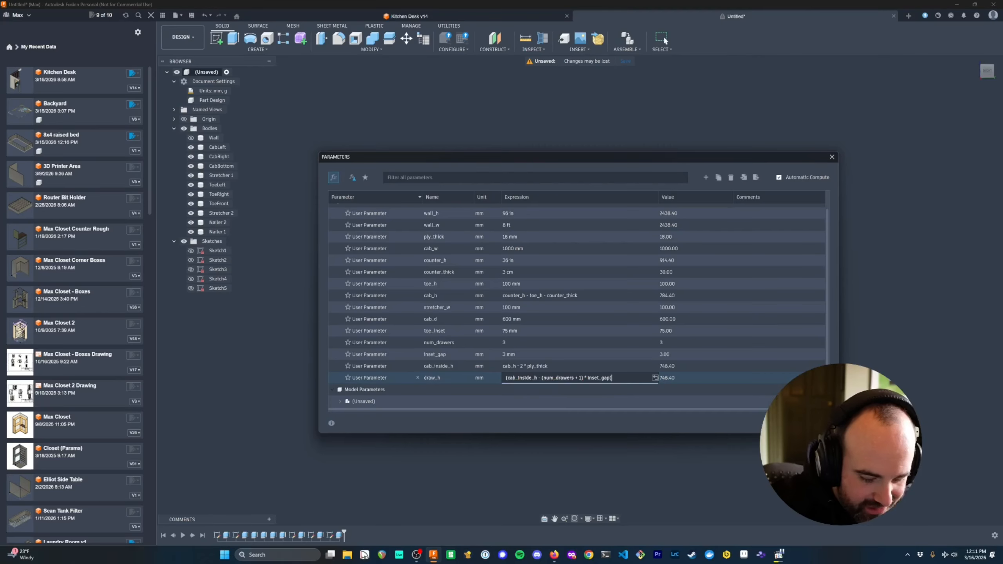
text(m_drawers)
key(Return)
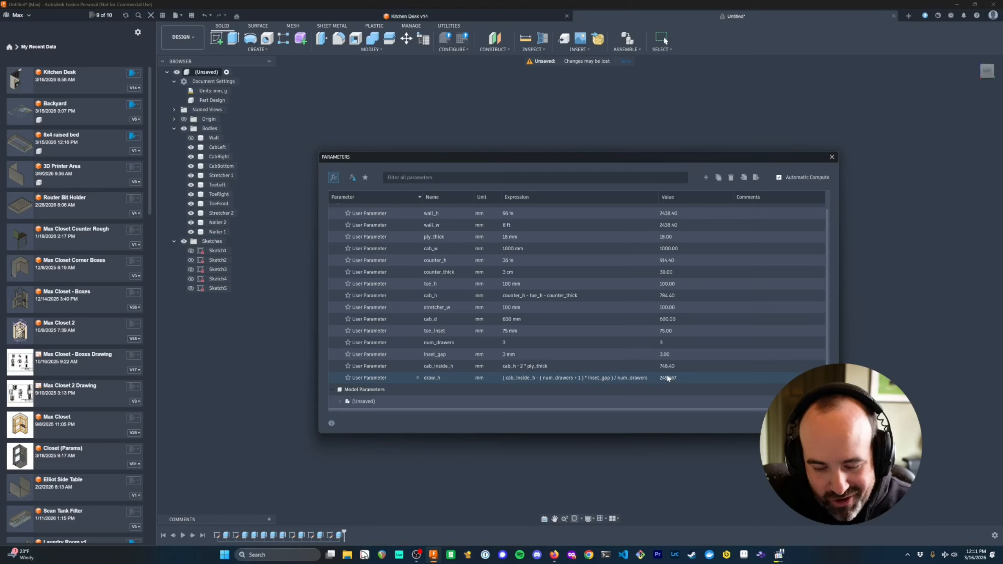
click(671, 380)
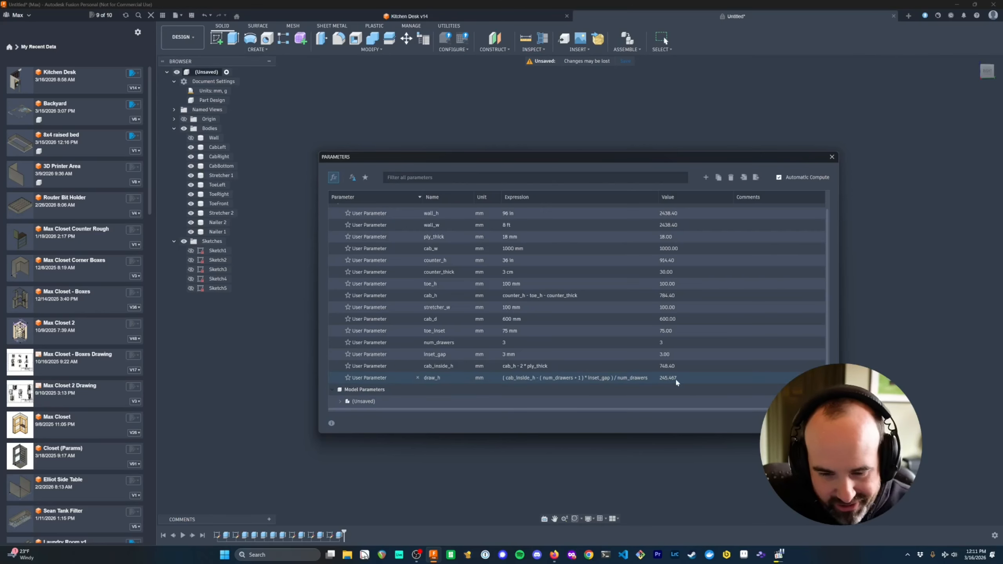
click(811, 423)
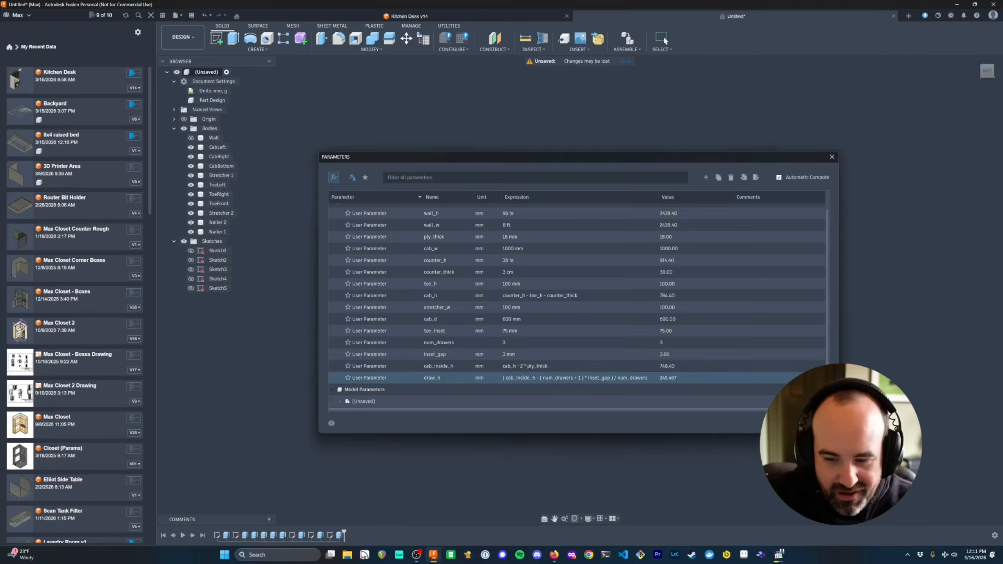
- Start a sketch on the narrow front face of the left cabinet side
shift+middle_drag(613, 372, 596, 403)
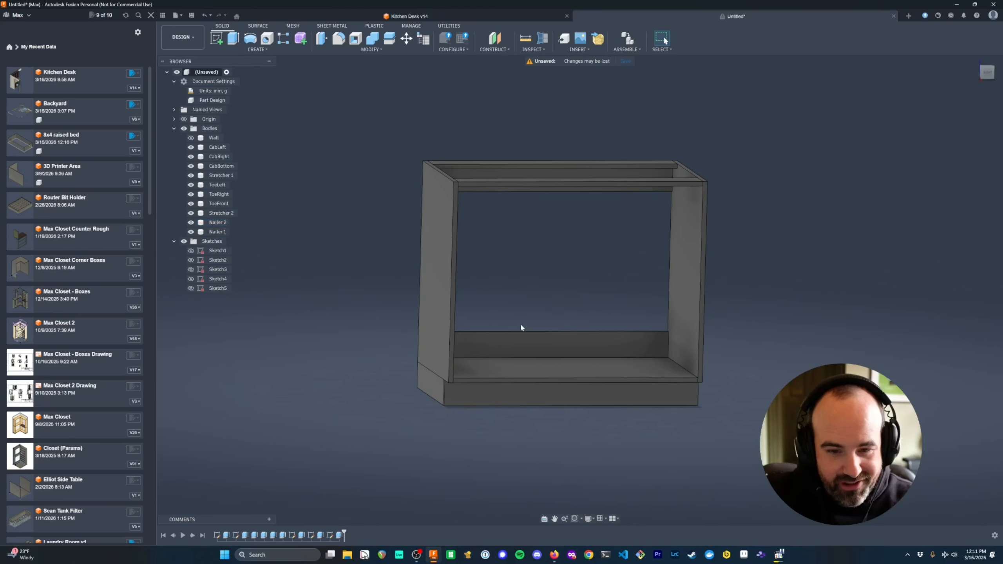
shift+middle_drag(558, 327, 545, 304)
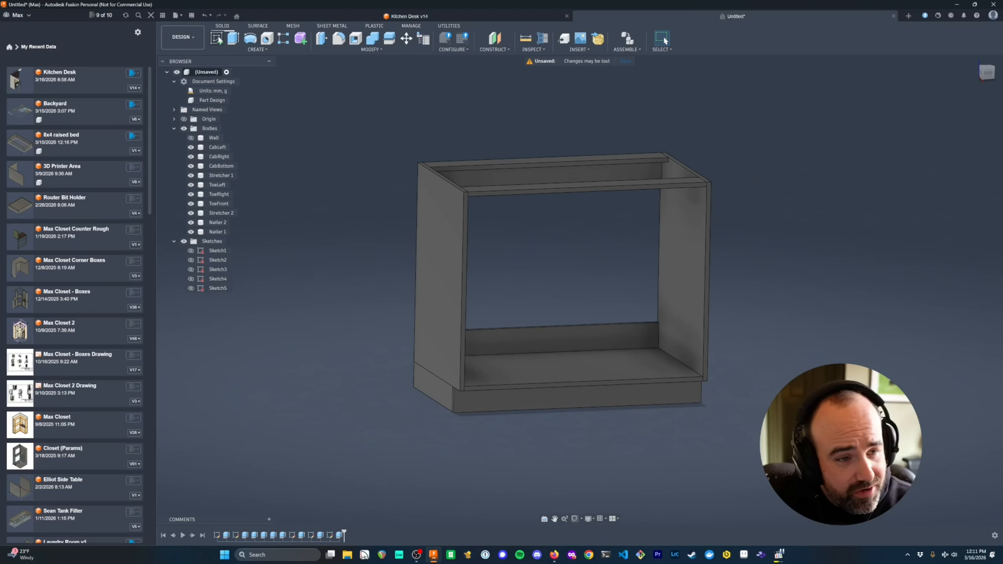
click(436, 220)
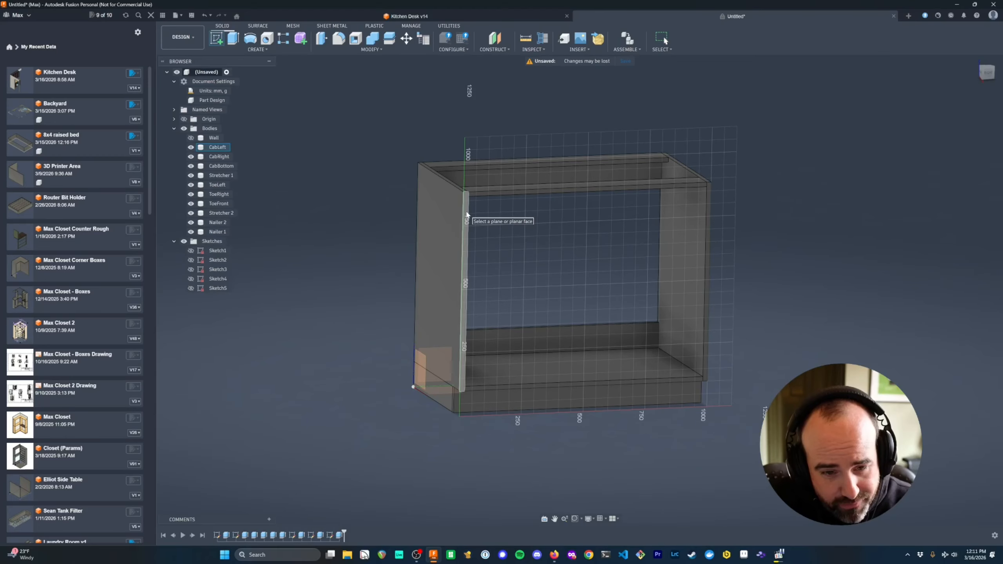
click(467, 215)
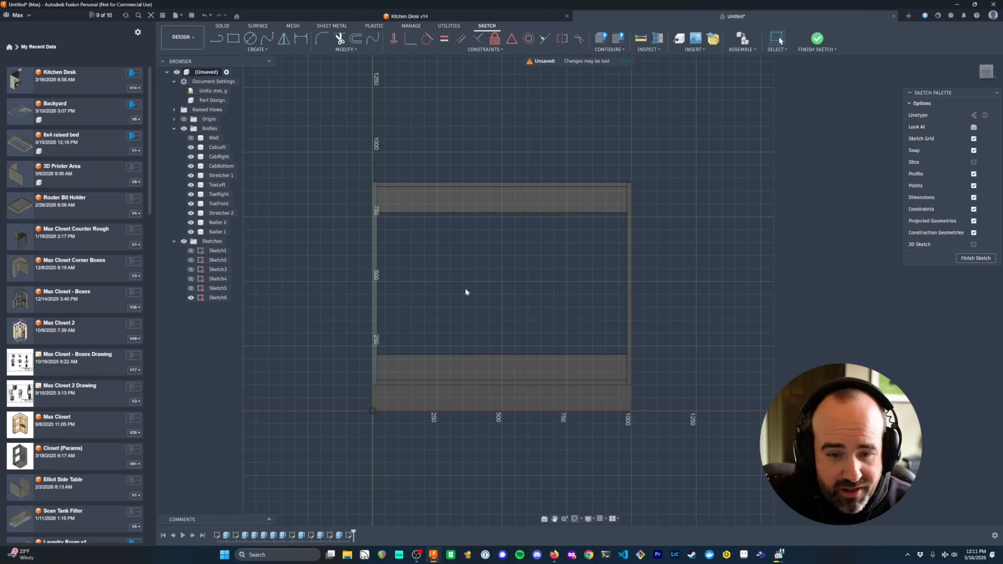
- Project the front faces of the front top stretcher, the right cabinet side and the cabinet bottom into the sketch
key(p)
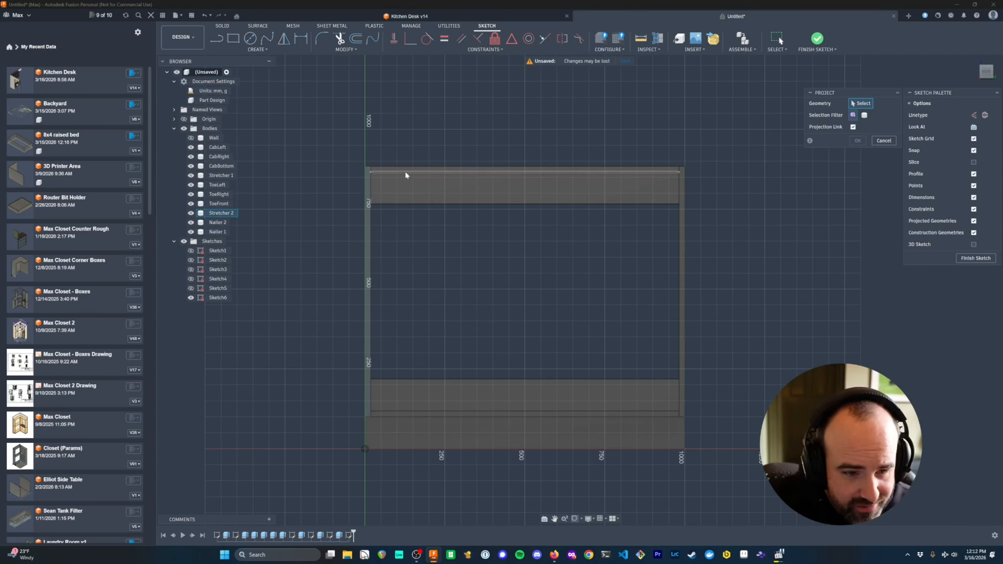
click(405, 170)
click(683, 221)
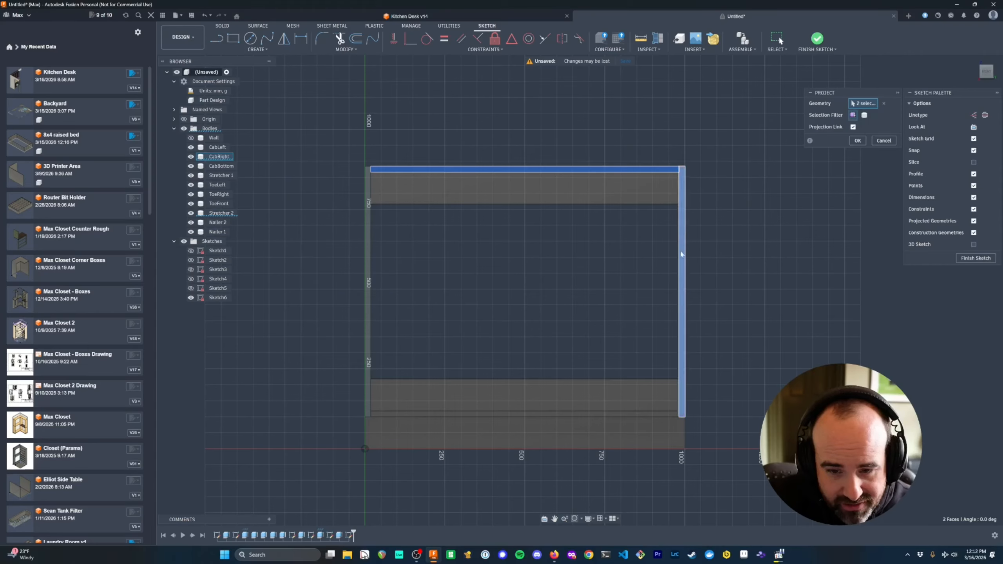
click(426, 414)
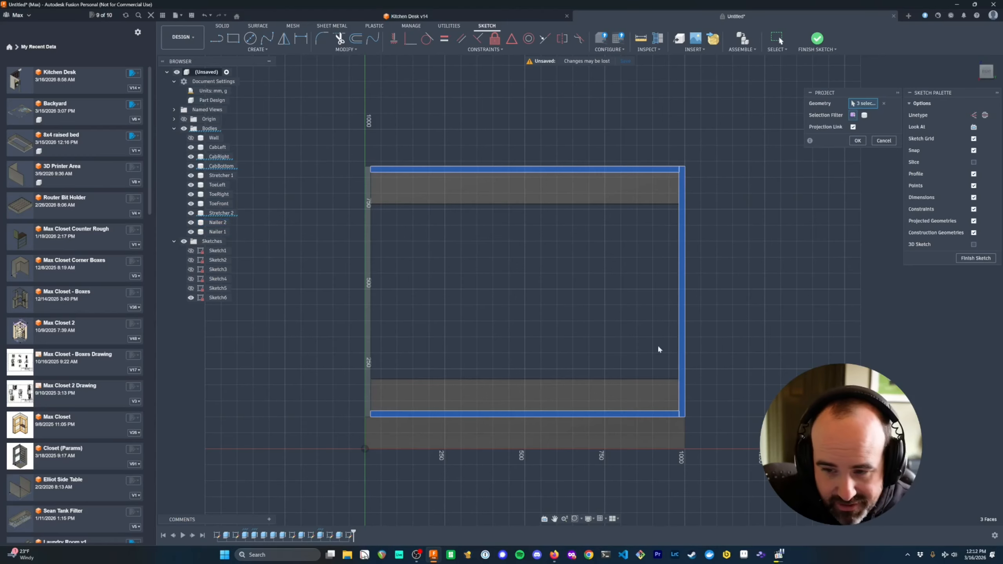
click(857, 140)
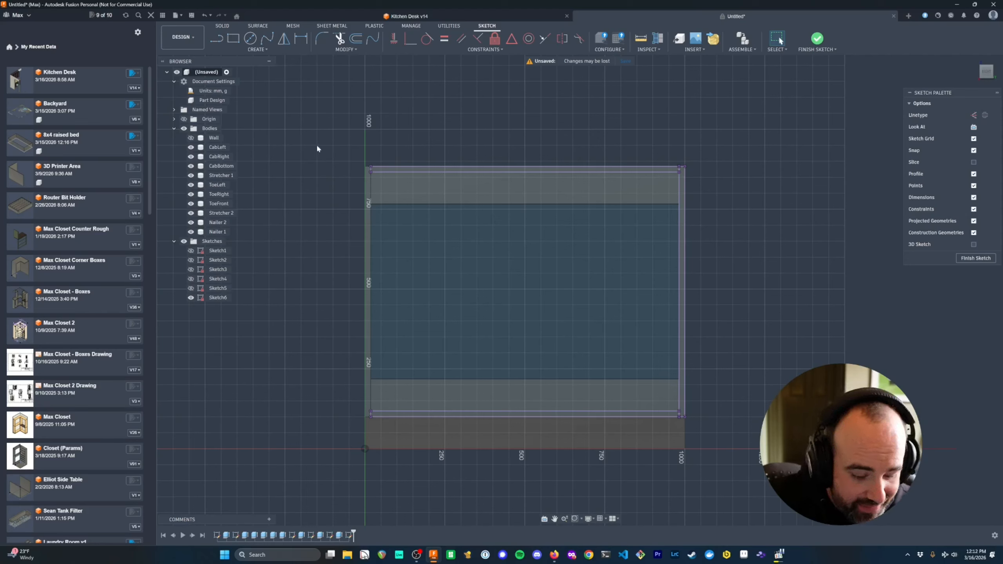
- Draw a vertical construction line of length inset_gap down from the midpoint of the front stretcher's lower edge
key(l)
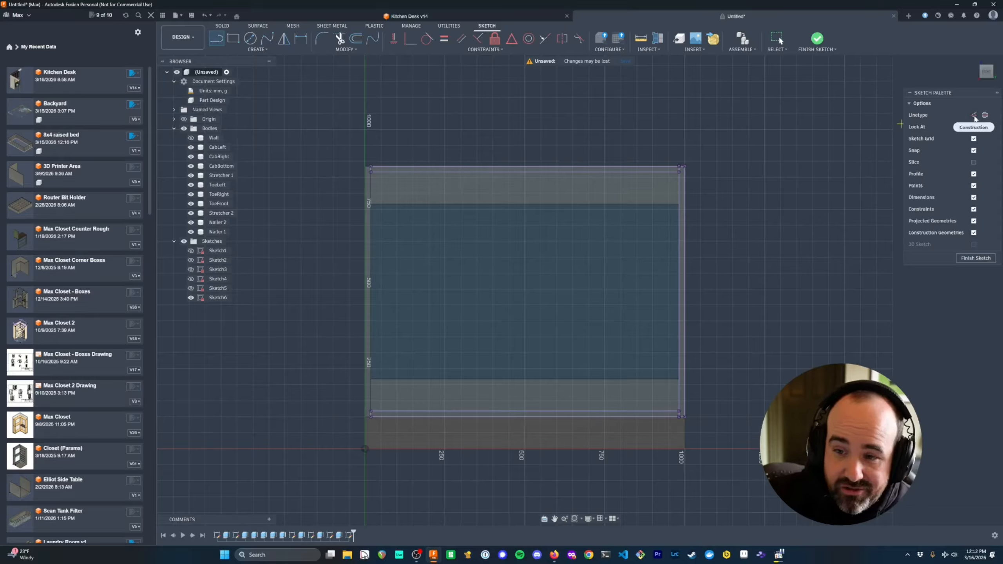
click(974, 114)
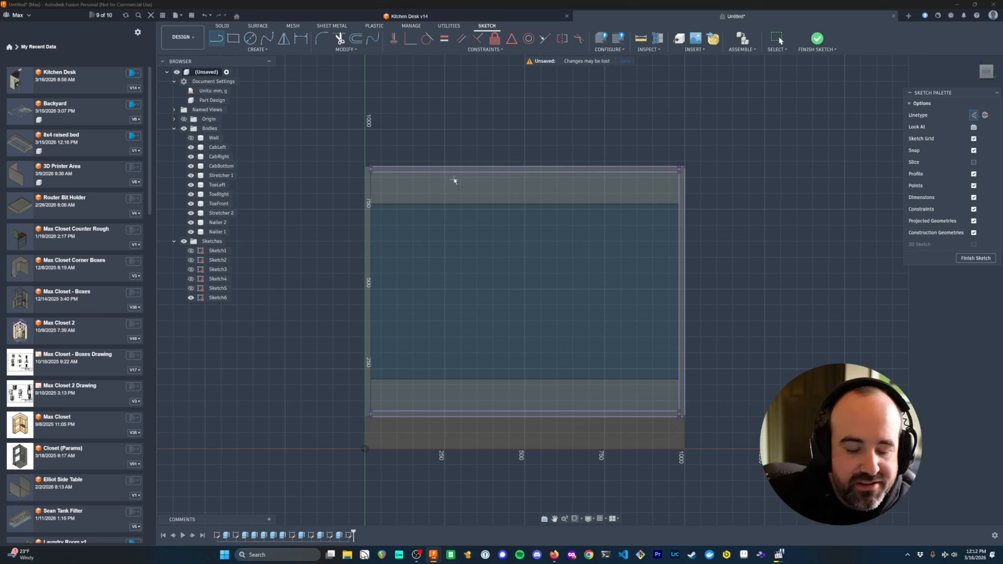
click(526, 173)
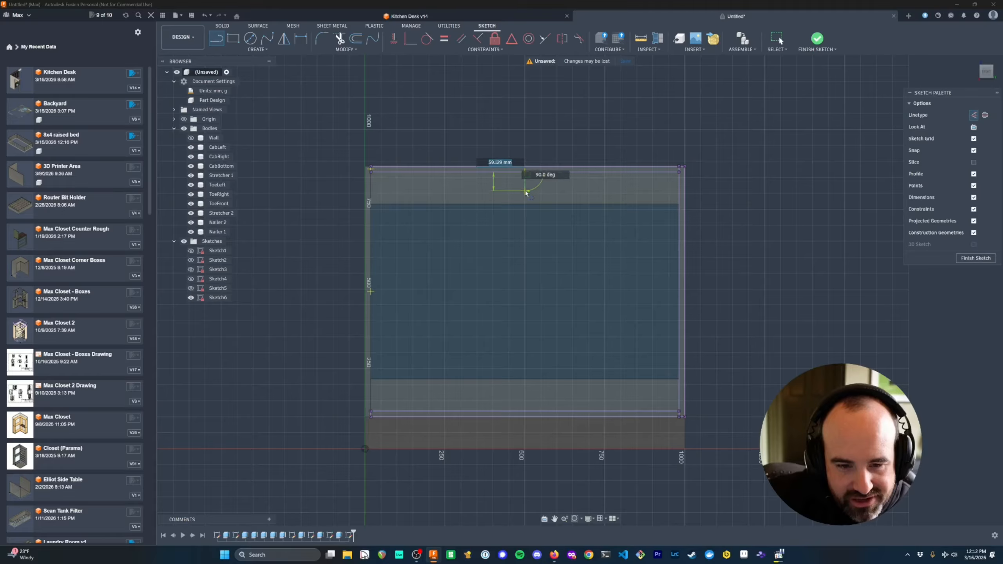
text(inset_gap)
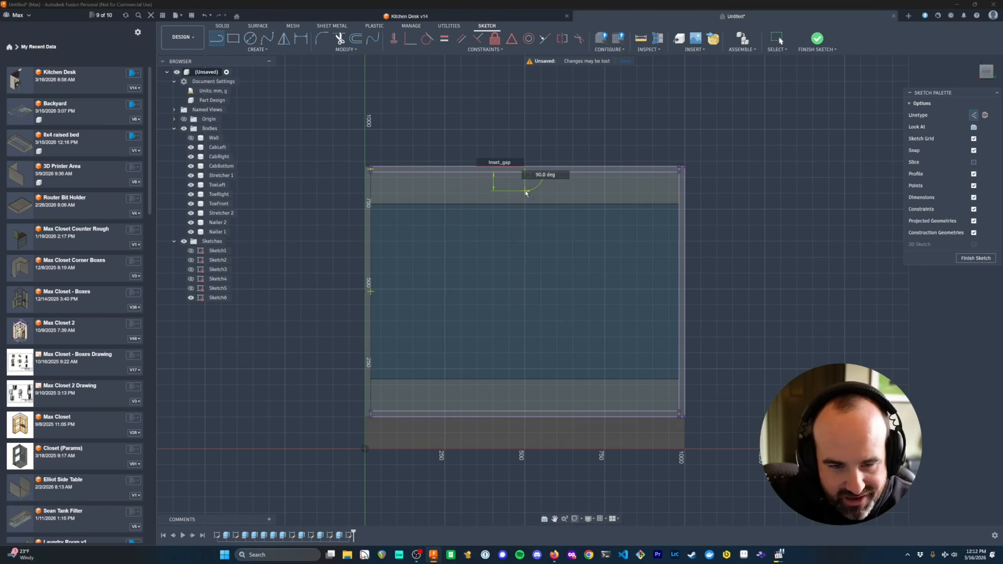
key(Return)
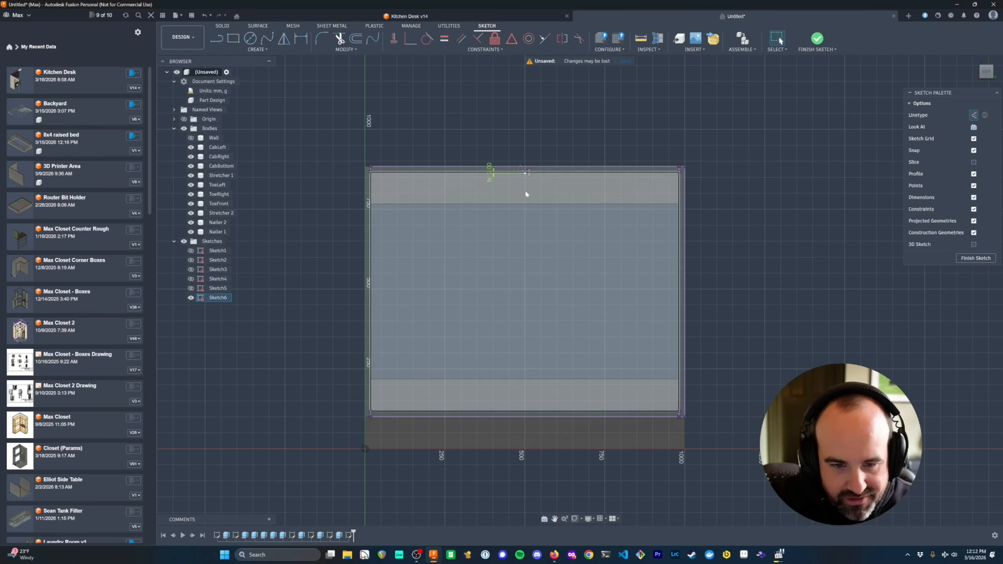
scroll(500, 160, up, 5)
scroll(524, 173, up, 6)
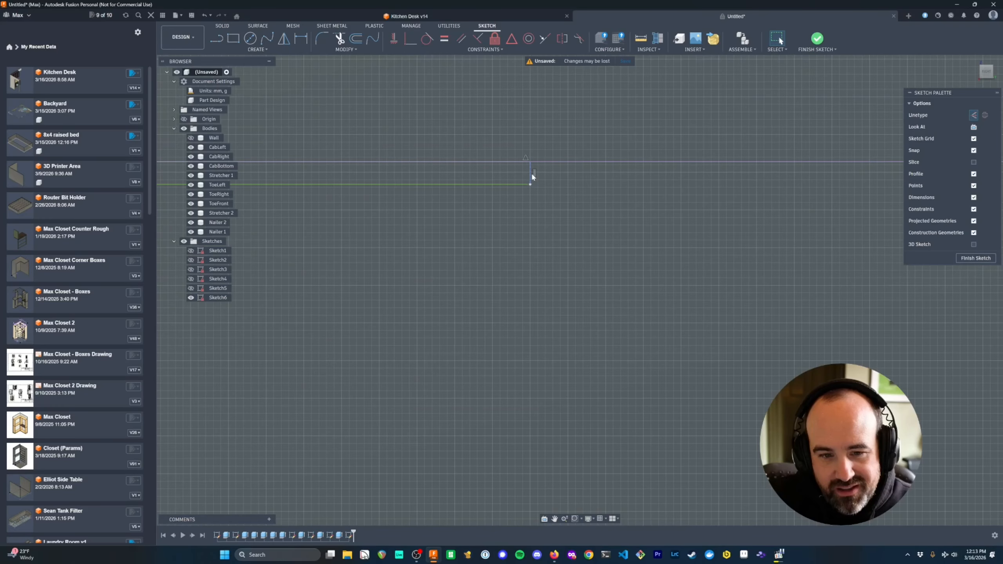
click(531, 174)
scroll(514, 179, down, 6)
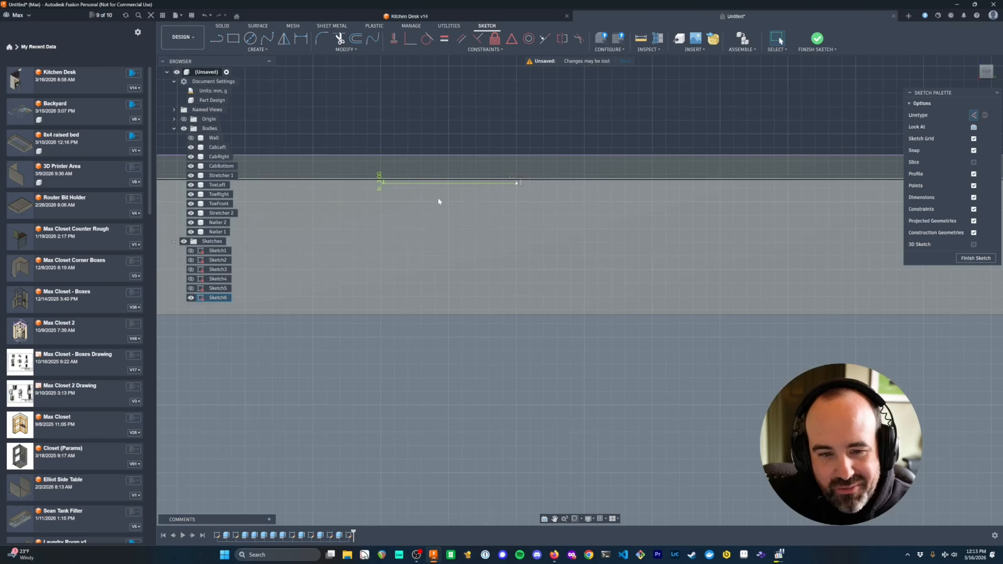
scroll(545, 205, down, 5)
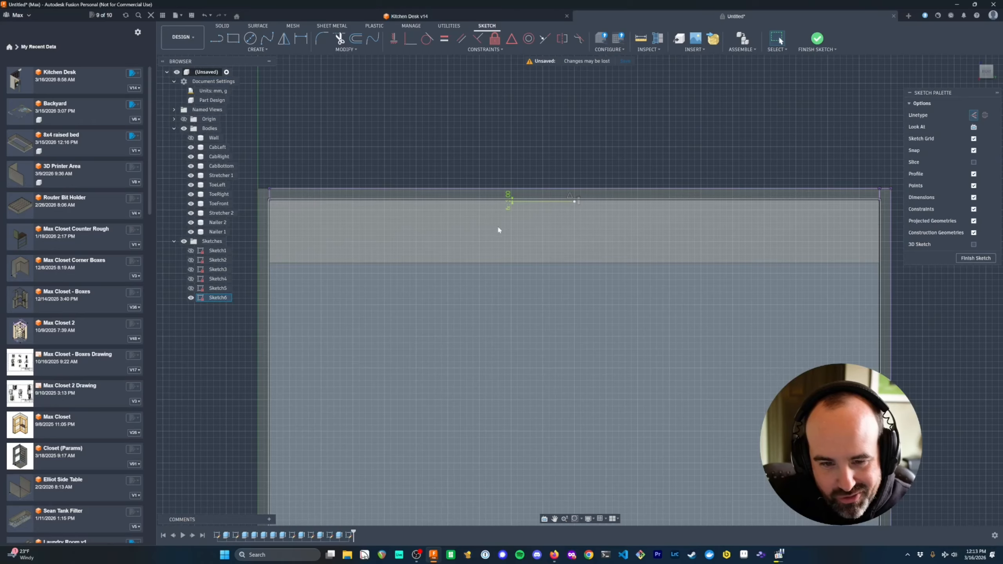
- Draw a horizontal construction line from the gap line's lower end to the left cabinet side, plus an inset_gap-long segment back inward
middle_drag(499, 227, 542, 235)
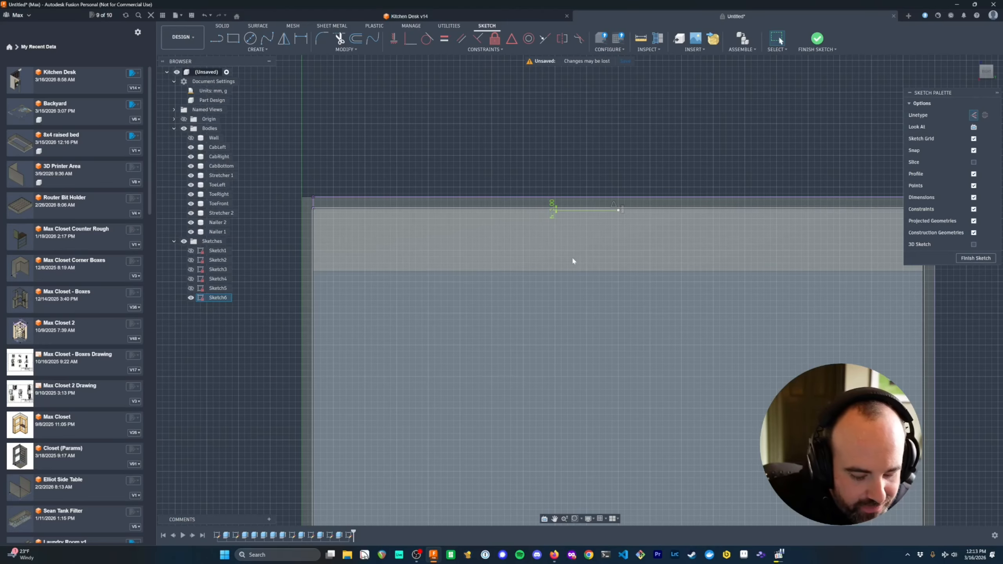
key(l)
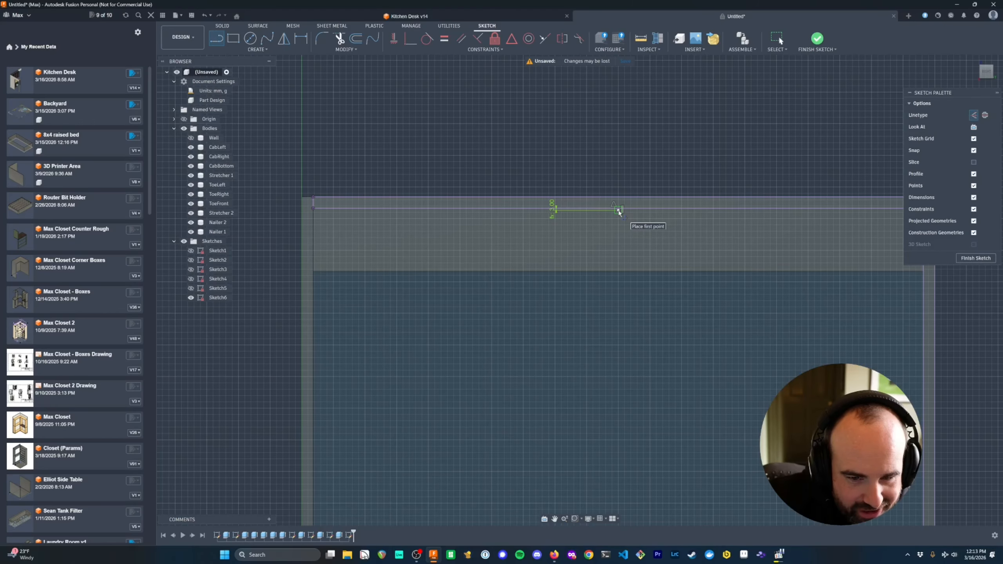
click(619, 213)
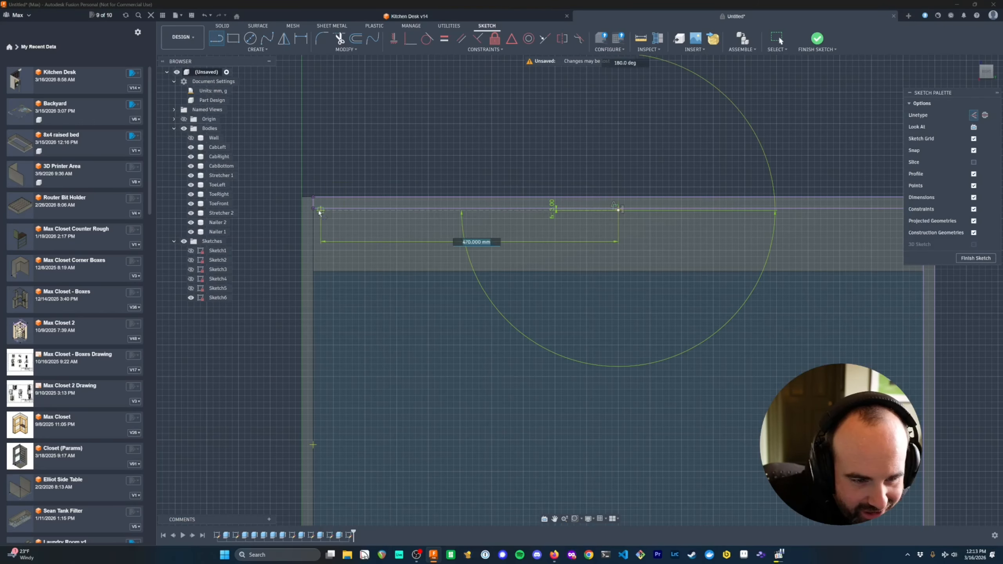
scroll(314, 209, up, 6)
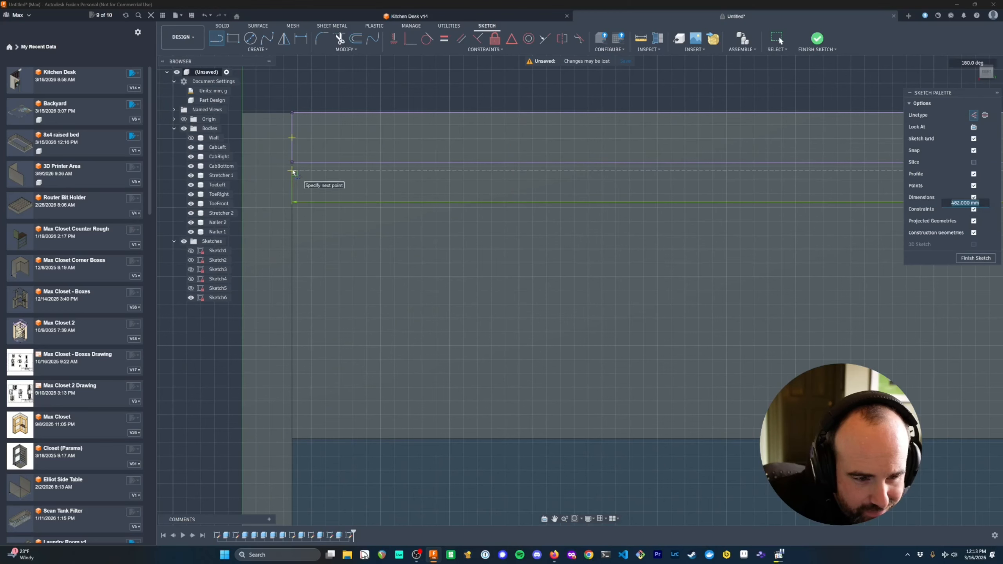
key(Return)
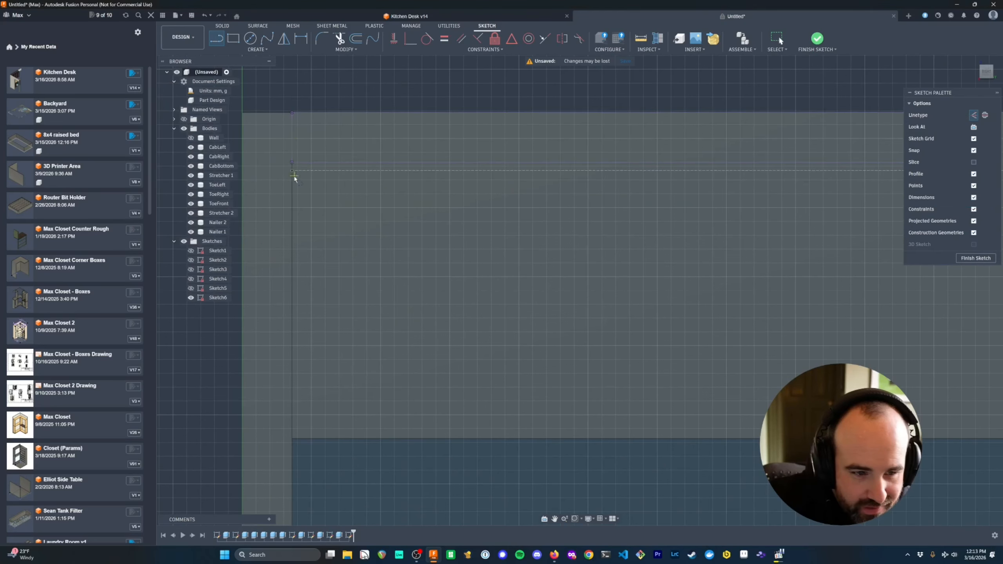
text(wall_gap)
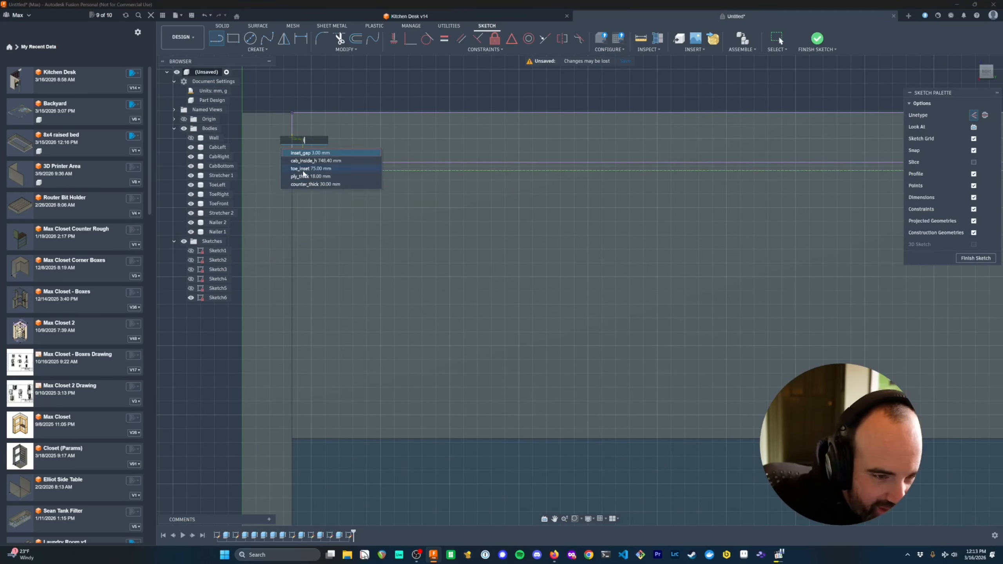
key(Return)
key(Return)
key(Escape)
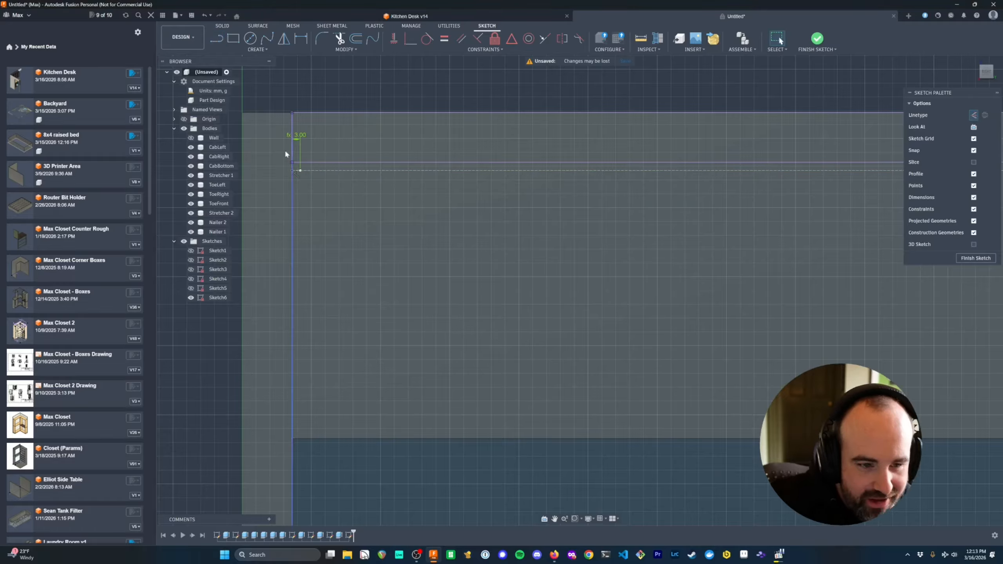
- Draw a horizontal construction line from the centre gap line's lower end to the inner edge of the right cabinet side
scroll(395, 206, down, 5)
middle_drag(487, 233, 430, 227)
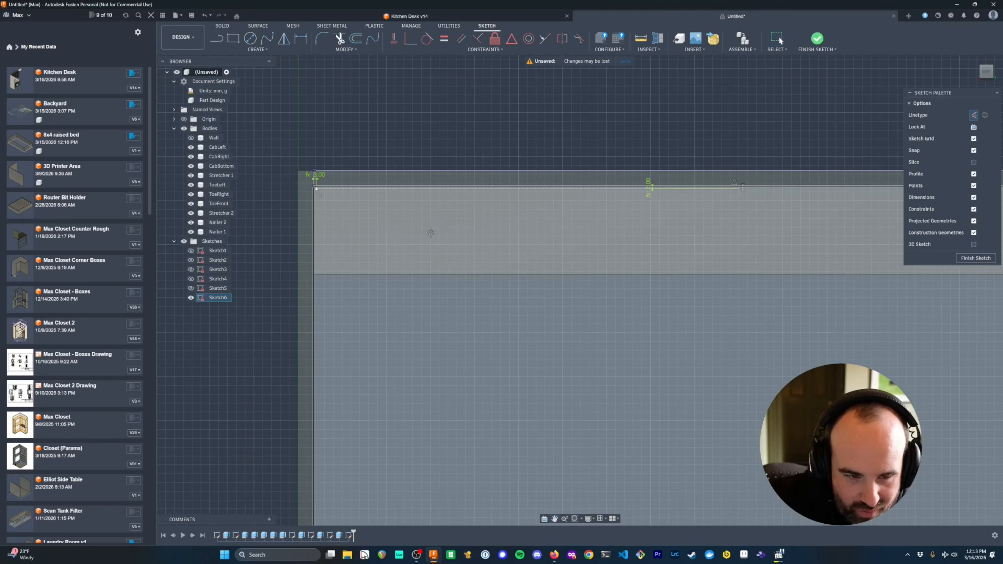
middle_drag(607, 232, 546, 248)
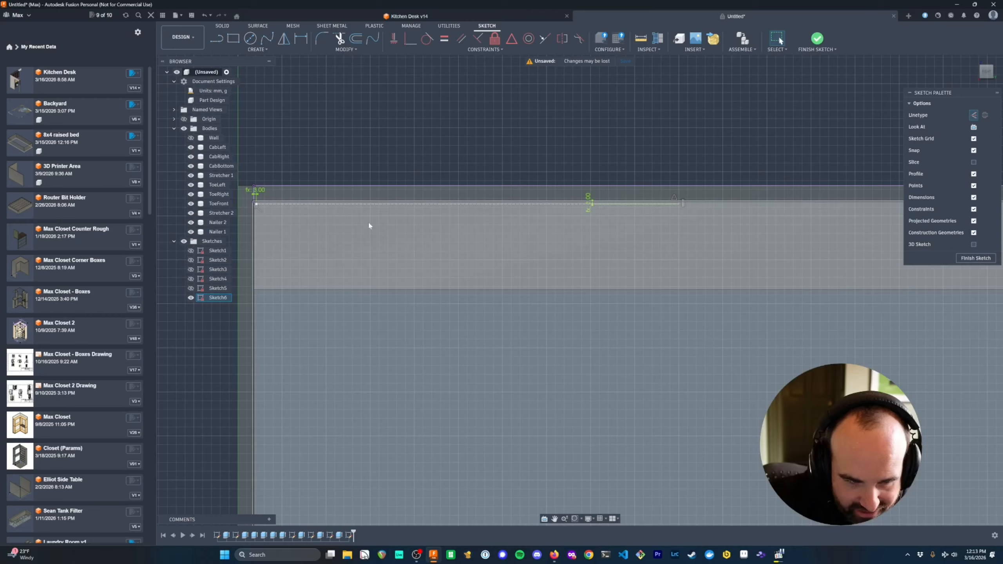
middle_drag(587, 207, 482, 224)
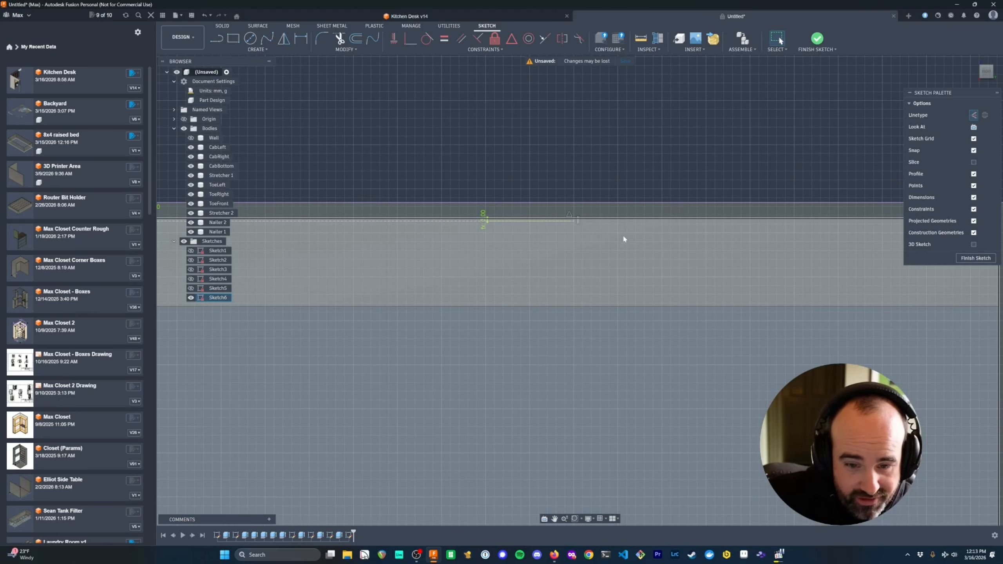
middle_drag(644, 232, 548, 232)
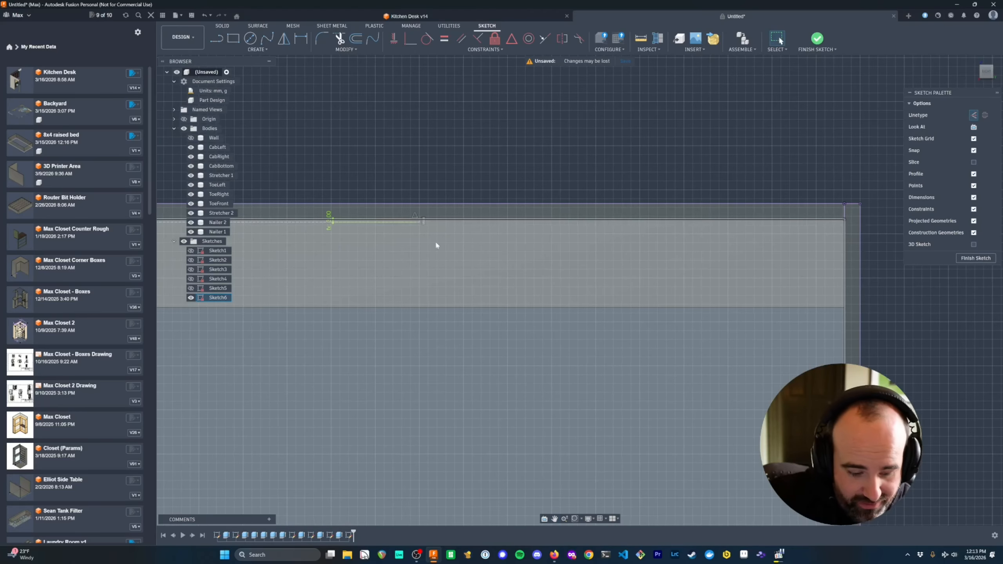
key(l)
scroll(421, 223, up, 2)
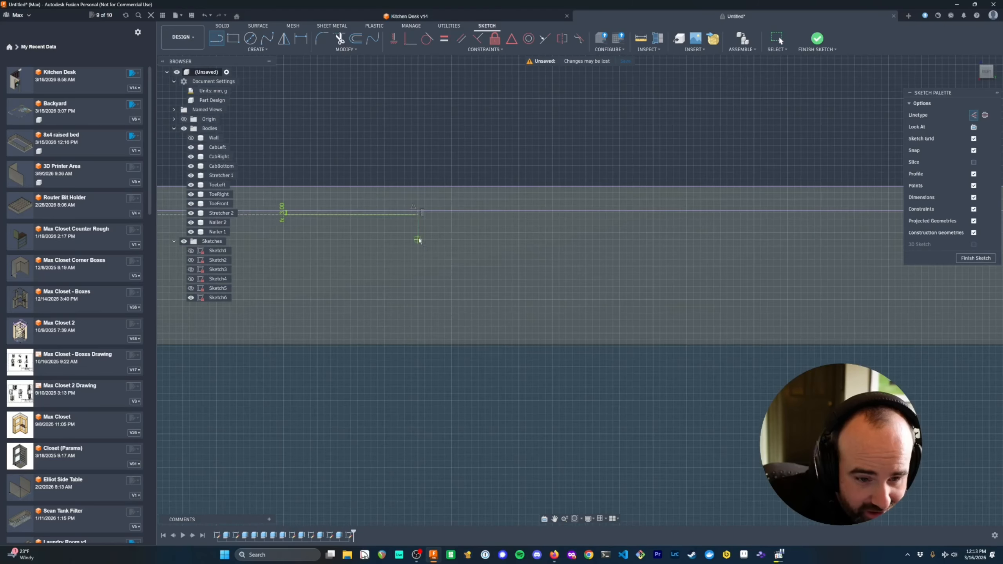
click(418, 215)
scroll(727, 222, down, 1)
middle_drag(791, 231, 546, 243)
scroll(729, 229, up, 3)
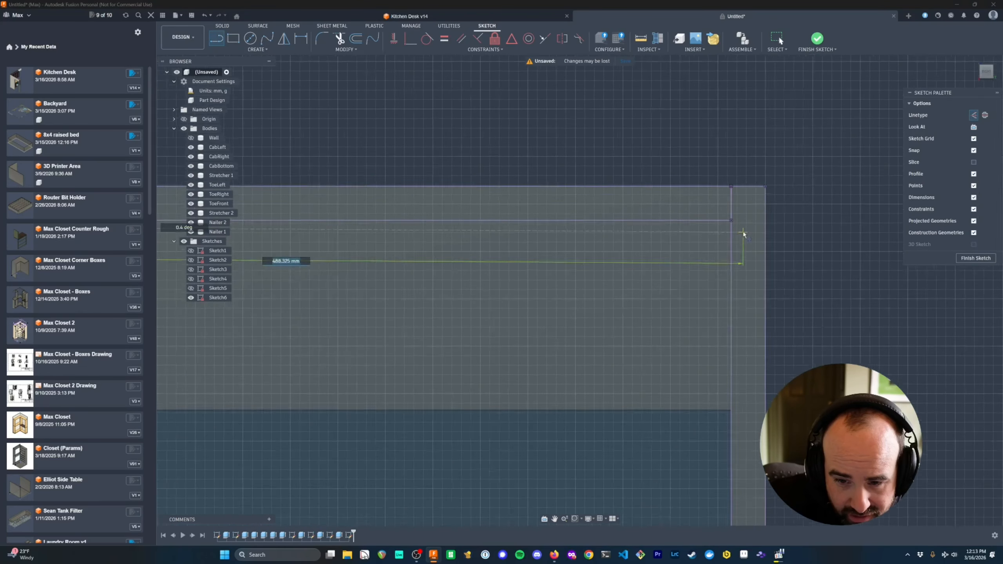
click(731, 226)
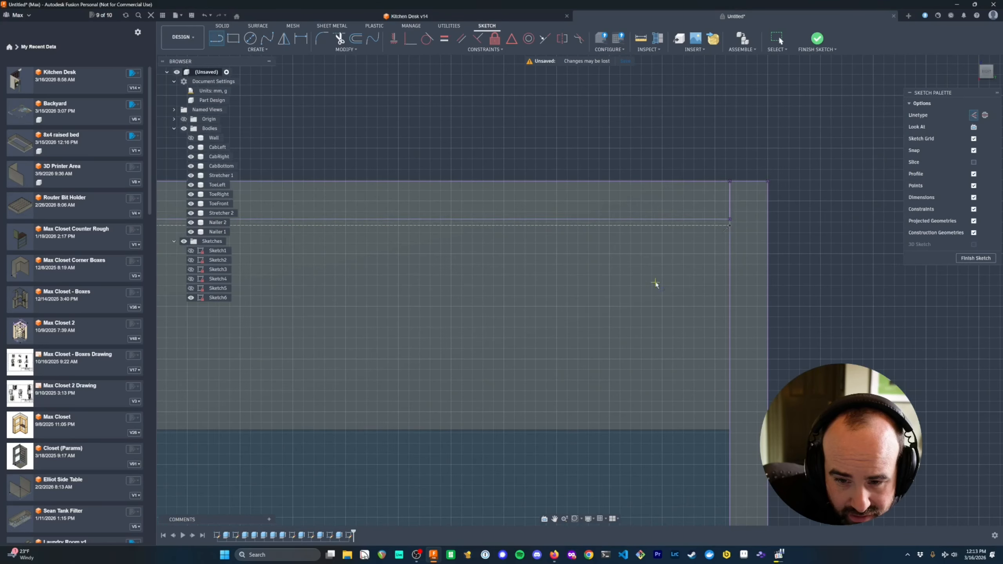
- Draw a horizontal construction segment of length inset_gap inward from the right cabinet side's inner edge
click(721, 225)
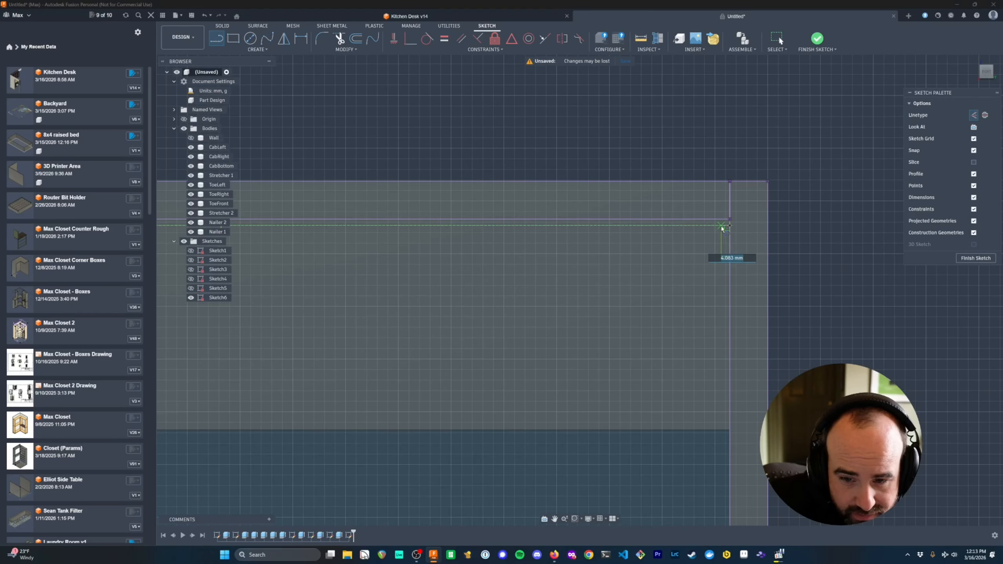
text(door_gap)
key(Return)
key(Tab)
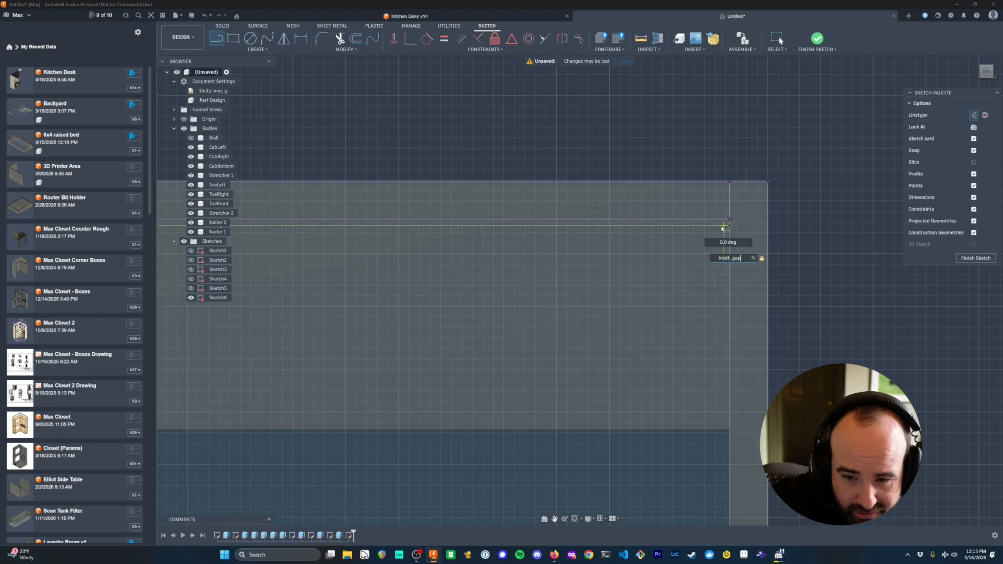
key(Return)
- Draw a vertical construction line of length draw_h down from the inner end of the right-hand gap segment
click(723, 225)
scroll(753, 377, up, 1)
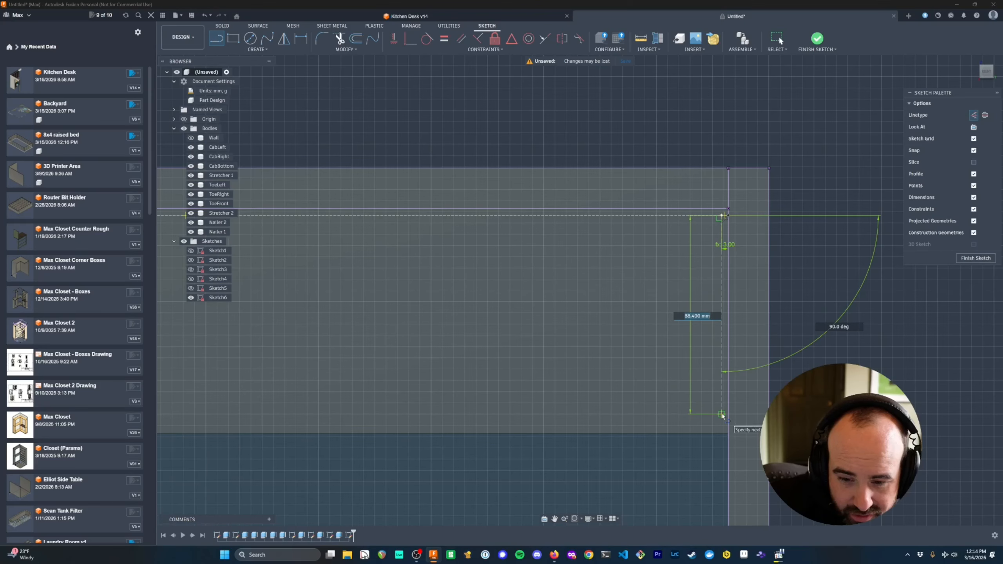
text(draw_h)
key(Return)
key(Tab)
key(Return)
key(Escape)
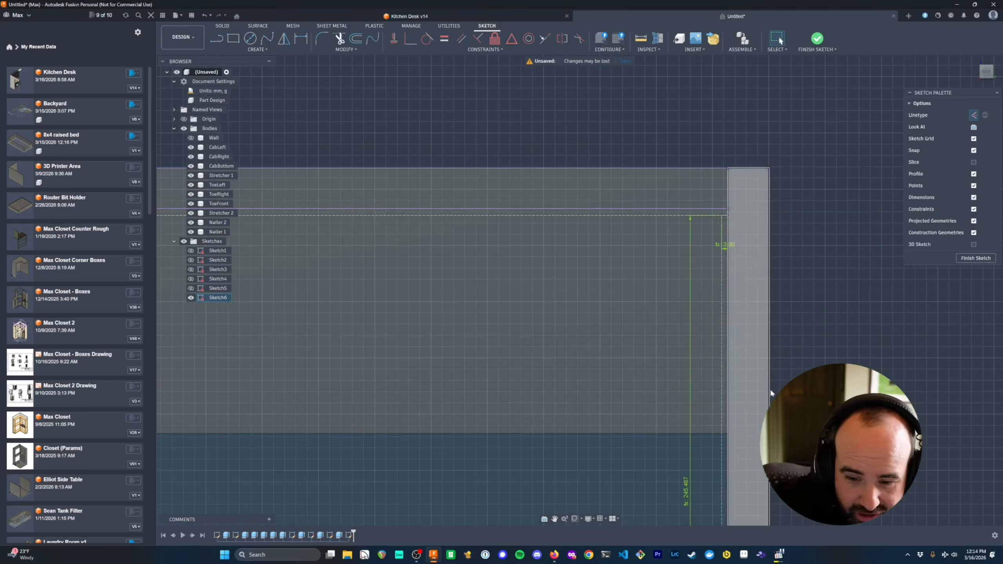
- Draw a vertical construction line of length draw_h down from the inner end of the left-hand gap segment
scroll(537, 385, down, 3)
middle_drag(498, 369, 521, 351)
scroll(629, 265, down, 2)
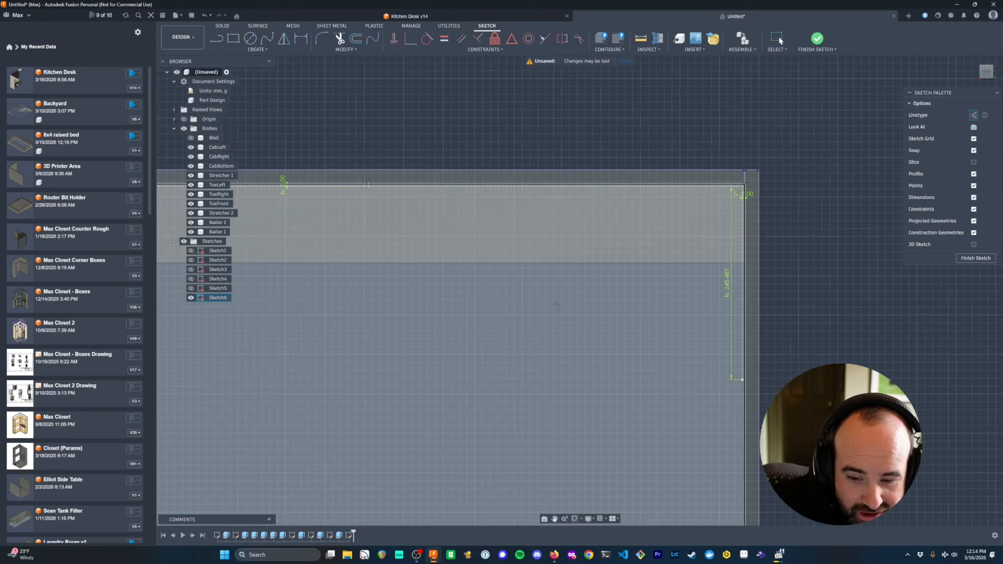
middle_drag(557, 302, 913, 317)
key(l)
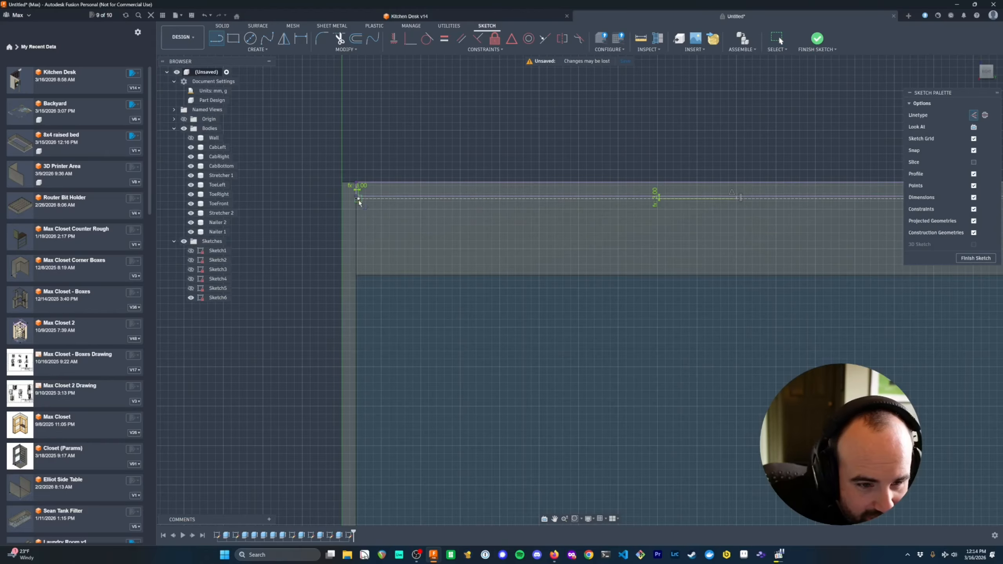
click(358, 198)
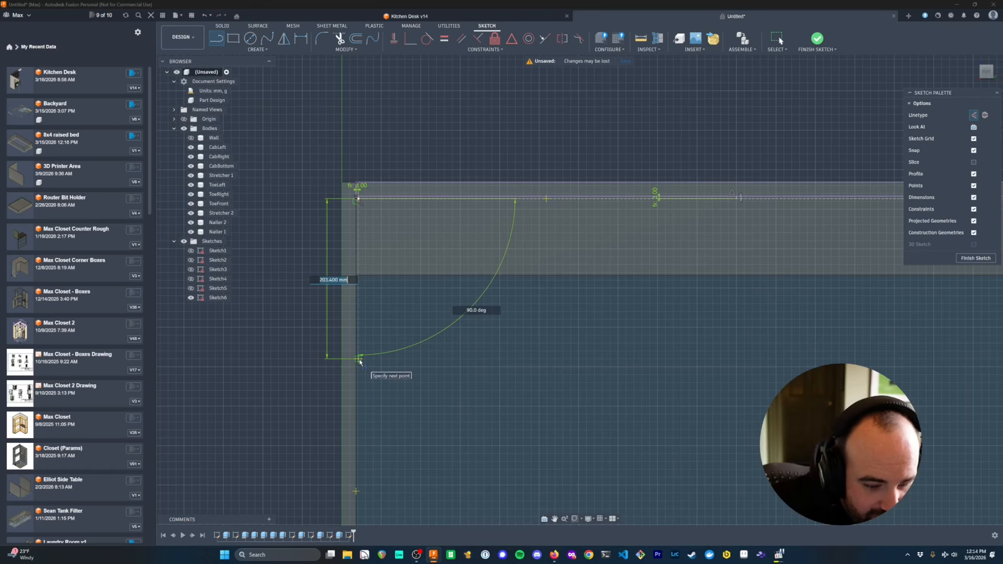
text(draw_h)
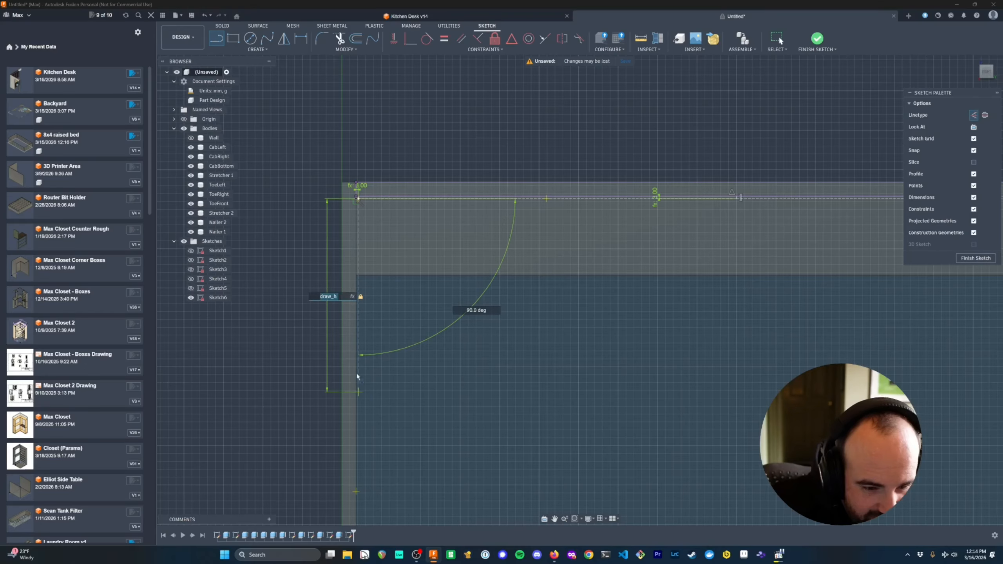
click(357, 426)
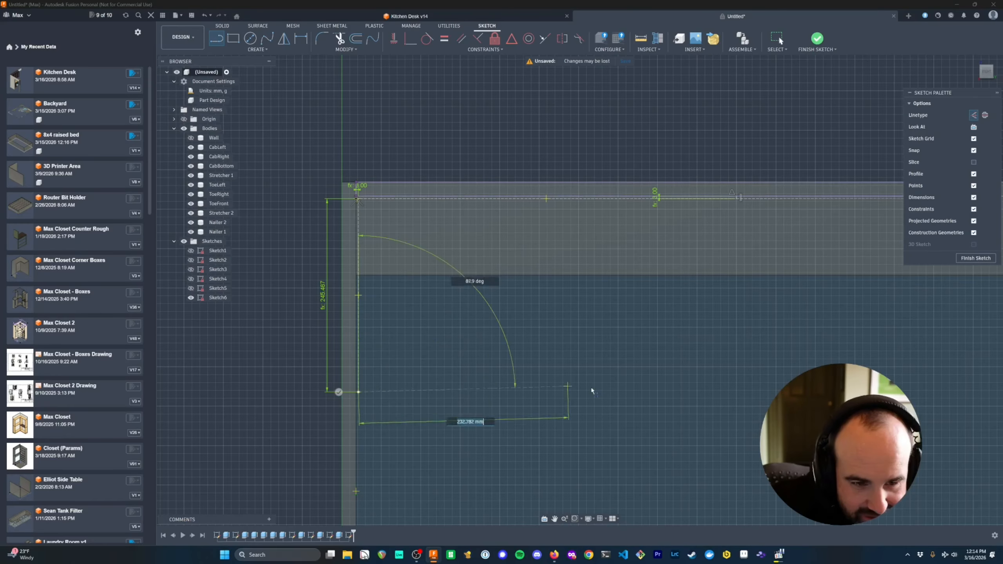
key(Escape)
- Draw a two-point rectangle in normal linetype from the left draw_h line's lower end to the right draw_h line's upper end
key(r)
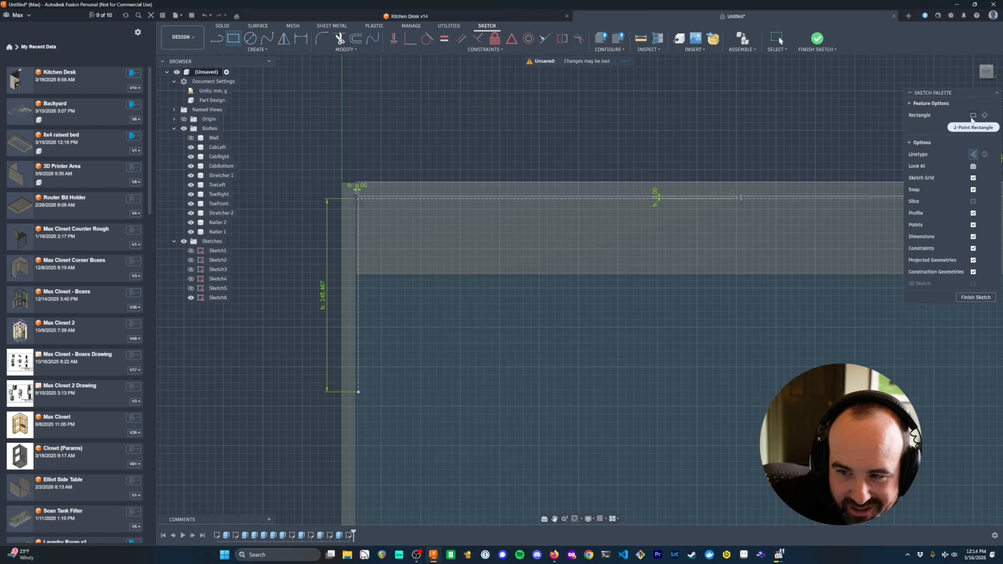
click(358, 392)
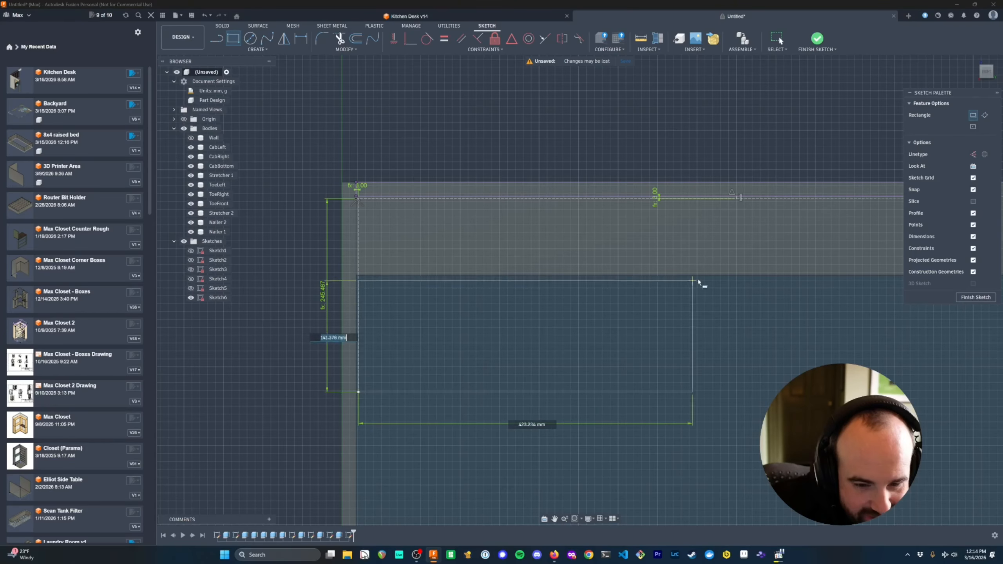
scroll(712, 261, down, 2)
middle_drag(757, 248, 395, 297)
scroll(637, 286, up, 5)
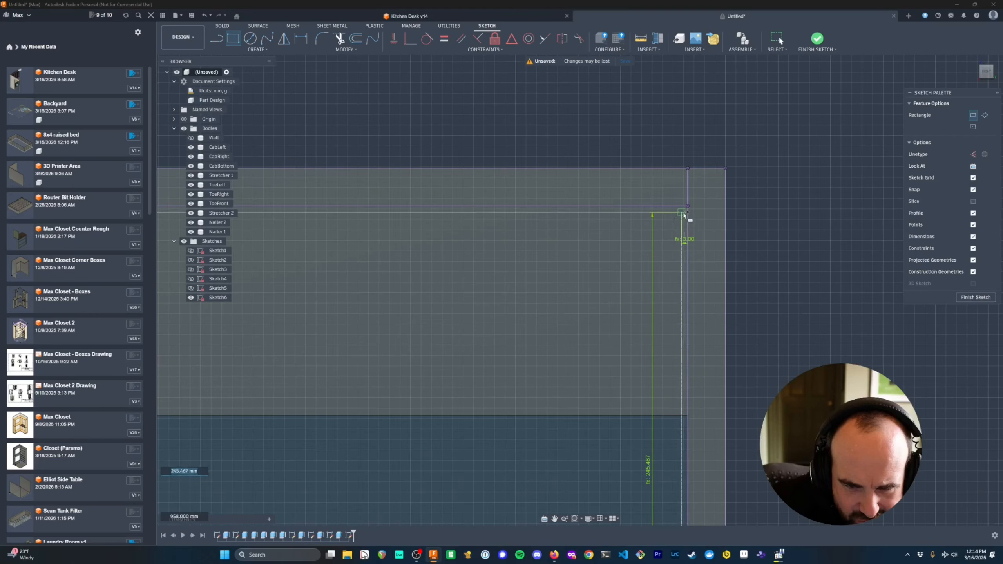
scroll(687, 215, up, 2)
click(688, 215)
scroll(608, 297, down, 8)
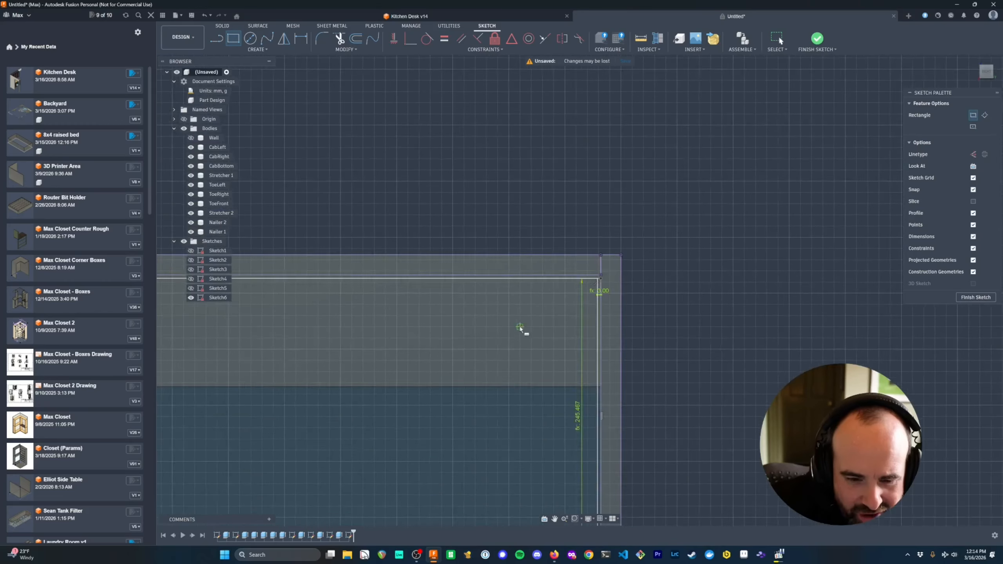
key(Escape)
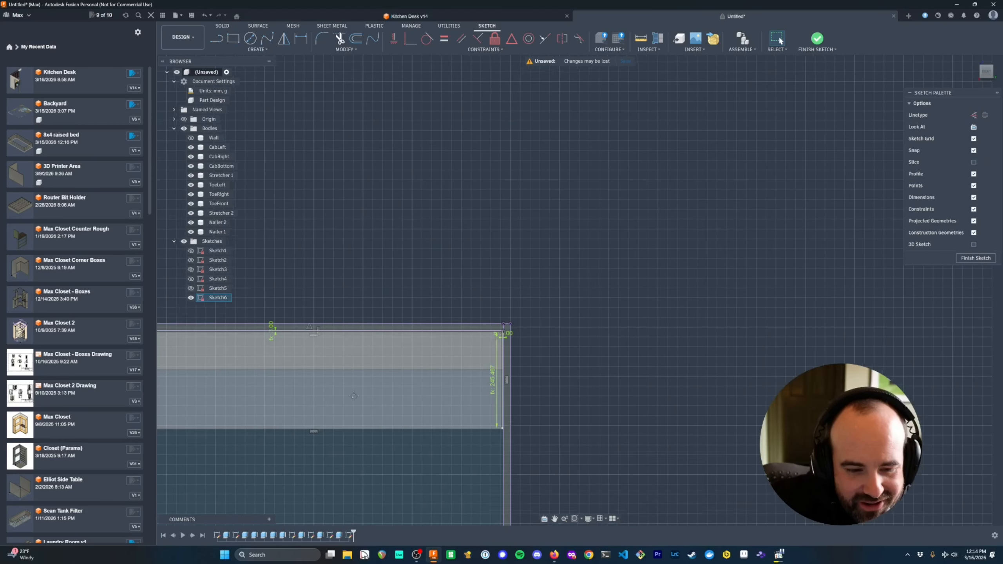
mouse_move(290, 398)
middle_down()
mouse_move(511, 386)
mouse_move(510, 261)
middle_up()
scroll(481, 413, down, 2)
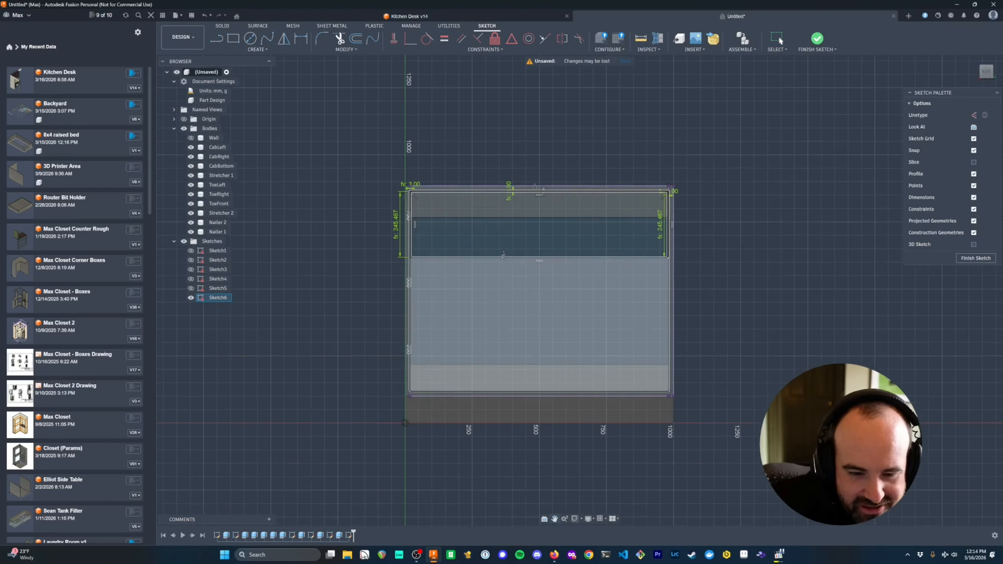
scroll(514, 253, up, 2)
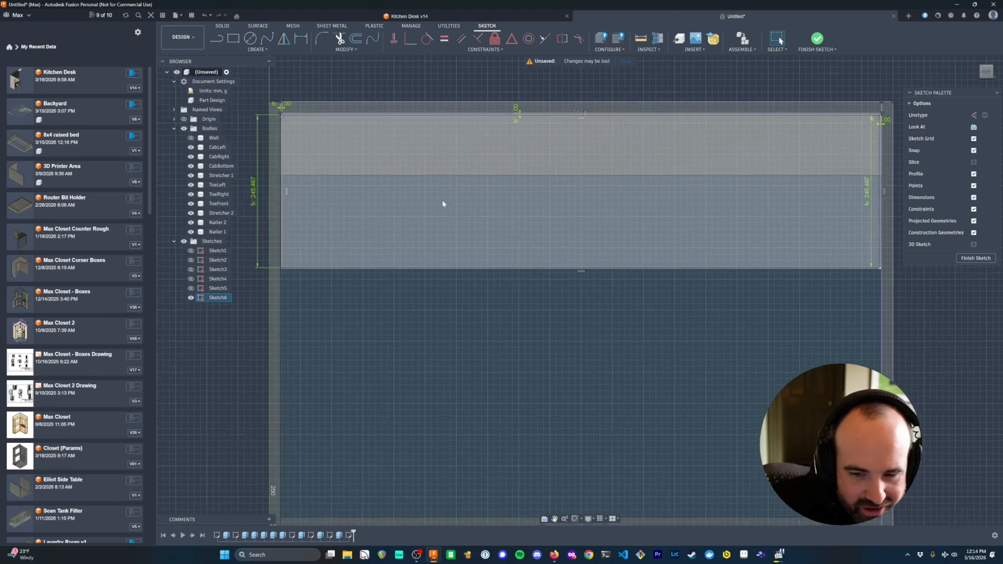
mouse_move(442, 199)
shift+middle_down()
mouse_move(440, 206)
mouse_move(795, 244)
shift+middle_up()
mouse_move(575, 161)
middle_down()
mouse_move(640, 198)
mouse_move(630, 201)
middle_up()
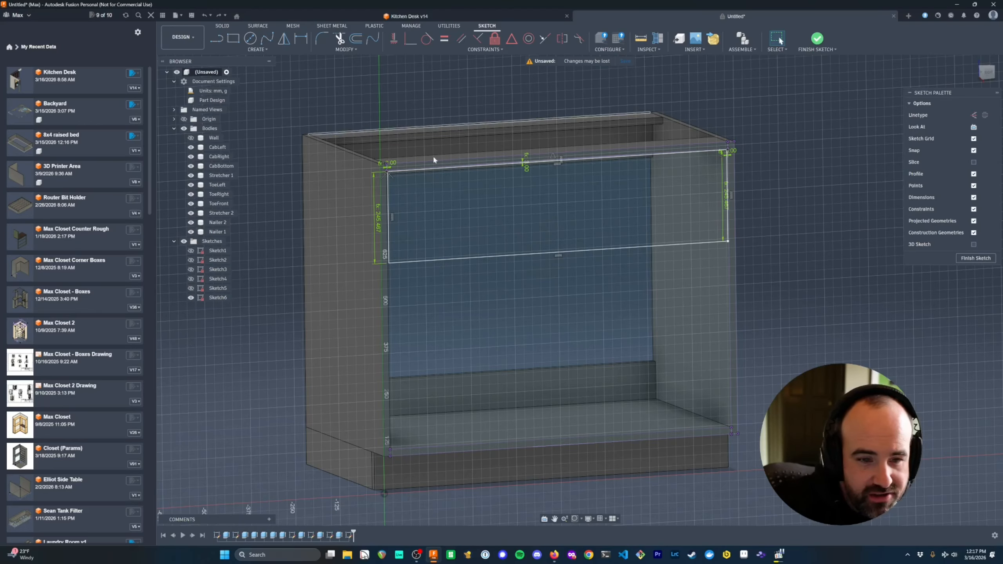
click(394, 201)
click(257, 49)
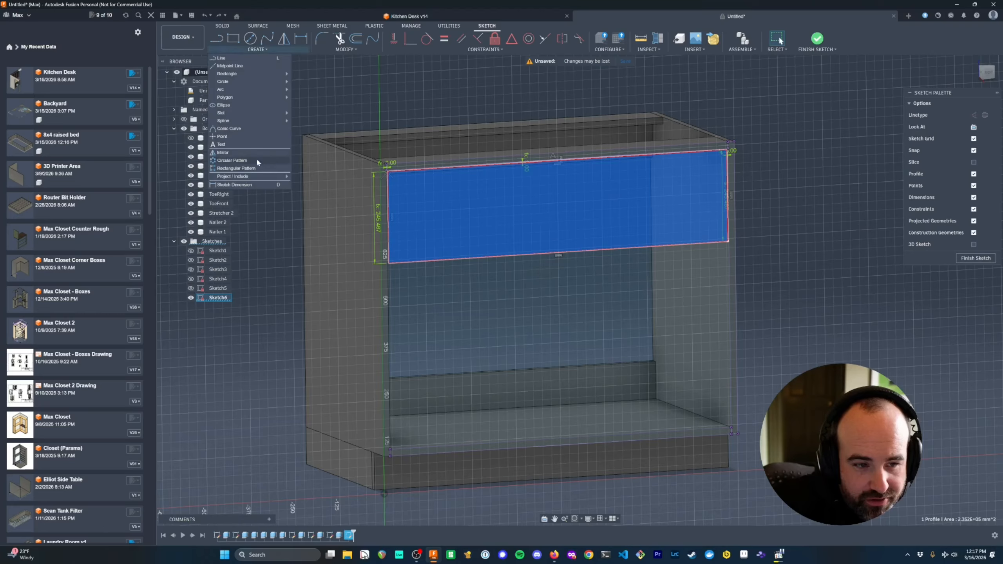
click(253, 169)
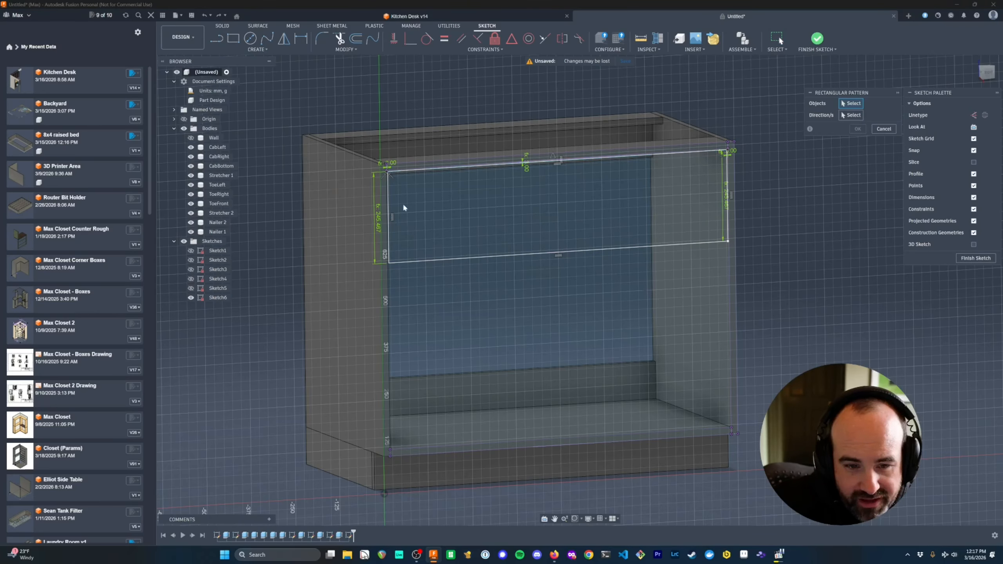
click(887, 130)
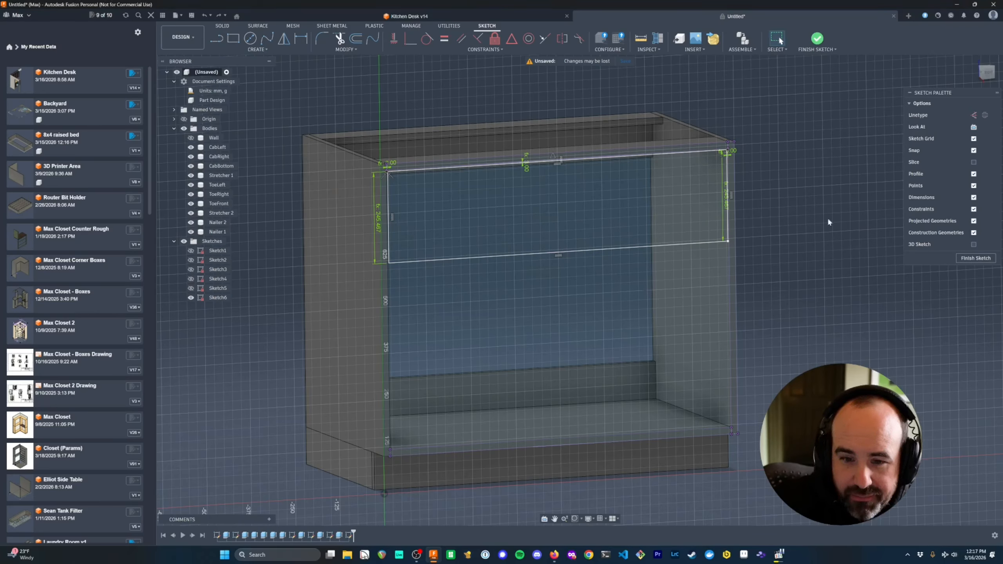
- Finish the drawer front sketch
click(974, 258)
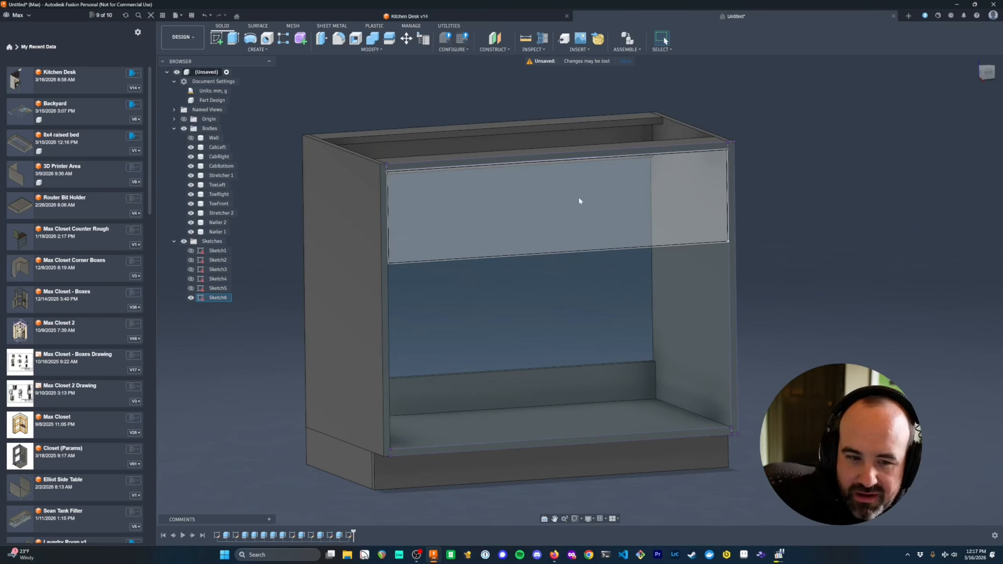
- Extrude the top drawer front profile by -ply_thick into the cabinet as a new body
click(539, 192)
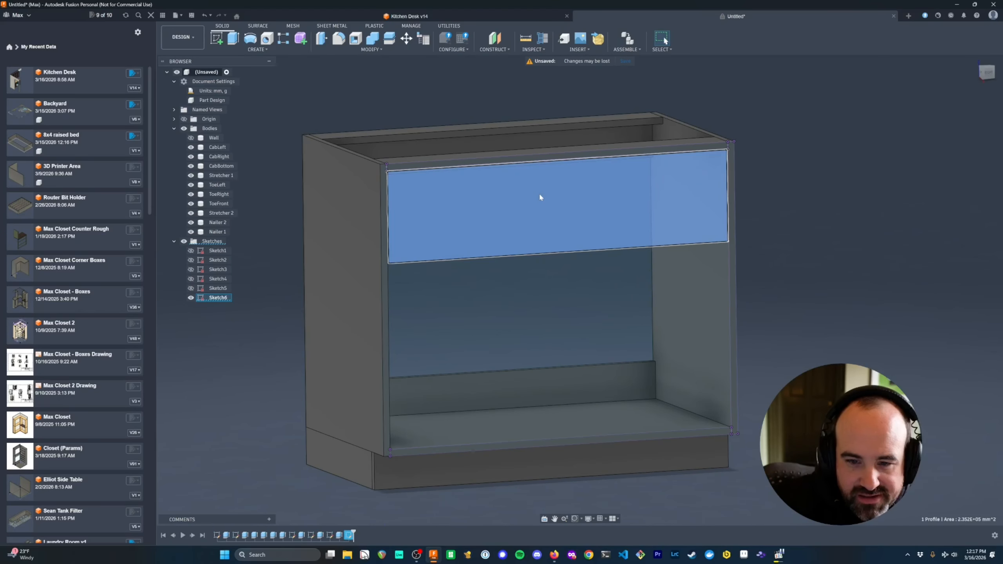
key(e)
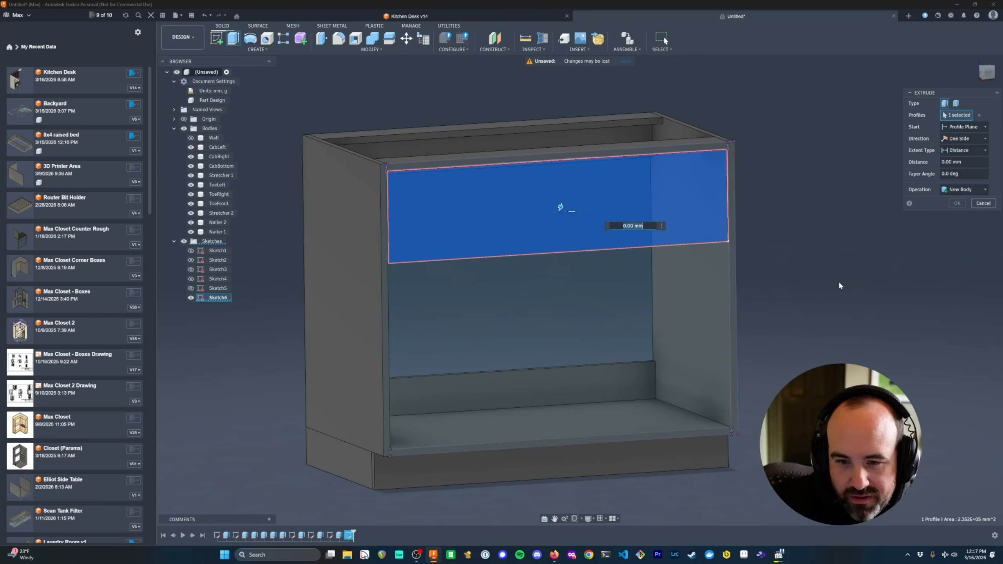
text(-pl)
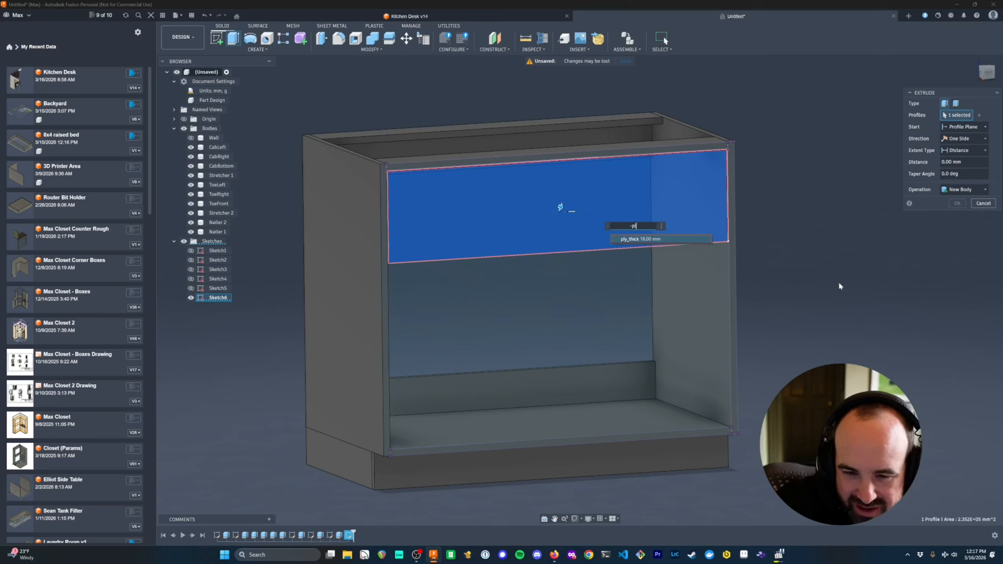
key(Return)
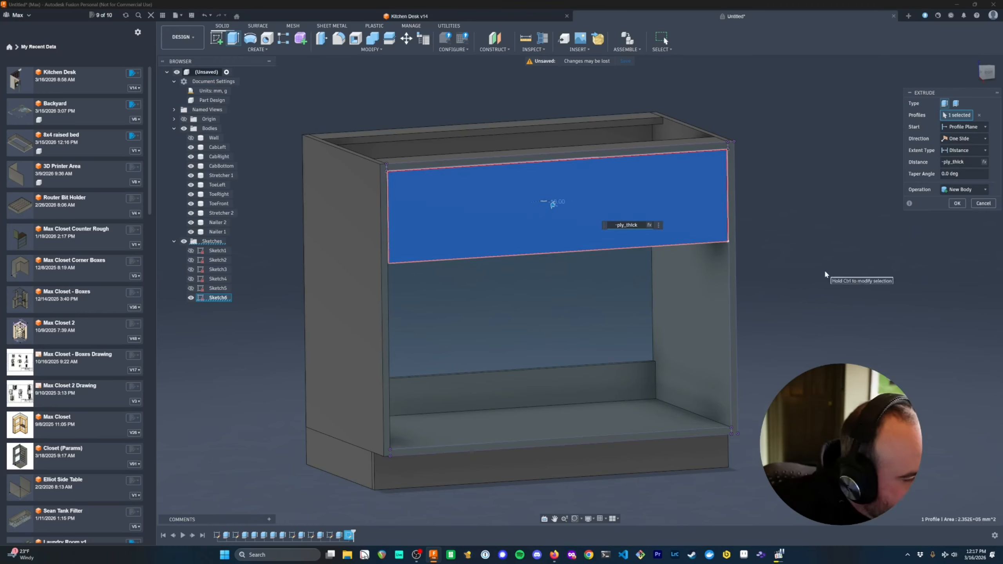
shift+middle_drag(826, 274, 831, 347)
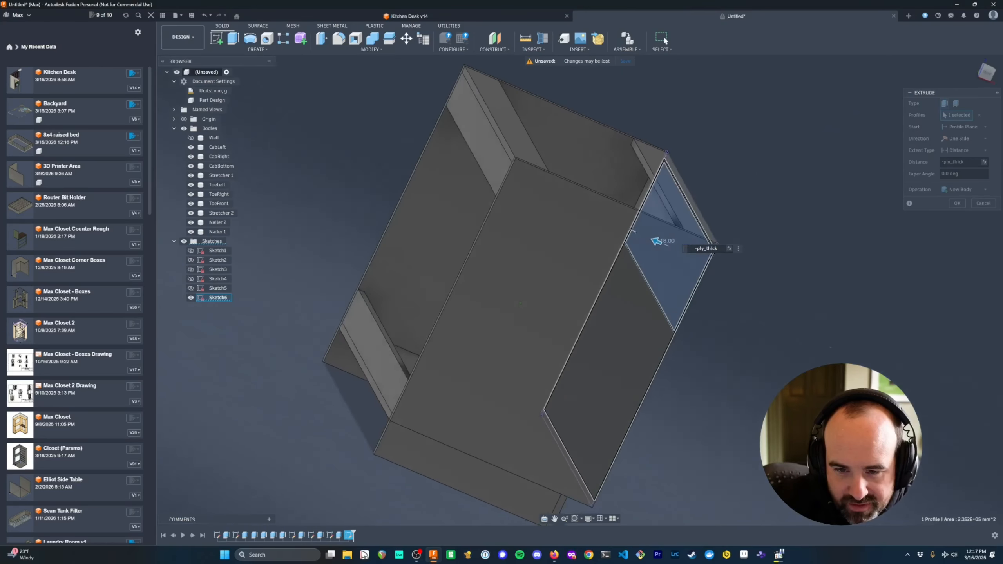
shift+middle_drag(634, 224, 571, 256)
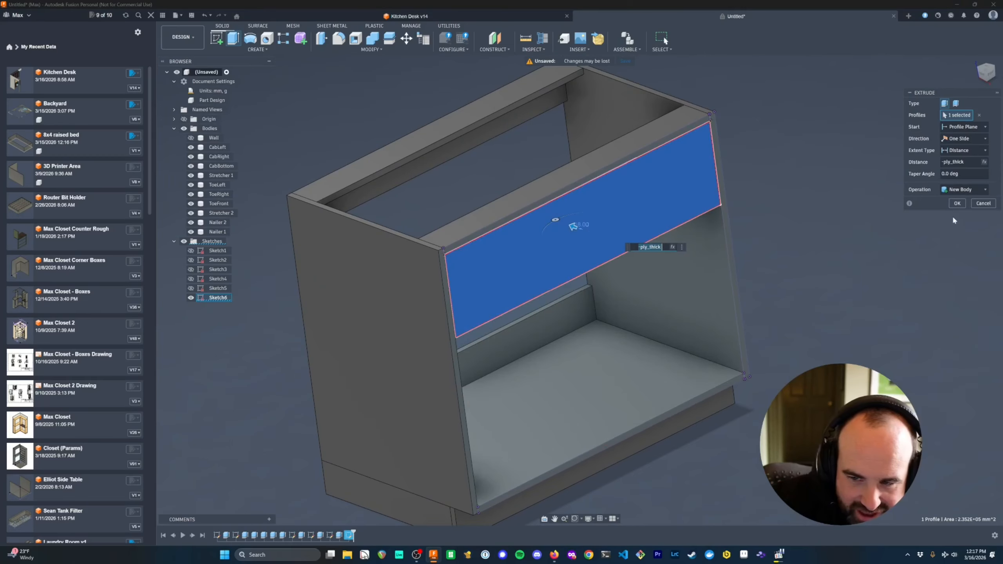
click(957, 203)
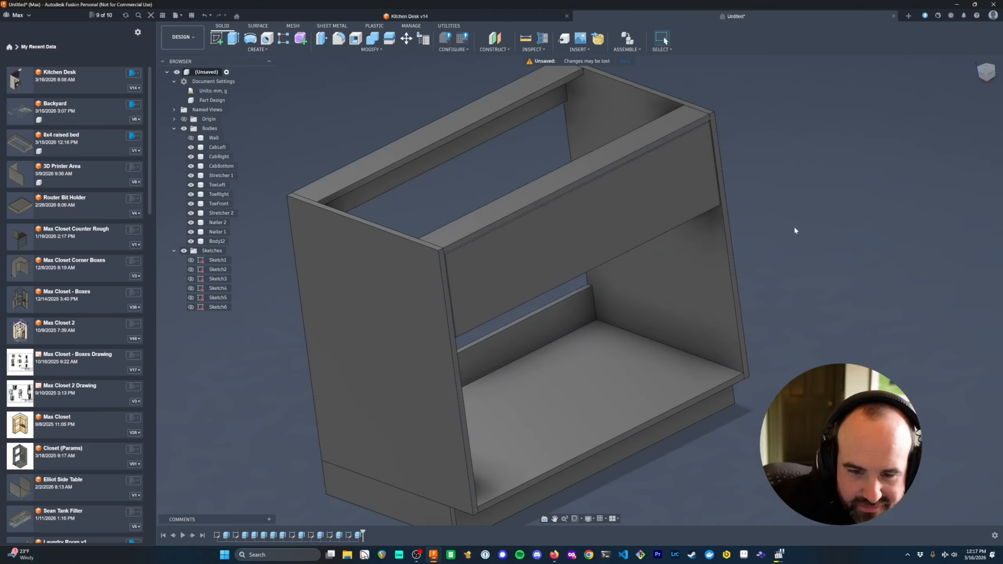
- Rename the extruded drawer front body as Drawer1
double_click(217, 242)
text(Draw)
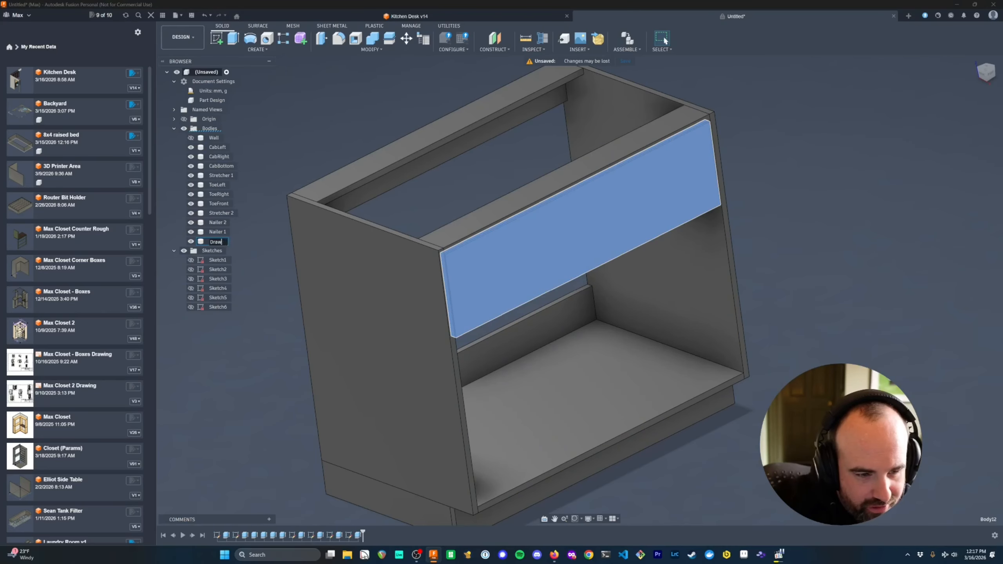
text(er1)
key(Return)
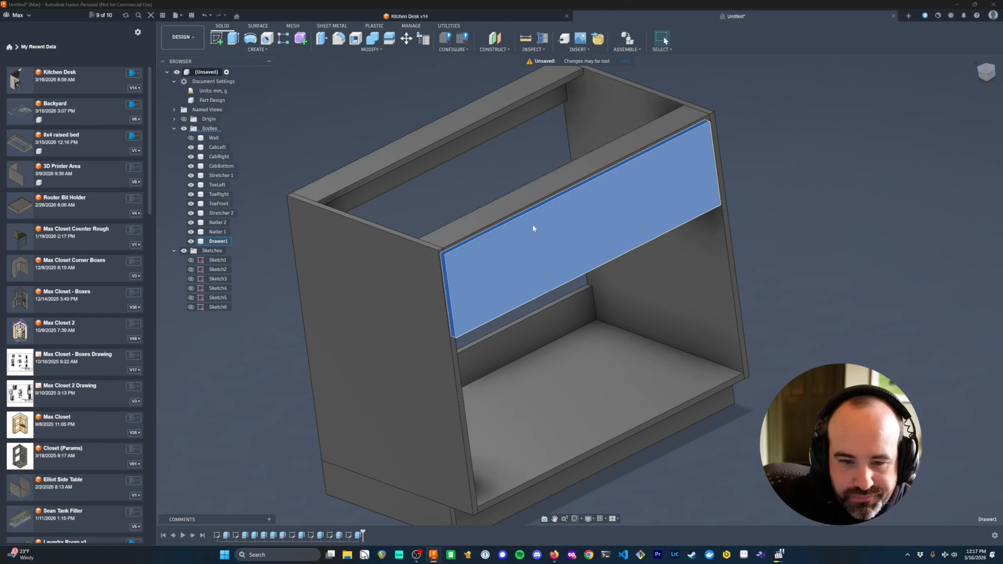
- Examine the gaps between the top drawer front and the surrounding cabinet sides and stretcher
shift+middle_drag(490, 336, 398, 150)
scroll(398, 140, up, 7)
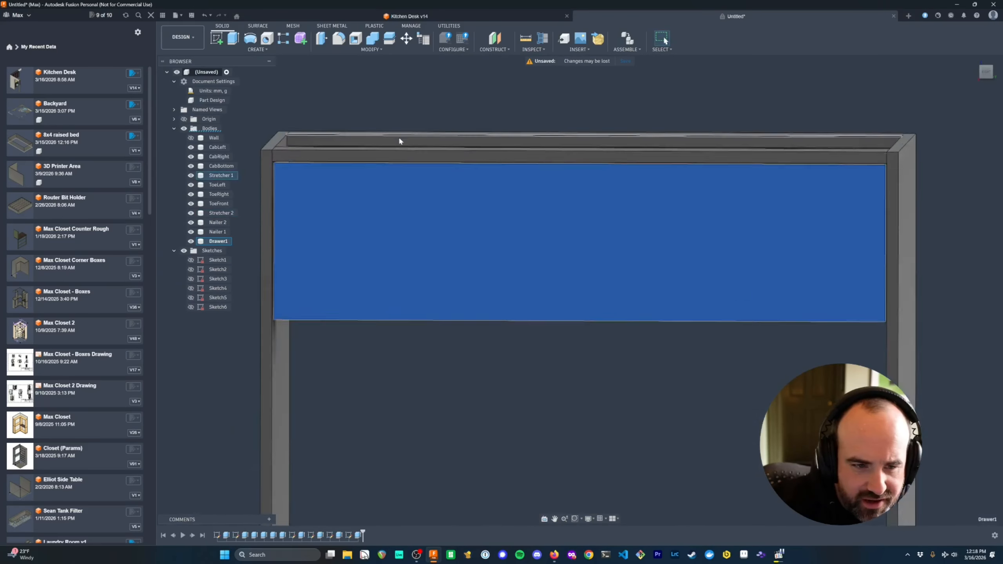
middle_drag(371, 185, 433, 156)
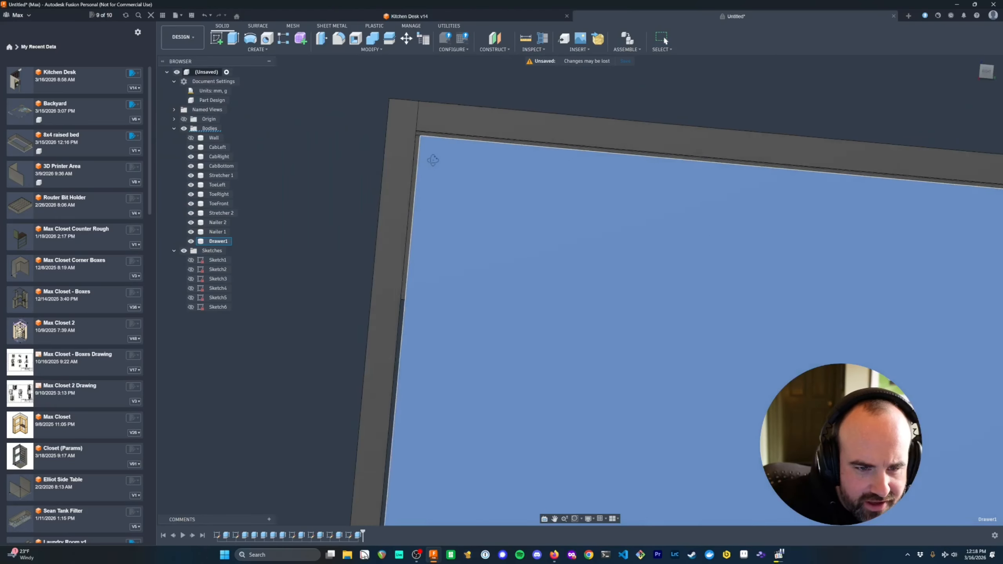
shift+middle_drag(520, 204, 382, 268)
scroll(782, 299, down, 3)
middle_drag(781, 301, 275, 276)
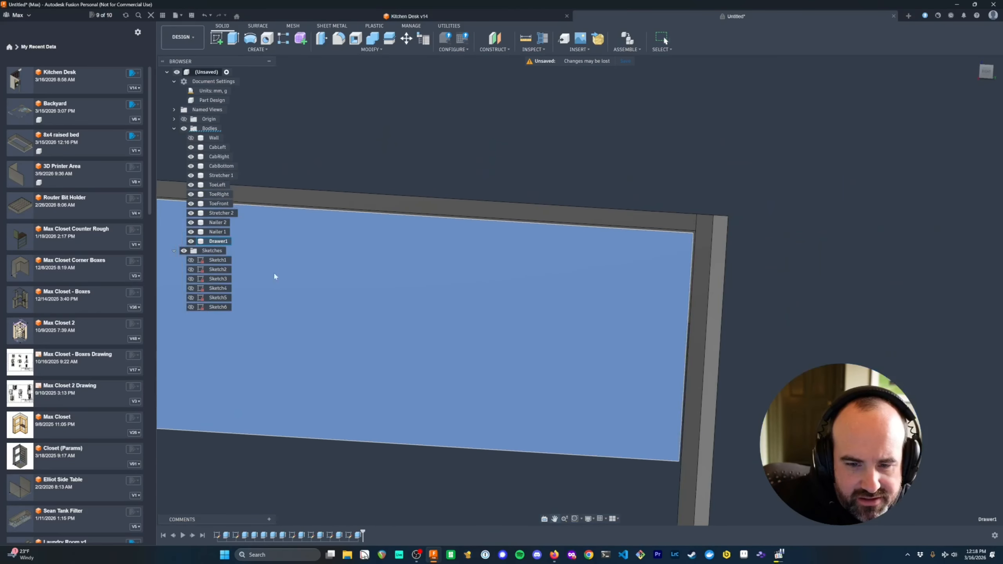
scroll(707, 283, up, 2)
scroll(528, 298, down, 1)
scroll(506, 296, down, 3)
middle_drag(306, 334, 455, 260)
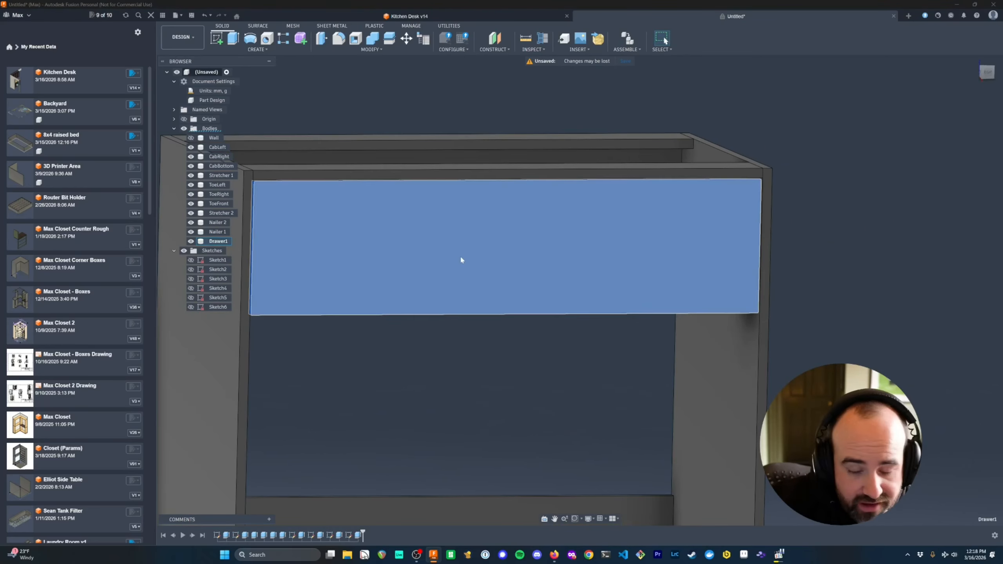
click(460, 256)
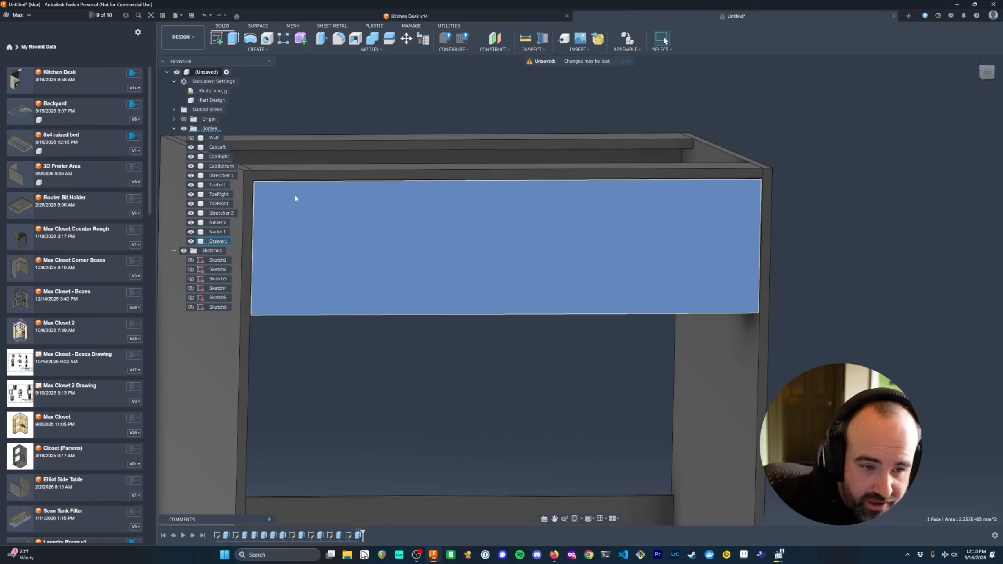
shift+middle_drag(365, 275, 355, 229)
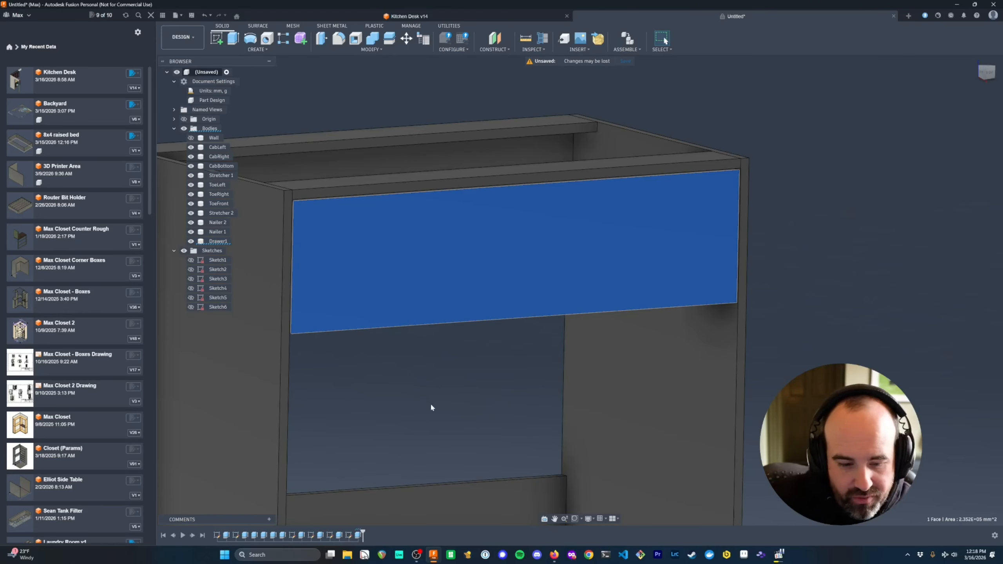
scroll(438, 385, down, 1)
scroll(454, 328, down, 1)
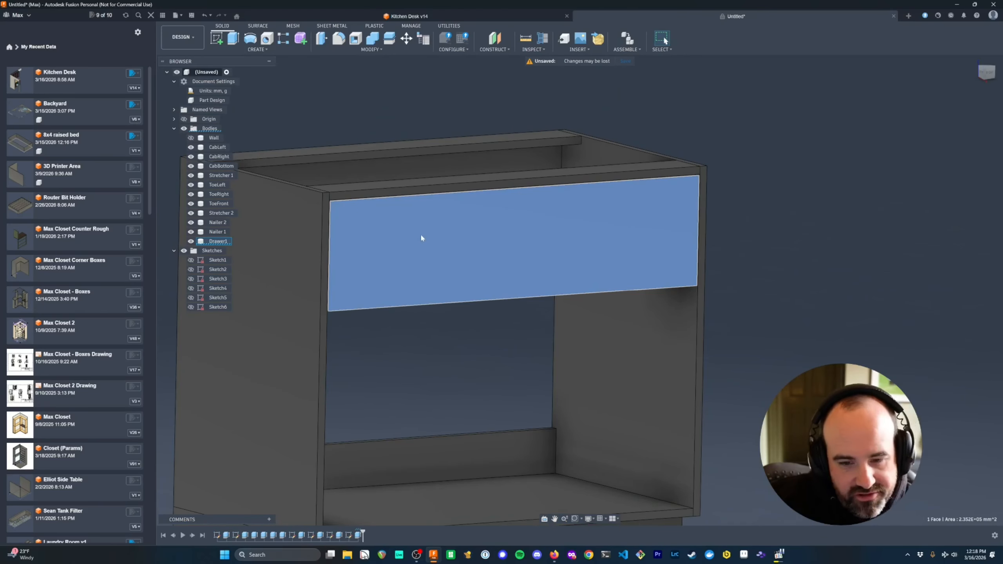
- Set up a rectangular pattern of the Drawer1 body along the right cabinet side's vertical front edge, using Spacing distribution
right_click(210, 242)
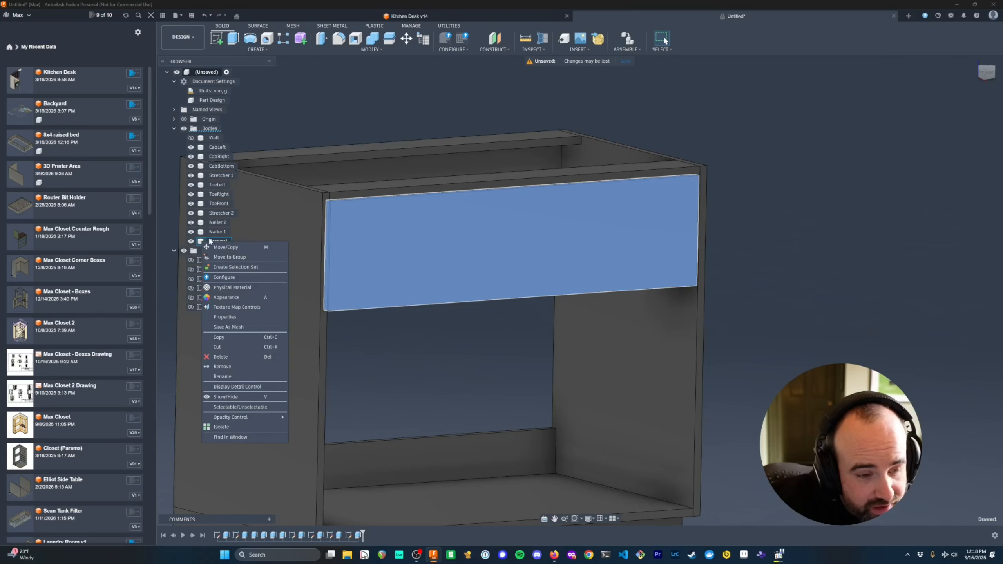
click(251, 49)
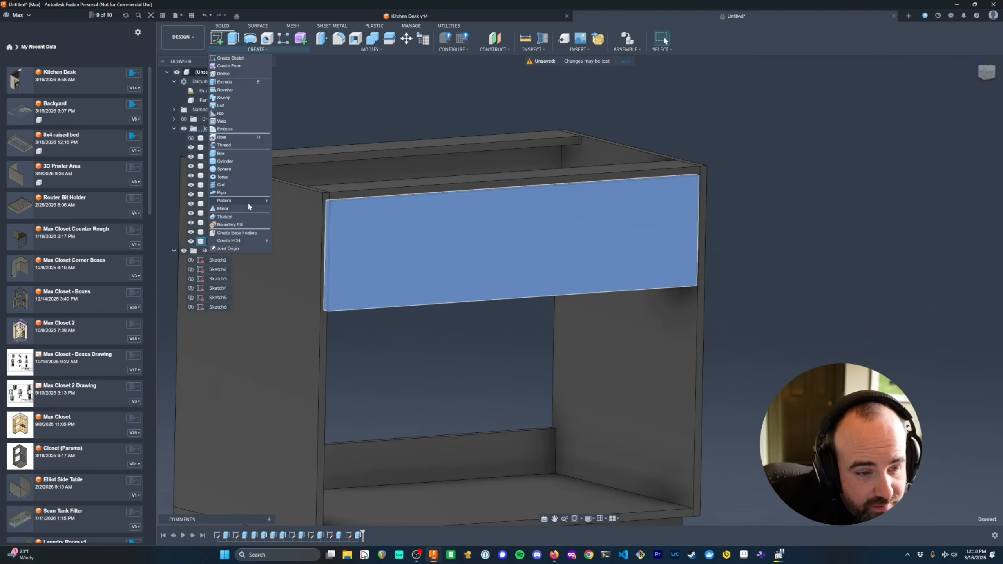
mouse_move(246, 201)
click(297, 200)
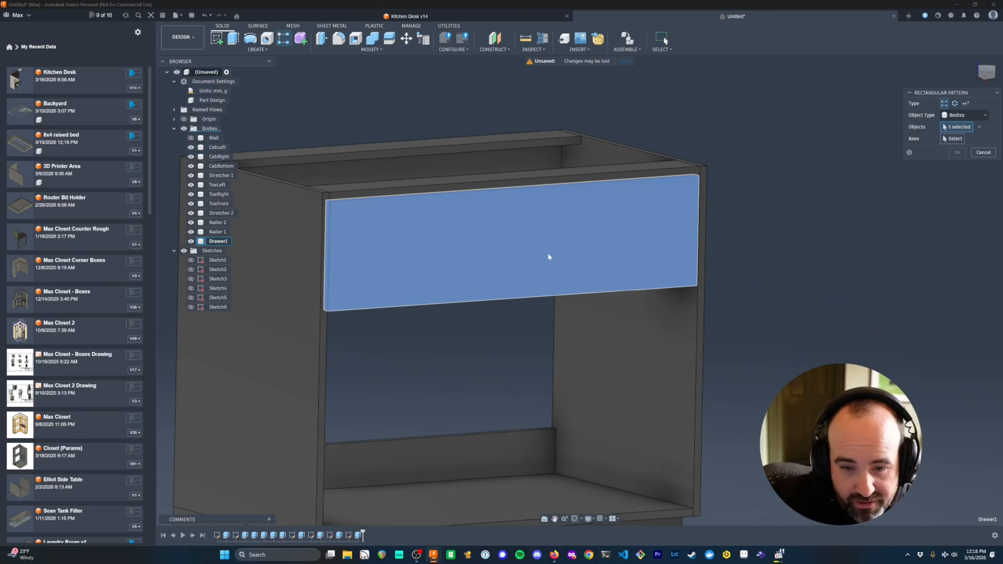
click(548, 256)
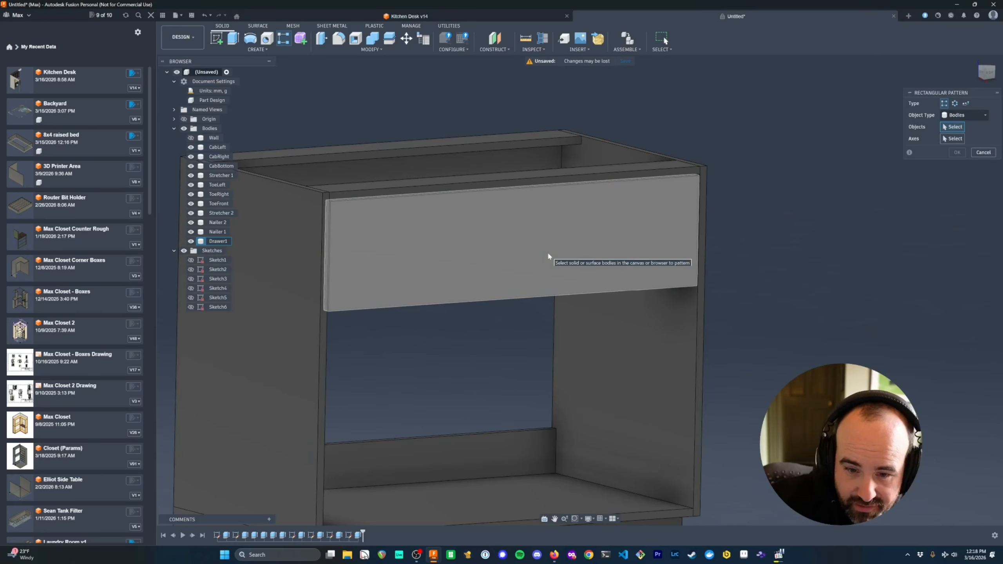
click(549, 256)
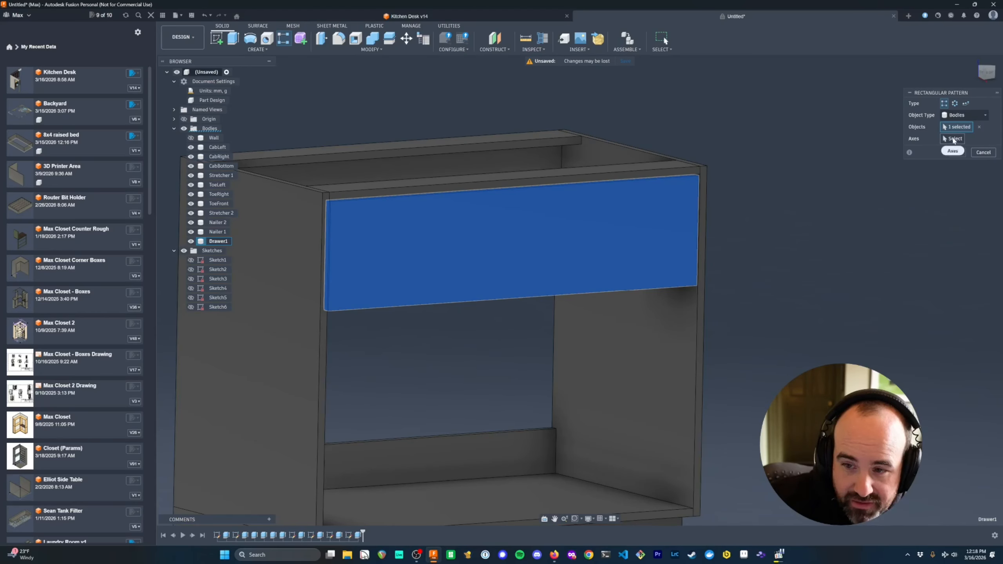
click(954, 139)
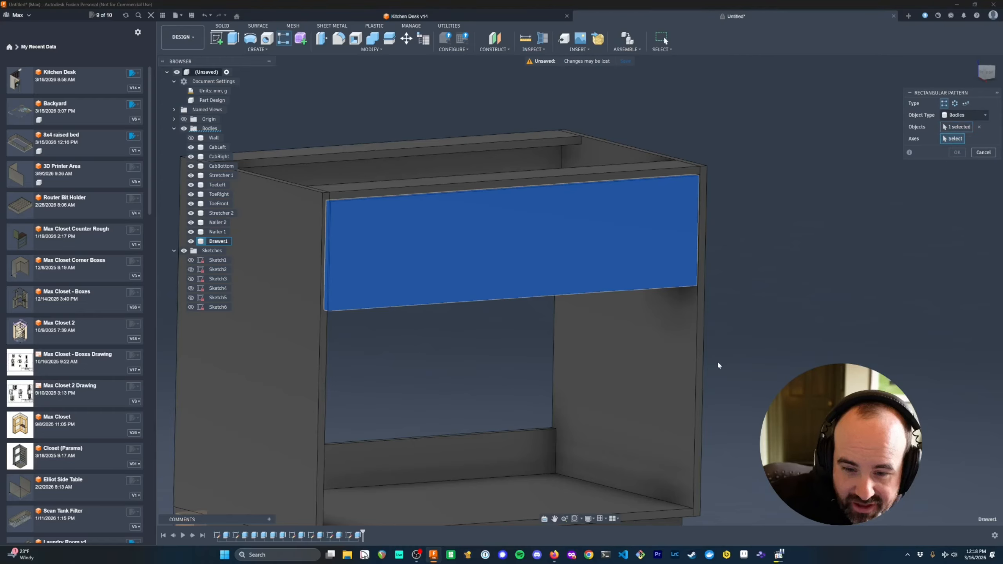
click(696, 360)
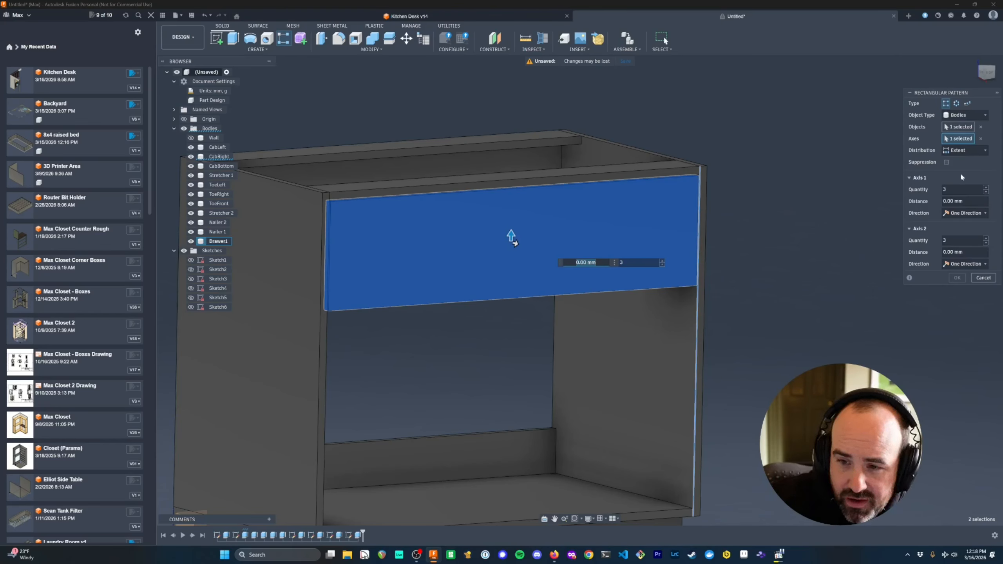
click(983, 151)
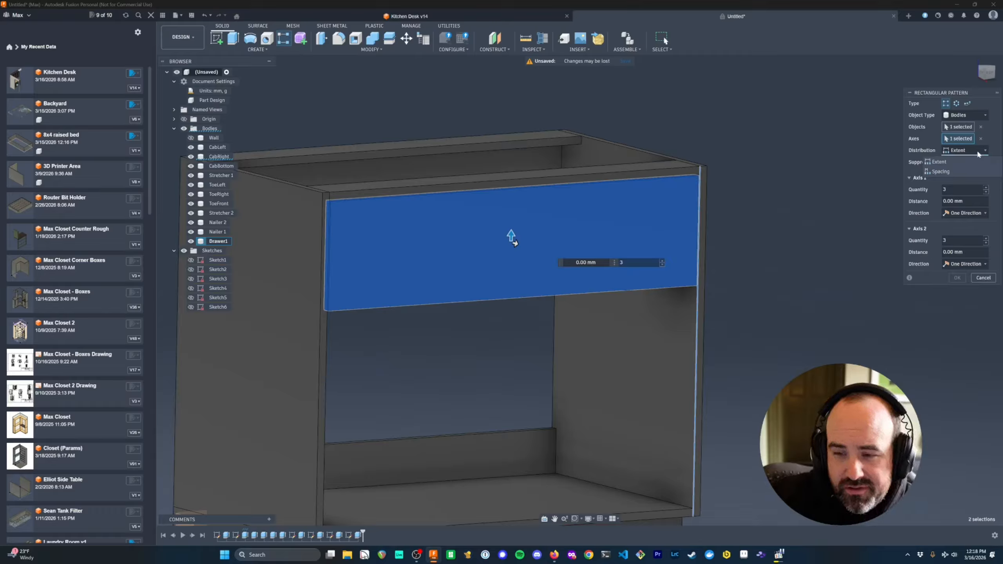
click(963, 174)
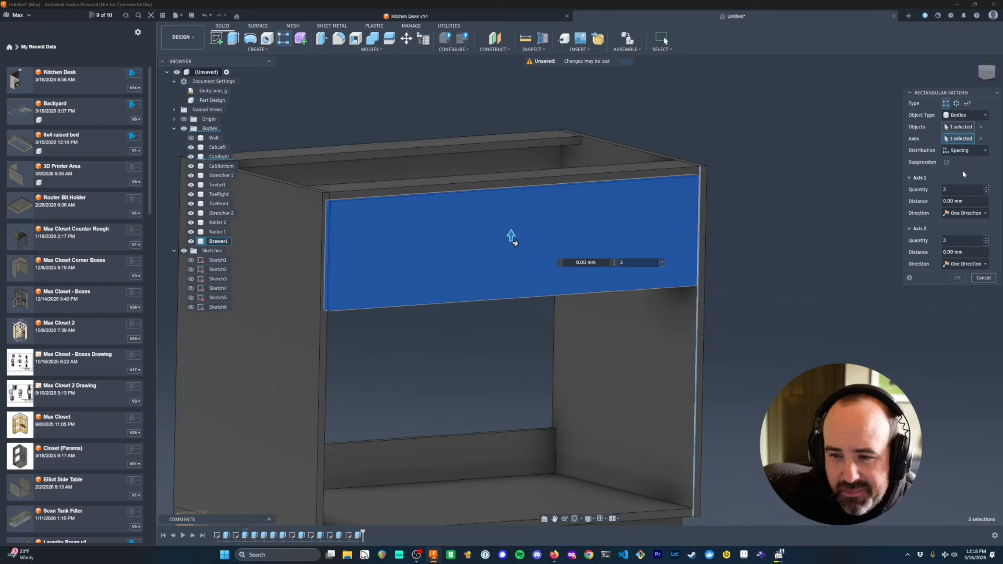
- Set the first-axis distance to -(draw_h + inset_gap) and create the pattern with a quantity of 3 drawer fronts
click(972, 202)
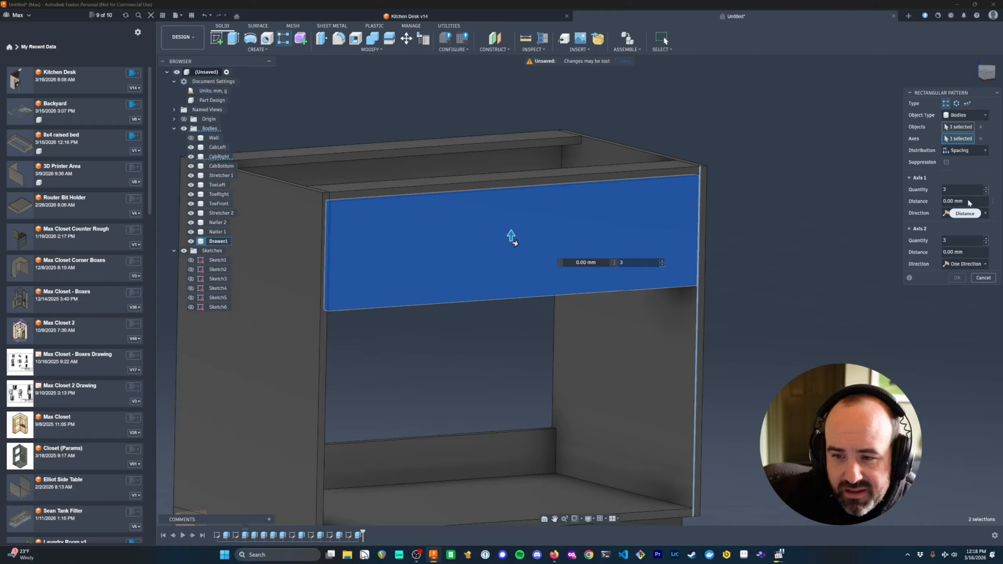
key(ctrl+a)
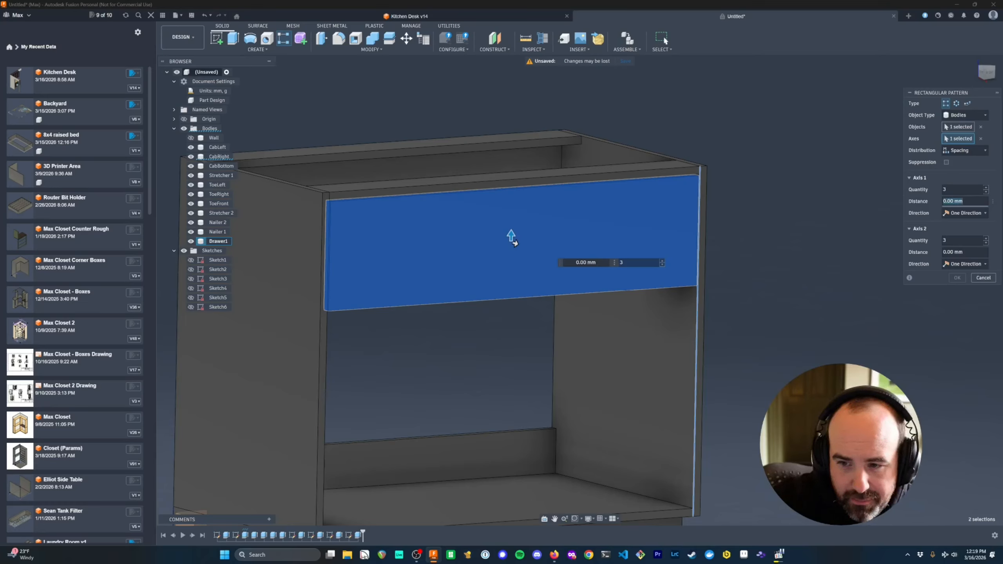
text(draw_h)
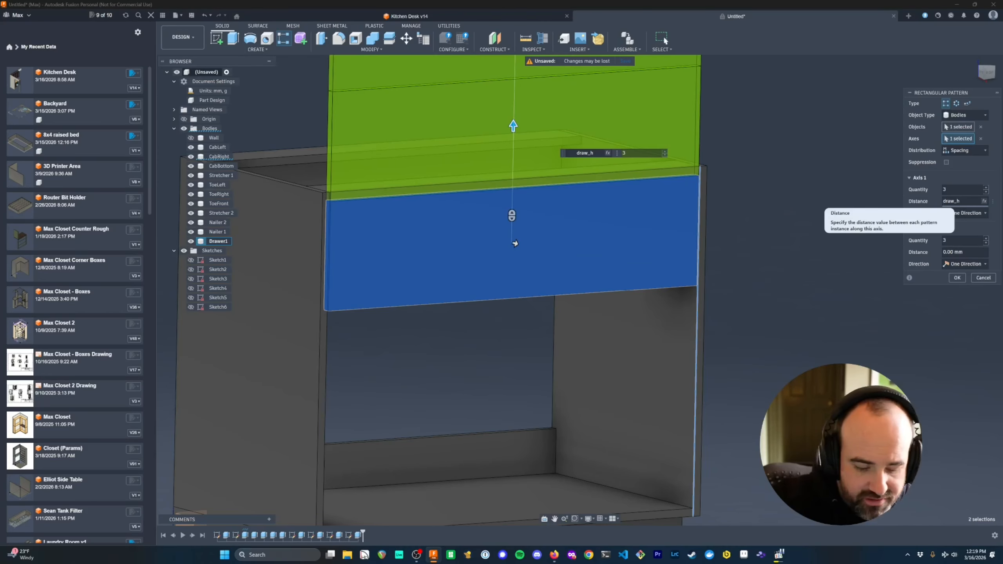
text(-)
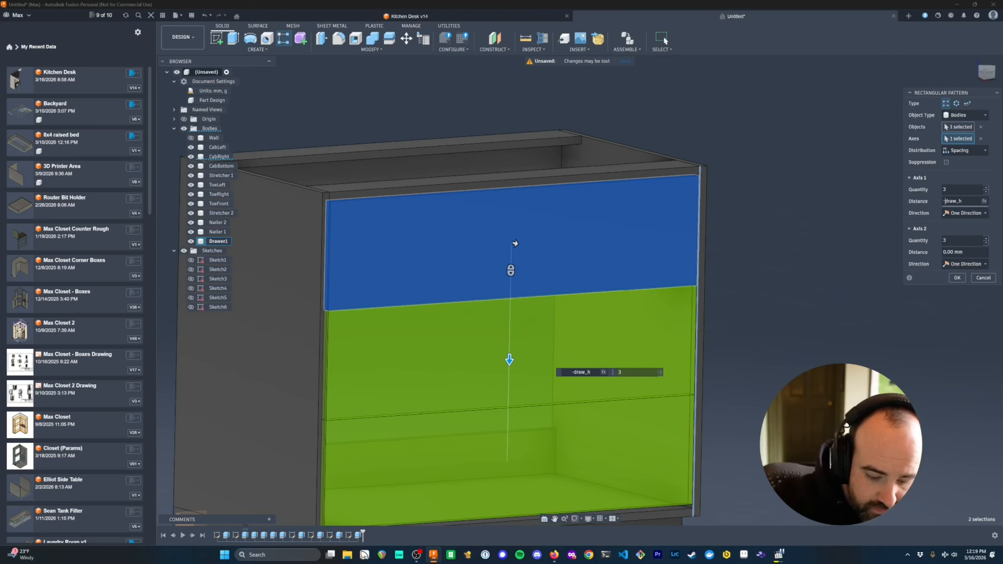
text((draw_h)
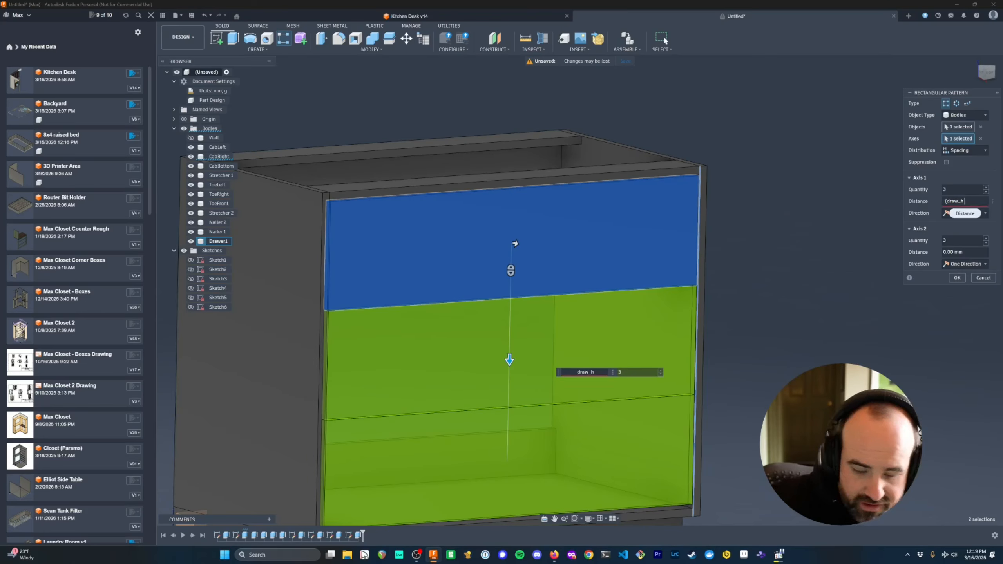
text( + inse)
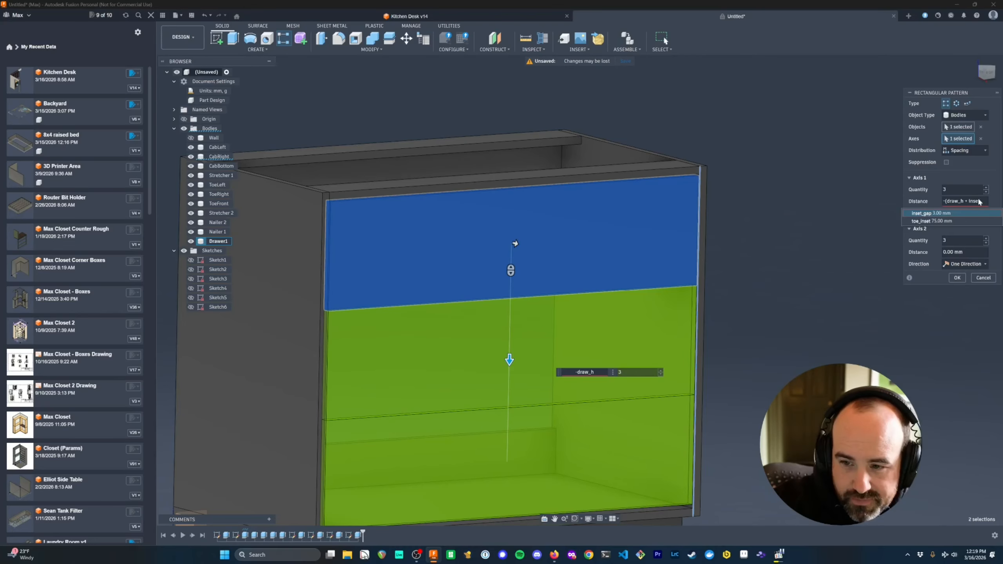
text(t)
key(Tab)
click(975, 201)
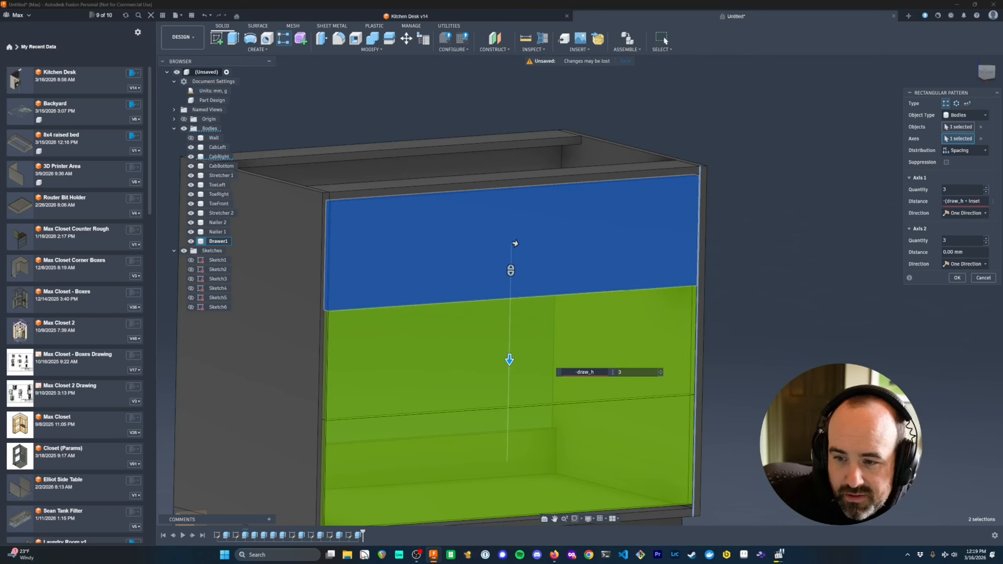
text(_gap)
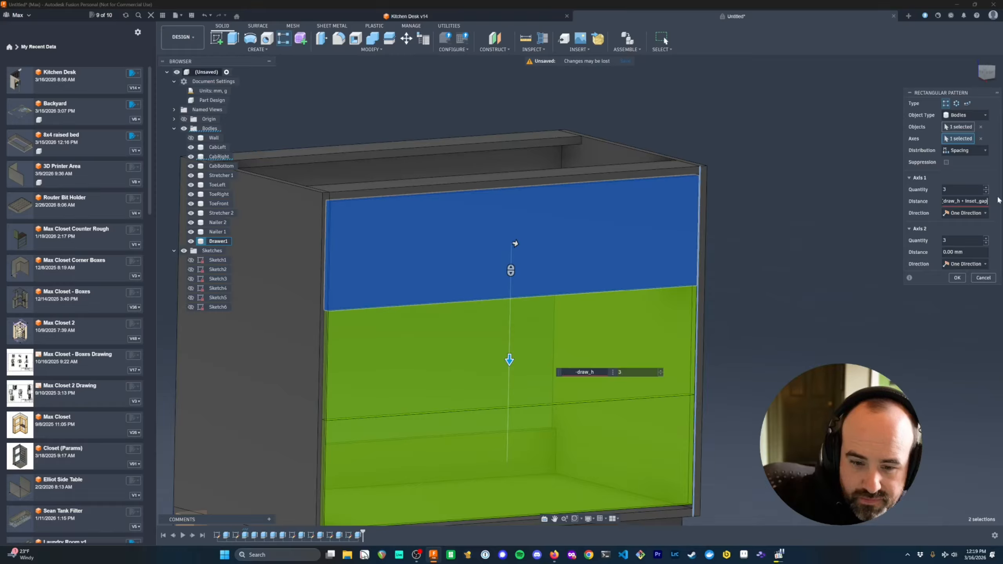
text())
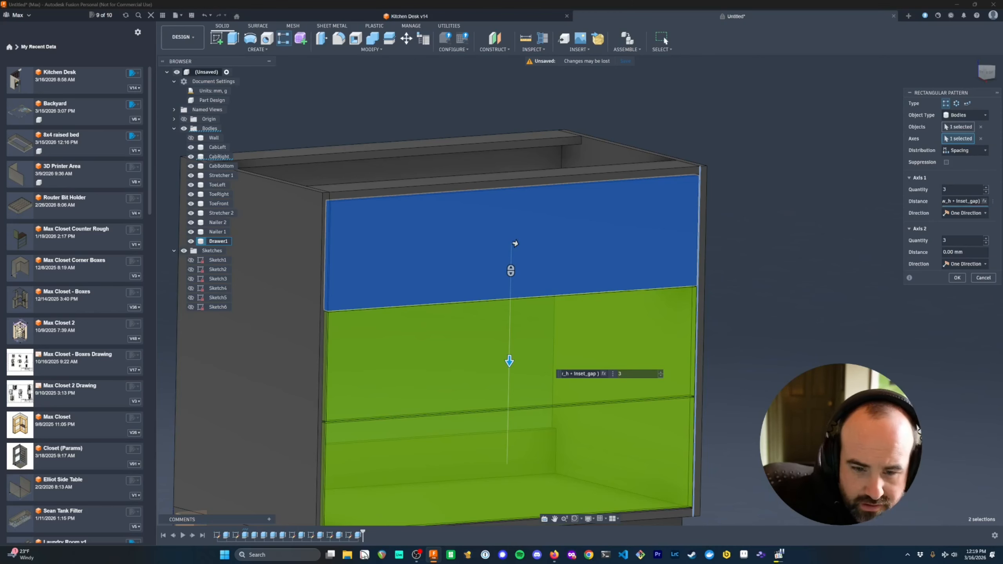
click(958, 277)
scroll(669, 314, up, 5)
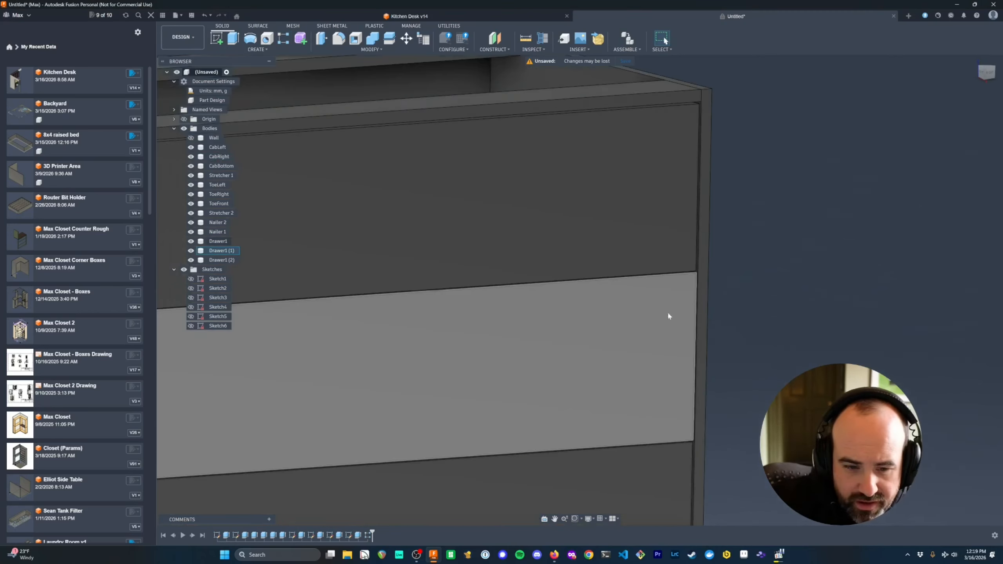
- Edit the rectangular pattern of drawer fronts and set its first-axis quantity to num_drawers
scroll(768, 292, down, 4)
scroll(710, 201, up, 3)
shift+middle_drag(710, 201, 502, 217)
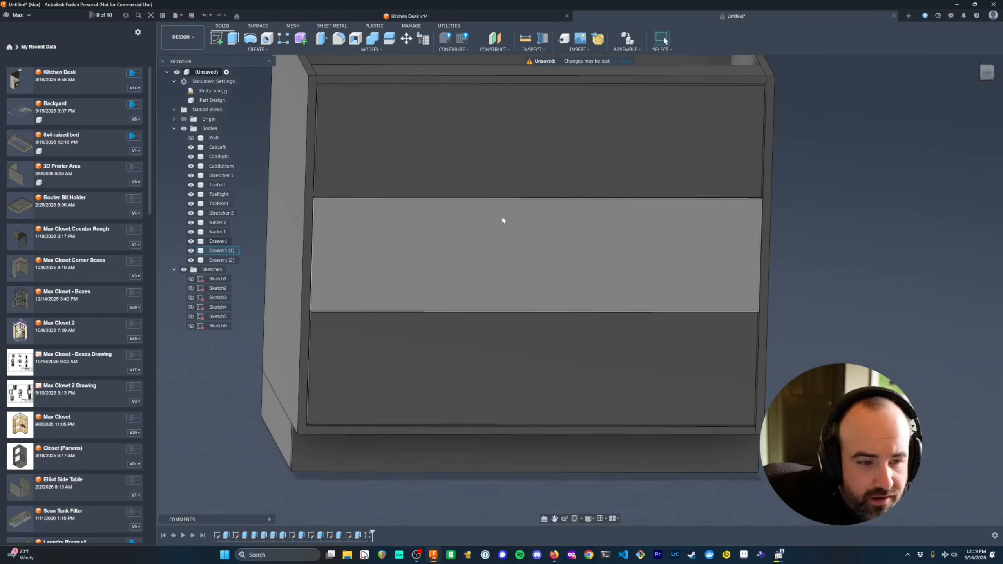
right_click(369, 536)
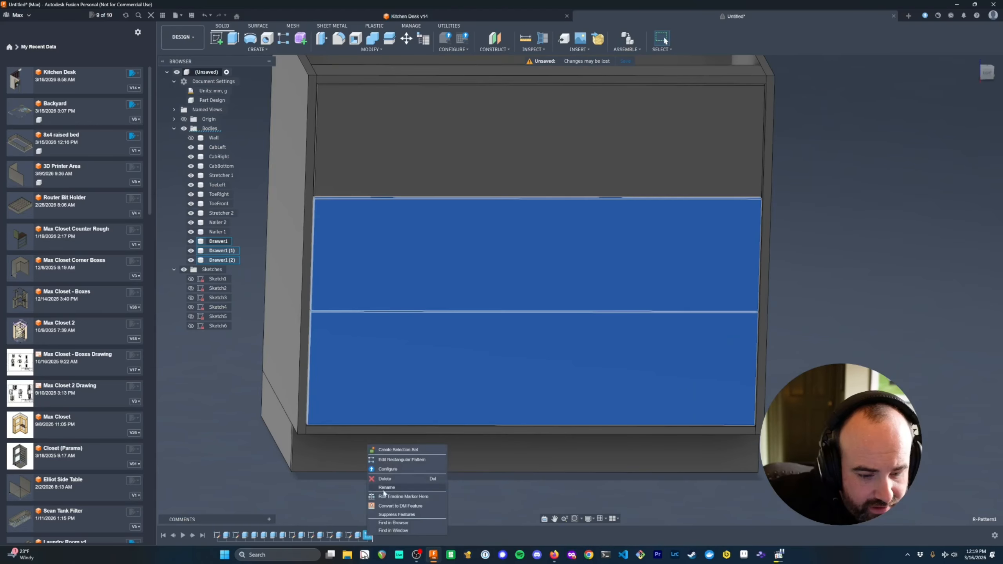
click(418, 454)
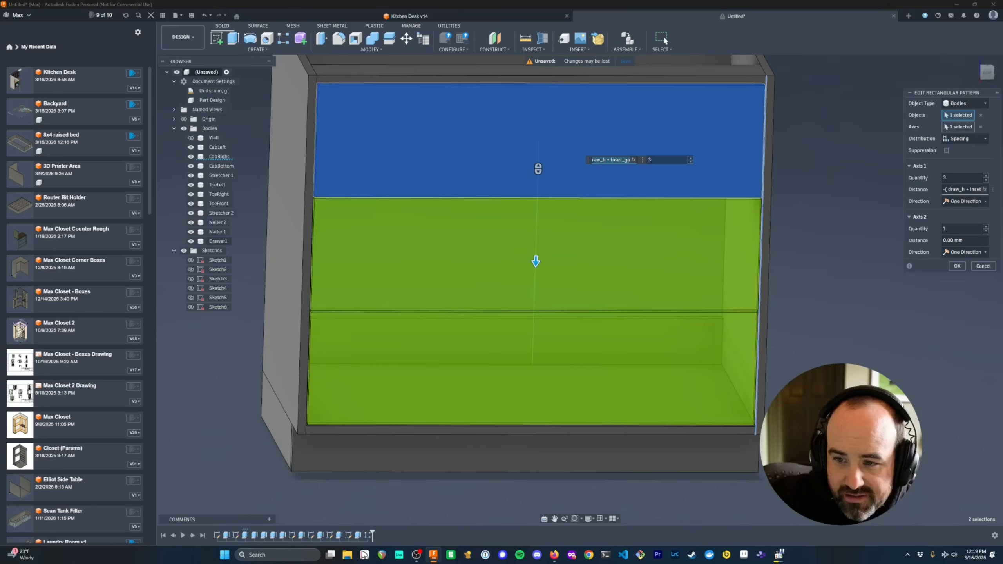
click(962, 178)
key(BackSpace)
text(num_drawers)
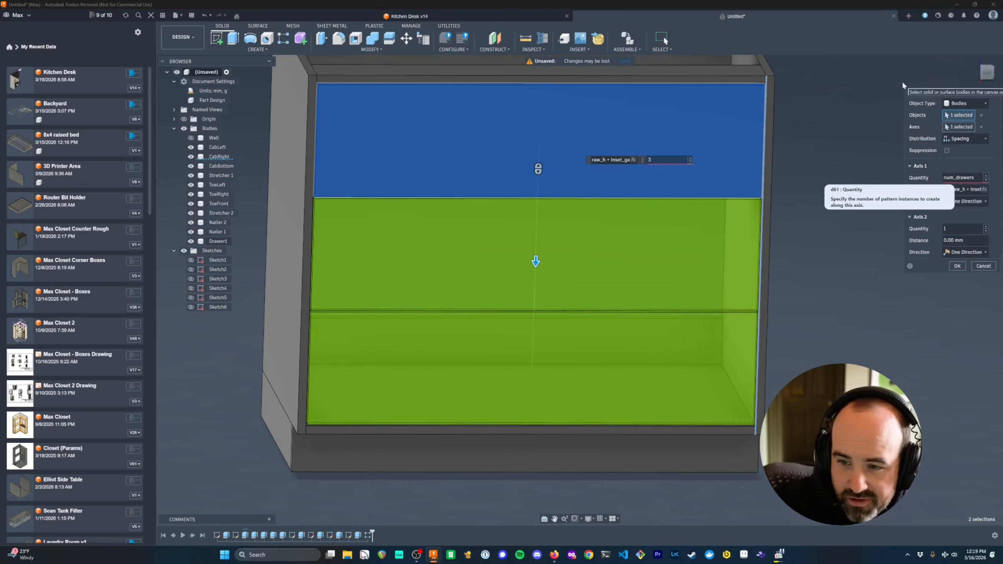
key(Tab)
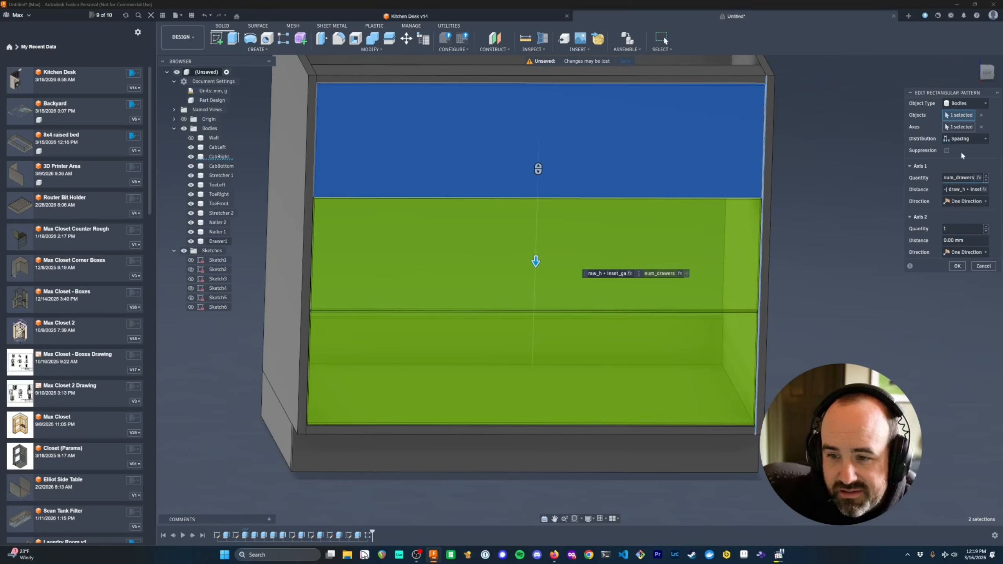
- Keep the Spacing distribution, review the first-axis distance expression, and apply the pattern edit
click(964, 138)
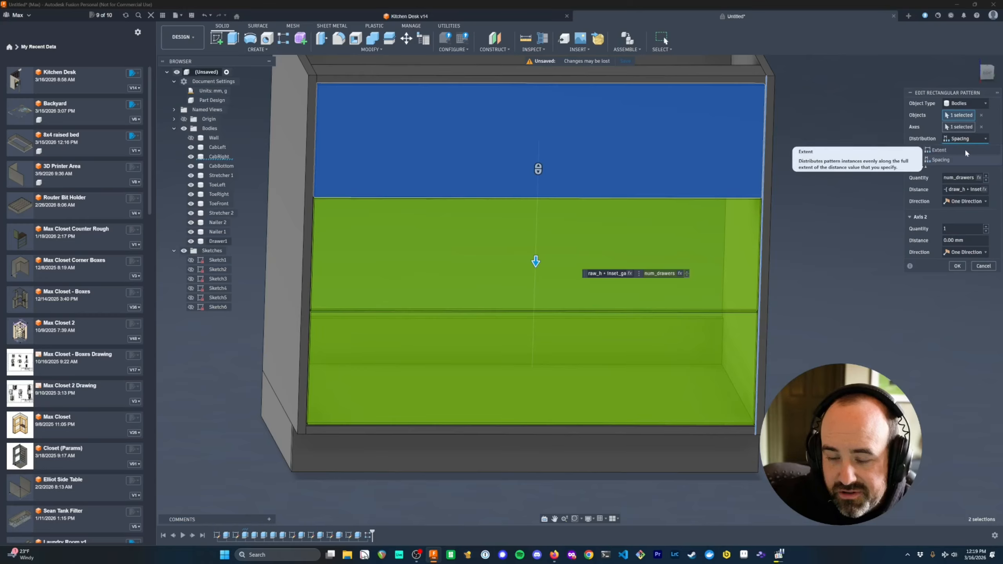
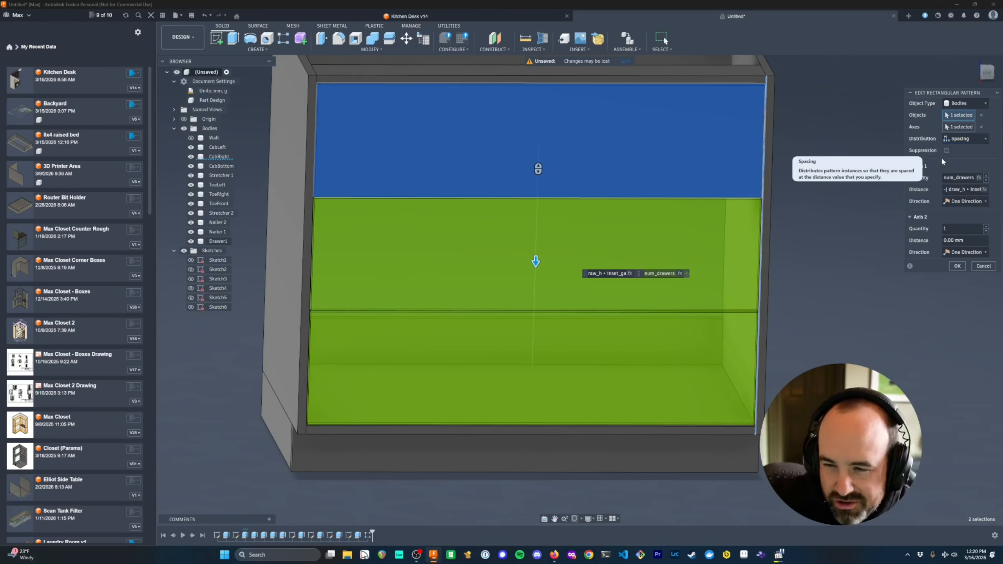
click(941, 157)
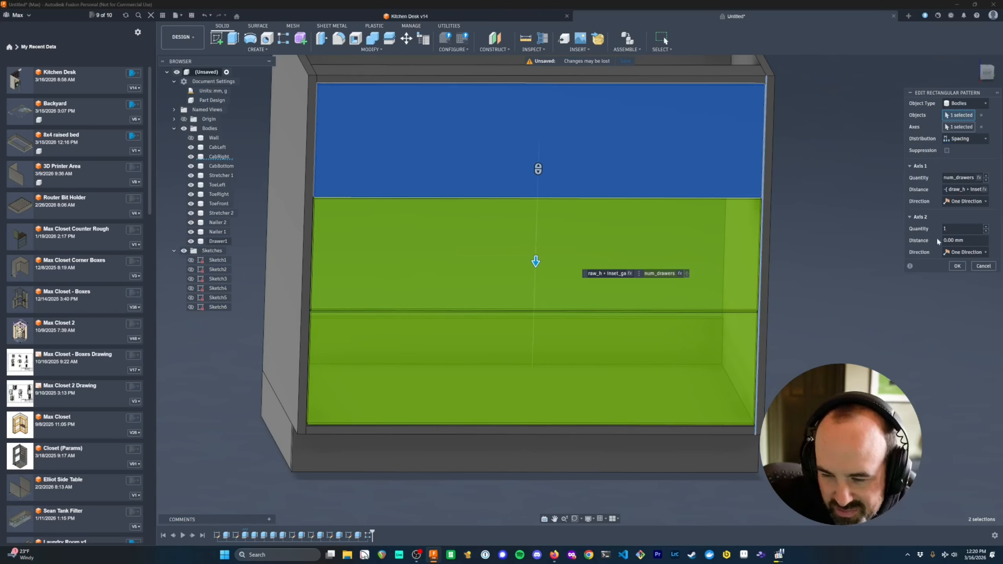
click(960, 189)
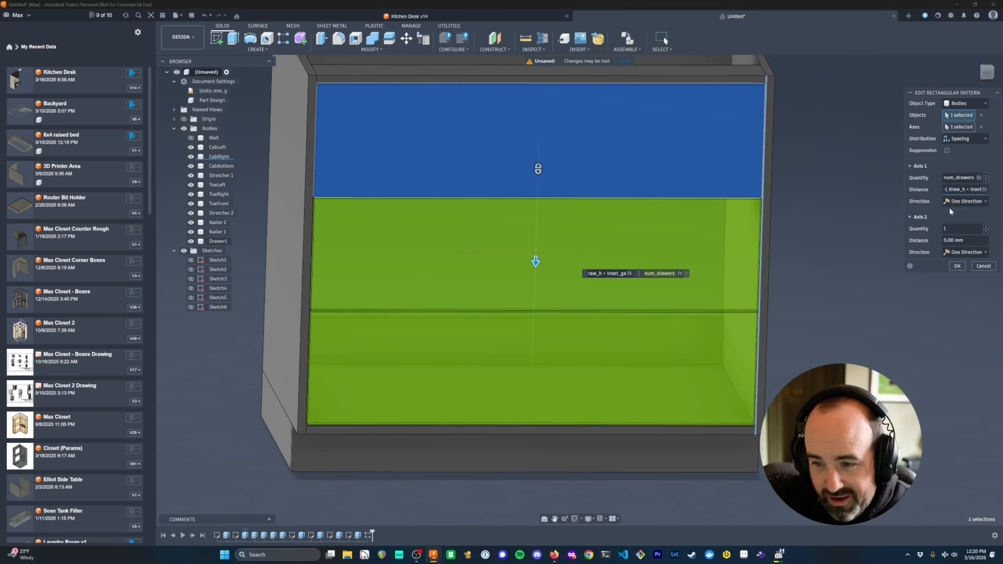
mouse_move(948, 190)
mouse_down()
mouse_move(984, 192)
mouse_move(941, 189)
mouse_up()
click(971, 189)
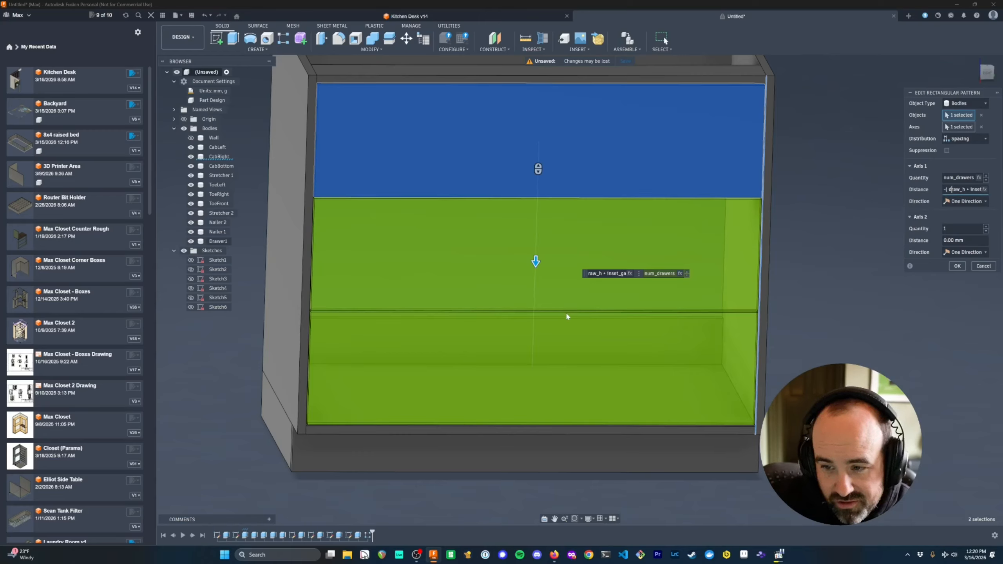
click(956, 267)
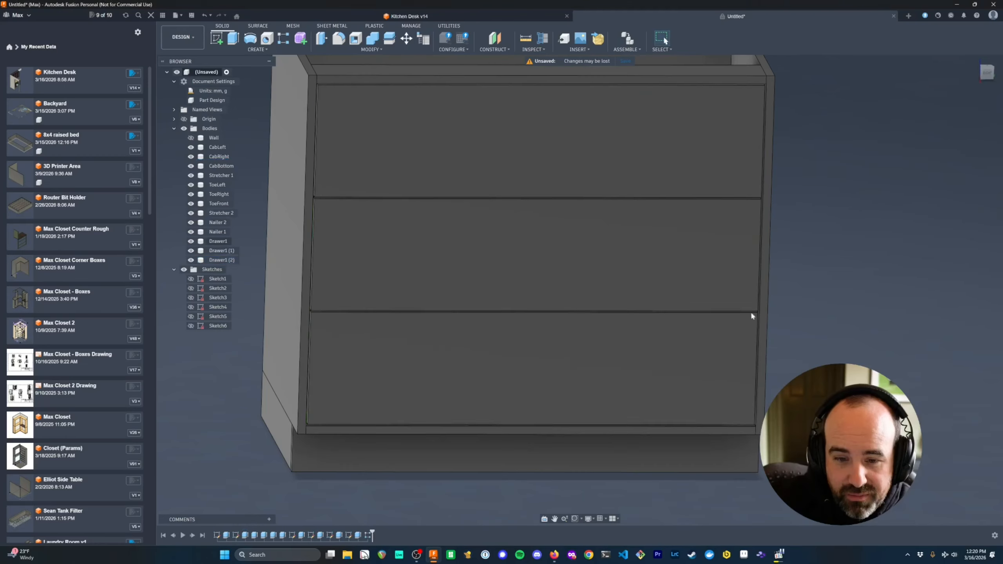
- Examine the gaps between the patterned drawer fronts and around the cabinet opening
scroll(454, 127, up, 5)
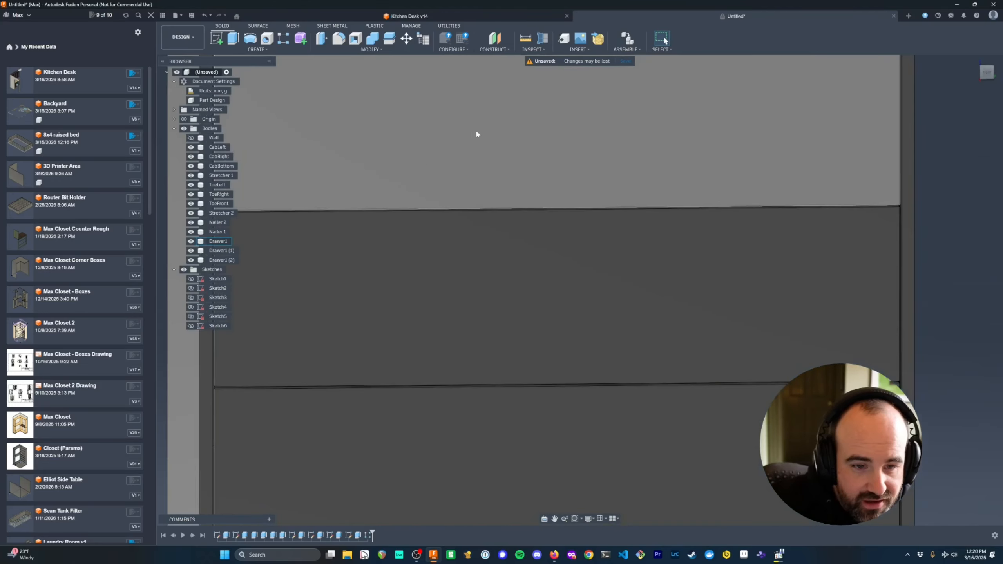
shift+middle_drag(449, 165, 452, 174)
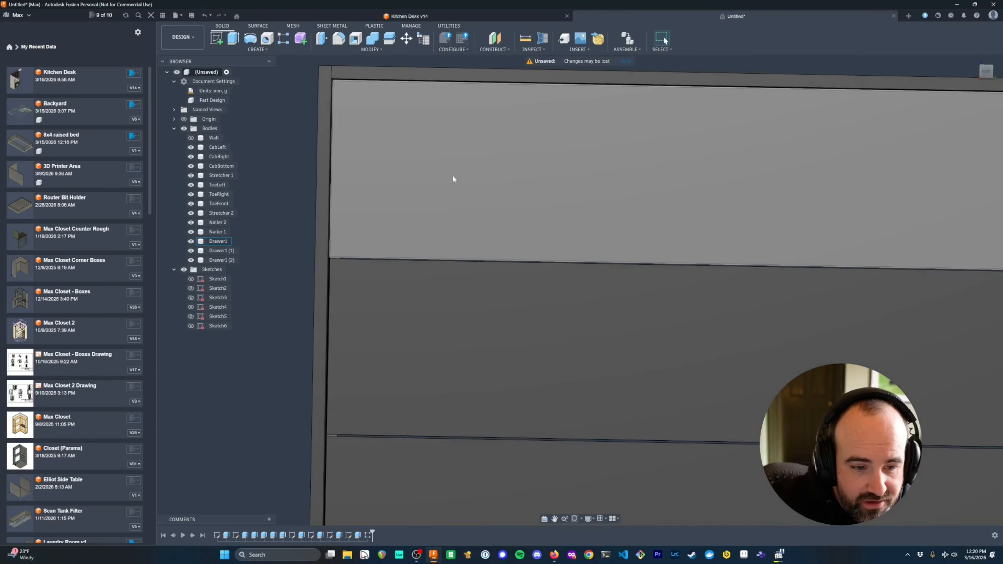
scroll(452, 226, up, 2)
shift+middle_drag(435, 319, 446, 312)
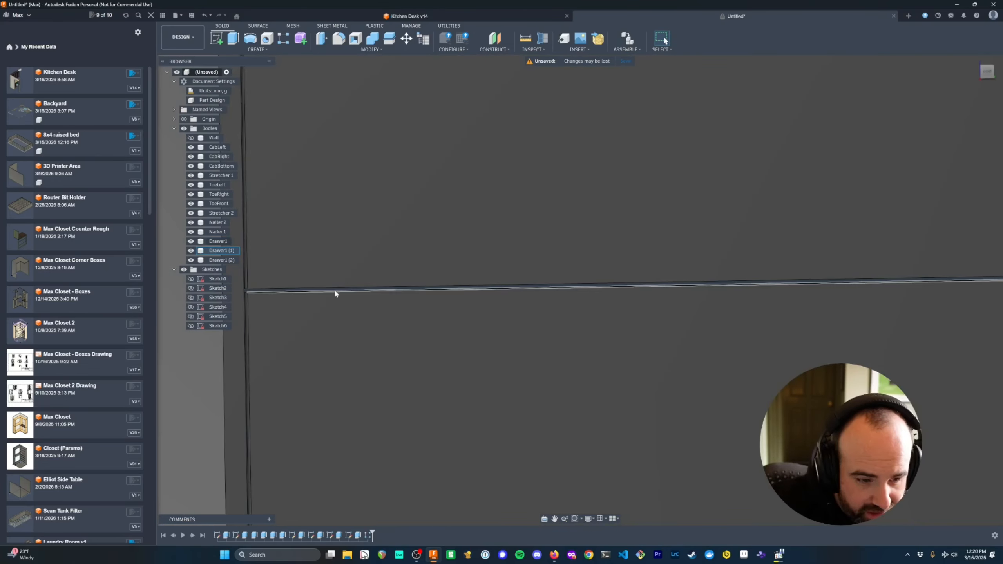
scroll(358, 293, down, 8)
shift+middle_drag(358, 293, 435, 317)
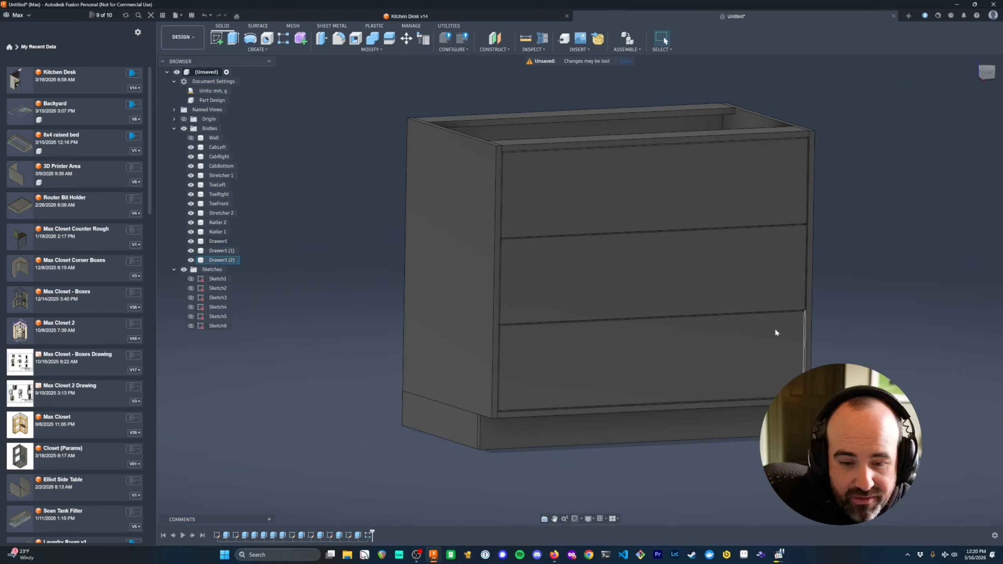
- Set the num_drawers user parameter to 4 and apply it to the cabinet
click(371, 49)
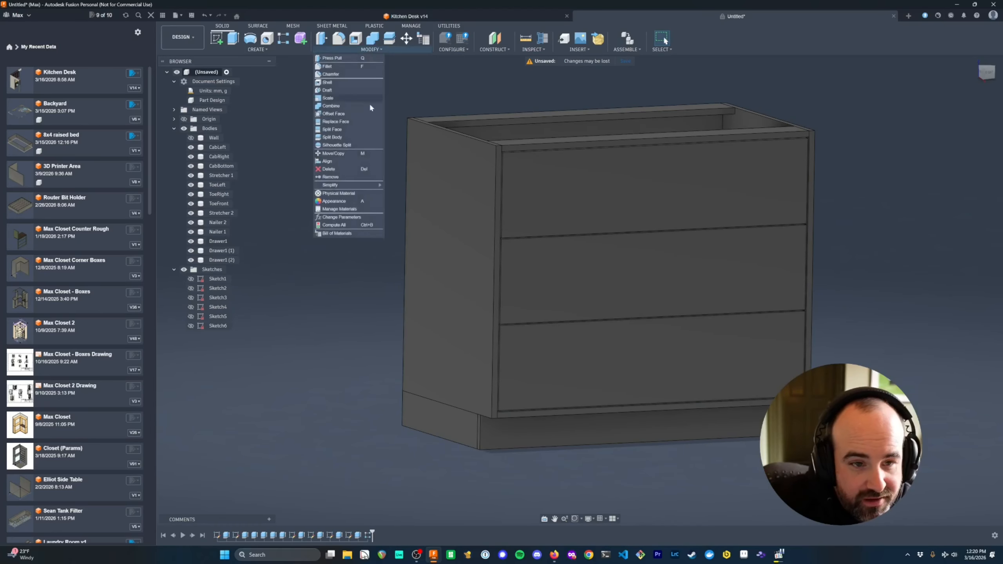
click(354, 218)
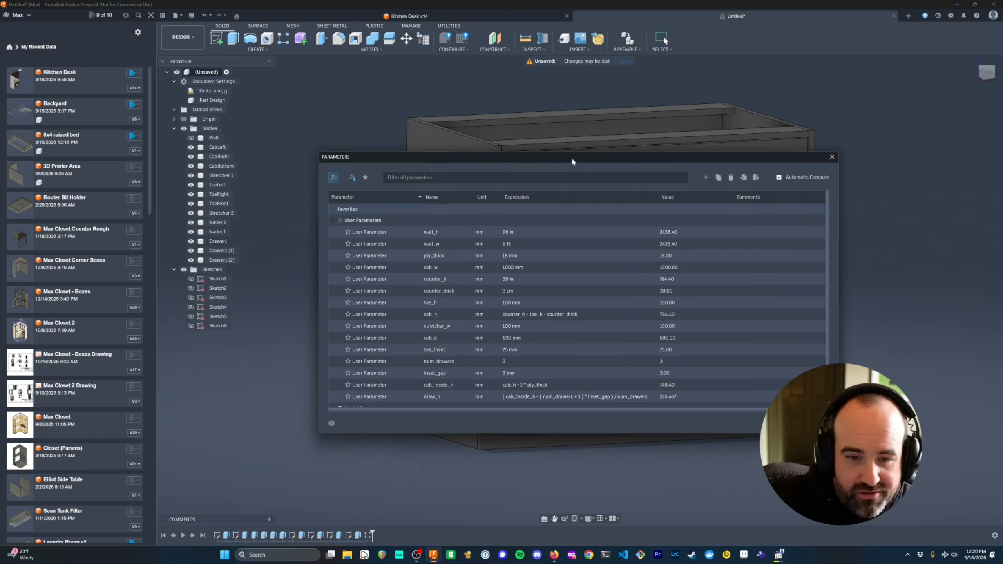
drag(571, 157, 407, 68)
scroll(373, 262, down, 1)
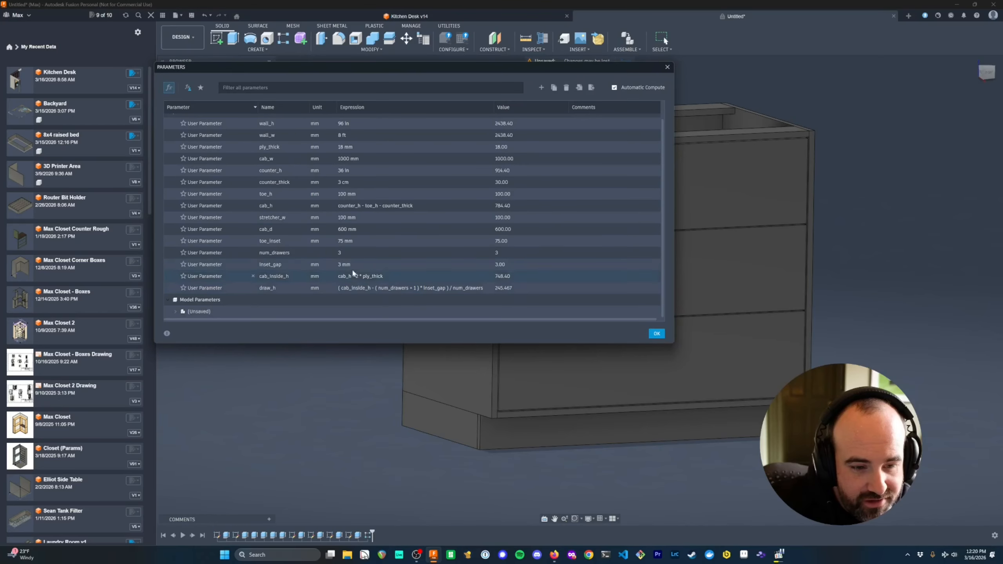
click(355, 253)
text(4)
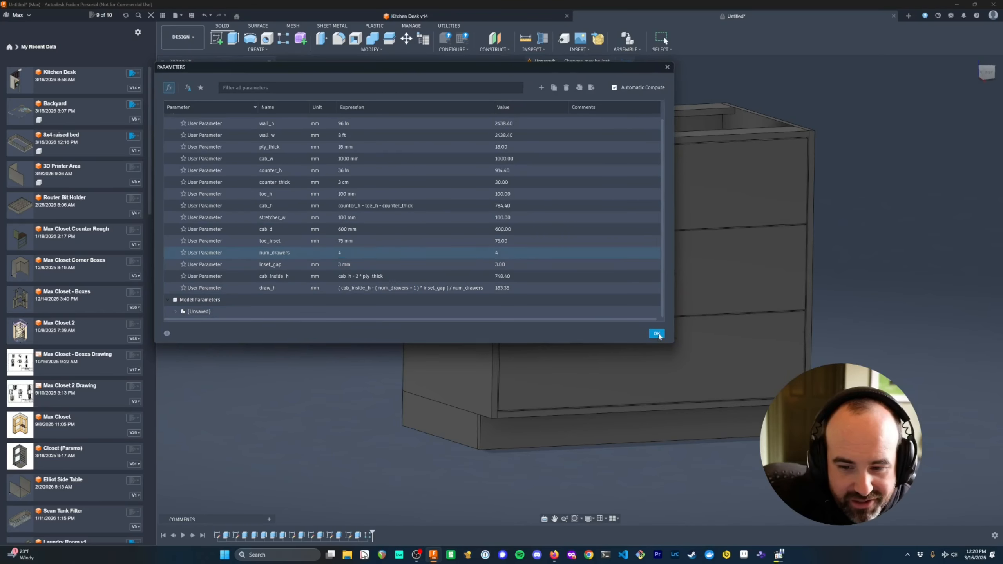
click(656, 334)
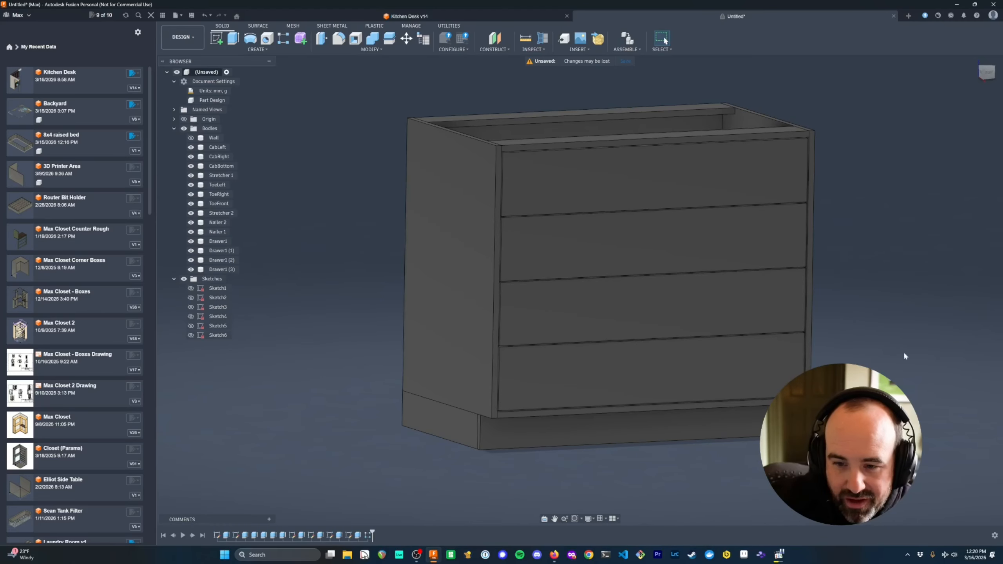
- Inspect the drawer fronts and review the user parameters, including num_drawers, inset_gap and draw_h
shift+middle_drag(904, 351, 849, 363)
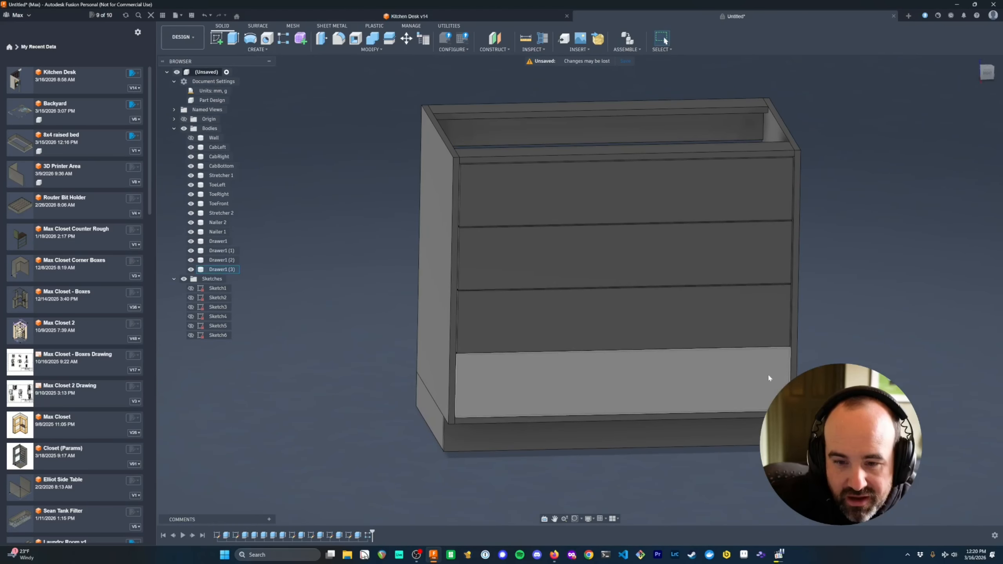
click(360, 49)
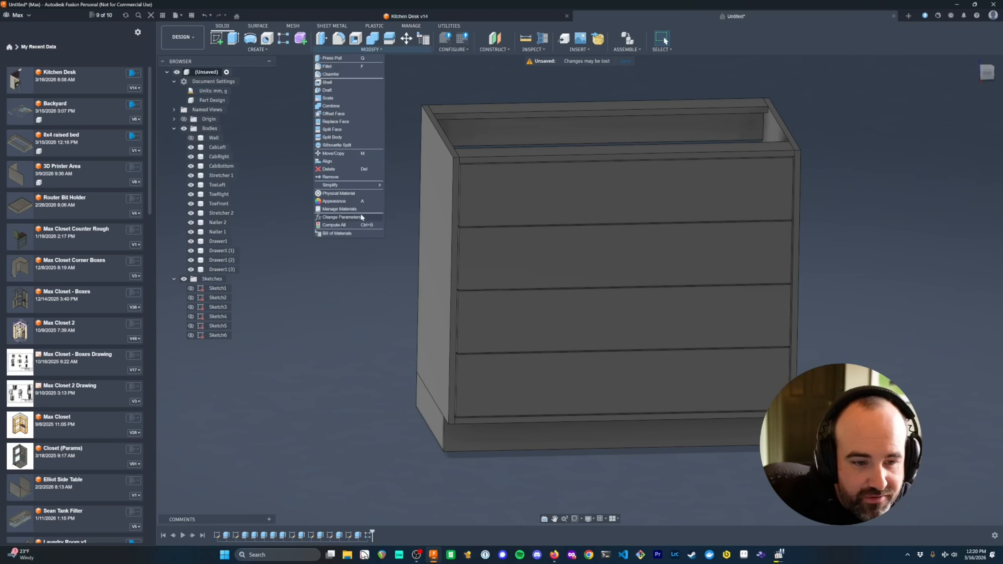
click(357, 185)
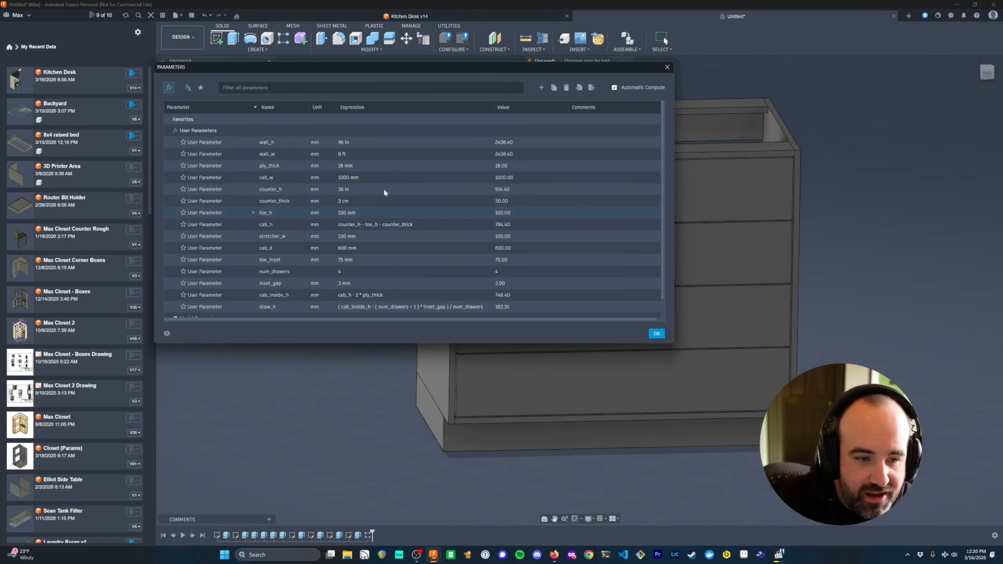
scroll(399, 205, down, 2)
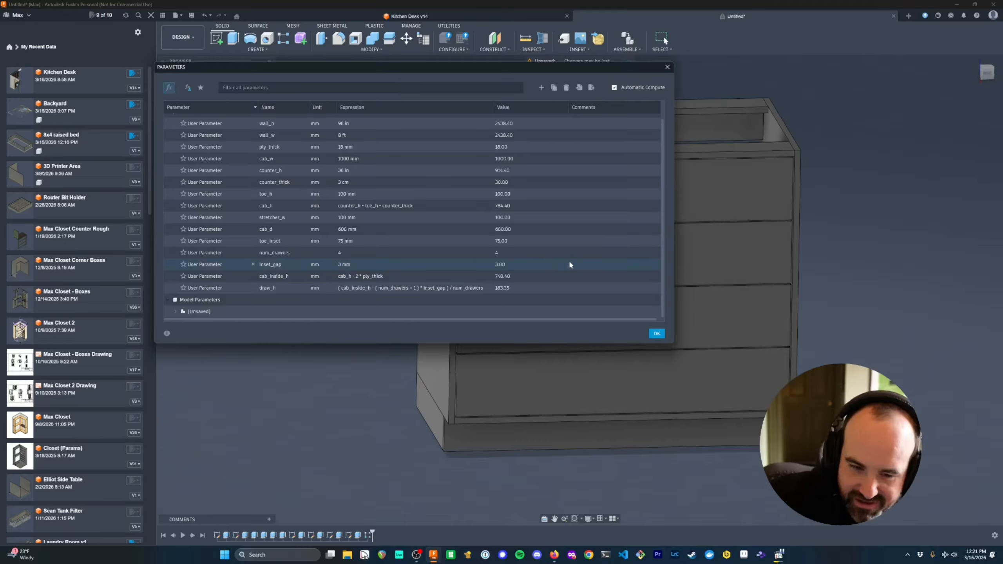
click(658, 335)
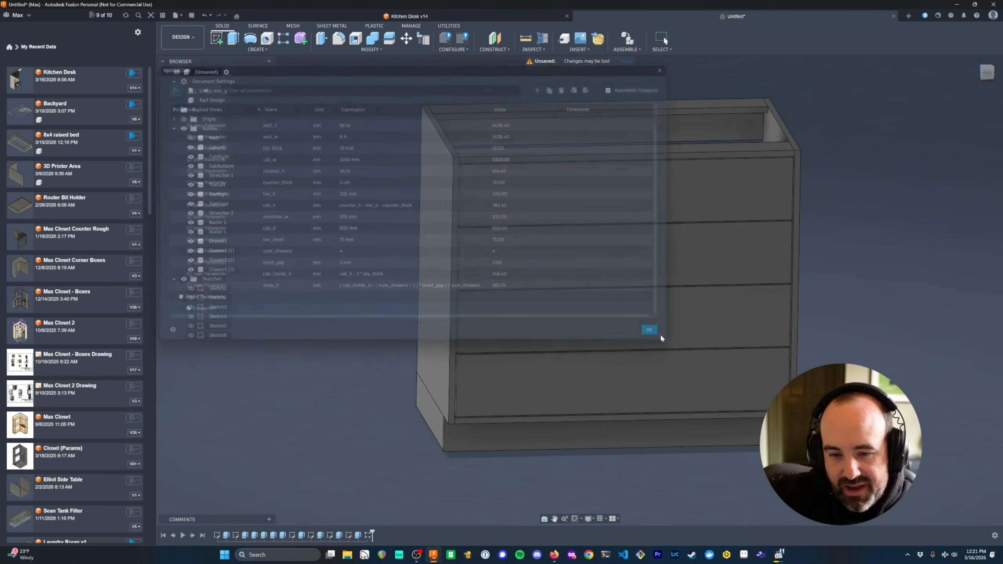
- Test a wider cabinet by setting the cab_w user parameter to 1500 mm
shift+middle_drag(862, 313, 751, 348)
click(371, 49)
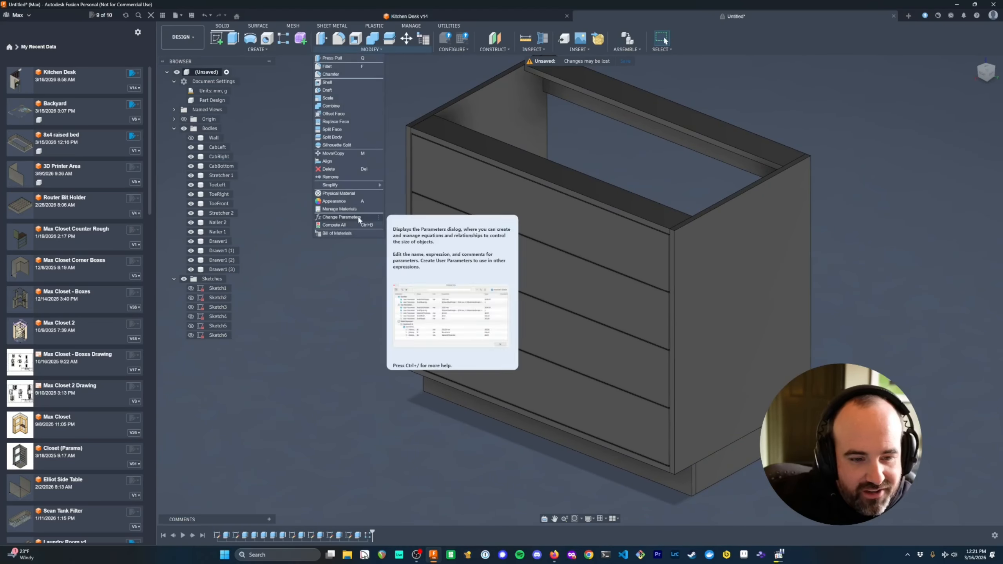
click(354, 218)
double_click(355, 179)
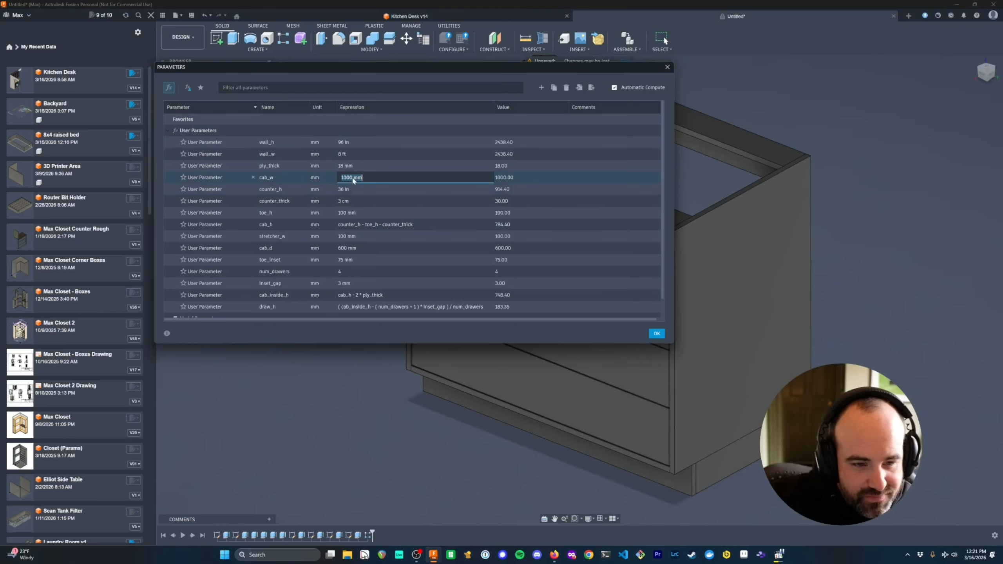
text(1500)
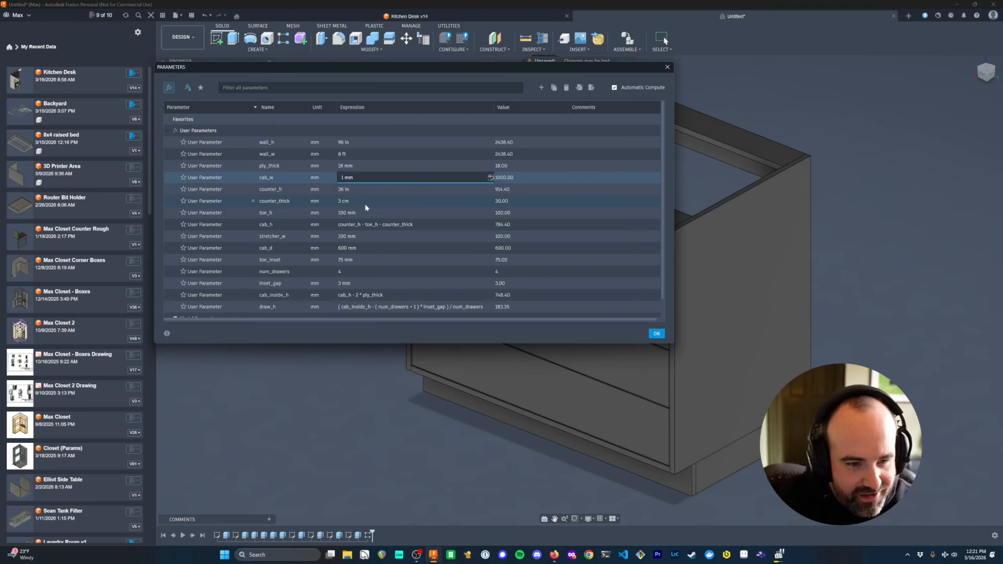
click(656, 334)
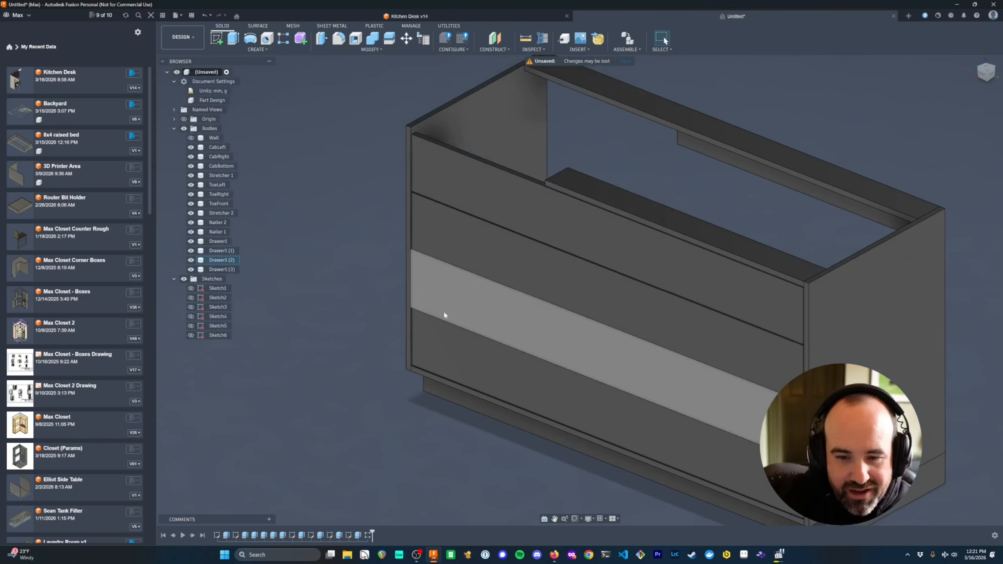
- Examine the stretchers, nailers and drawer fronts of the widened cabinet and undo the cab_w change
shift+middle_drag(410, 316, 612, 227)
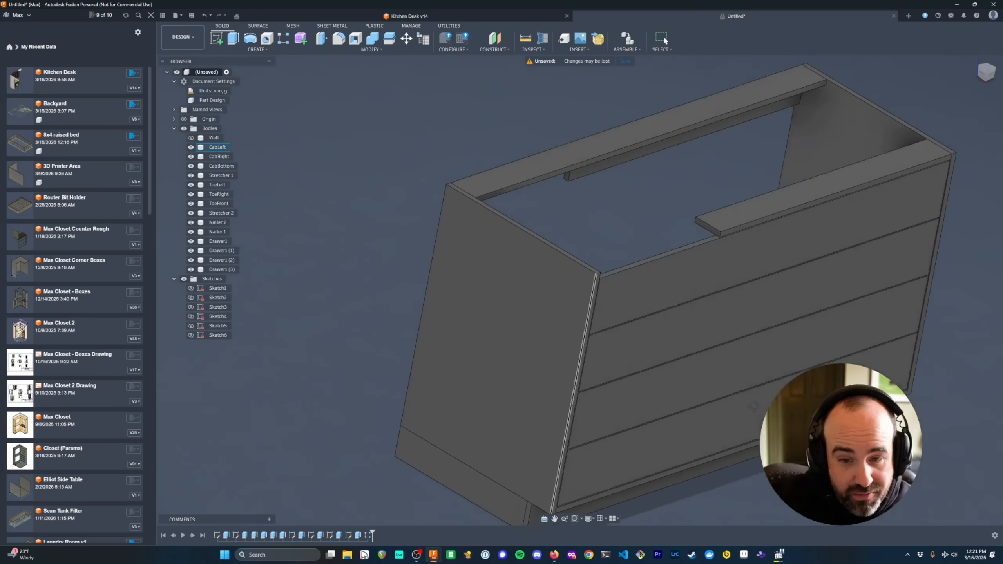
shift+middle_drag(737, 222, 403, 300)
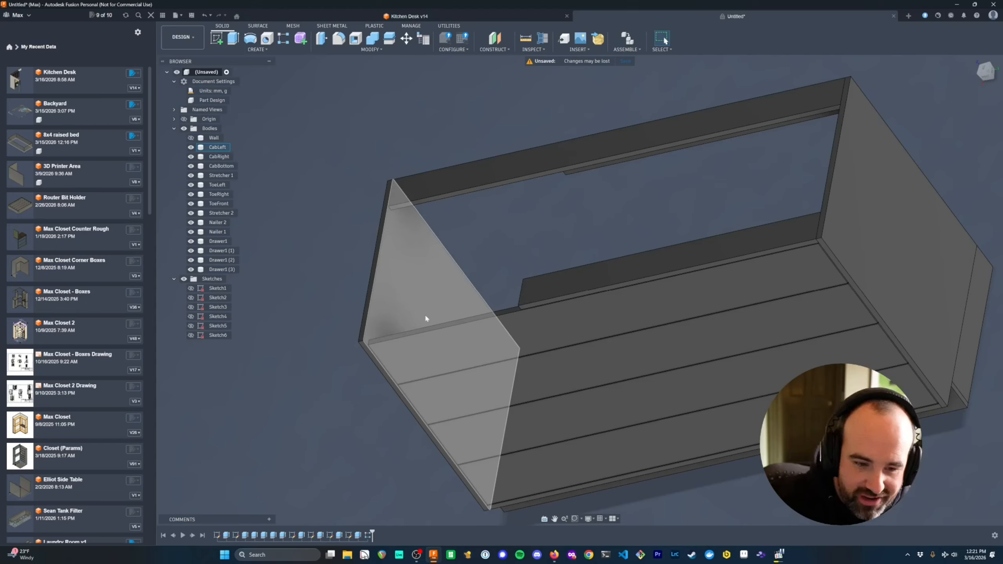
shift+middle_drag(298, 350, 766, 358)
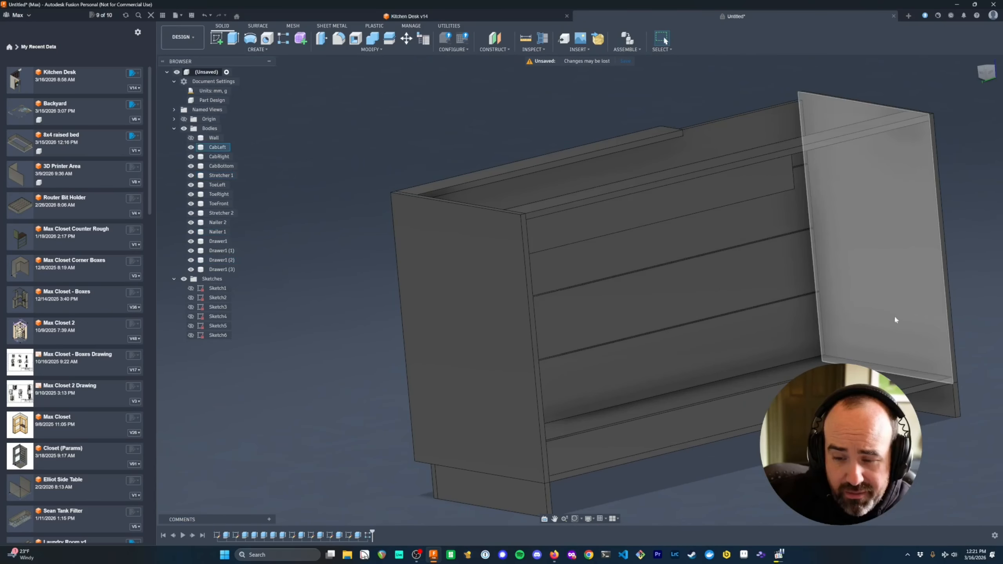
shift+middle_drag(896, 320, 770, 322)
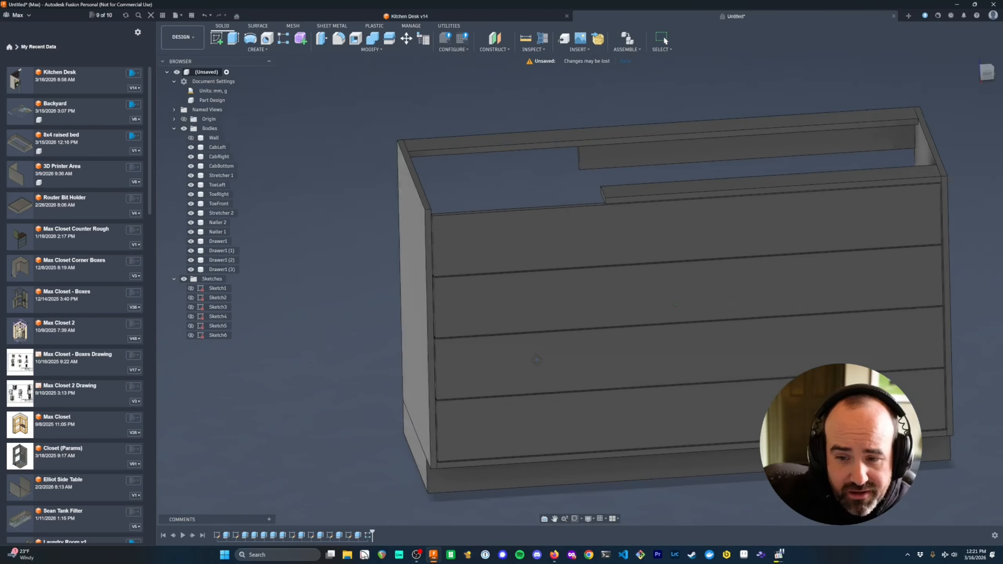
shift+middle_drag(536, 359, 547, 362)
scroll(677, 379, down, 2)
middle_drag(672, 376, 523, 376)
middle_drag(428, 355, 580, 380)
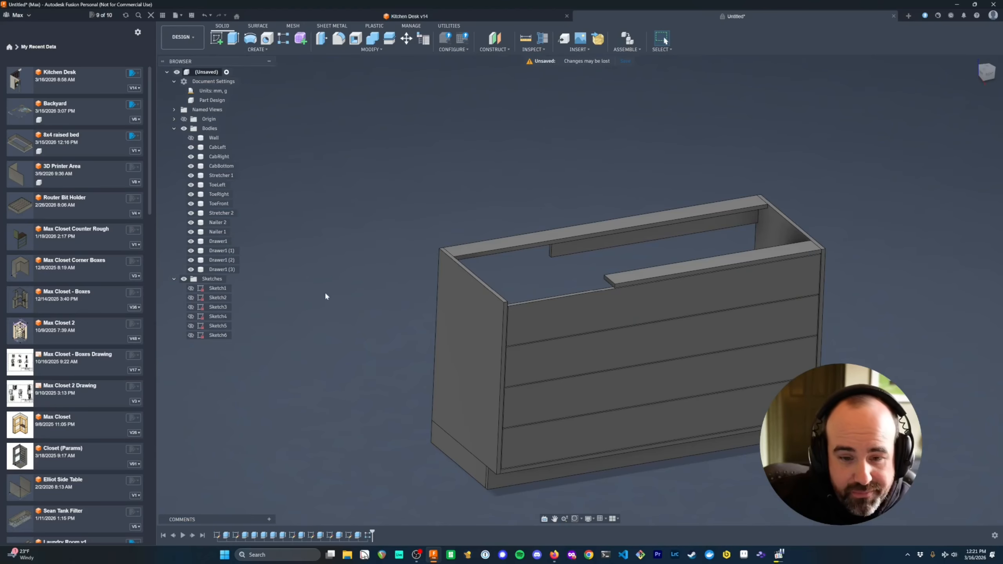
key(ctrl+z)
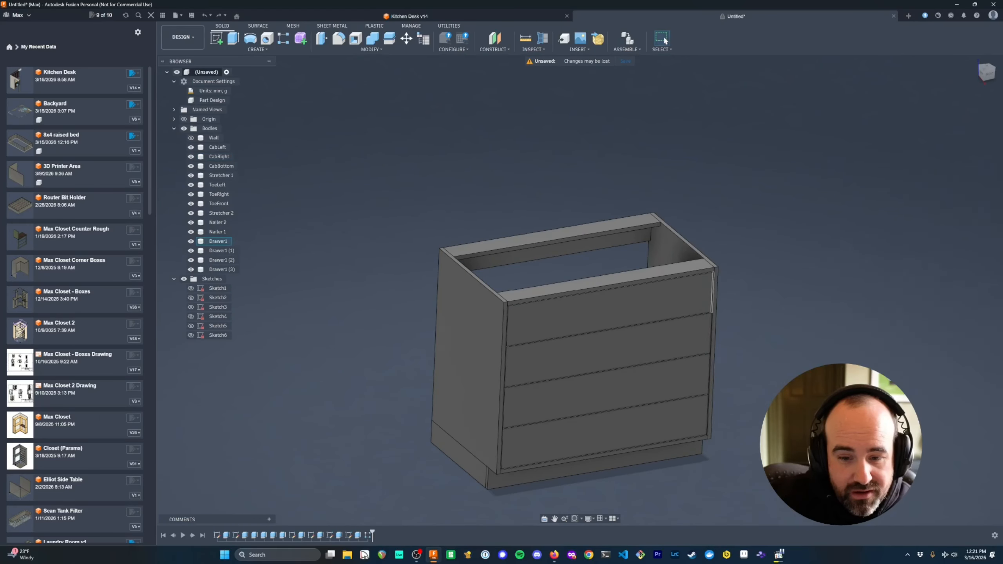
- Switch to the browser, review the CutList Optimizer panel layout, and return to the cabinet model in Fusion
middle_drag(386, 301, 429, 263)
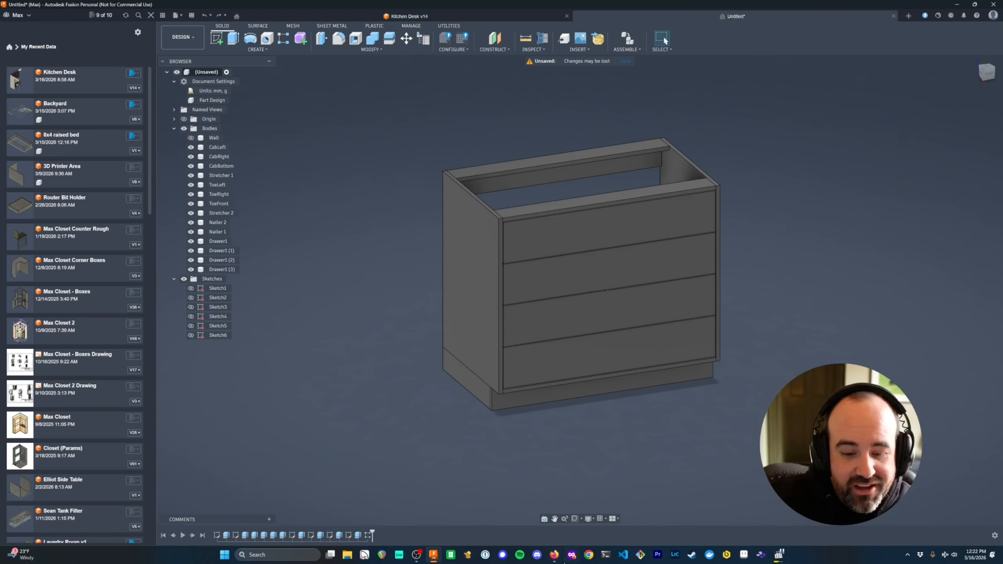
click(554, 555)
click(40, 8)
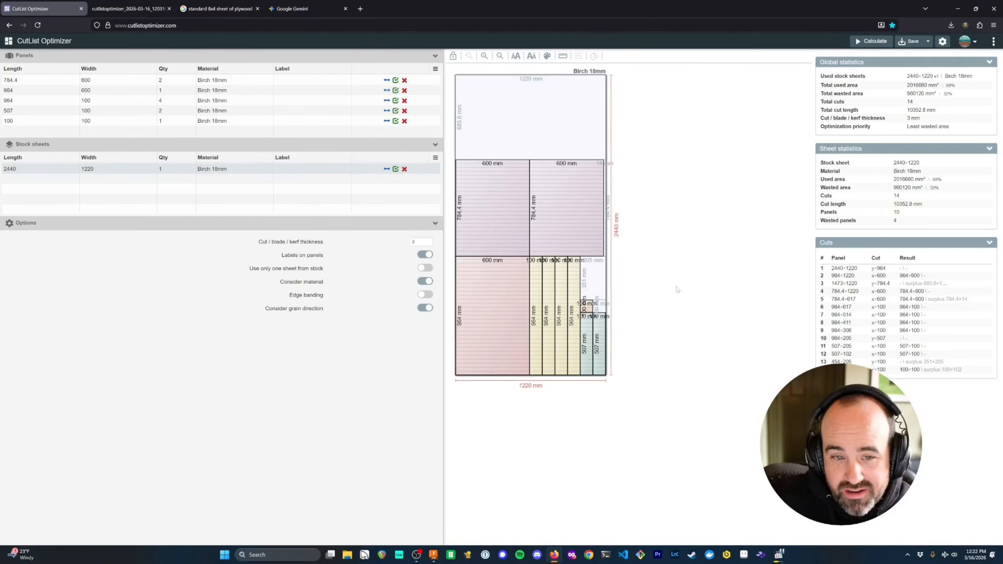
key(alt+Tab)
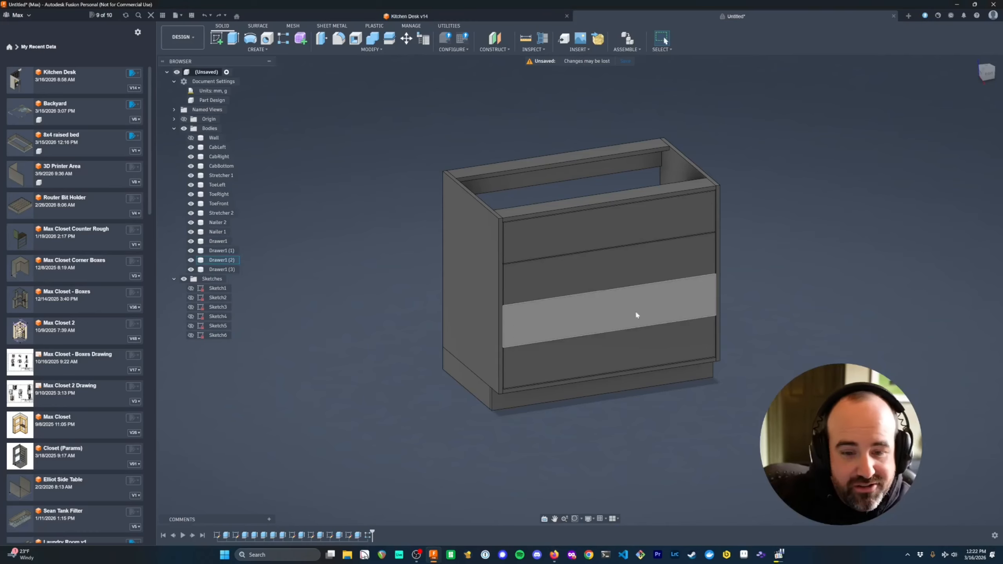
- Make the hidden Wall body visible behind the base cabinet
click(191, 137)
scroll(581, 273, down, 3)
shift+middle_drag(581, 273, 553, 285)
- Review the full list of user parameters, including the cabinet, drawer and inset gap expressions, and leave it unchanged
click(423, 39)
drag(502, 118, 724, 54)
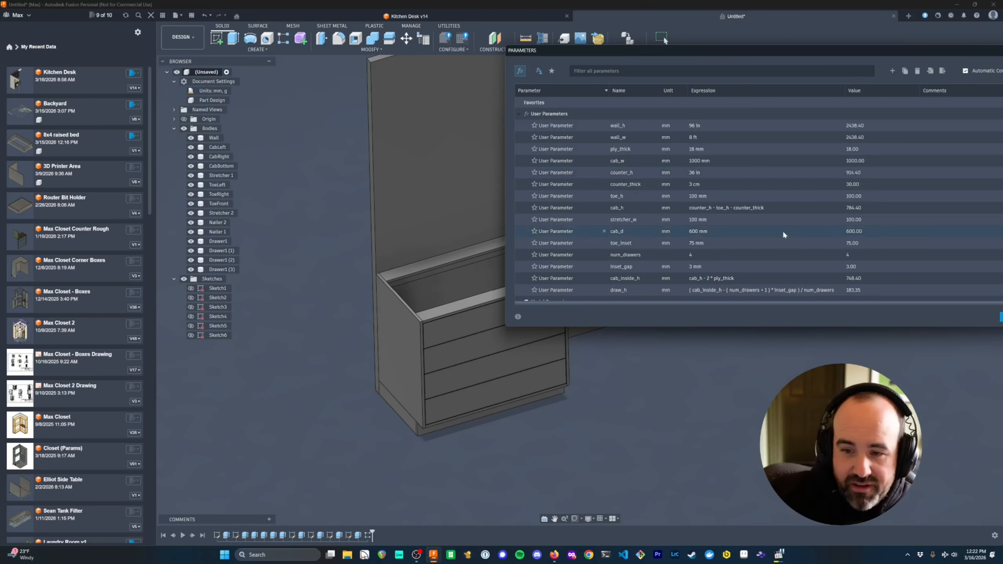
scroll(790, 240, down, 2)
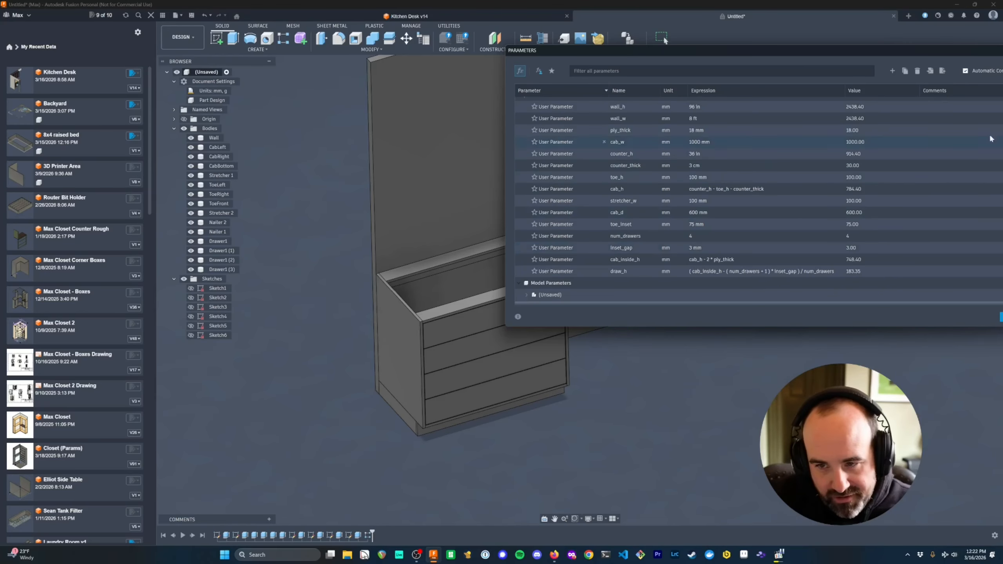
drag(930, 52, 800, 62)
click(892, 59)
shift+middle_drag(606, 325, 712, 291)
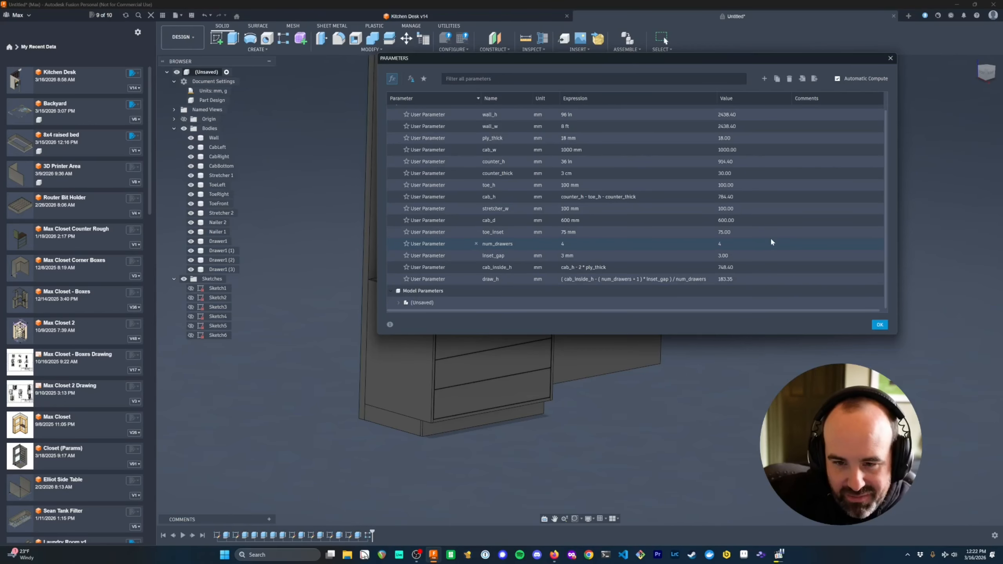
click(892, 59)
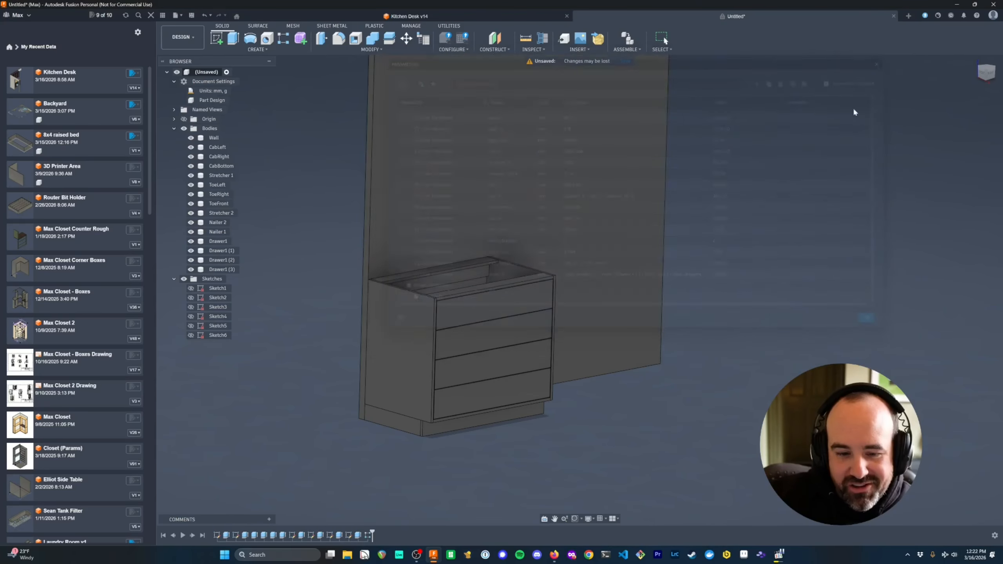
shift+middle_drag(621, 307, 664, 389)
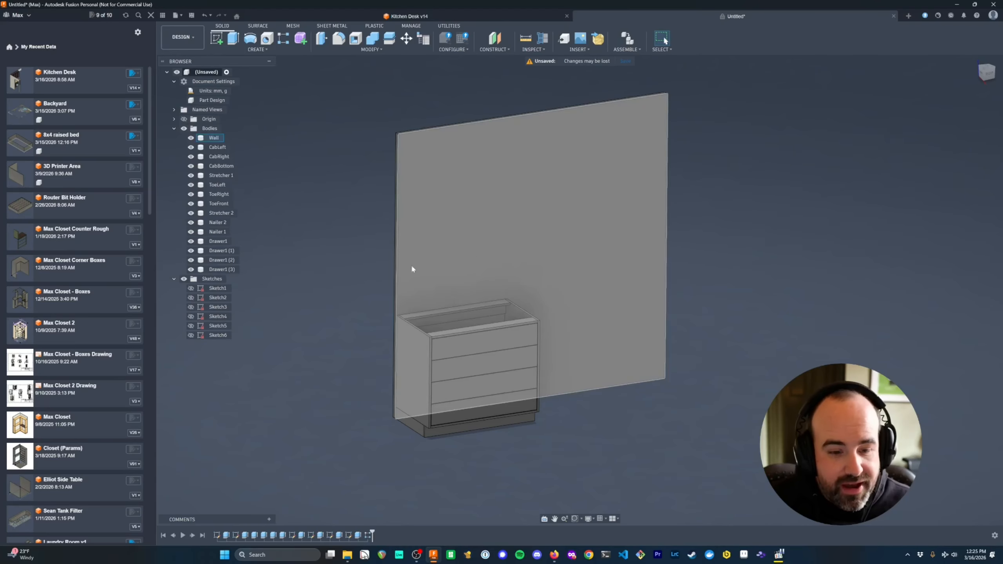
shift+middle_drag(315, 268, 405, 291)
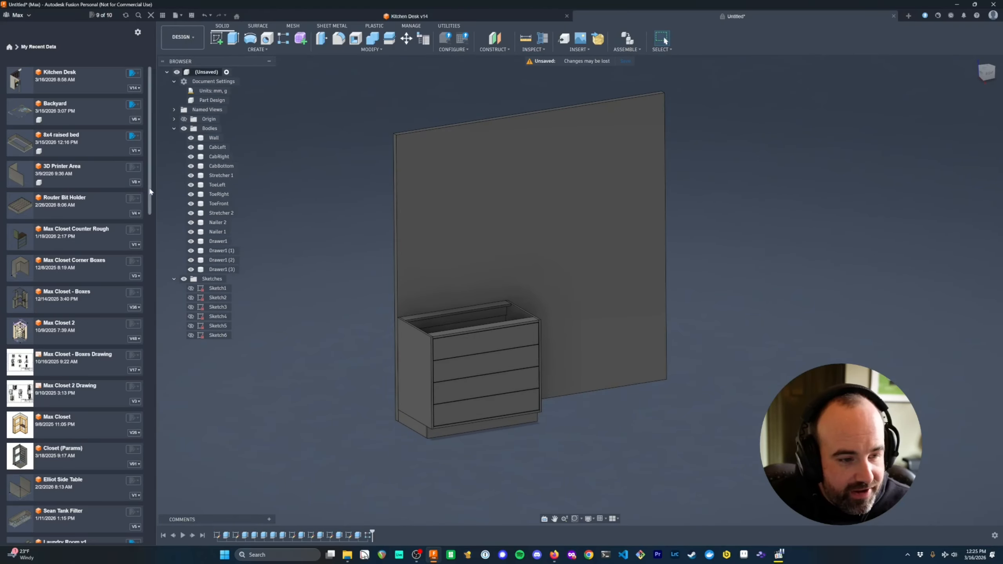
drag(151, 192, 150, 196)
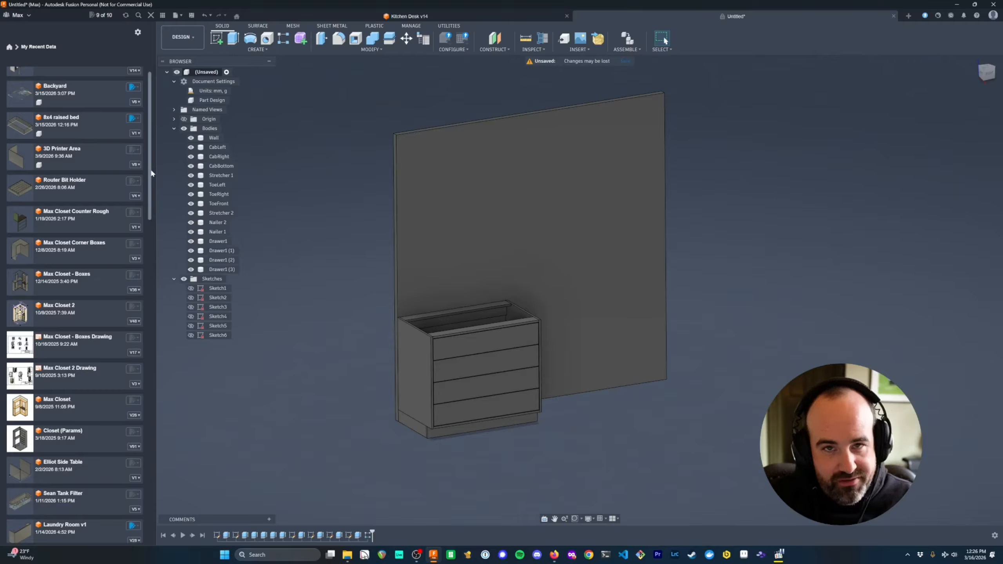
scroll(152, 158, up, 1)
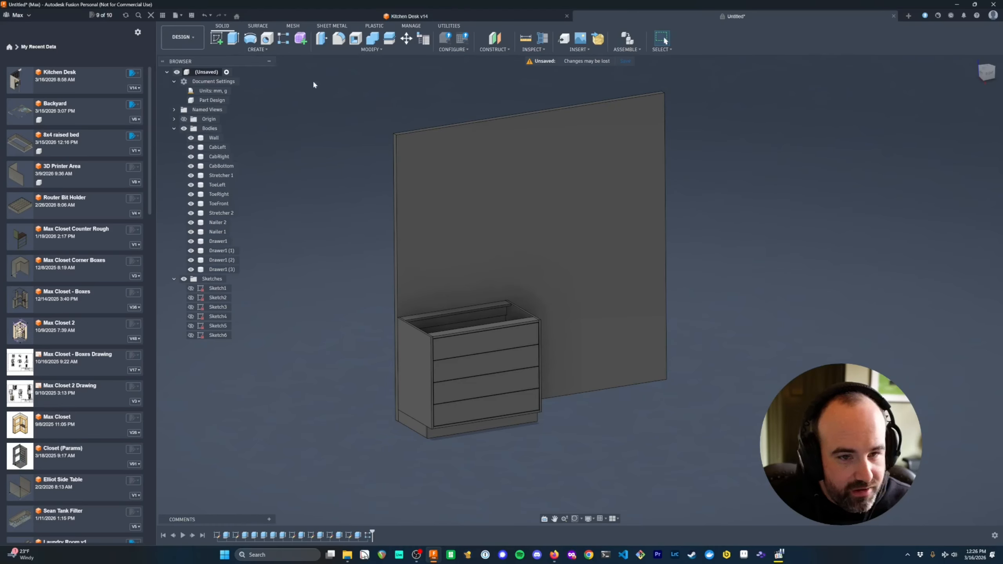
- Save the untitled design in Admin Project under the name YT 1
key(ctrl+s)
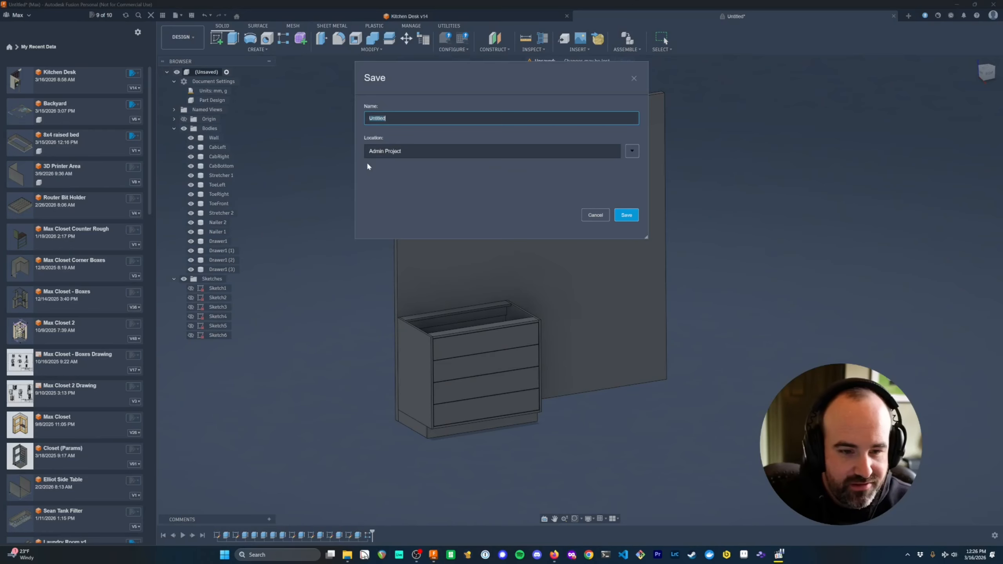
text(YT 1)
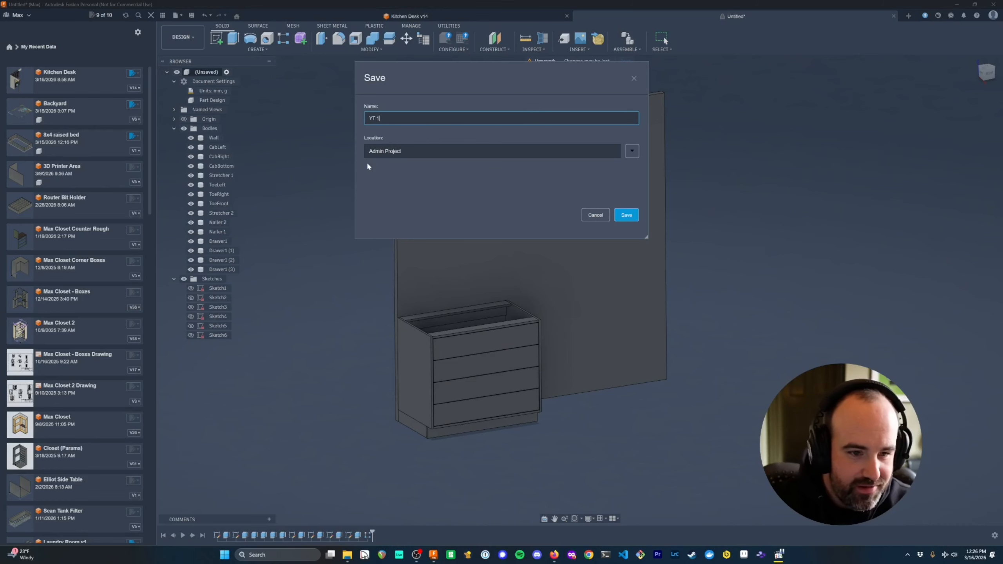
key(Return)
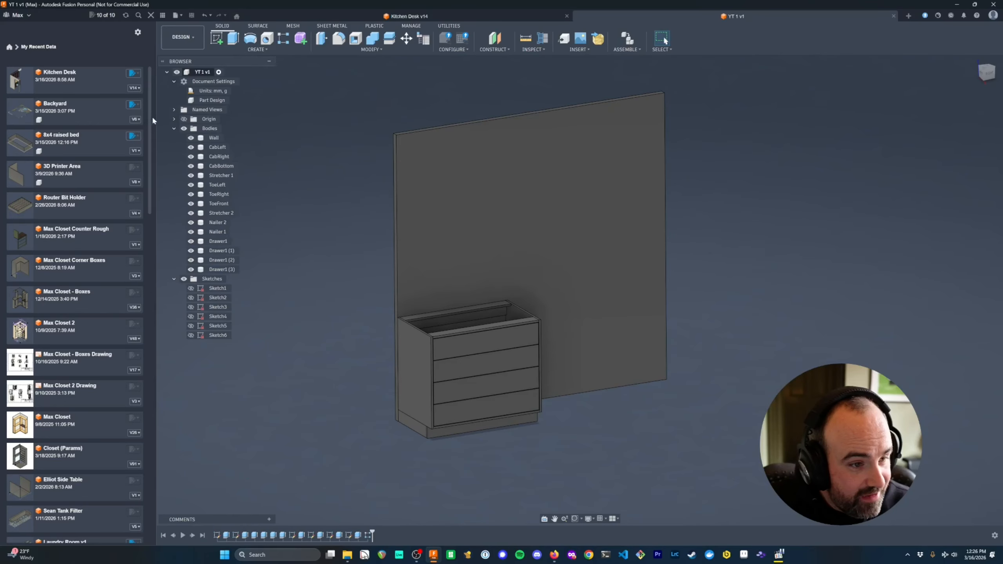
- Create a new manual drawing from the recent design YT 1, using ISO standard, mm units and an A3 landscape sheet
click(10, 48)
click(47, 59)
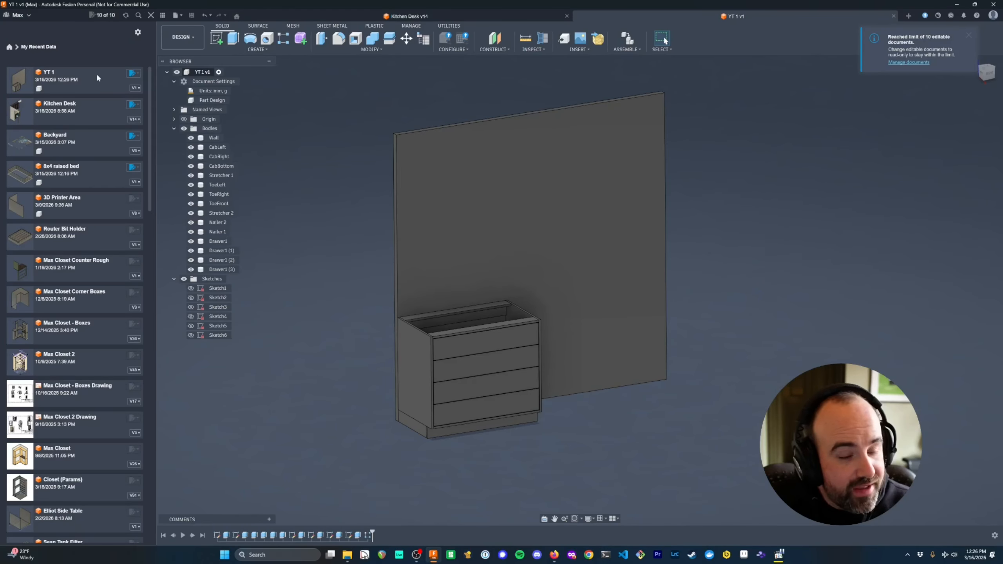
right_click(93, 77)
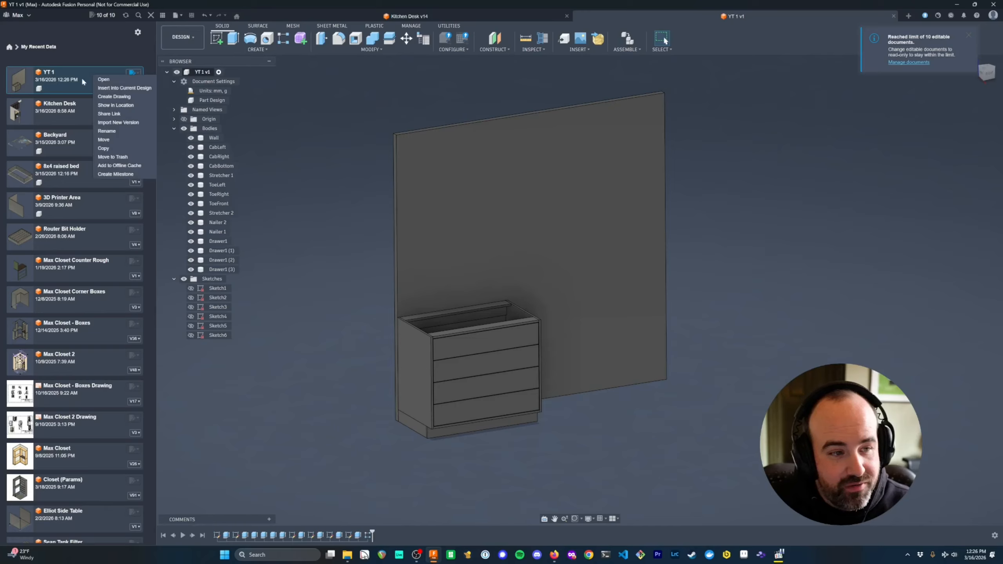
click(114, 97)
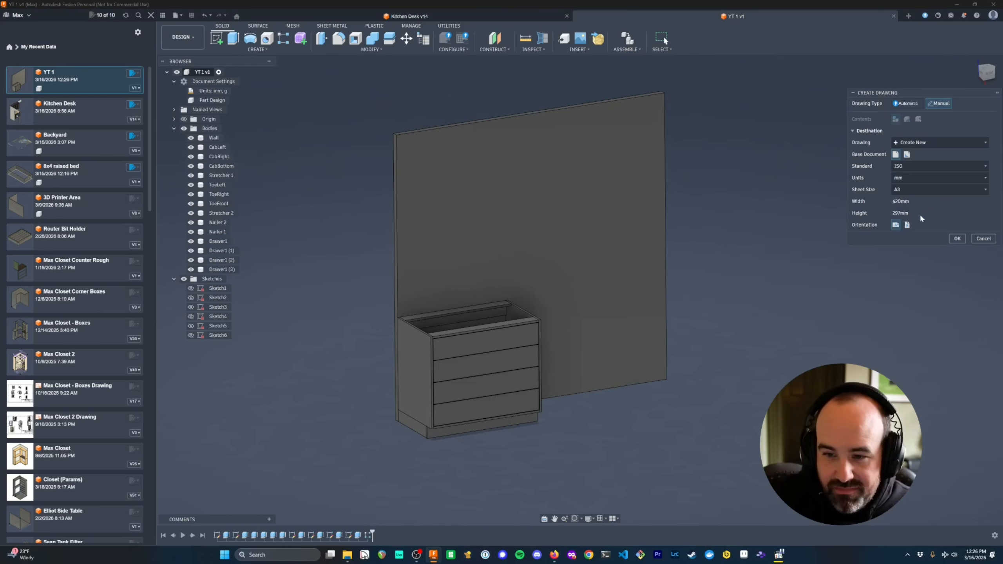
click(958, 238)
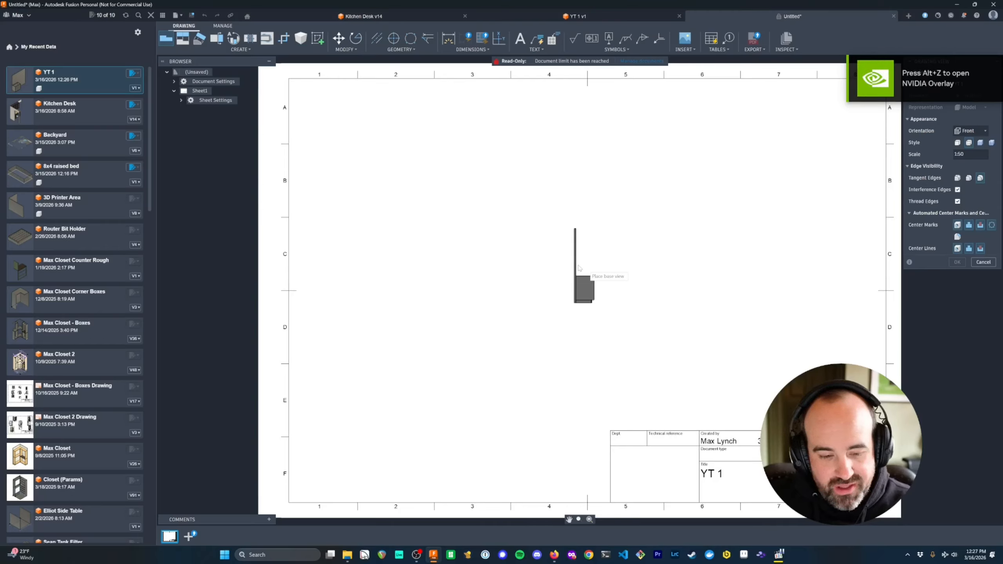
- Place the Front base view at 1:50 scale near the centre of the sheet and confirm it
click(583, 277)
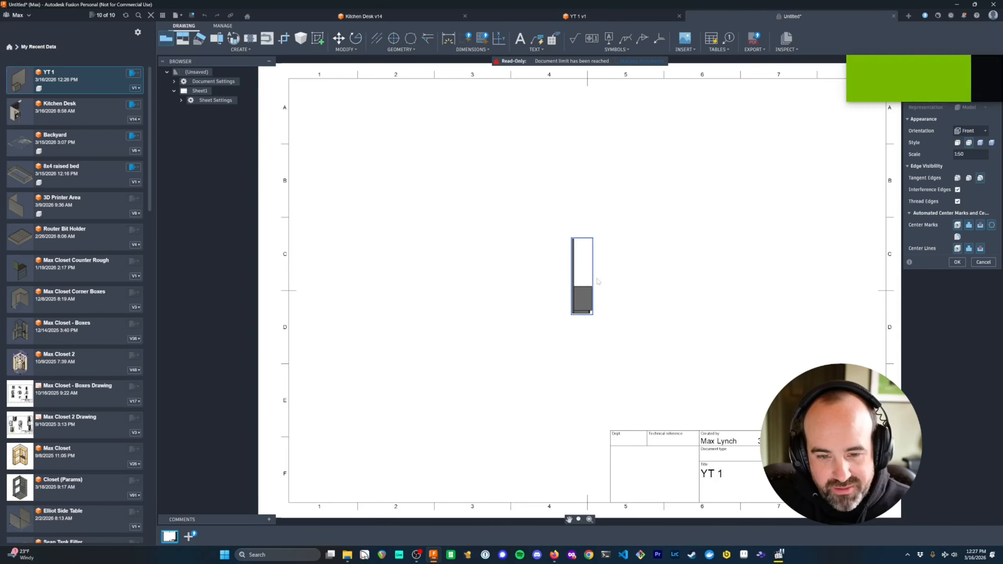
right_click(585, 300)
click(632, 312)
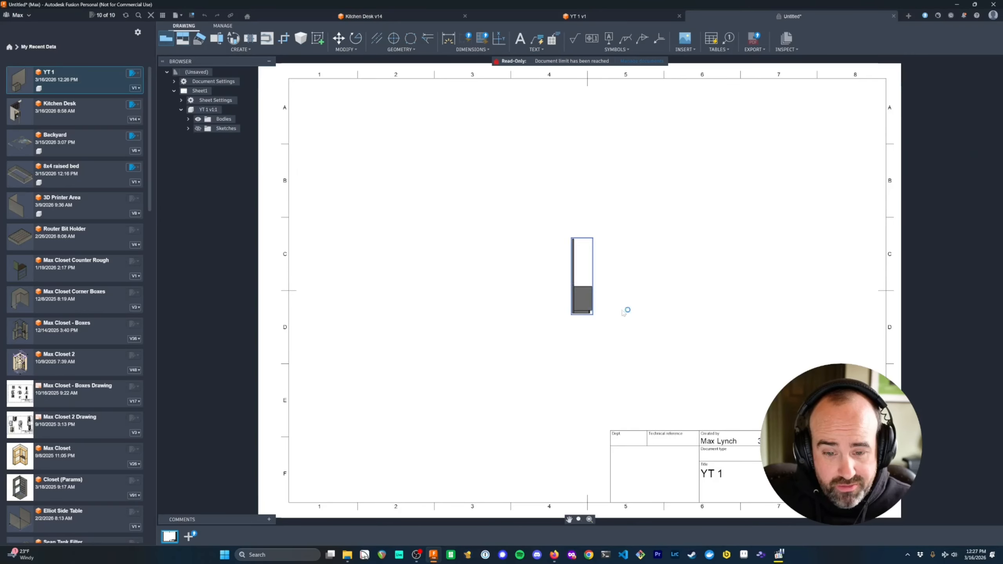
- Project eight views from the base view: one on each side, above and below, plus an isometric at each corner
click(589, 301)
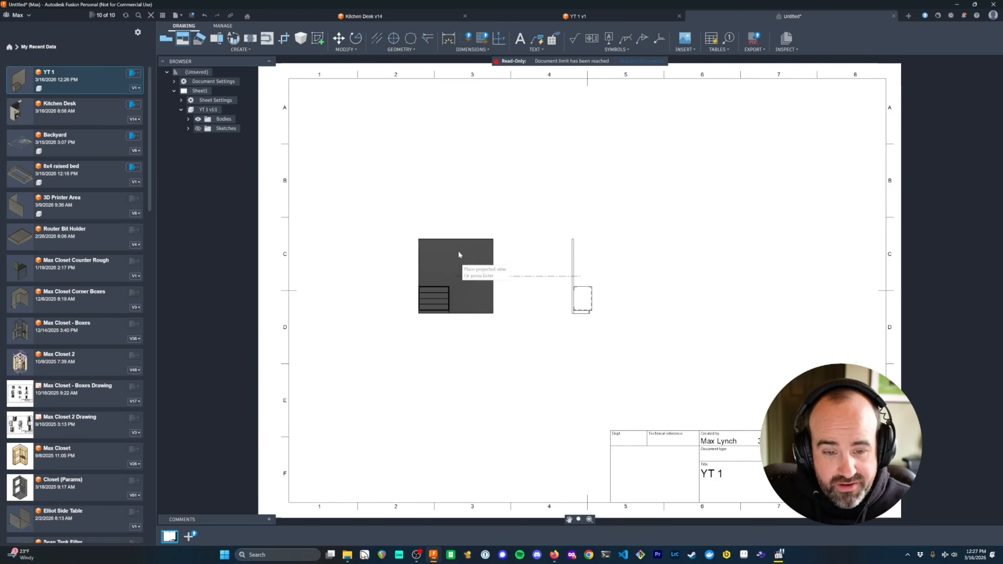
click(414, 291)
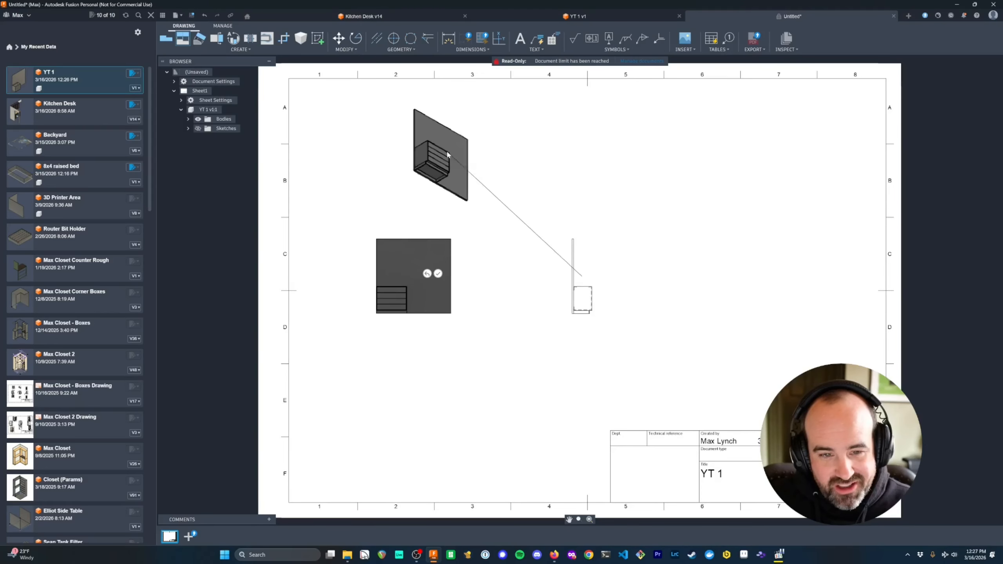
click(447, 154)
click(754, 149)
click(774, 277)
click(752, 440)
click(583, 471)
click(407, 443)
click(584, 133)
key(Return)
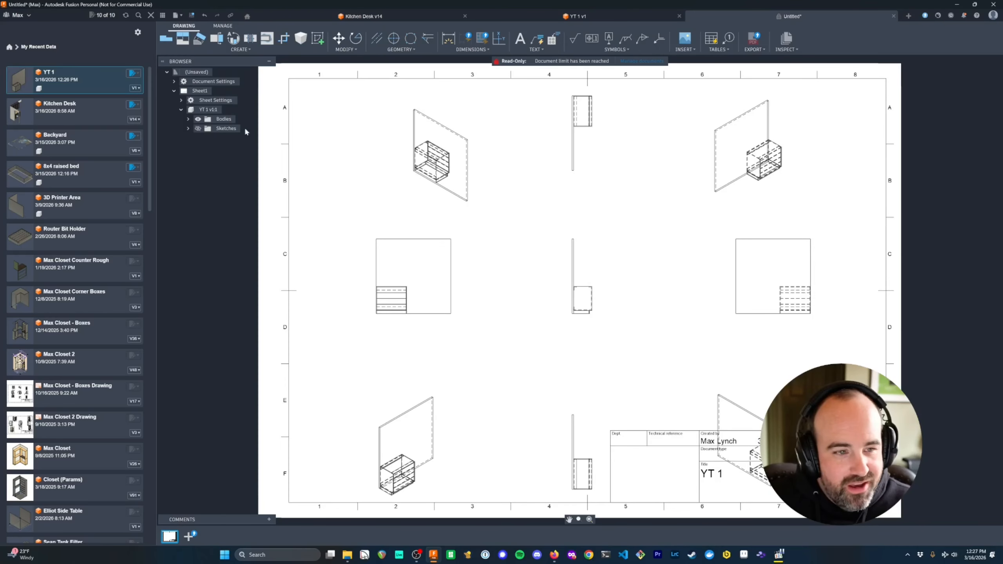
- Hide the Wall body in the drawing so the views contain only the cabinet
click(188, 119)
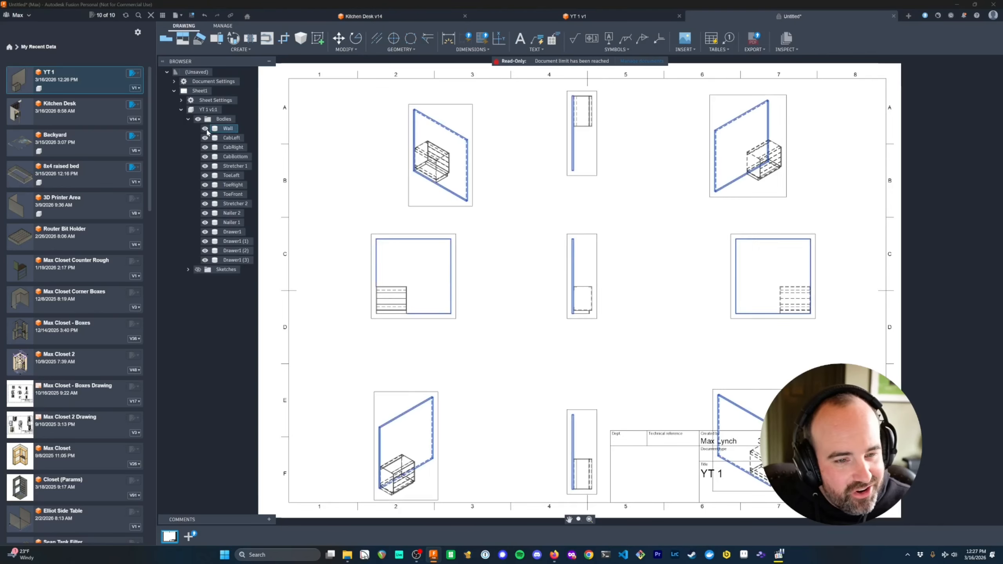
click(206, 130)
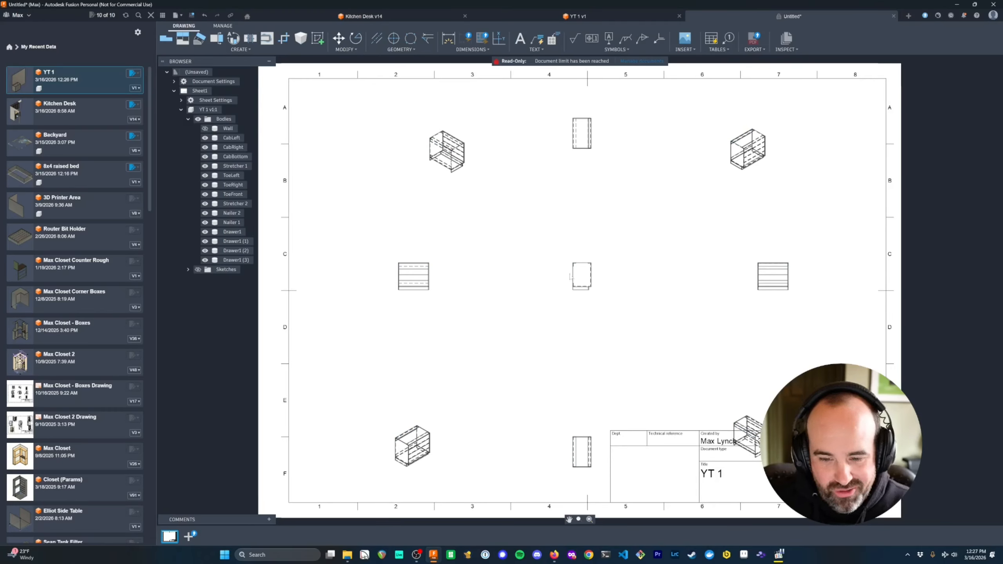
right_click(587, 281)
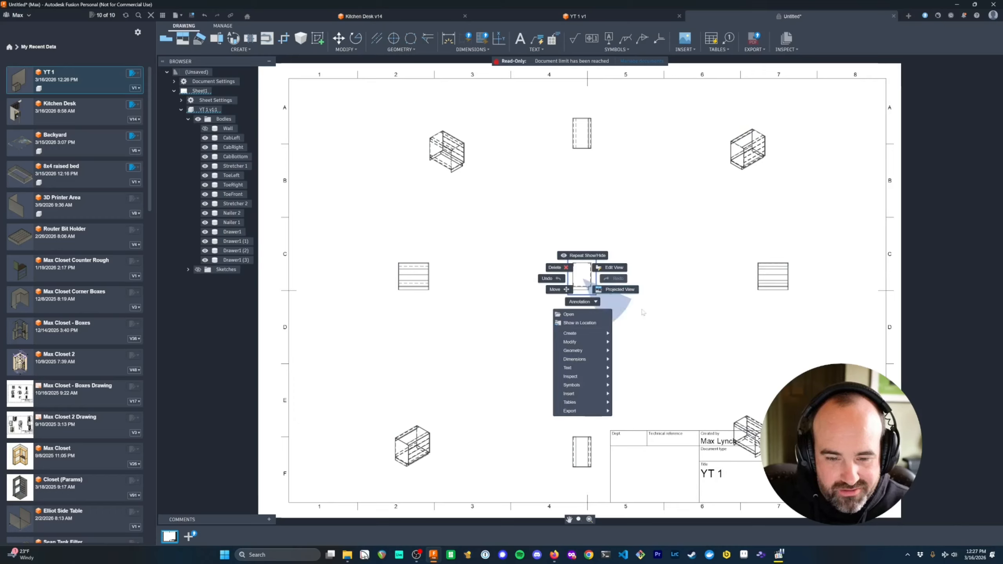
click(668, 233)
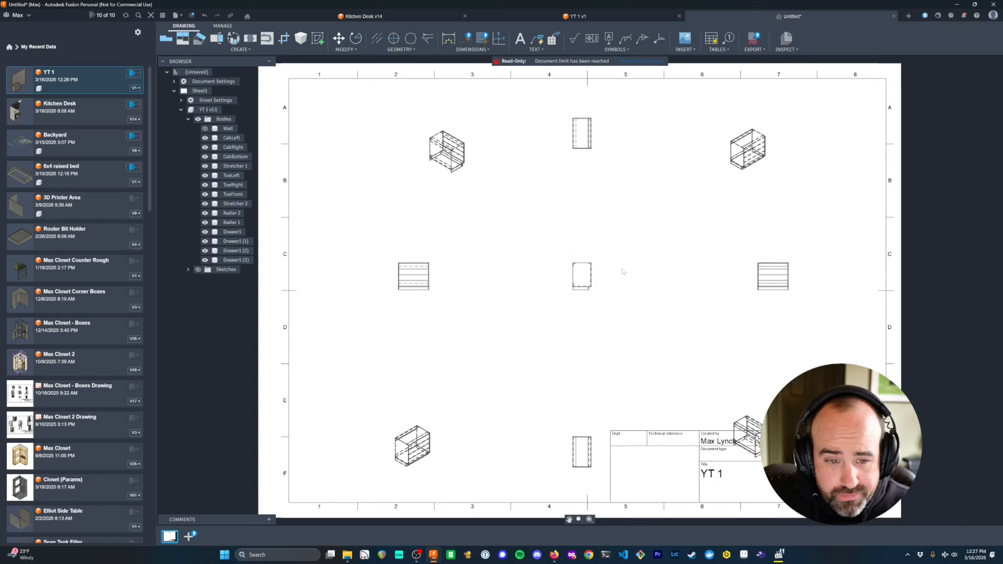
- Edit the central base view and set its scale to 1:20
right_click(585, 273)
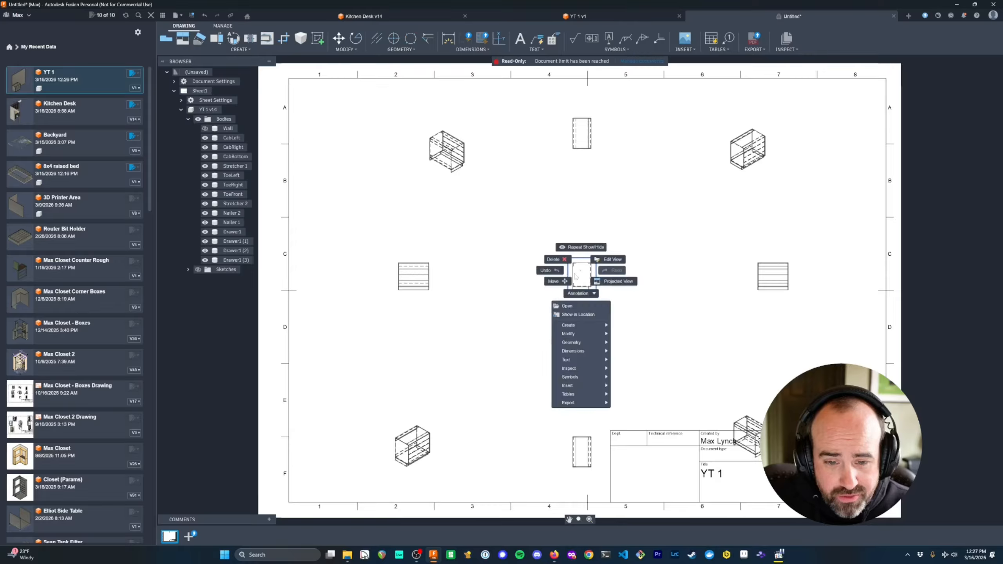
click(613, 261)
click(971, 107)
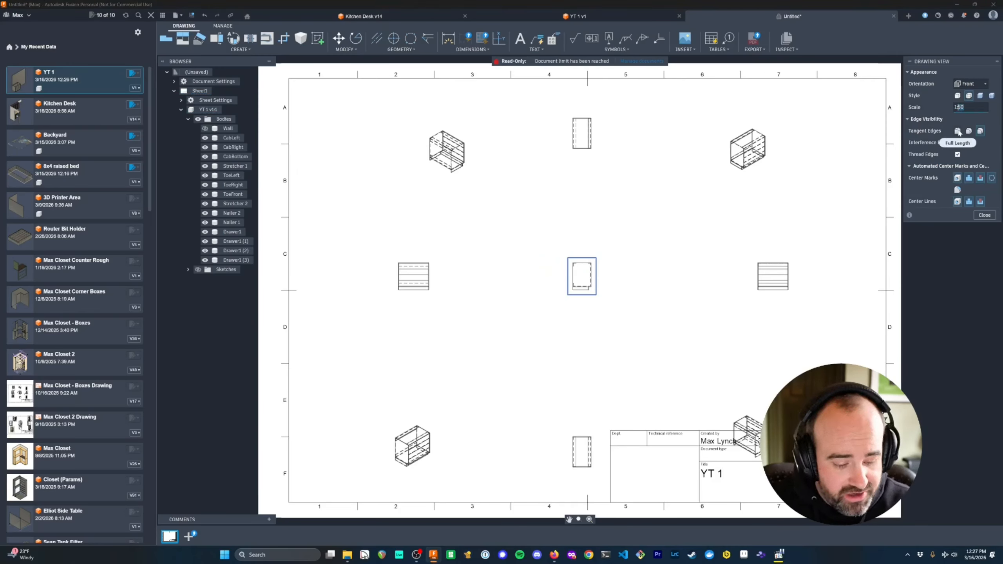
key(Return)
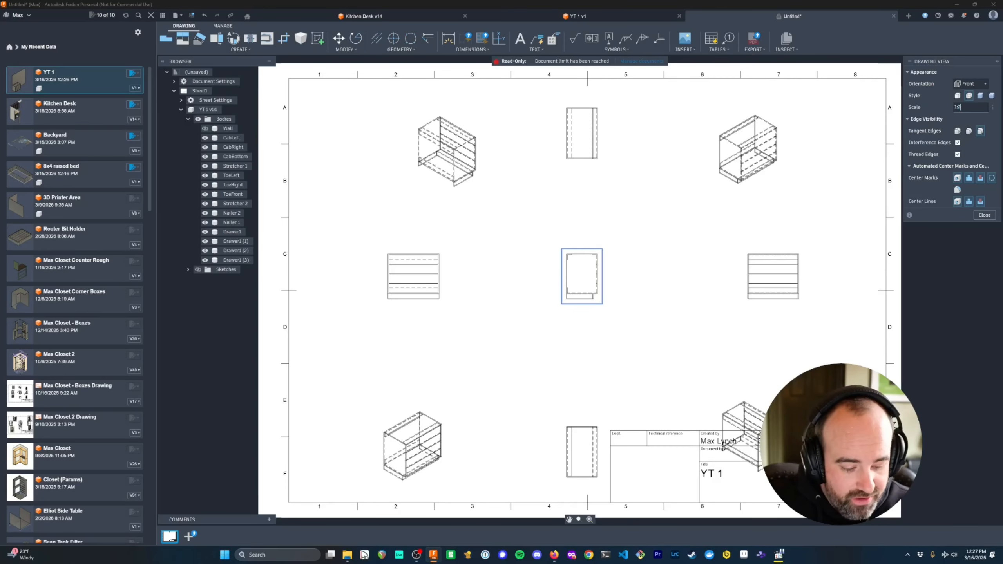
double_click(960, 107)
text(20)
key(Return)
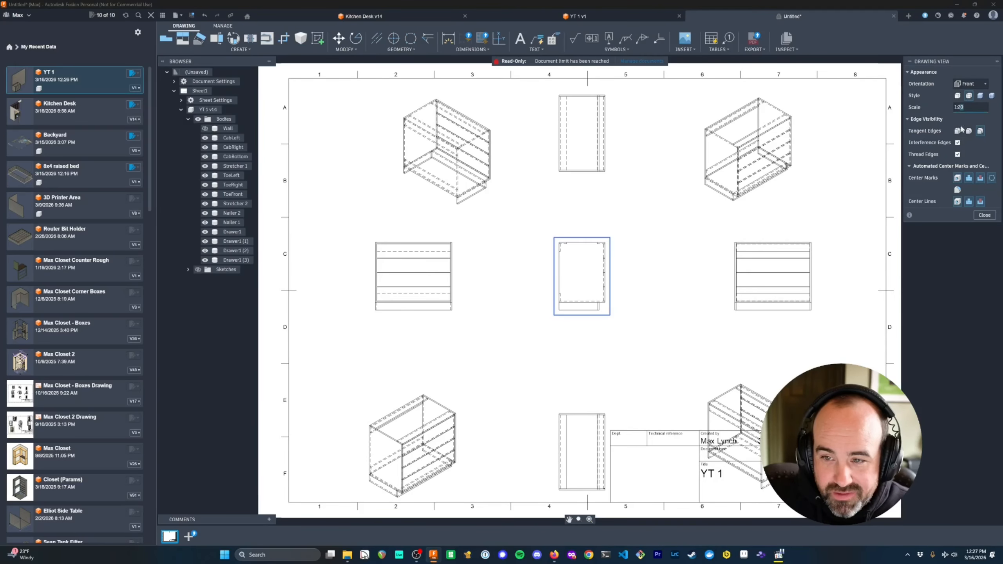
- Try a 1:15 scale on the base view, restore it to 1:20 and finish editing the view
key(Return)
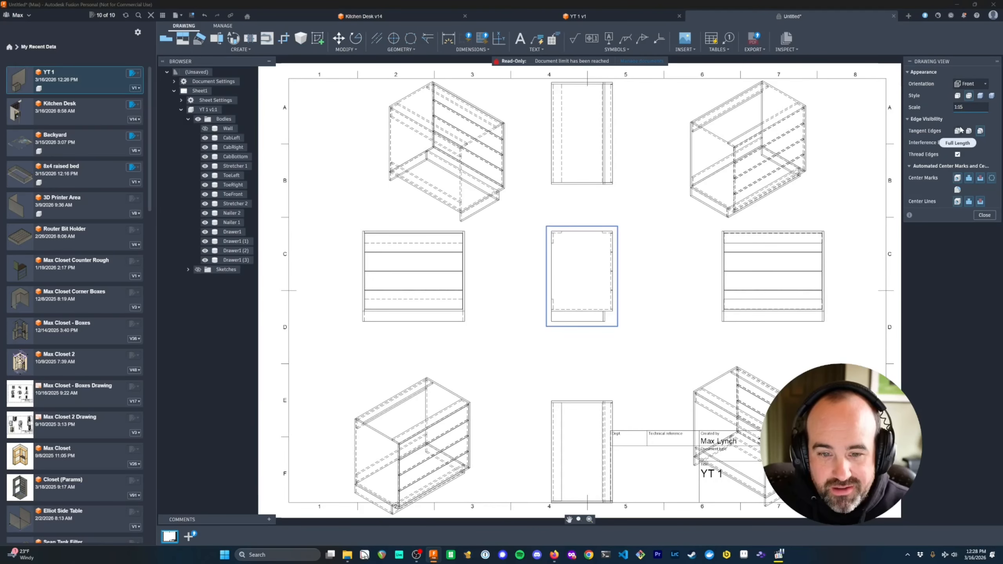
click(964, 107)
key(BackSpace)
key(BackSpace)
text(20)
key(Return)
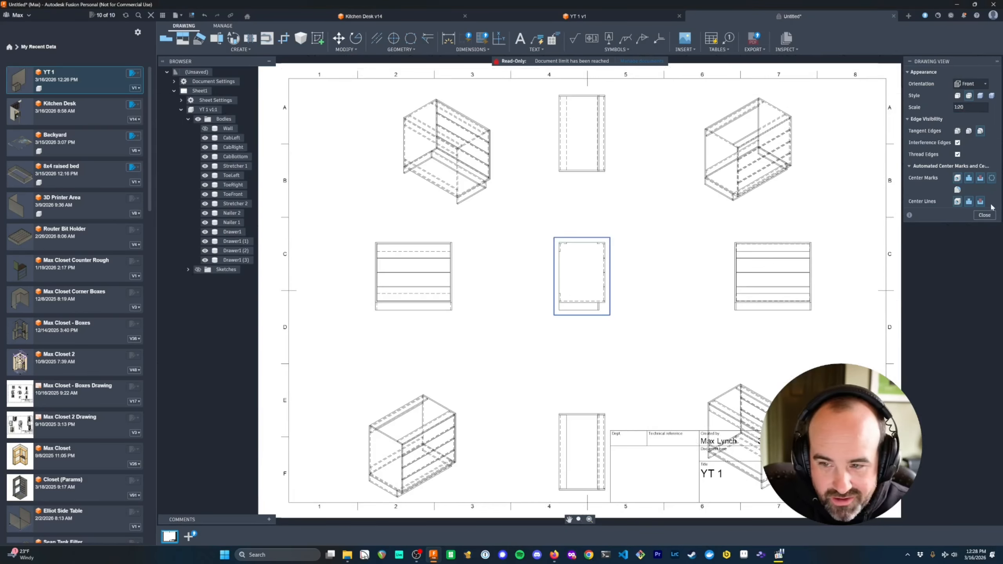
click(985, 215)
- Reposition the projected views, moving the lower row up towards the base view to clear the title block
click(748, 157)
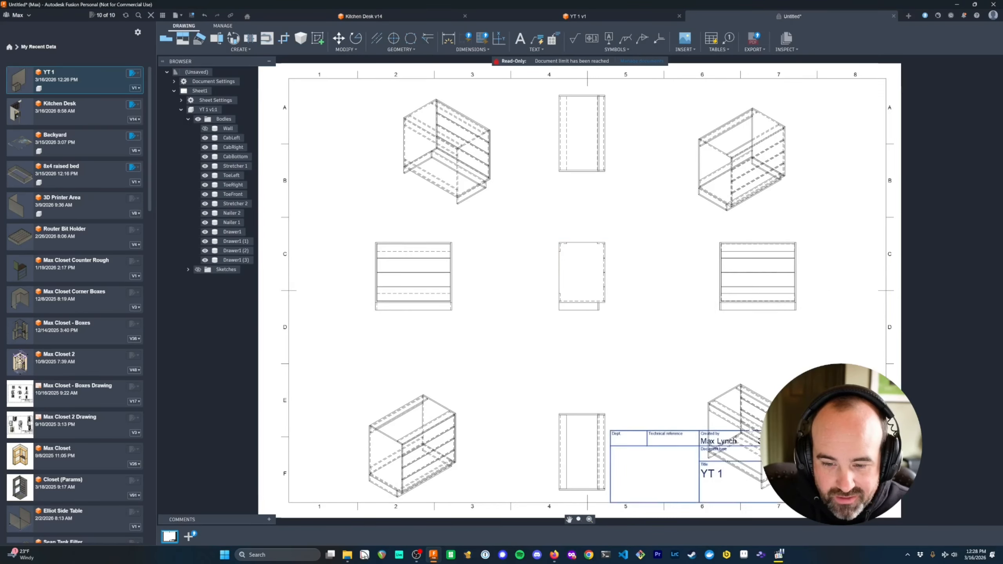
click(755, 394)
click(740, 345)
click(579, 449)
click(578, 406)
click(415, 439)
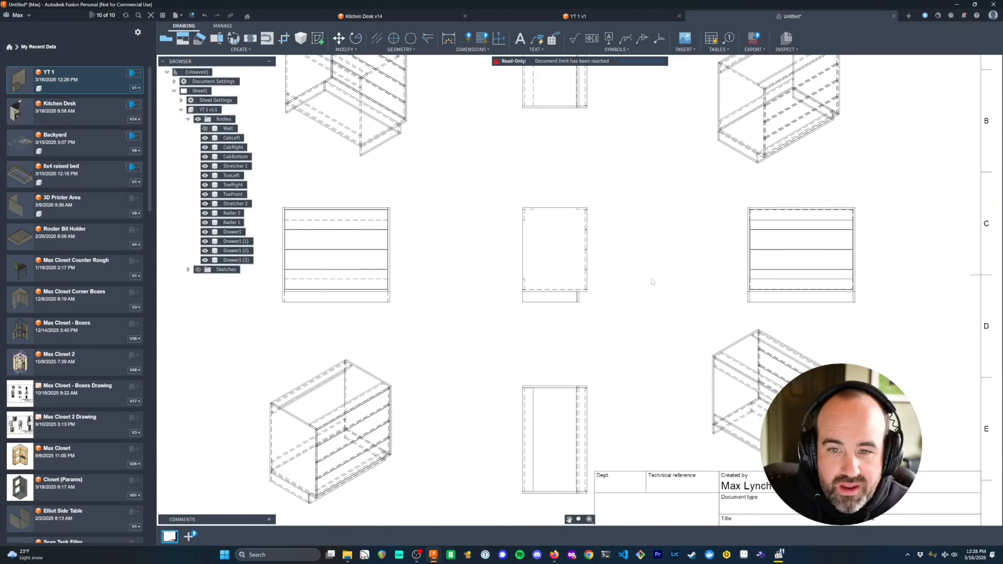
scroll(653, 288, down, 2)
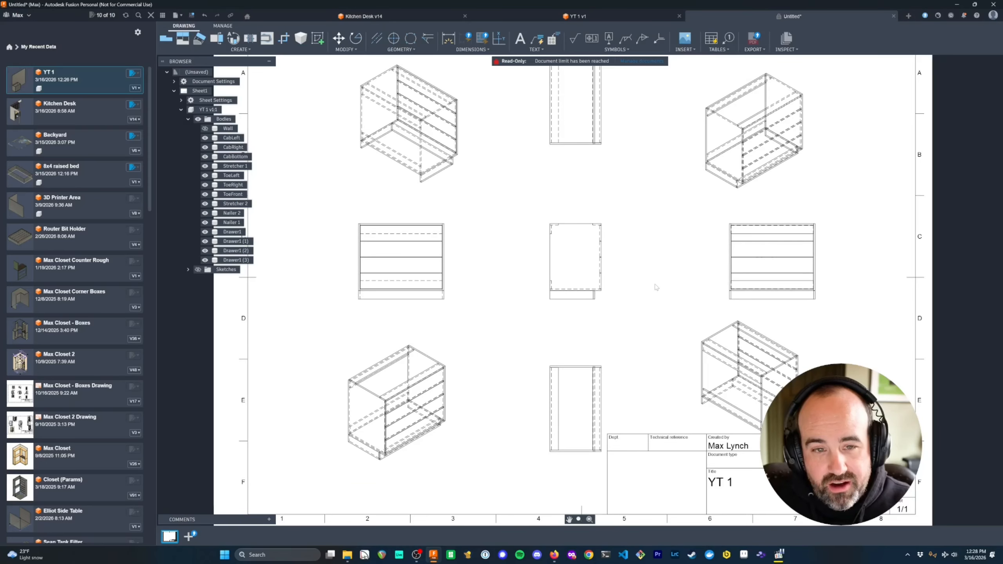
click(601, 16)
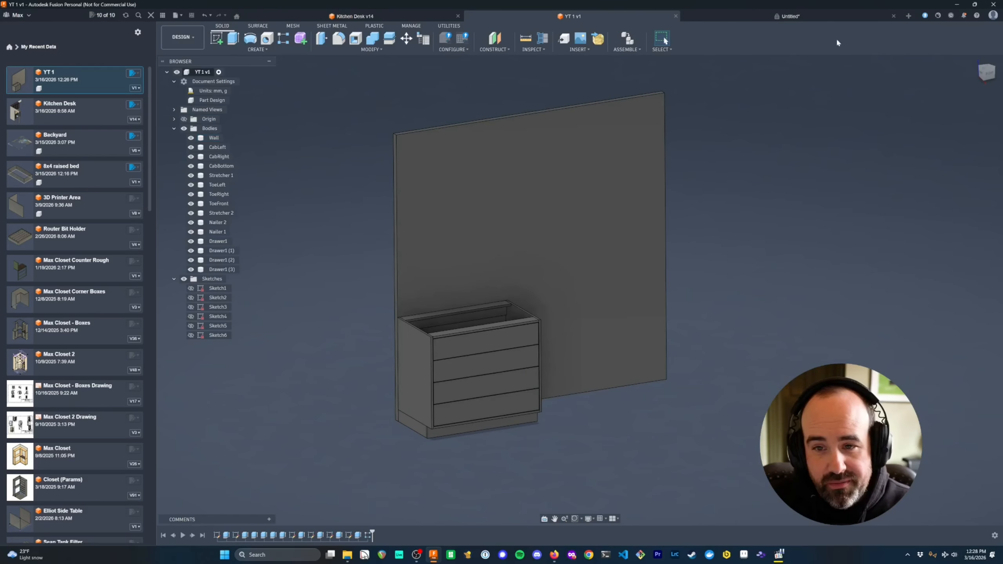
click(796, 17)
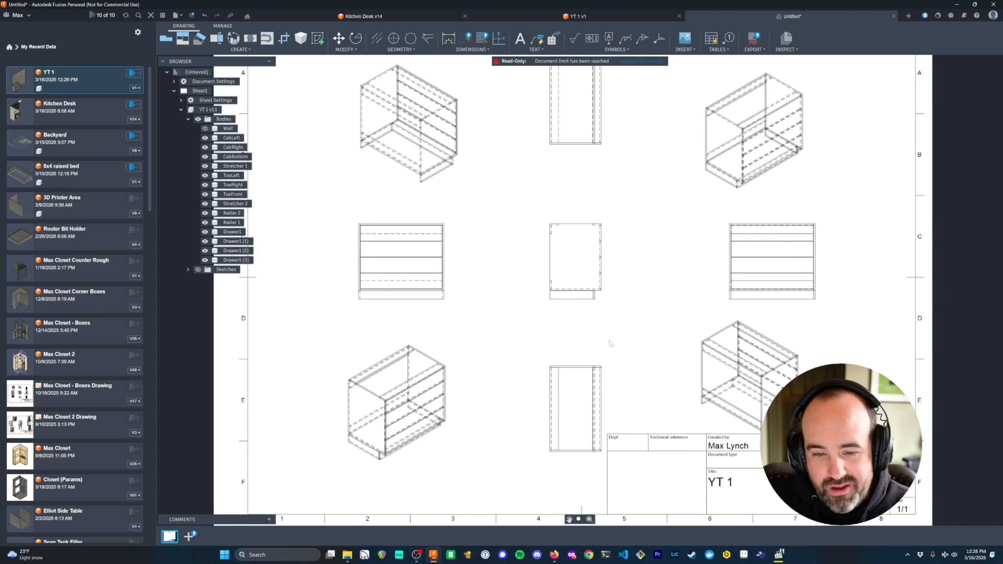
- Dimension the overall cabinet depth above the central side view
scroll(603, 329, up, 2)
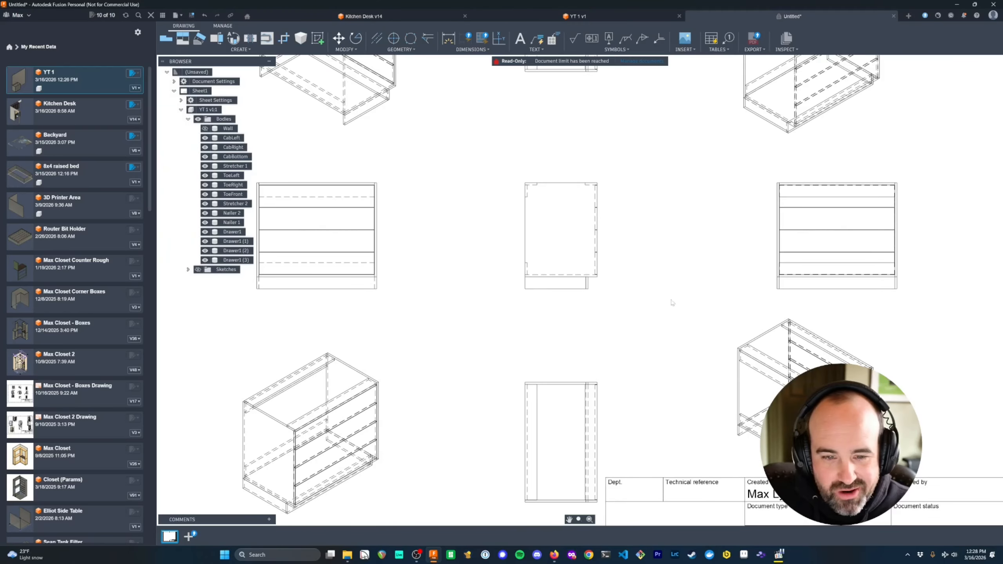
scroll(501, 194, up, 3)
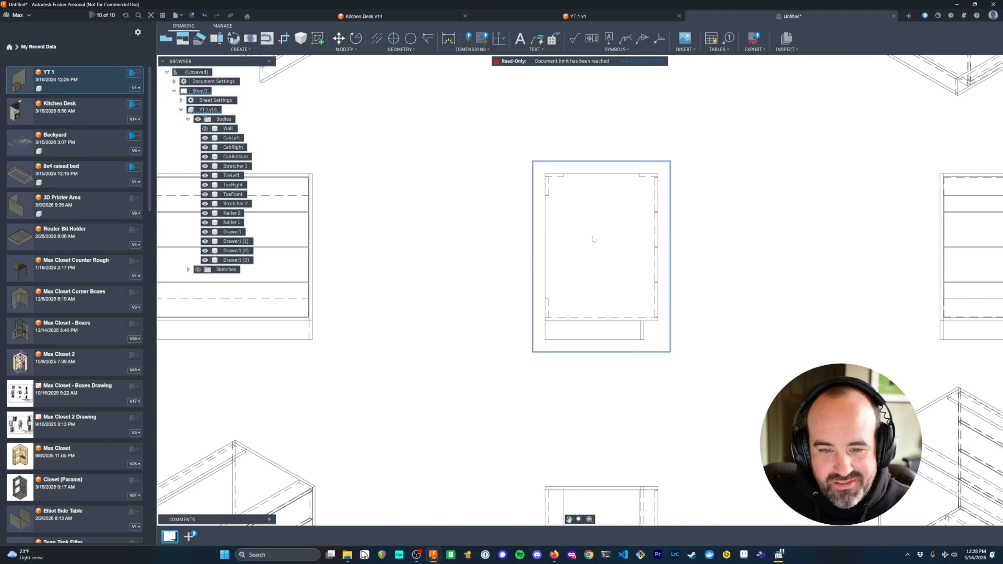
key(d)
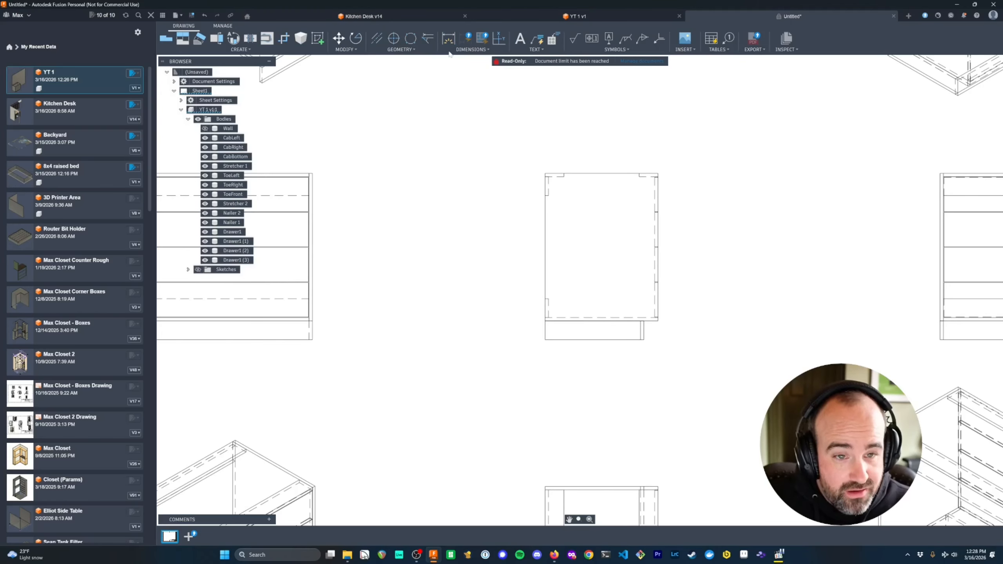
click(448, 38)
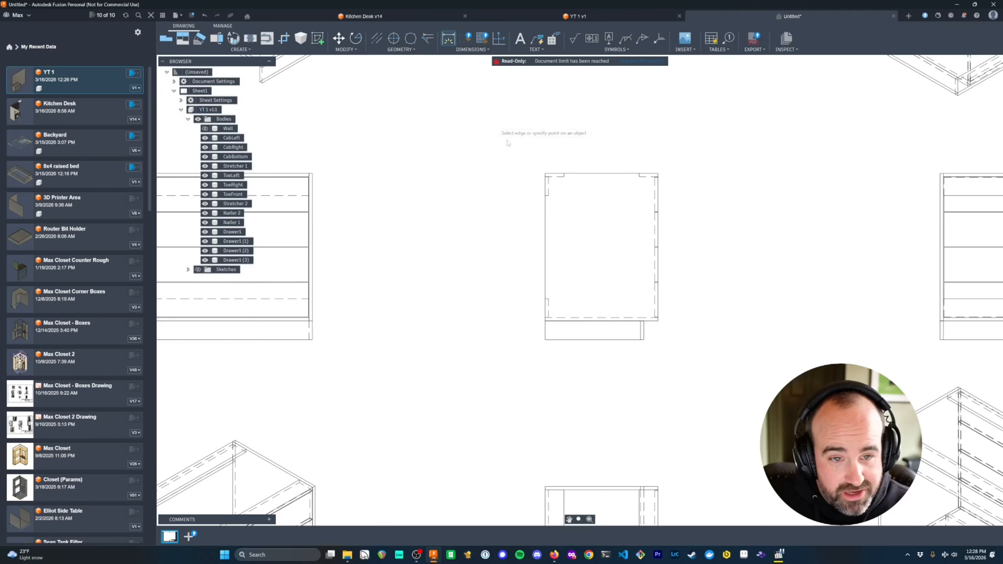
click(546, 175)
click(658, 175)
click(672, 134)
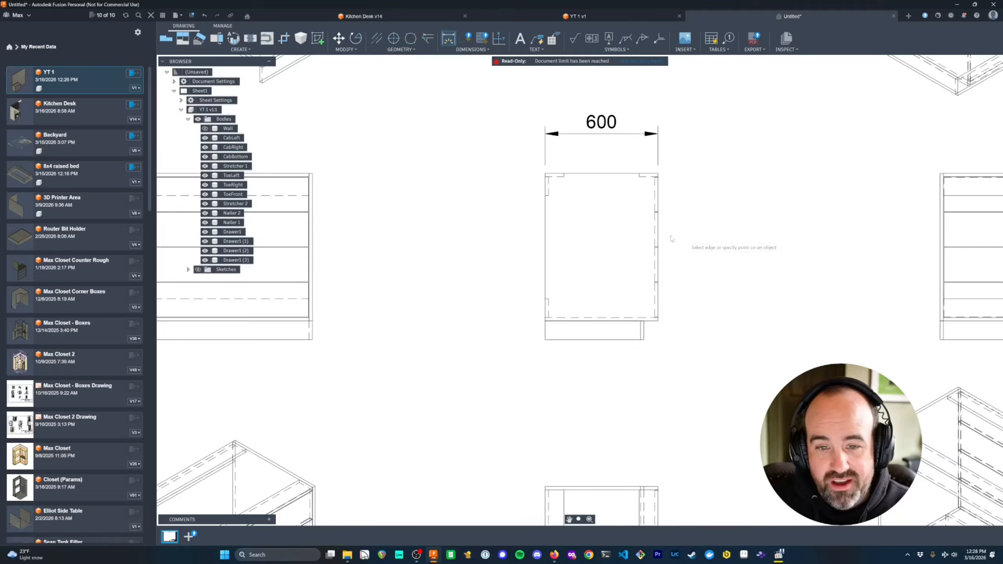
- Dimension the height of the cabinet side panel above the toe kick, placing it beside the front edge of the central side view
scroll(711, 238, down, 2)
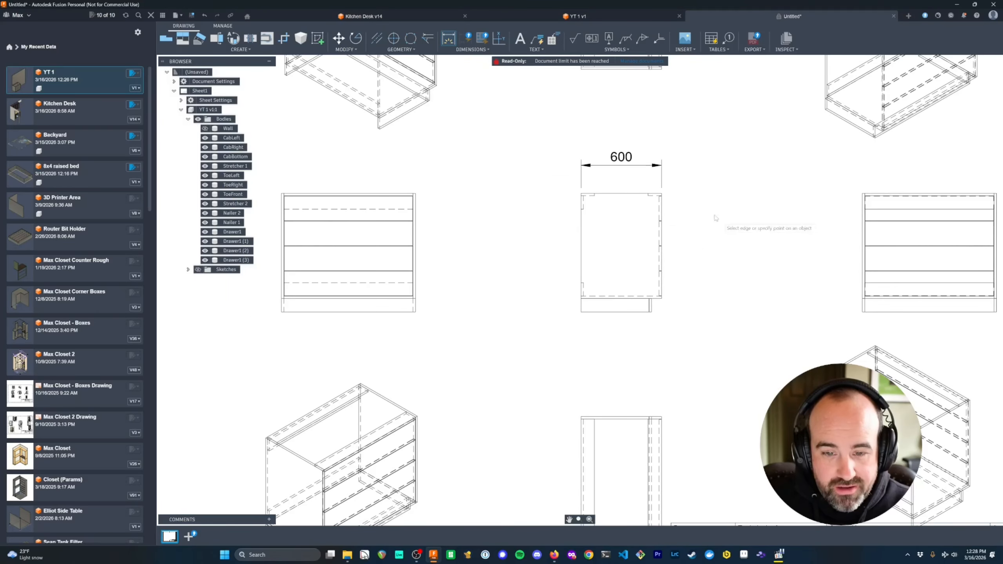
click(662, 195)
click(661, 298)
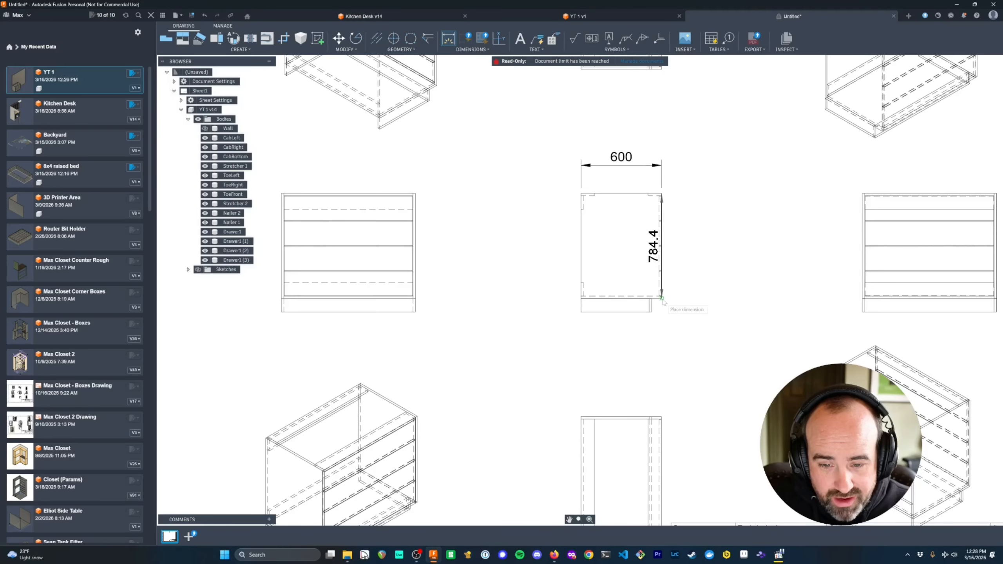
click(686, 297)
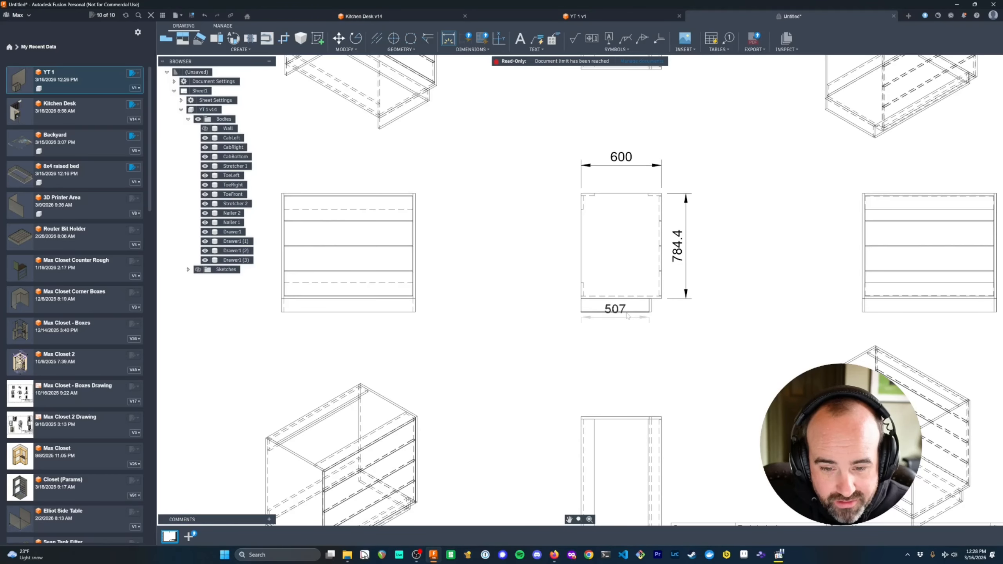
- Dimension the toe-kick base's depth and its setback from the cabinet front on the central side view
click(582, 312)
click(651, 312)
click(636, 340)
scroll(679, 316, up, 3)
click(631, 286)
click(648, 284)
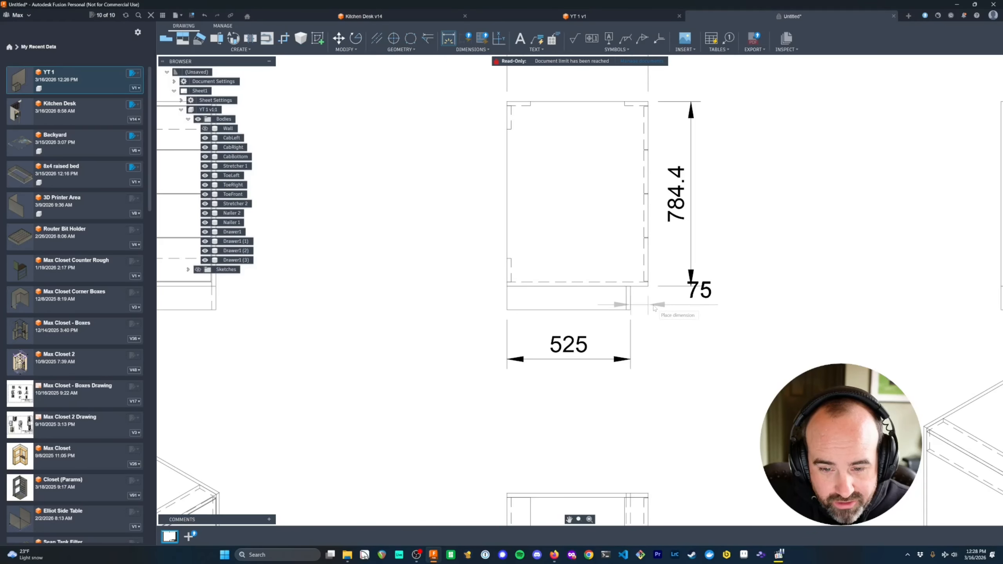
click(692, 310)
scroll(689, 310, down, 1)
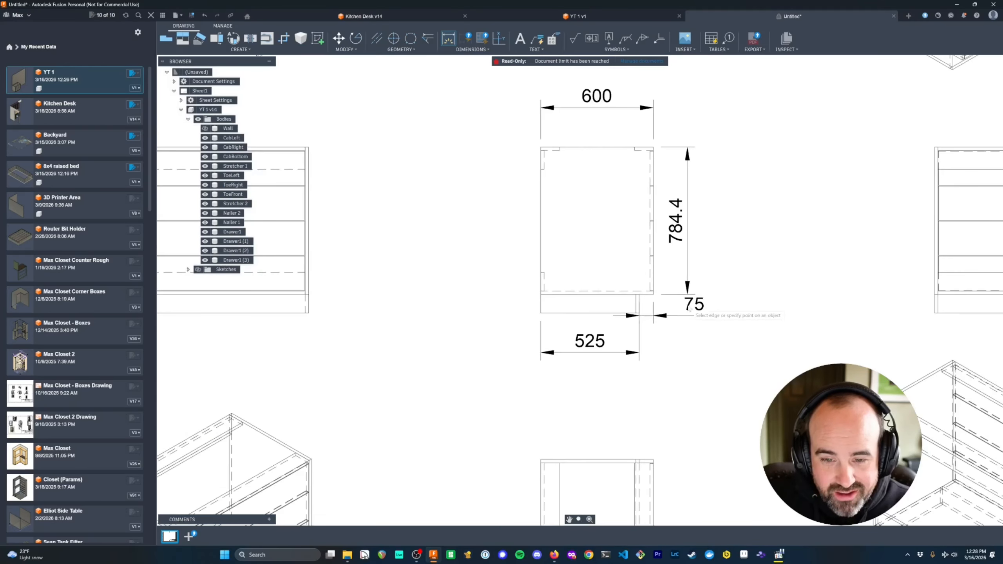
- Dimension the overall cabinet height, including the toe kick, beside the back edge of the central side view
middle_drag(691, 311, 733, 331)
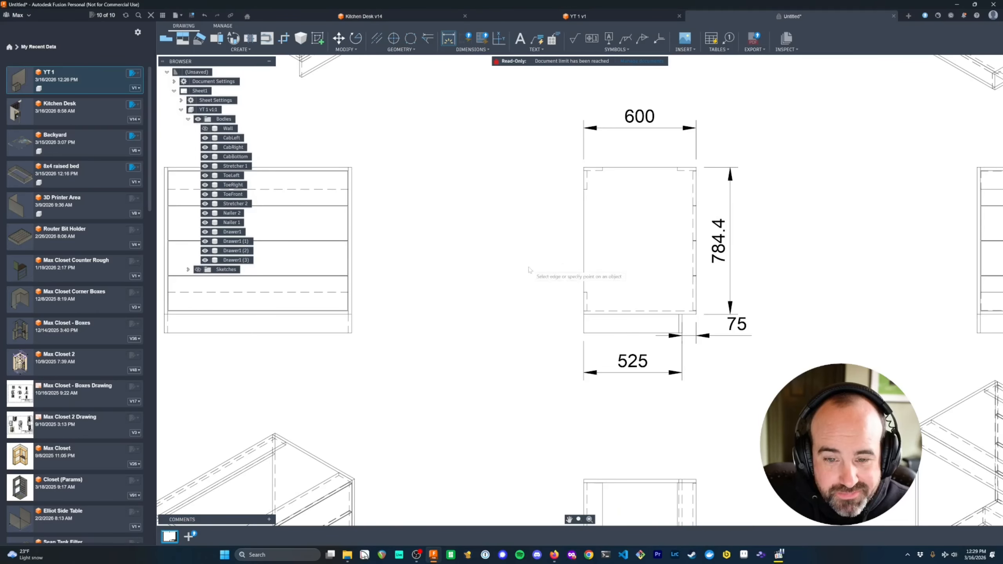
scroll(749, 292, down, 3)
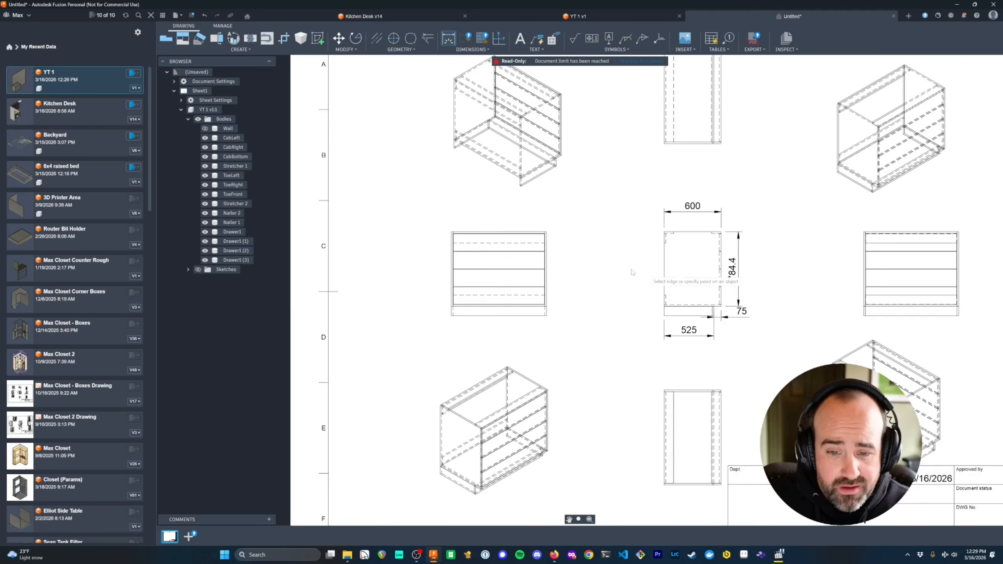
middle_drag(616, 252, 537, 250)
scroll(521, 257, up, 2)
click(601, 224)
click(601, 328)
click(575, 277)
scroll(664, 253, down, 2)
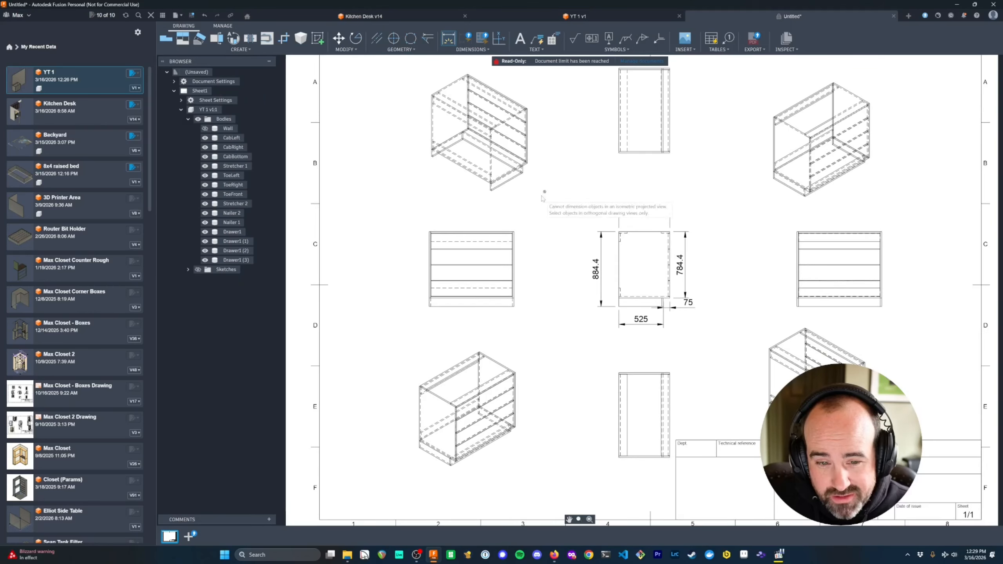
key(Escape)
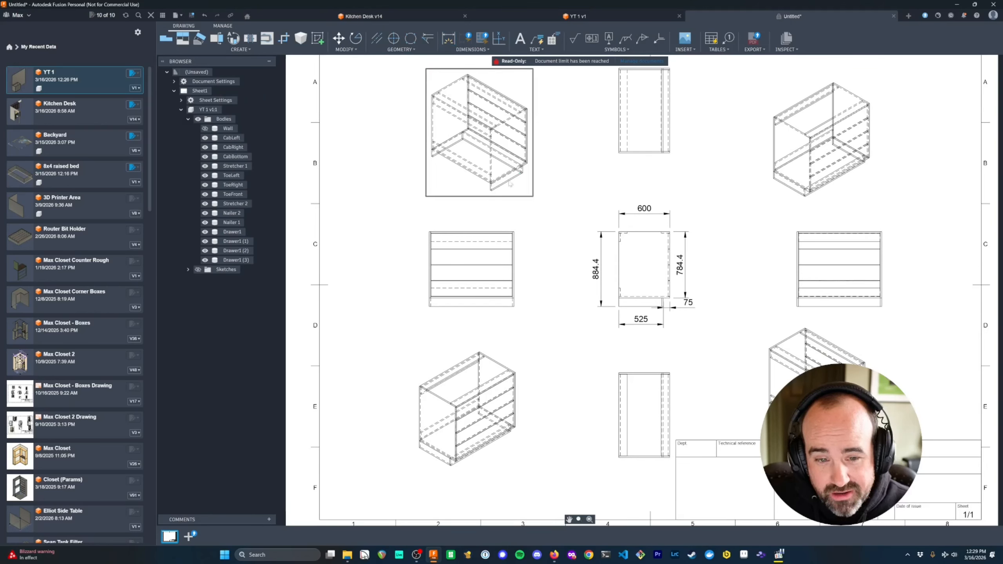
- Dimension the cabinet's overall width below the front view and its overall height beside that view
key(d)
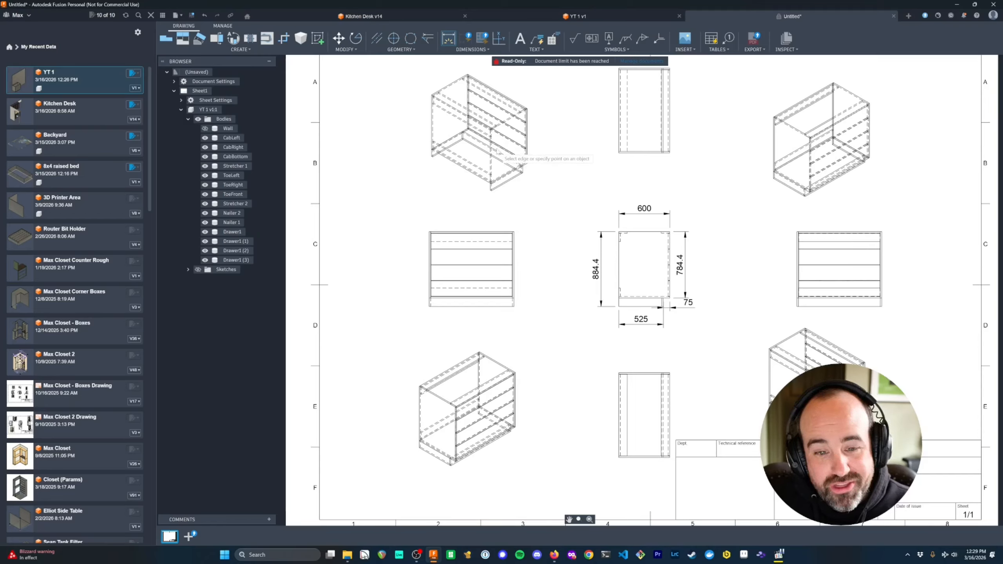
click(483, 307)
click(484, 321)
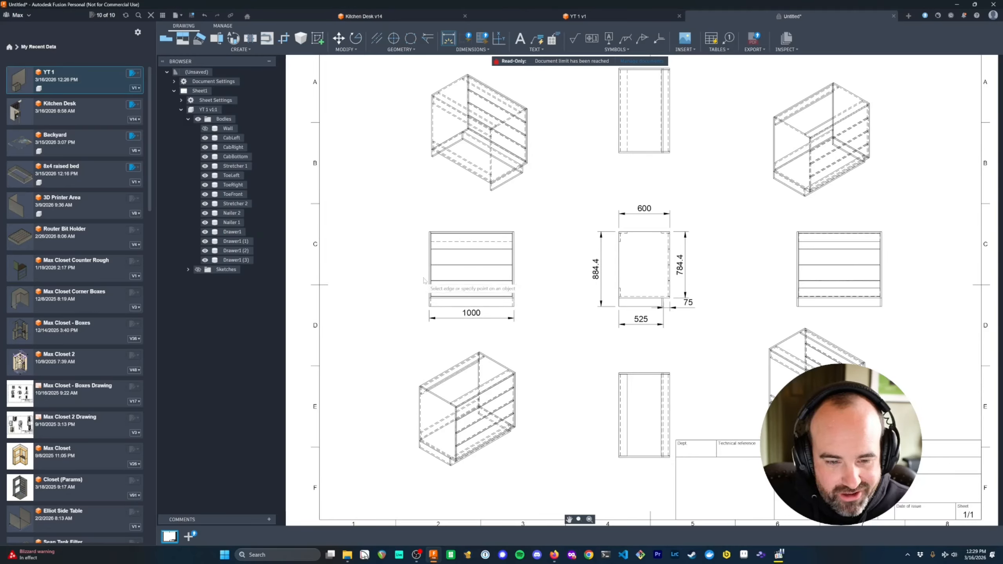
click(430, 232)
click(430, 307)
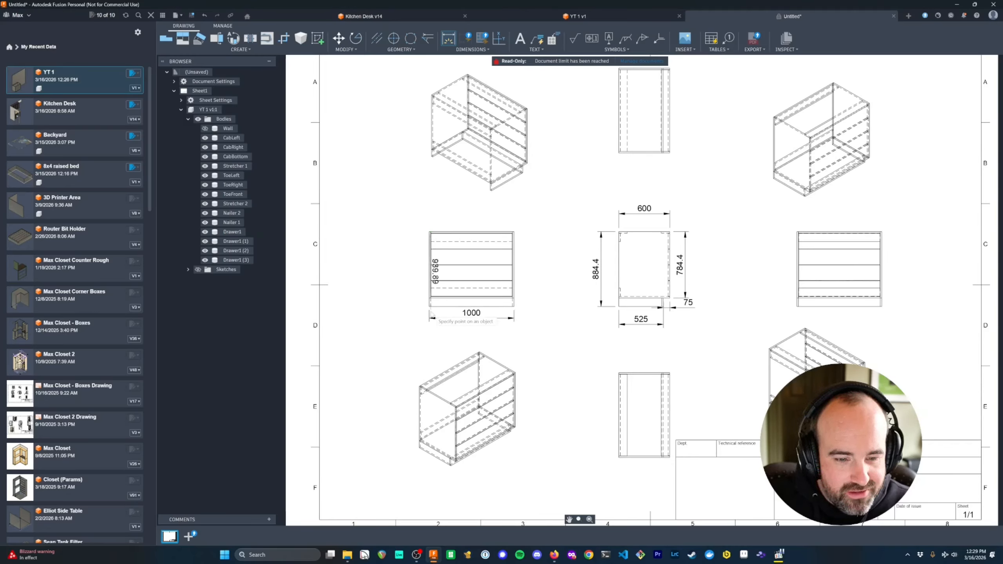
click(409, 273)
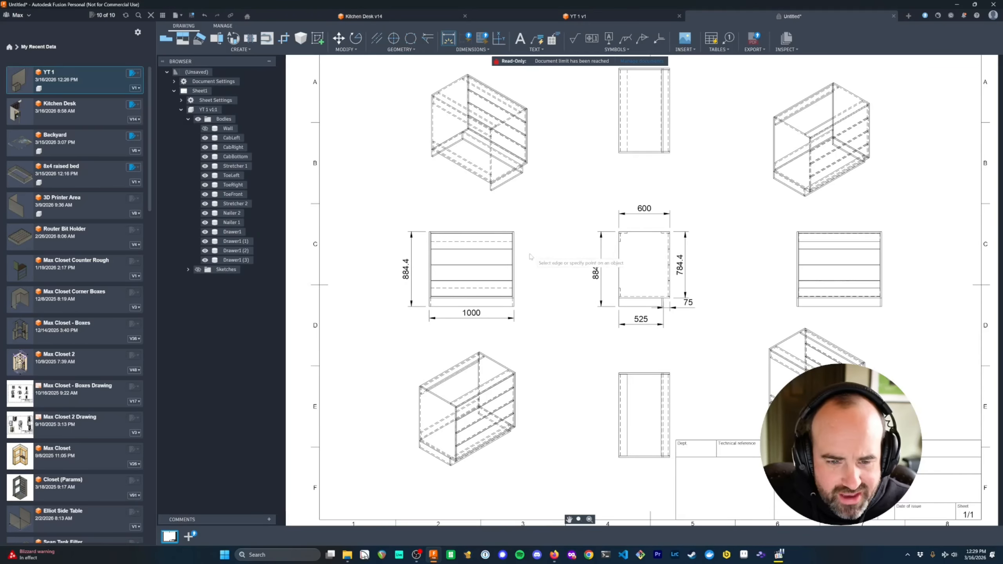
- Dimension the width and height of the second drawer front from the top in the front view
scroll(534, 254, up, 3)
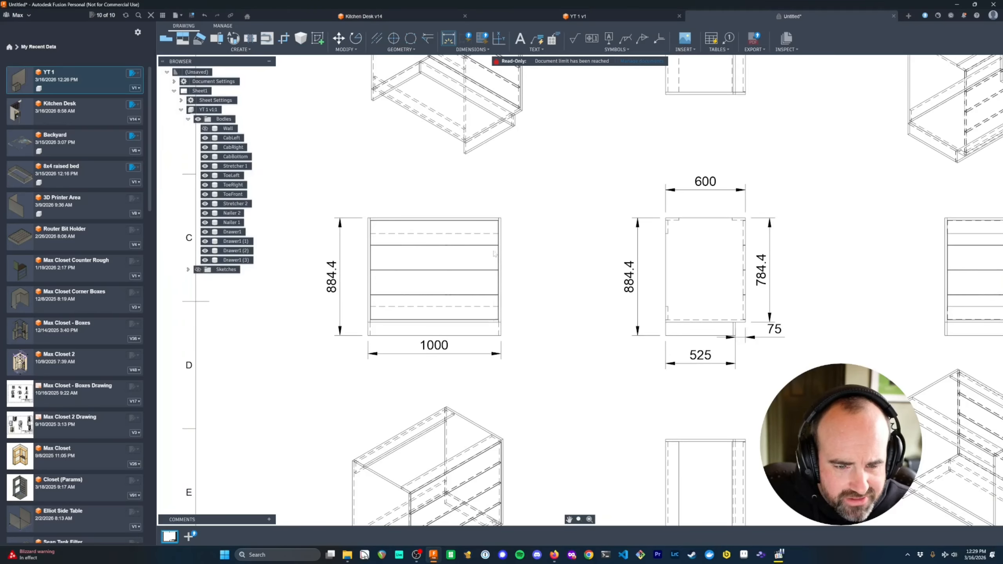
scroll(413, 246, up, 5)
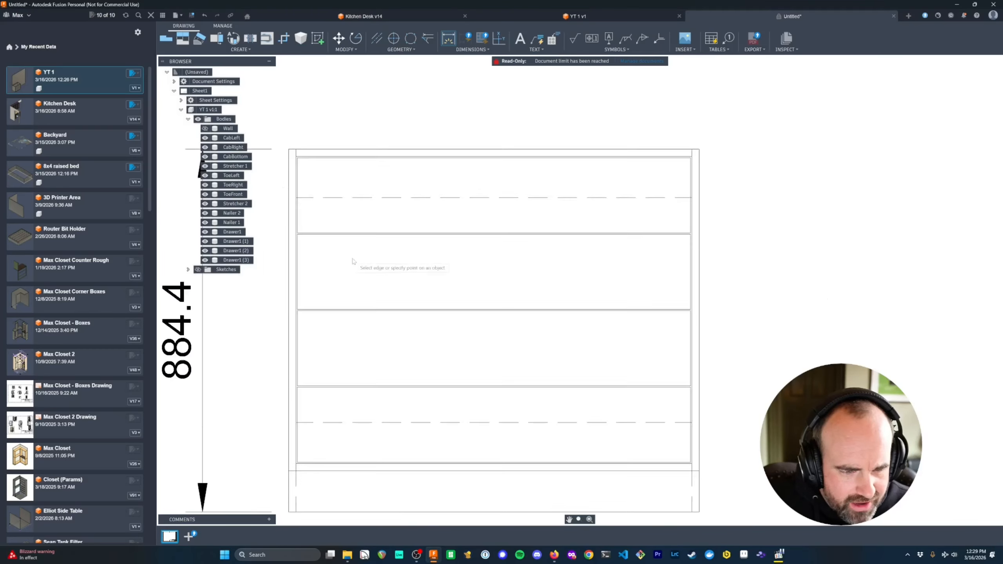
click(360, 216)
click(324, 240)
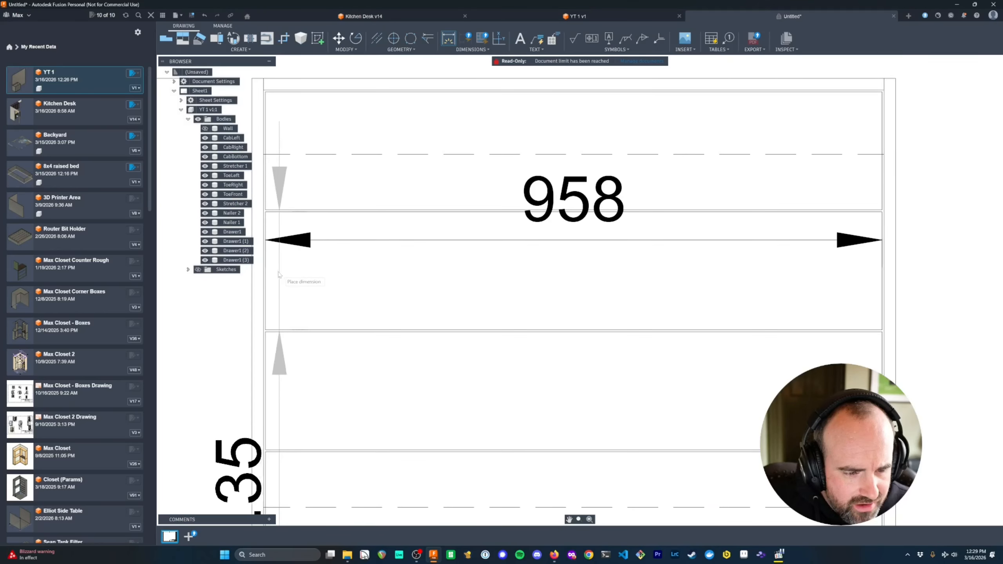
click(210, 276)
scroll(345, 294, down, 3)
scroll(344, 293, down, 3)
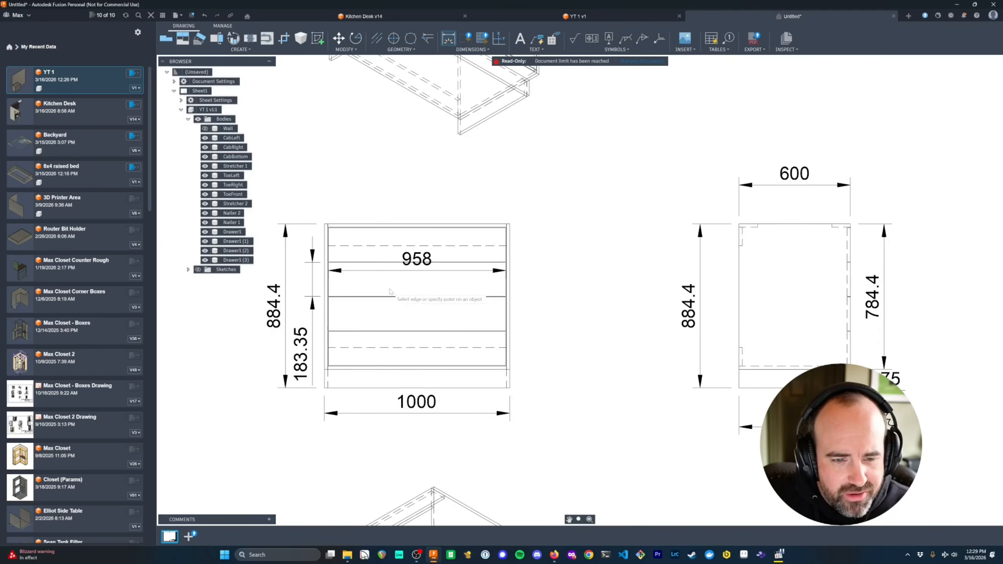
- Move the drawer-front width dimension out of the front view to sit above the cabinet
drag(418, 261, 421, 186)
scroll(552, 300, down, 5)
scroll(696, 330, up, 2)
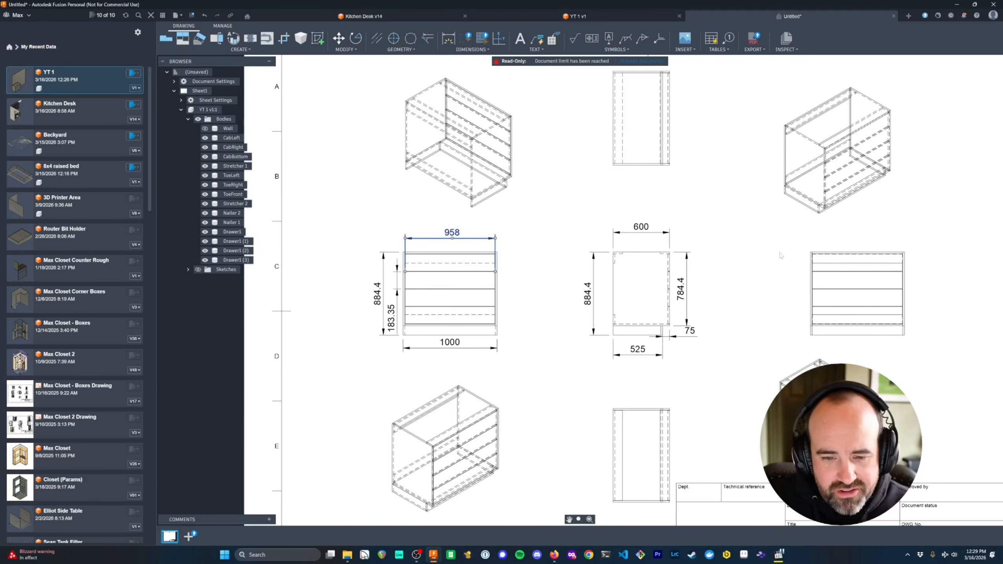
scroll(742, 316, up, 2)
scroll(742, 320, down, 4)
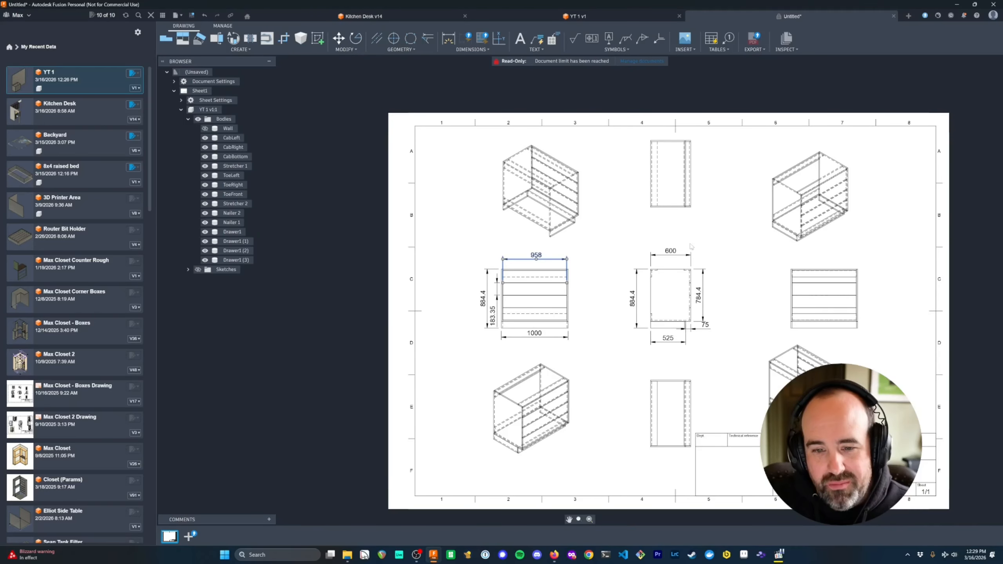
- Return to the YT 1 model and switch it to the Render workspace
click(568, 17)
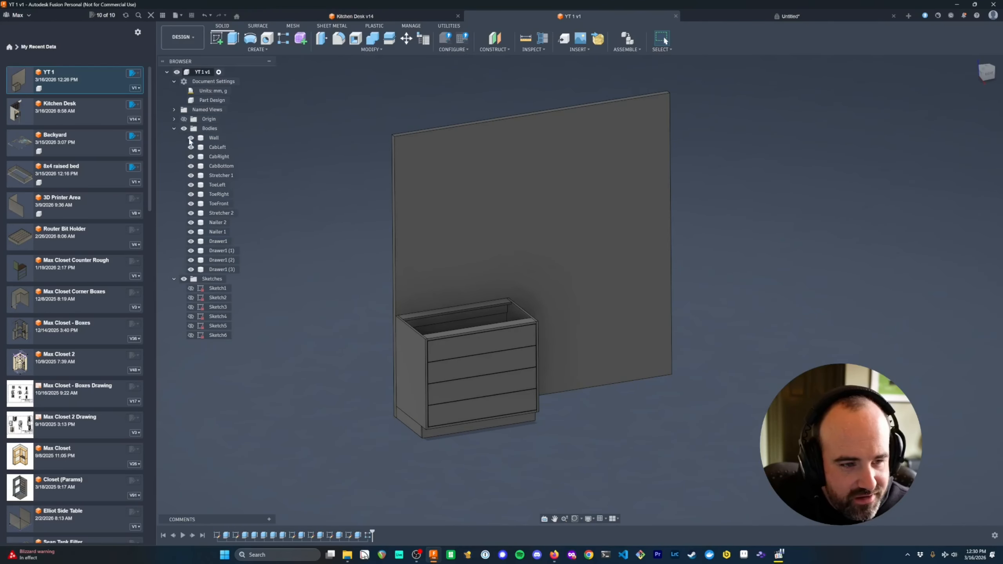
click(185, 41)
click(187, 83)
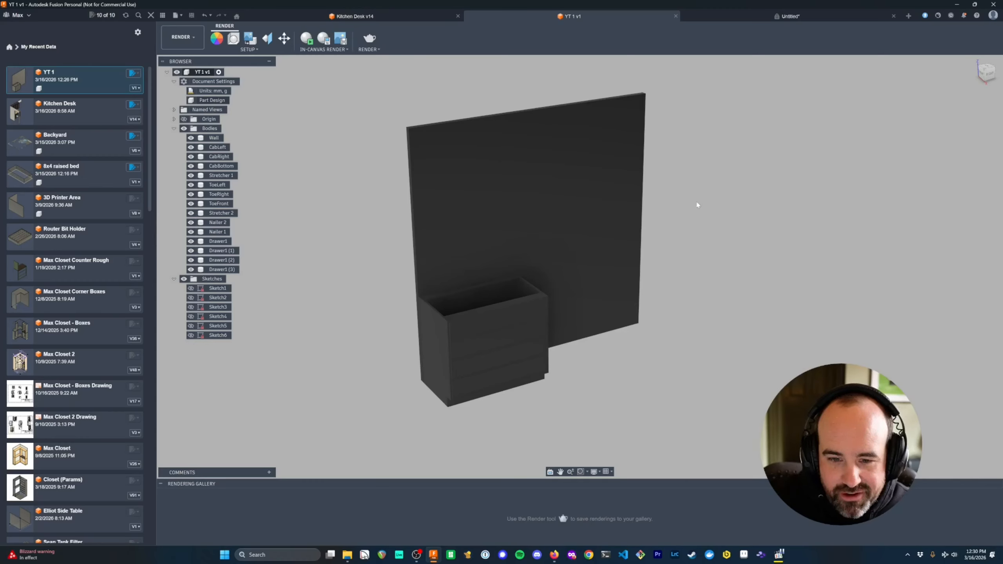
- Download the Paint - Enamel Glossy (Black) appearance from the glossy paint library and add it to the design's appearances
key(a)
click(854, 333)
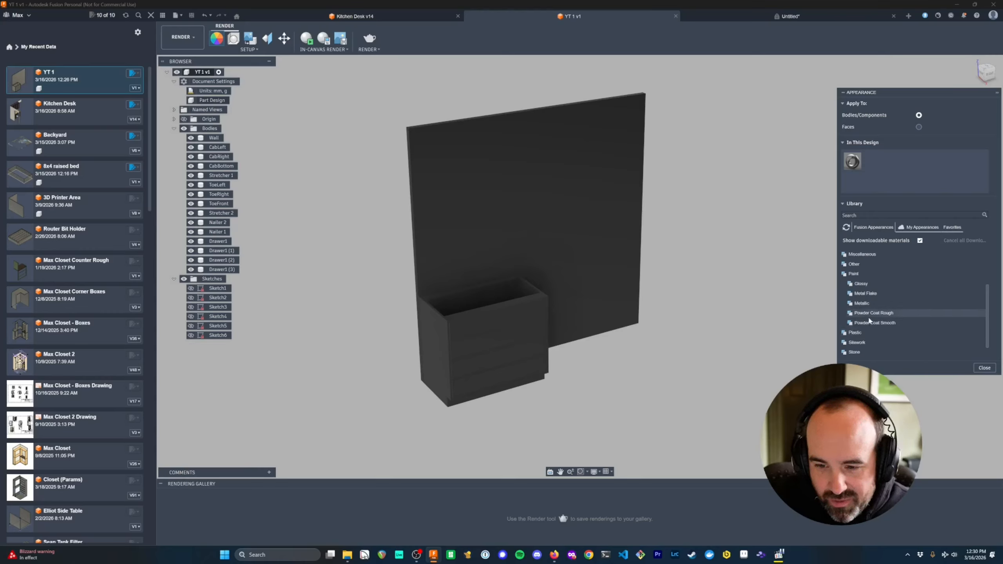
scroll(857, 289, down, 2)
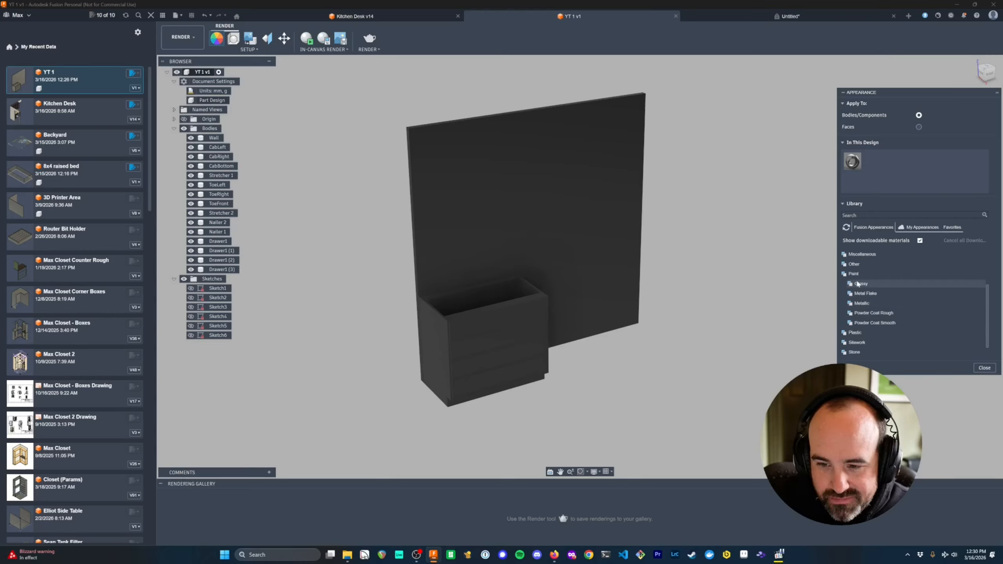
click(858, 283)
click(979, 299)
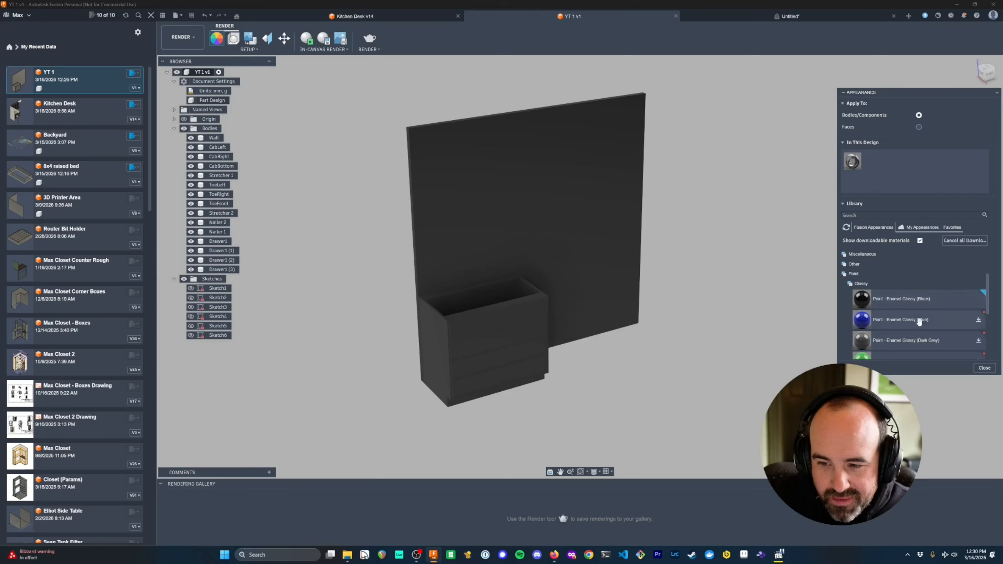
drag(909, 300, 889, 179)
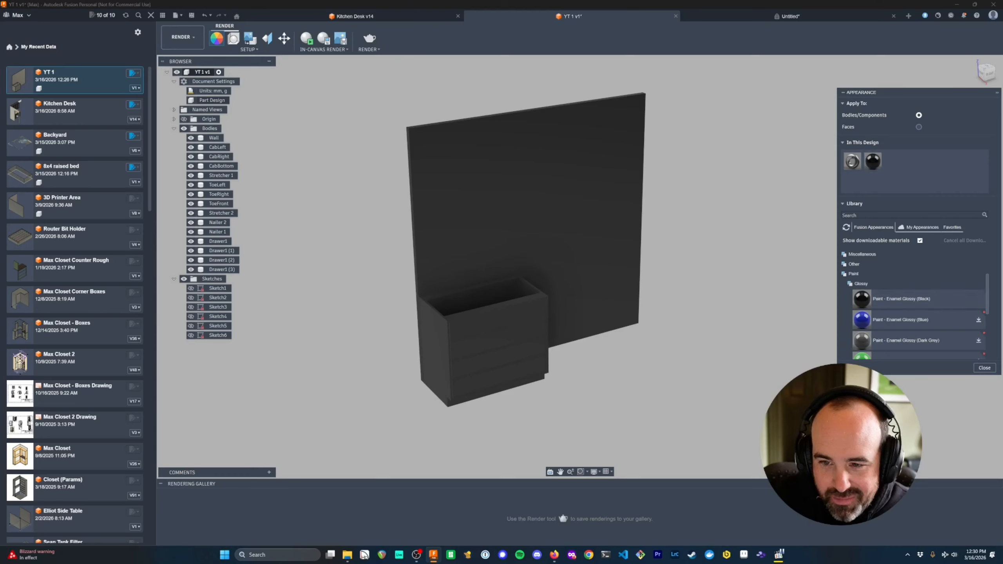
- Edit the Paint - Enamel Glossy (Black) appearance in this design, changing its color to blue with RGB 37, 153, 215
right_click(874, 163)
click(894, 174)
drag(787, 158, 767, 157)
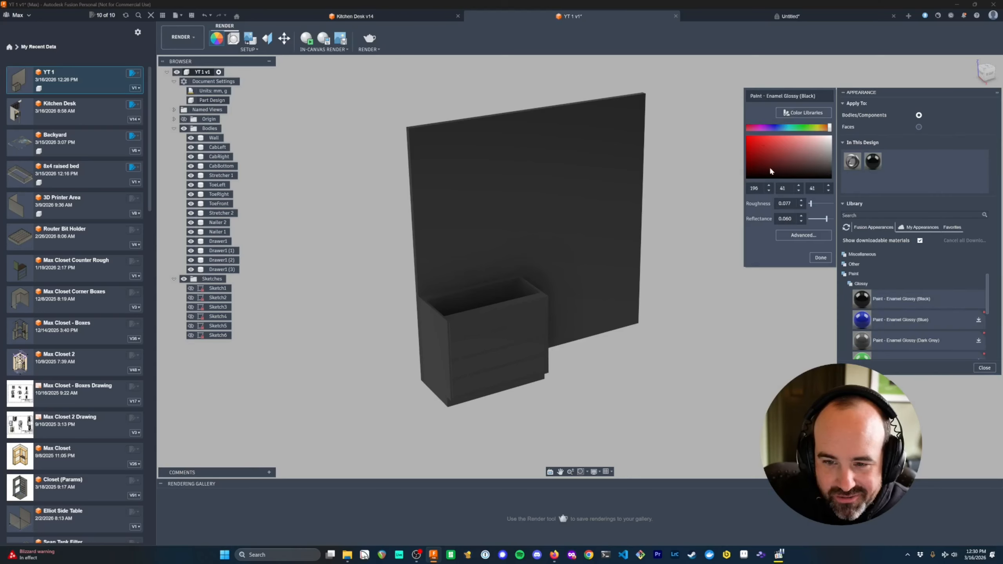
drag(831, 129, 785, 128)
click(760, 143)
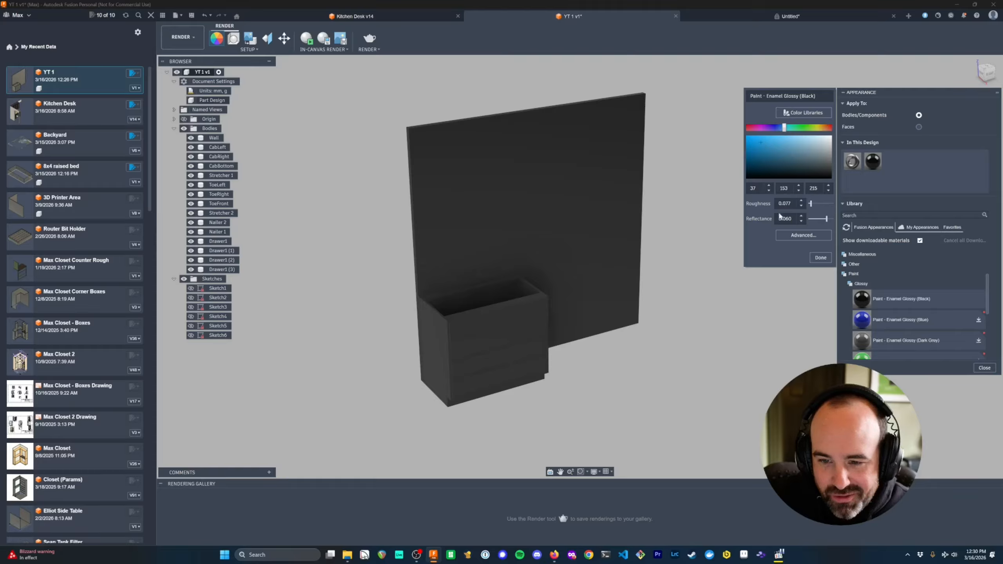
click(821, 258)
- Apply the blue enamel paint appearance to the cabinet's left side panel and the top two drawer fronts
drag(874, 166, 434, 347)
drag(881, 158, 492, 326)
drag(876, 162, 509, 334)
shift+middle_drag(464, 385, 669, 404)
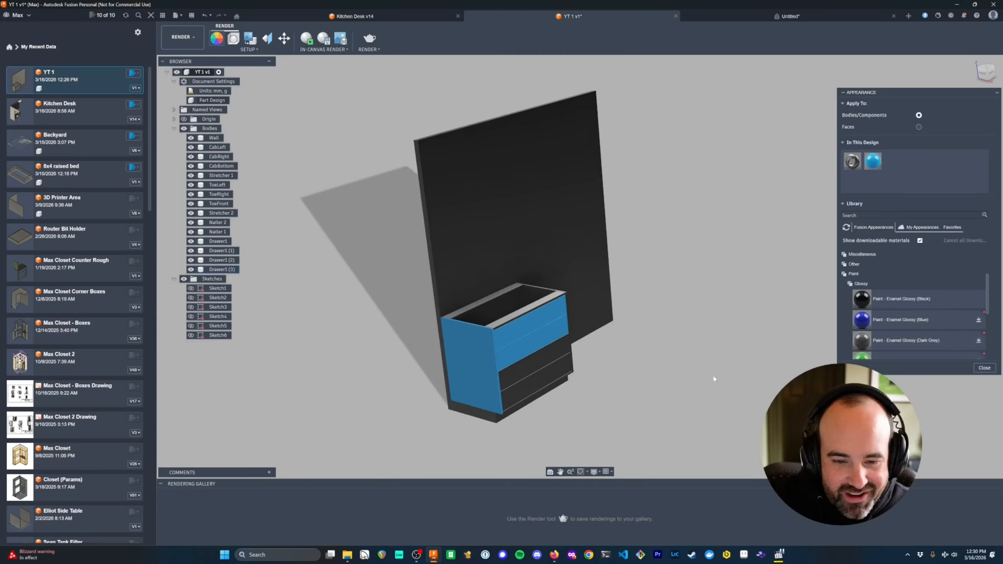
shift+middle_drag(419, 217, 522, 293)
shift+middle_drag(620, 307, 441, 325)
scroll(560, 341, up, 3)
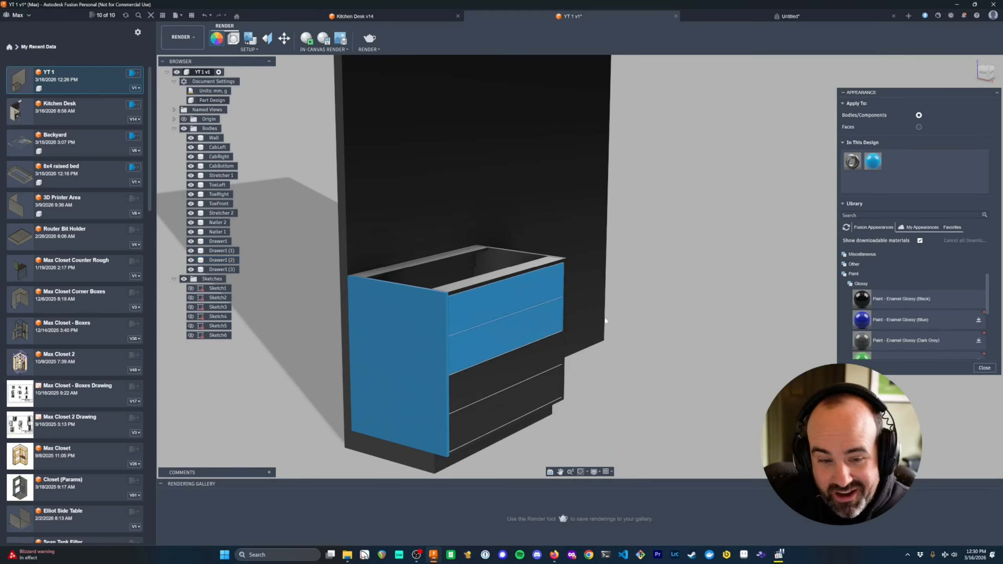
scroll(634, 280, down, 2)
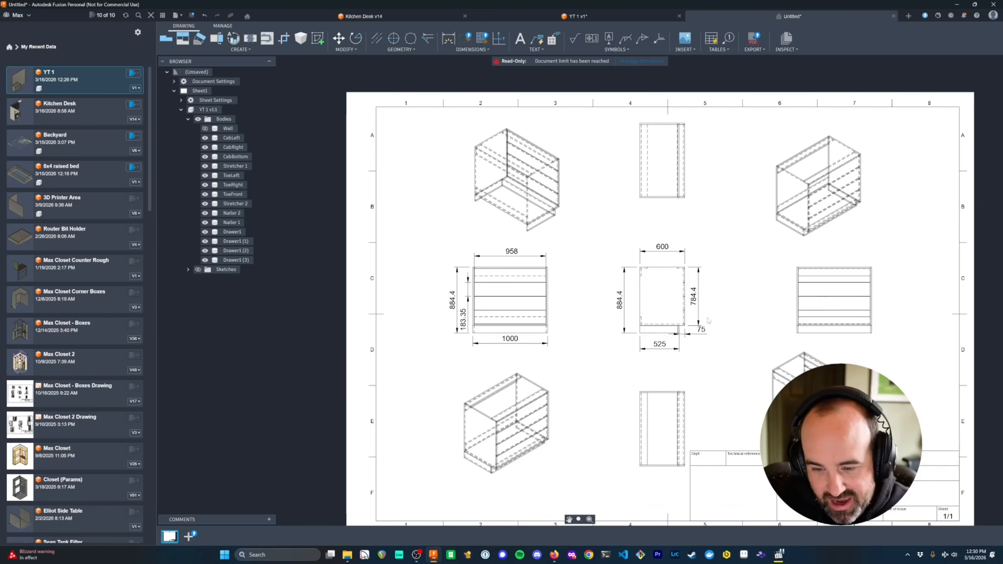
- Return to the cabinet drawing, review its print setup and printer selection, and close the setup without printing
middle_drag(763, 312, 713, 285)
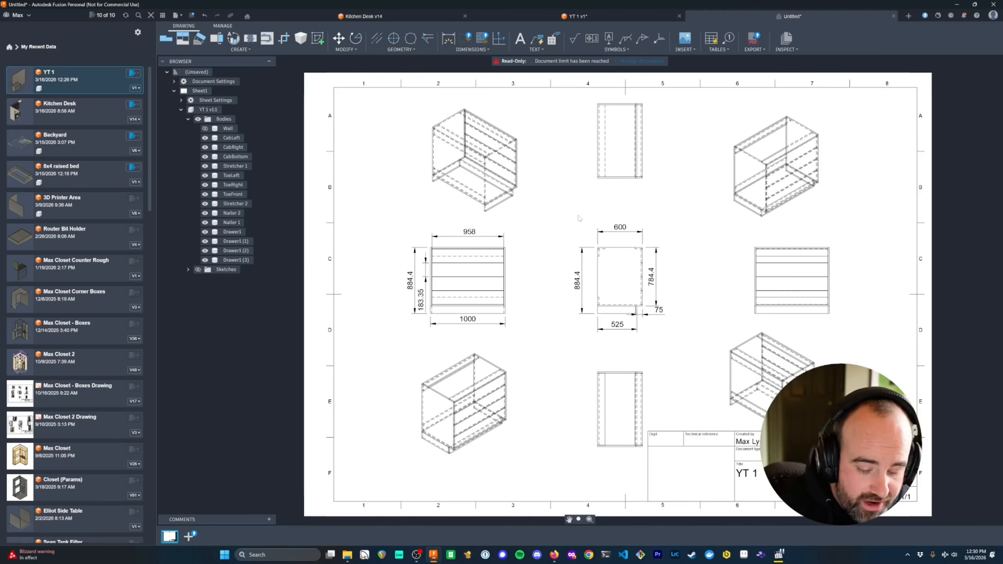
key(ctrl+p)
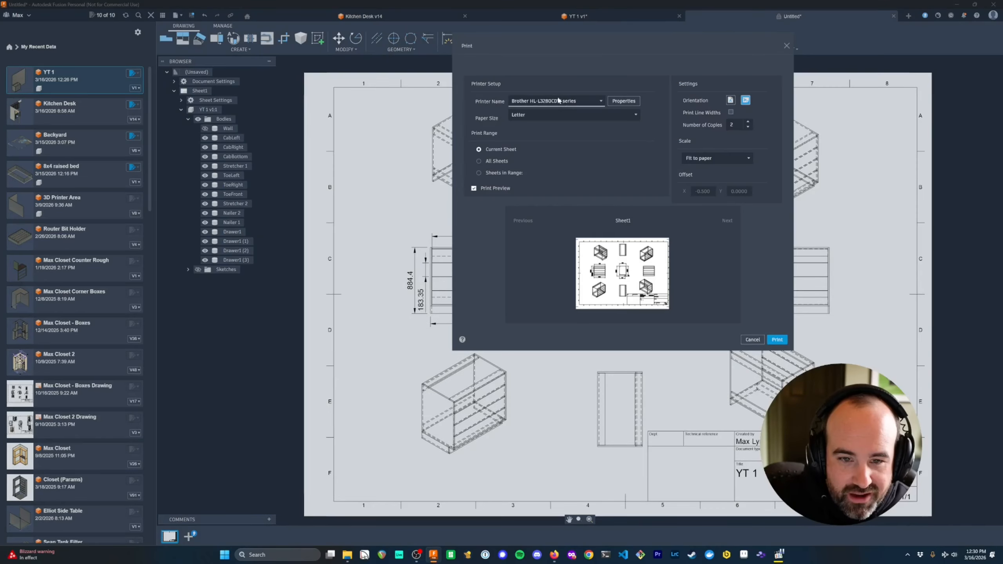
click(584, 101)
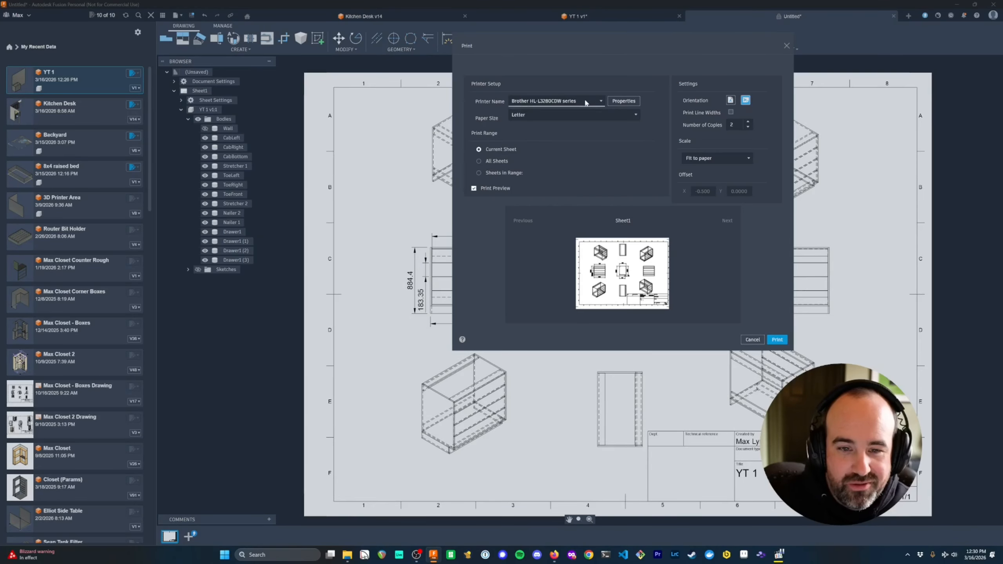
click(628, 78)
click(787, 45)
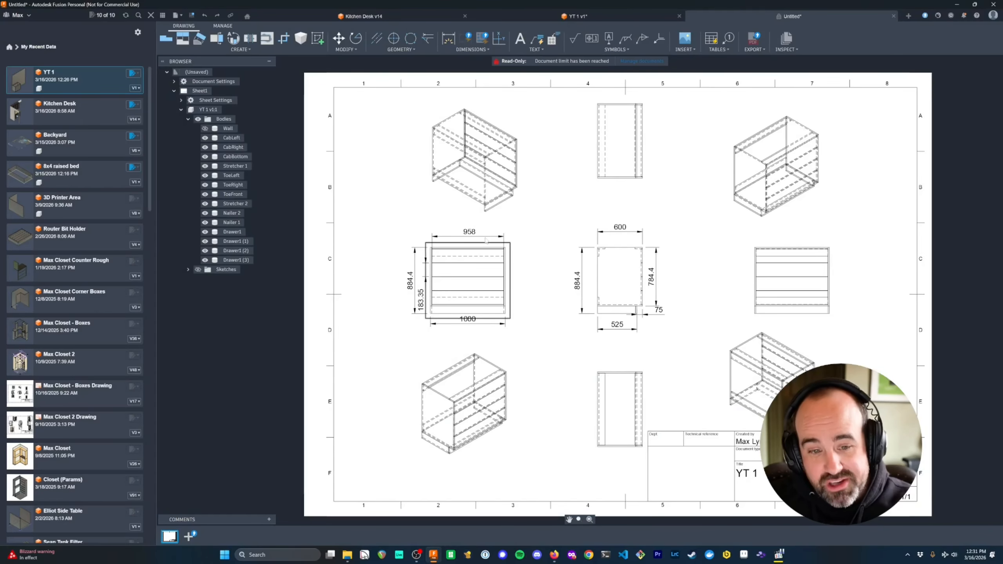
- Return to the cabinet model and look it over from both front corners
click(616, 17)
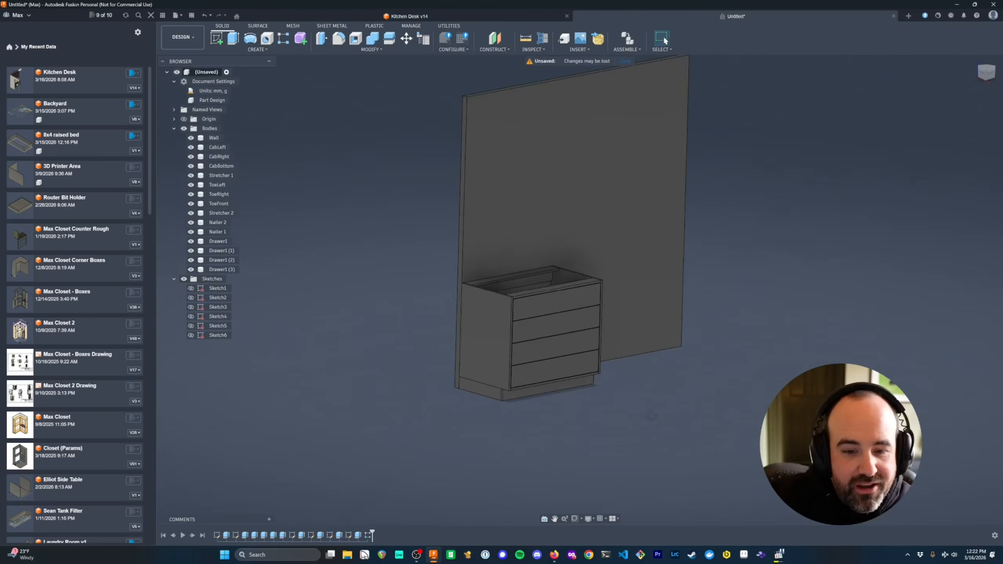
shift+middle_drag(651, 416, 359, 303)
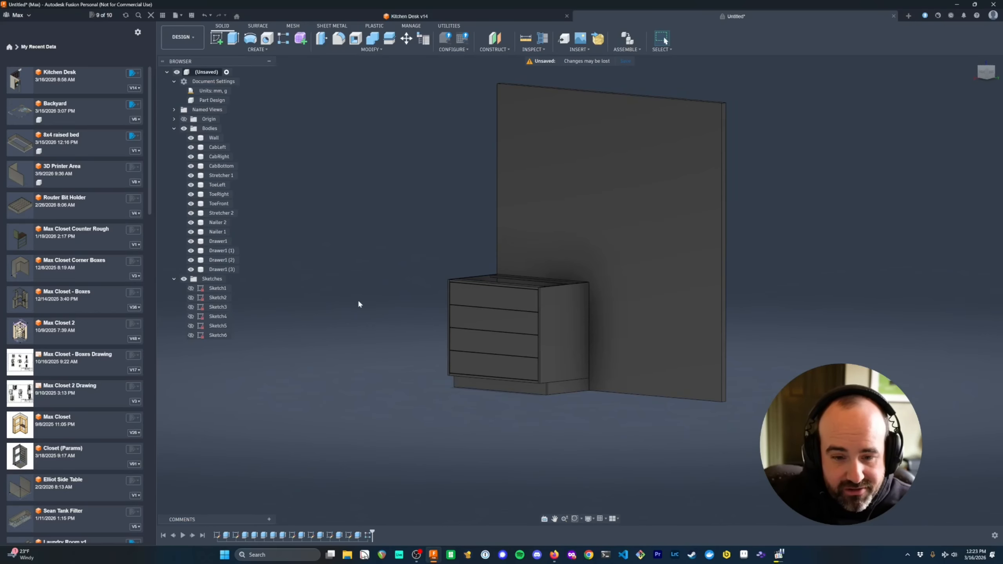
shift+middle_drag(358, 304, 673, 404)
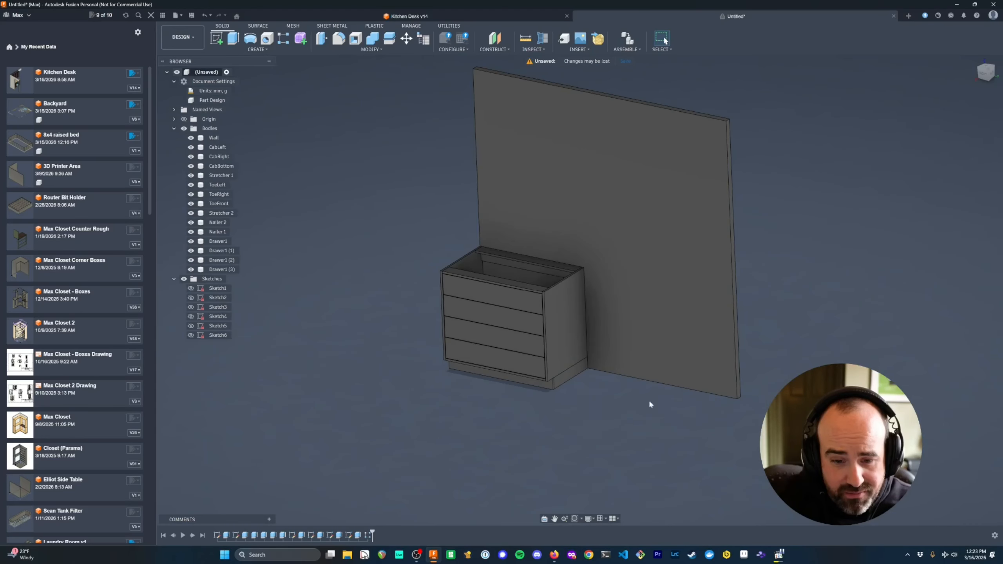